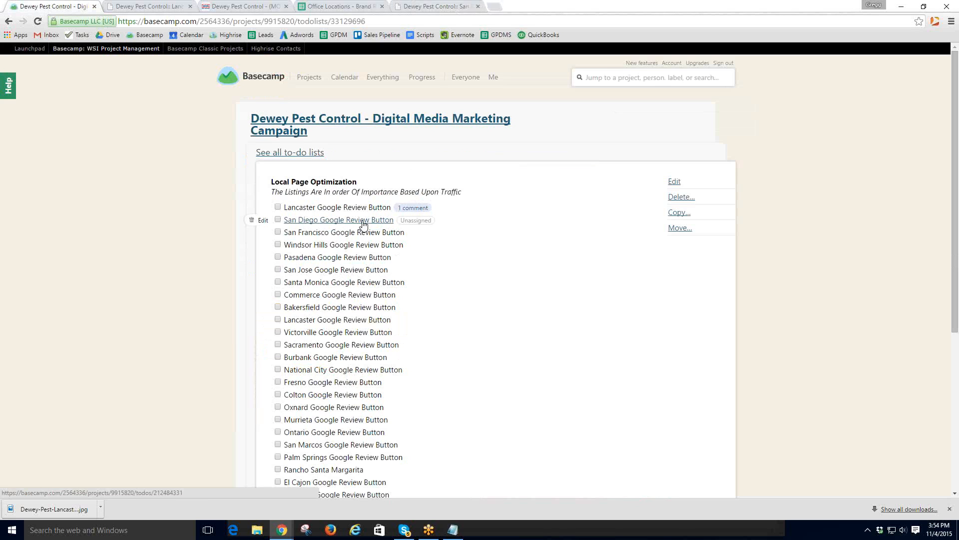
- Move the San Diego Google Review Button to-do above Lancaster and open the website-update process message
left_click_drag(363, 225, 362, 212)
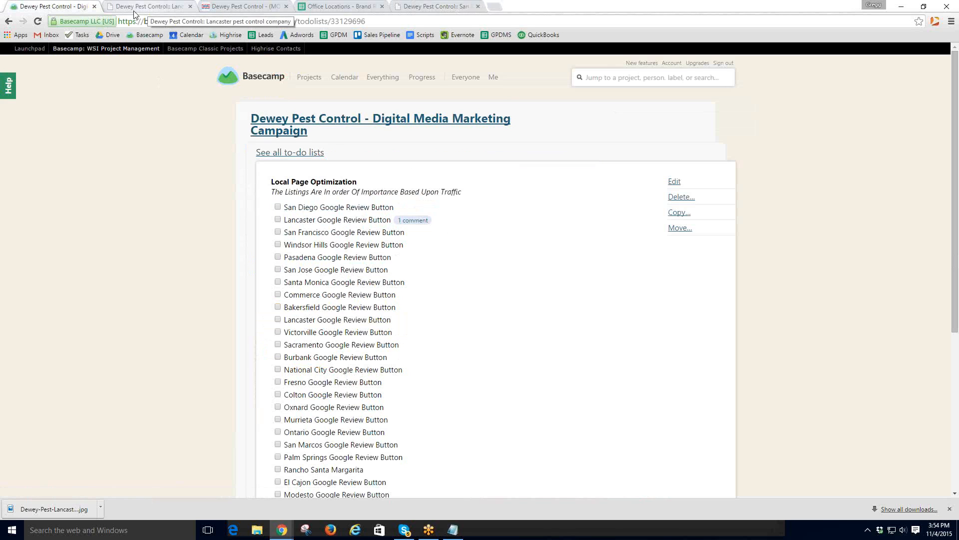
left_click(280, 119)
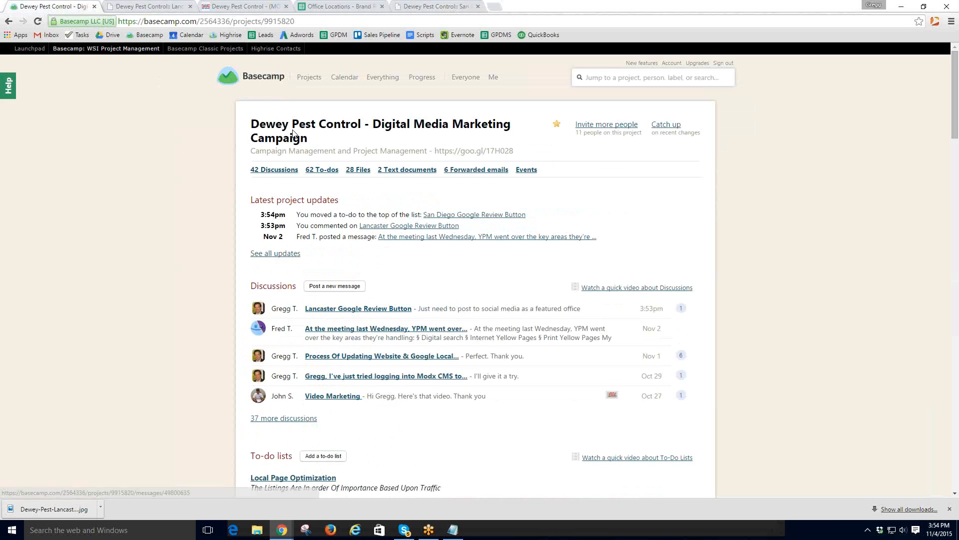
left_click(356, 356)
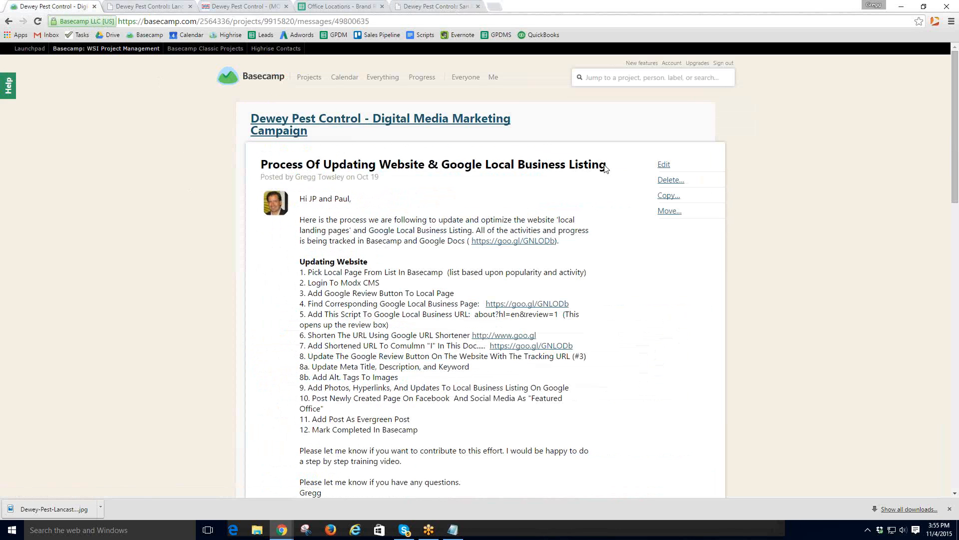
- Highlight process steps 1 and 2, then view the live Lancaster page at deweypest.com/lancaster.html
left_click_drag(307, 273, 629, 272)
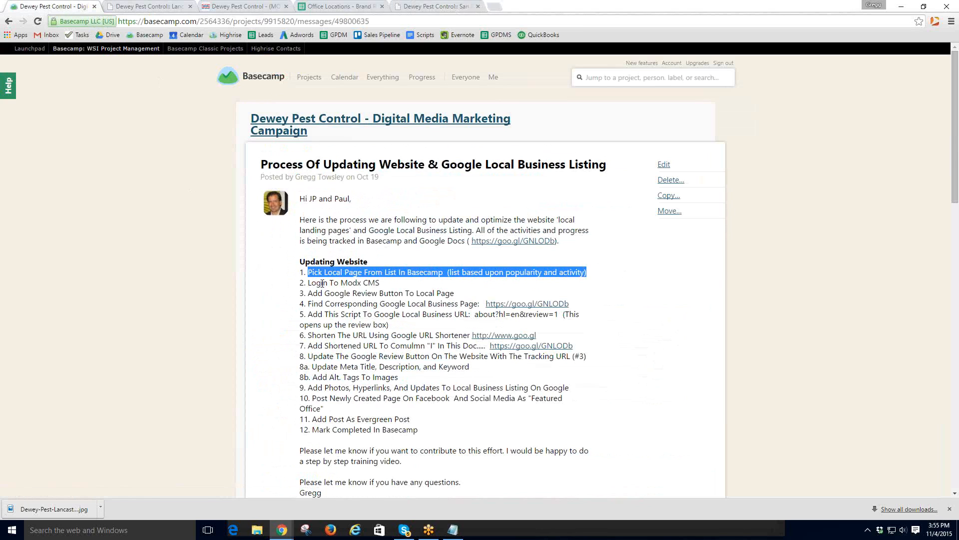
left_click_drag(306, 282, 381, 283)
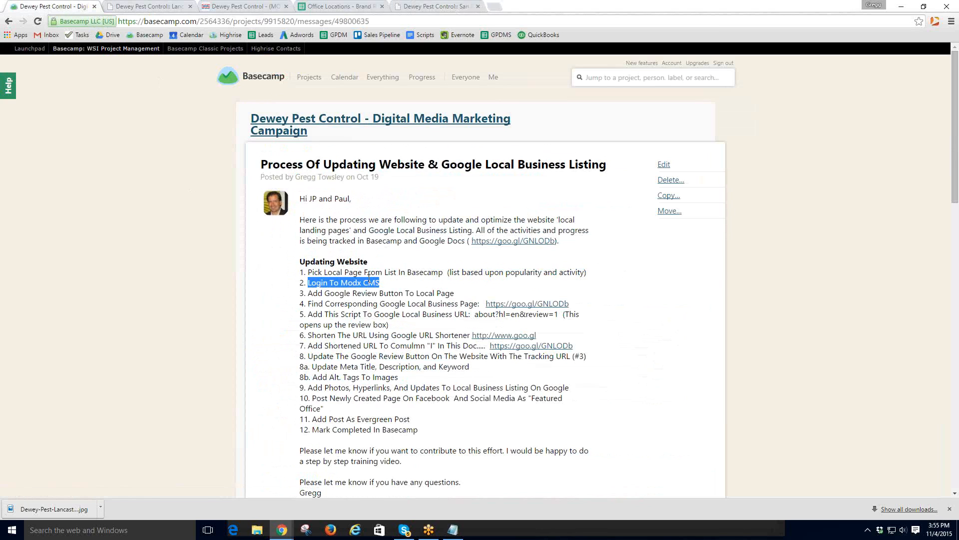
left_click(141, 7)
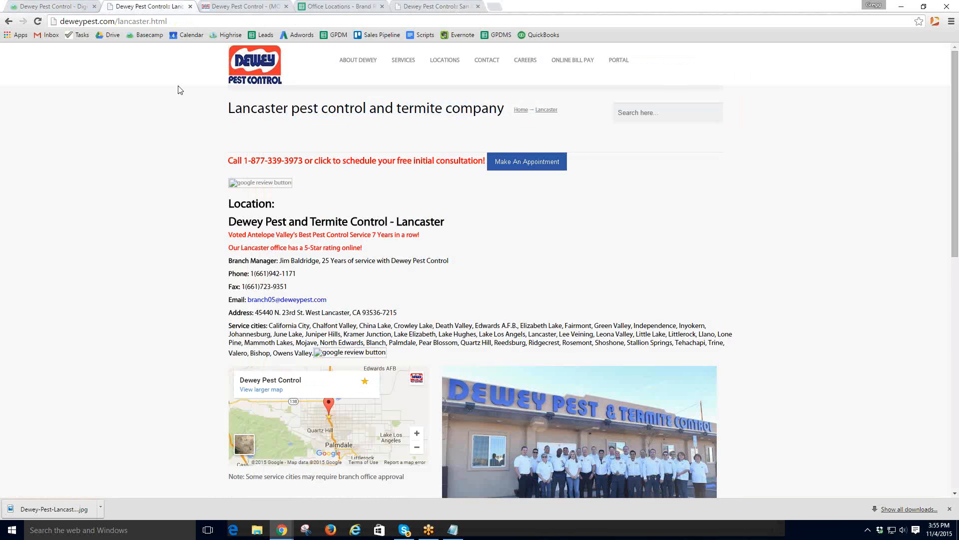
- In MODX, open the San Diego resource under Locations in the resource tree for editing
left_click(232, 7)
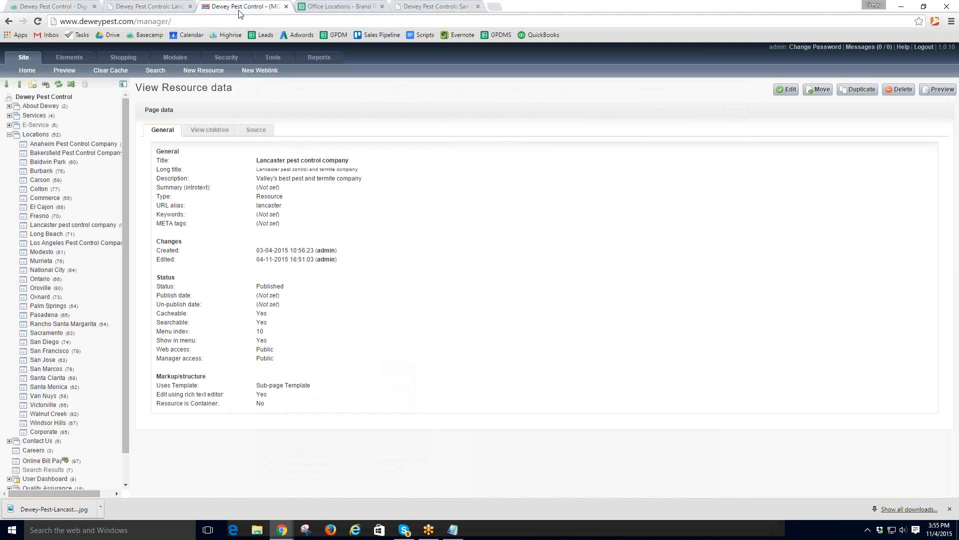
left_click_drag(201, 14, 142, 15)
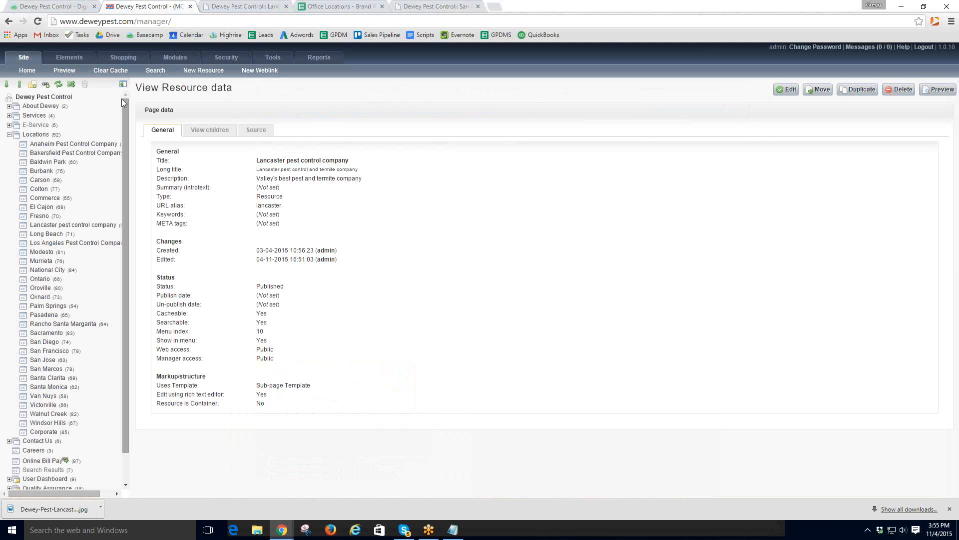
left_click(9, 135)
left_click(9, 135)
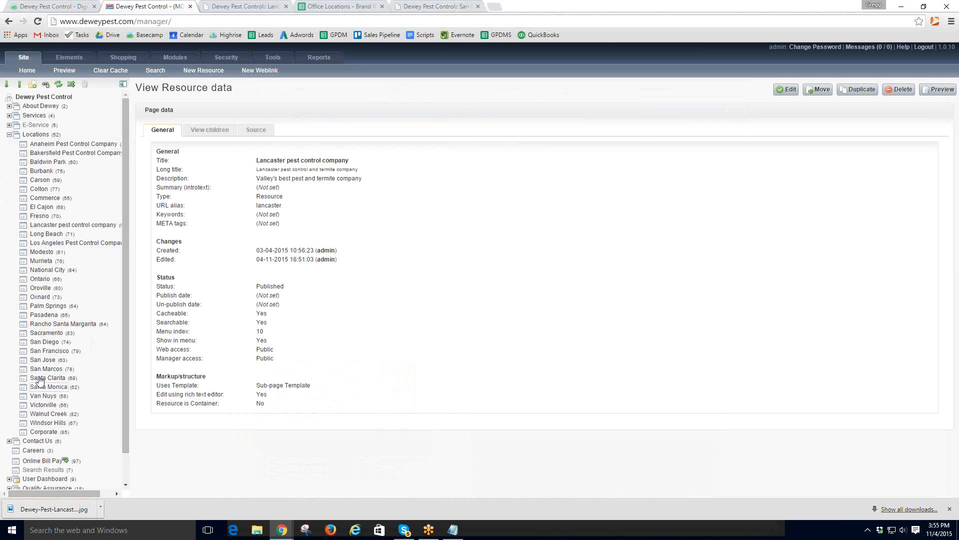
left_click(45, 342)
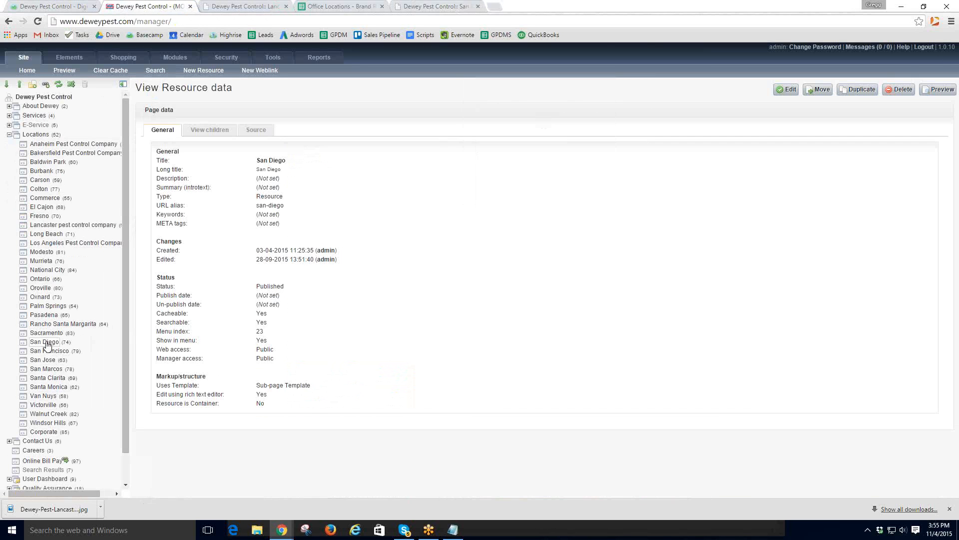
left_click(789, 90)
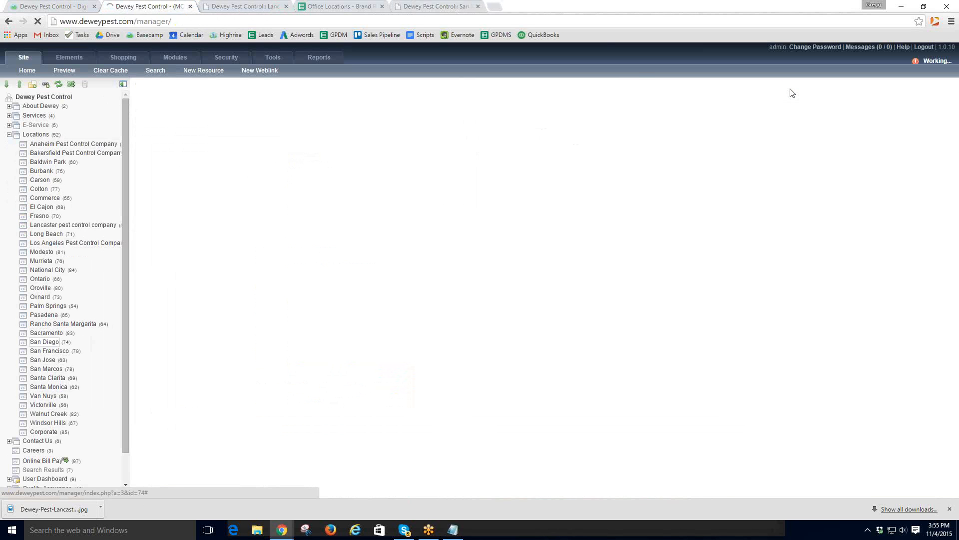
- Highlight step 3 on adding the Google Review Button in Basecamp, then return to the San Diego editor
left_click(53, 6)
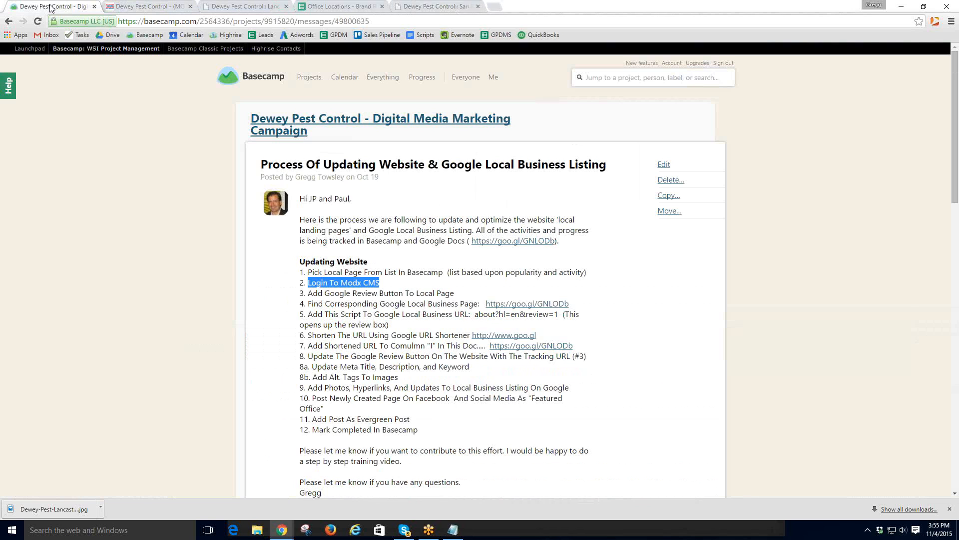
left_click(307, 283)
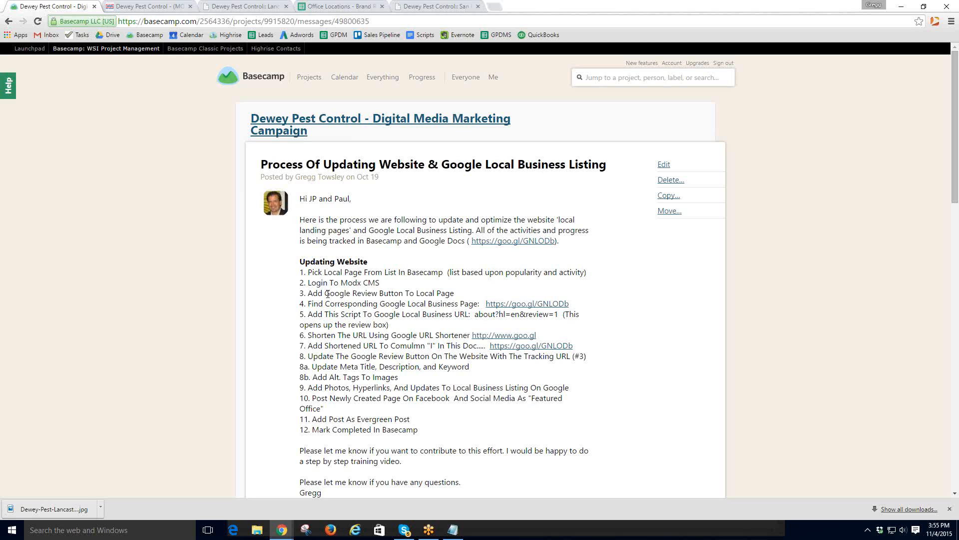
left_click_drag(308, 294, 454, 294)
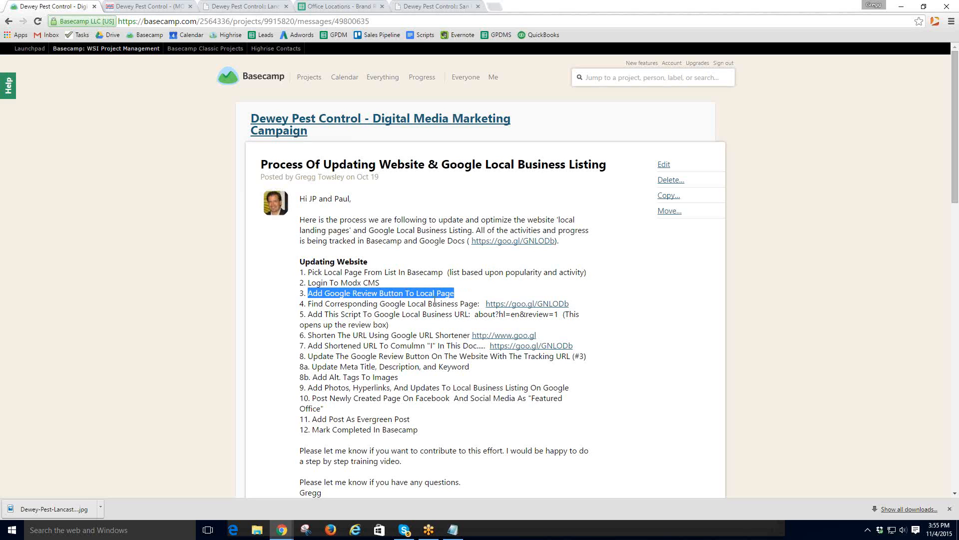
left_click(150, 7)
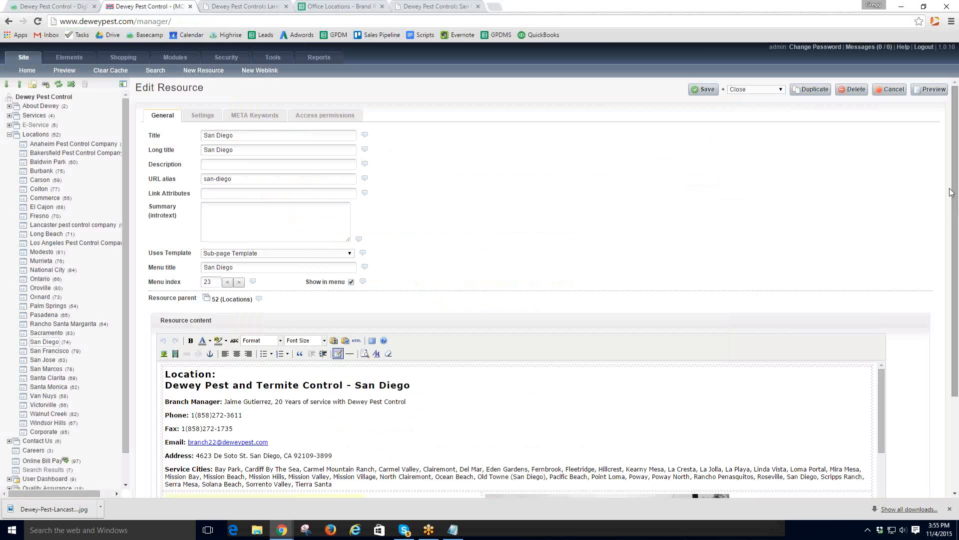
- Start a new line after Tierra Santa and choose Dewey Pest Google Reviews.png as the image to insert
scroll(956, 155, "down", 2)
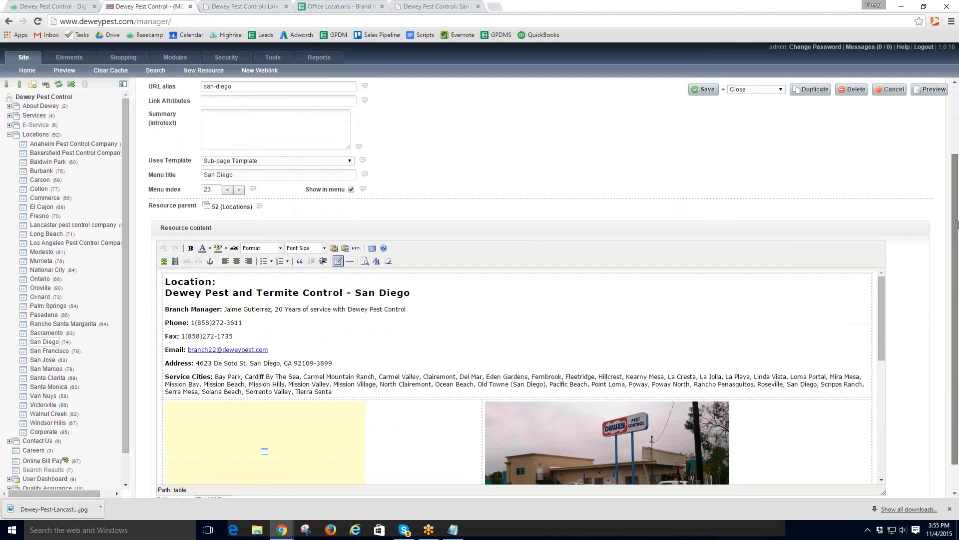
left_click(343, 390)
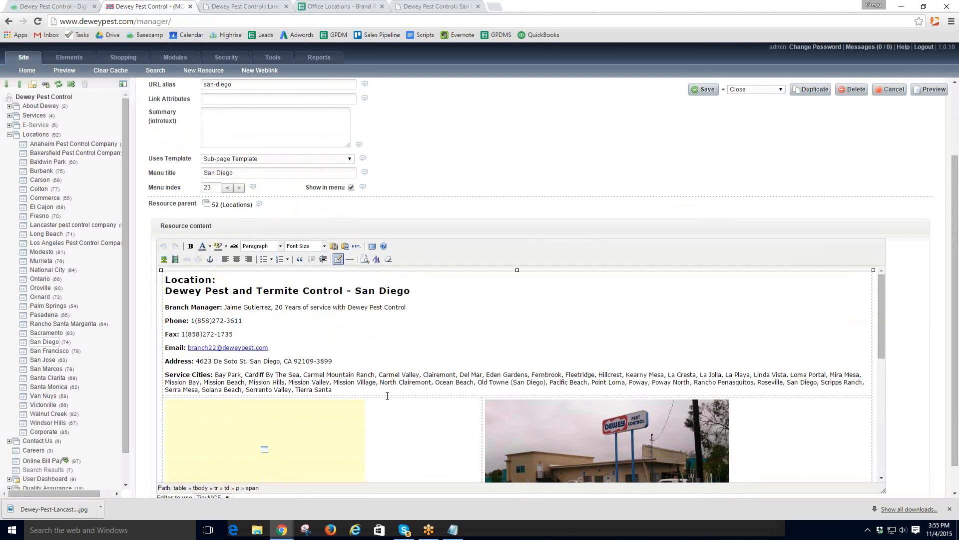
key("shift+Return")
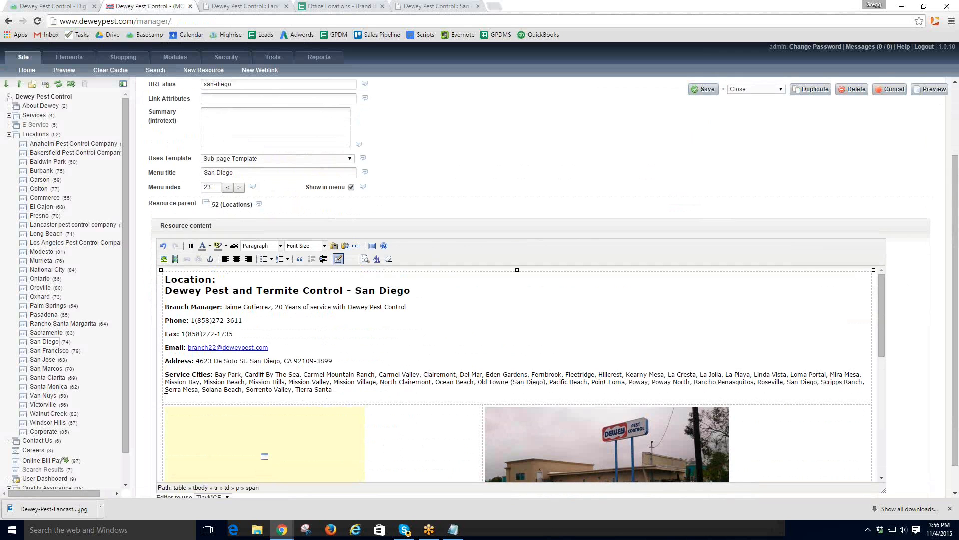
left_click(163, 258)
left_click(631, 232)
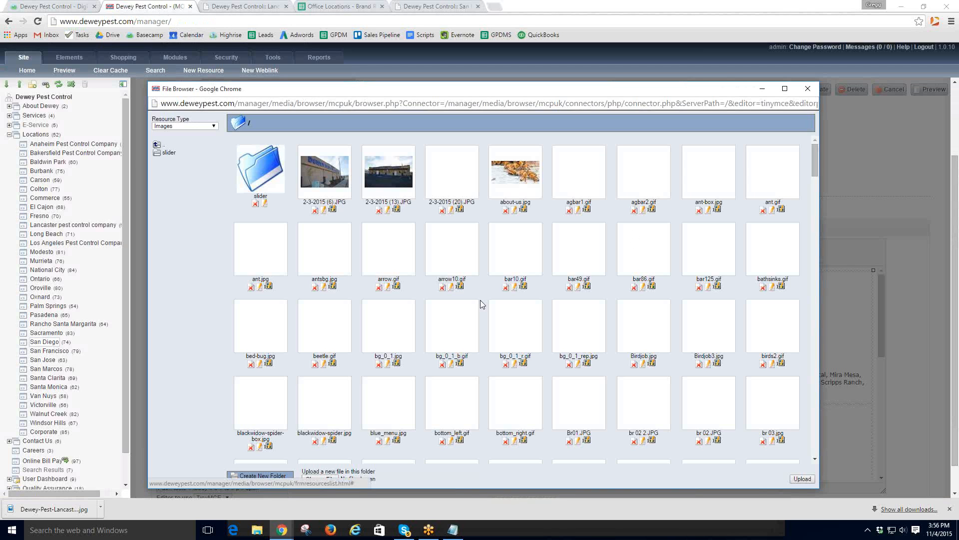
scroll(481, 300, "down", 10)
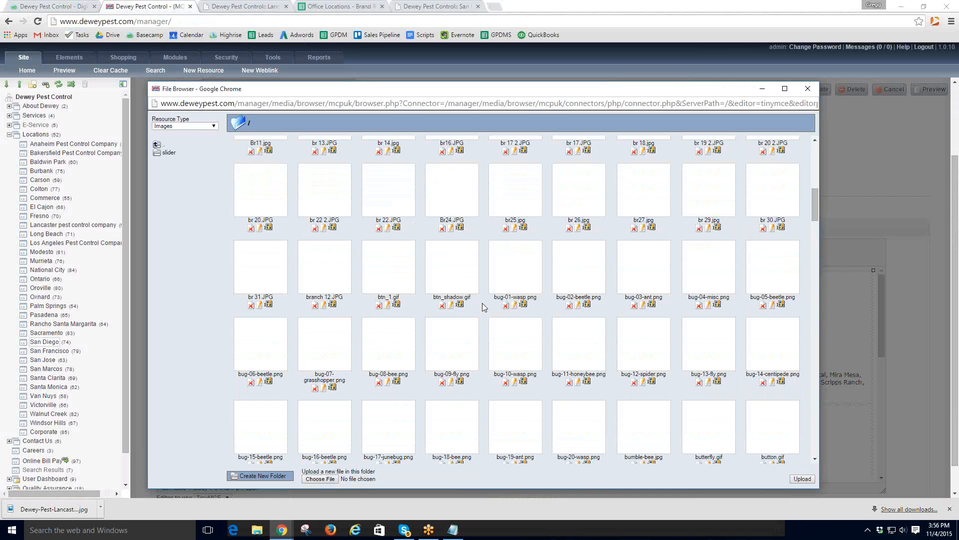
scroll(487, 300, "down", 8)
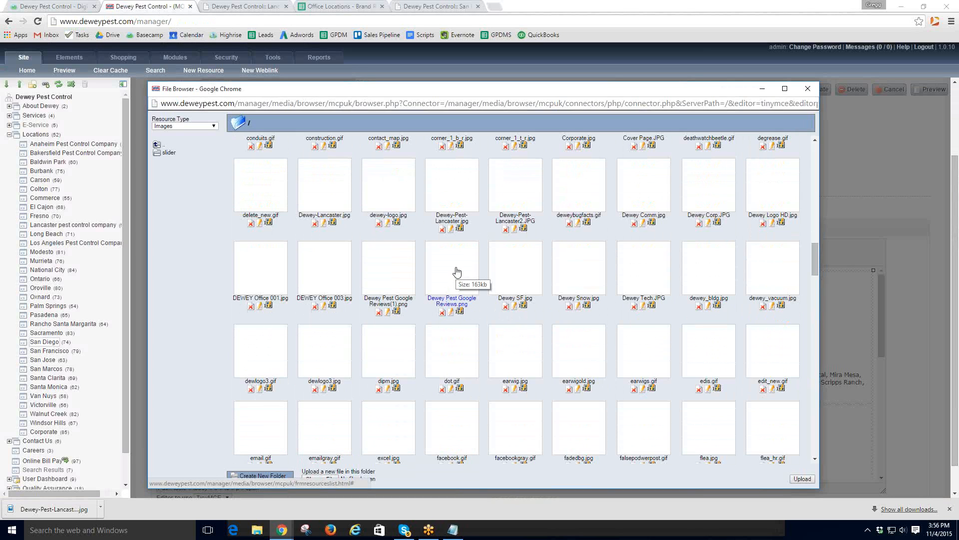
left_click(457, 271)
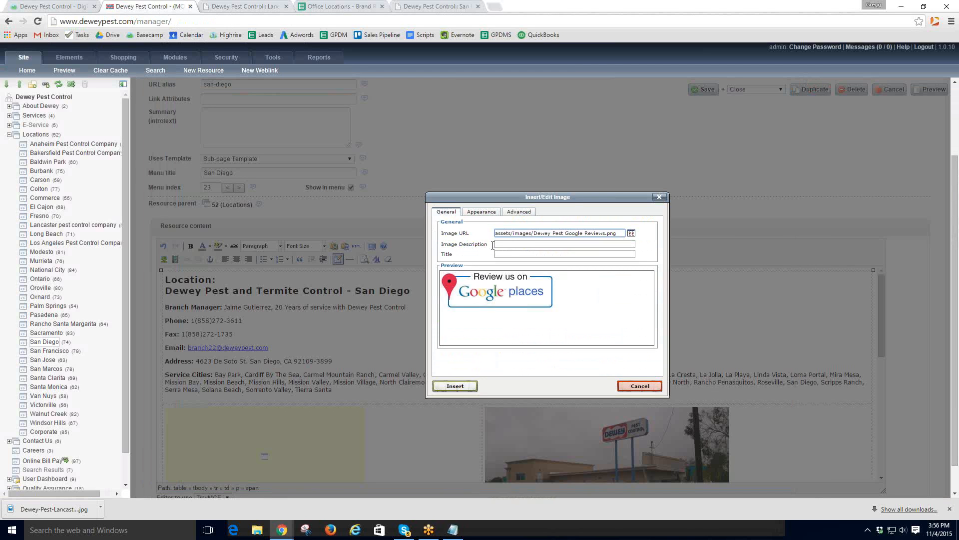
- Insert the review image with the description 'San Diego Pest Control' and save the San Diego page
left_click(510, 245)
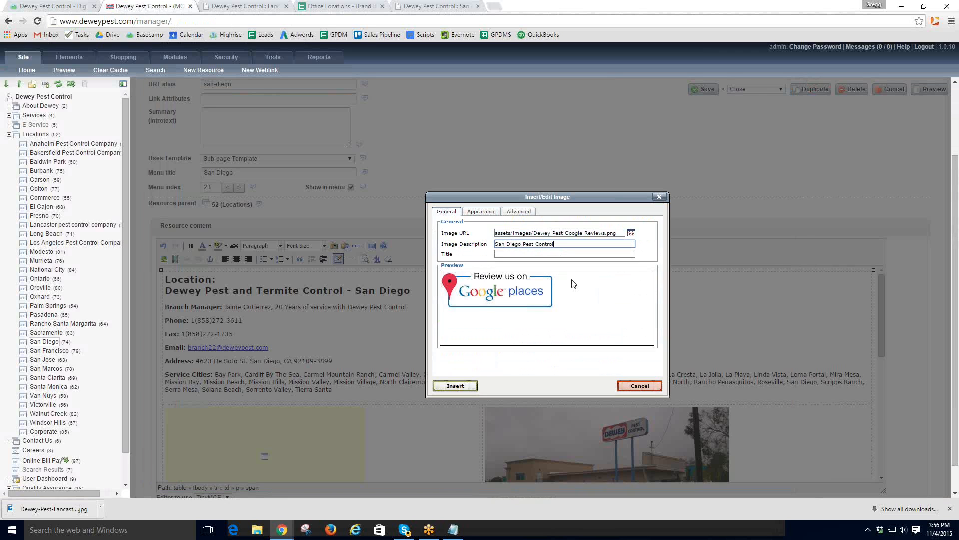
type("Company")
left_click(446, 382)
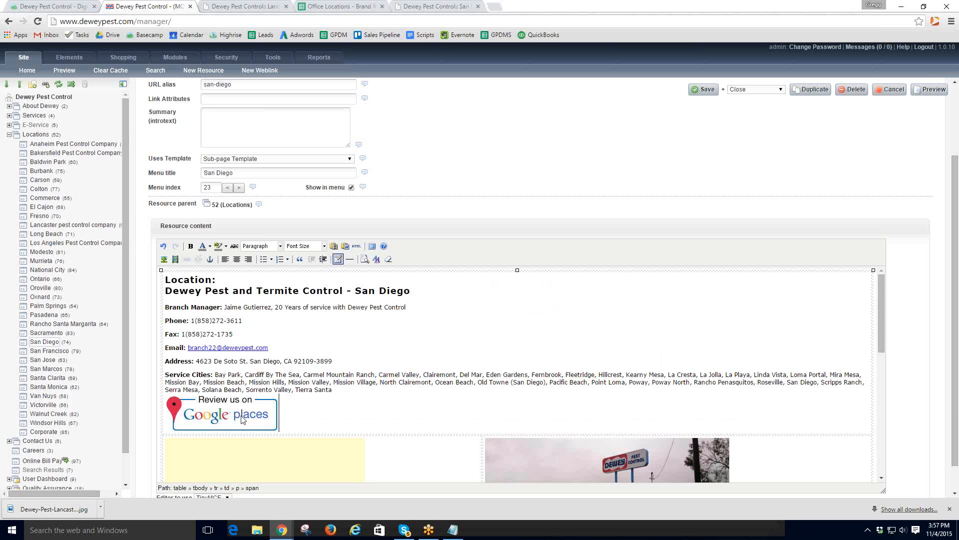
left_click(704, 92)
left_click(704, 90)
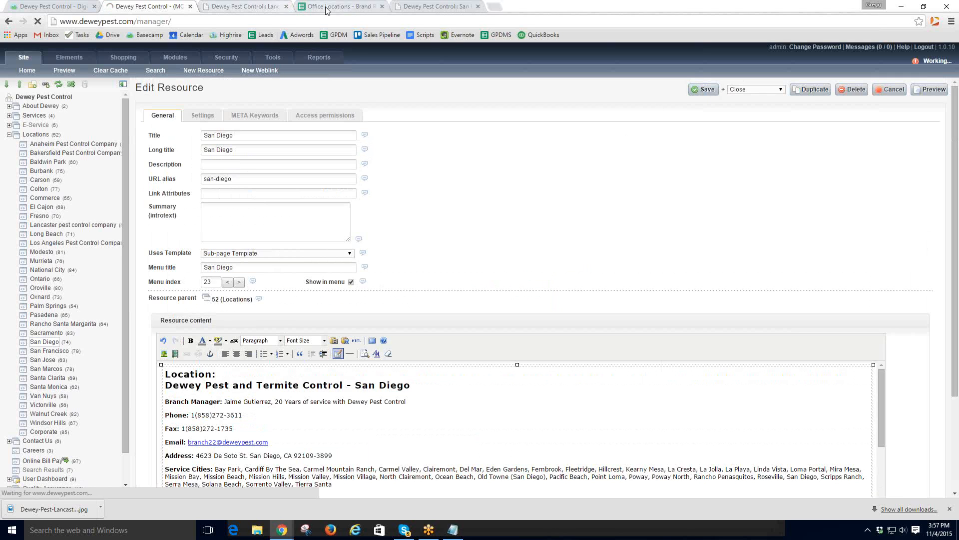
- Highlight step 4 on finding the matching Google local business page, then open the Office Locations spreadsheet
left_click(33, 7)
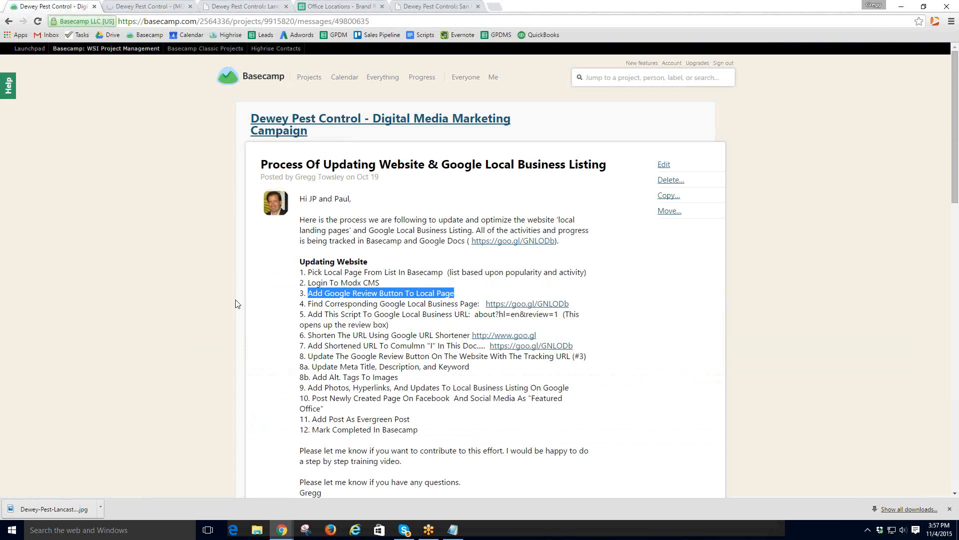
left_click_drag(311, 303, 571, 303)
left_click_drag(326, 303, 476, 307)
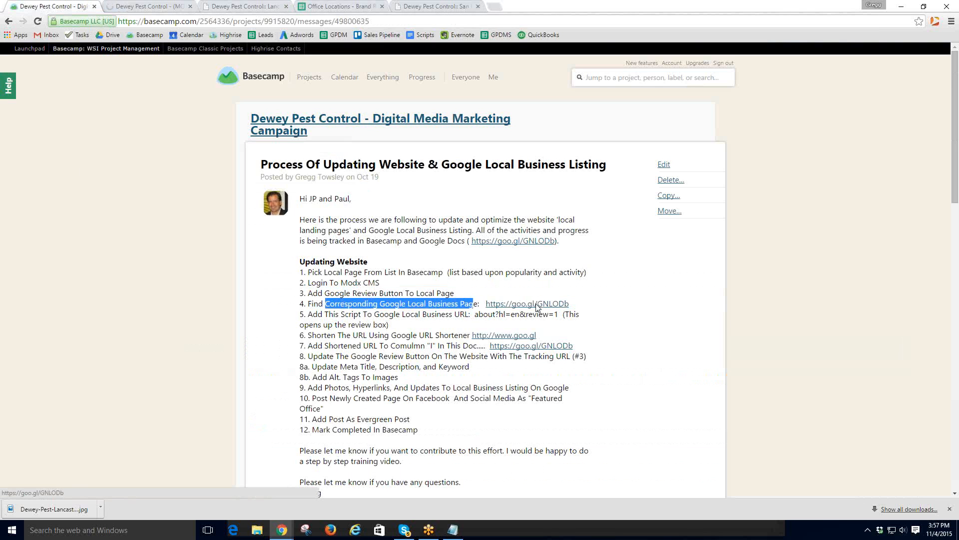
left_click(335, 8)
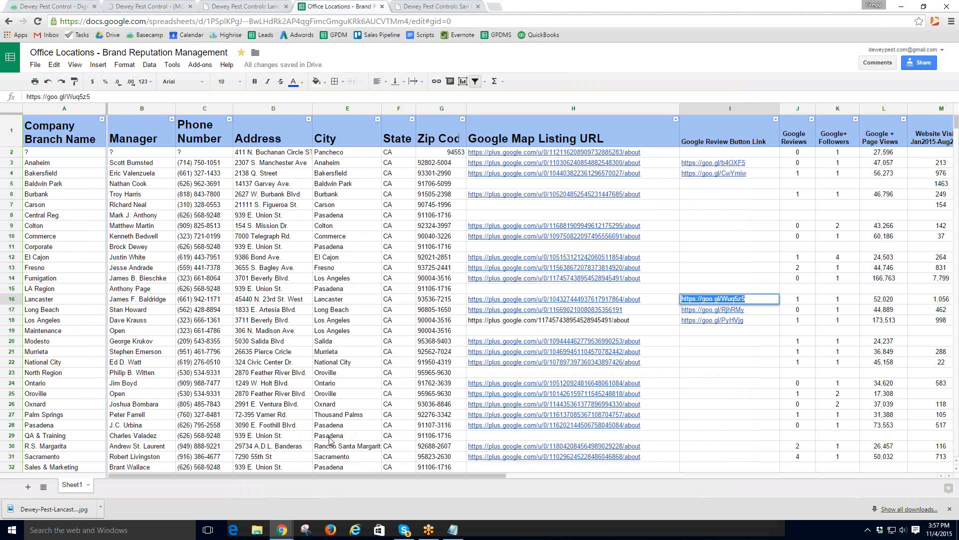
- Follow the San Diego Google Map link in cell H33 to its Google+ About page
scroll(332, 440, "down", 2)
scroll(333, 438, "down", 1)
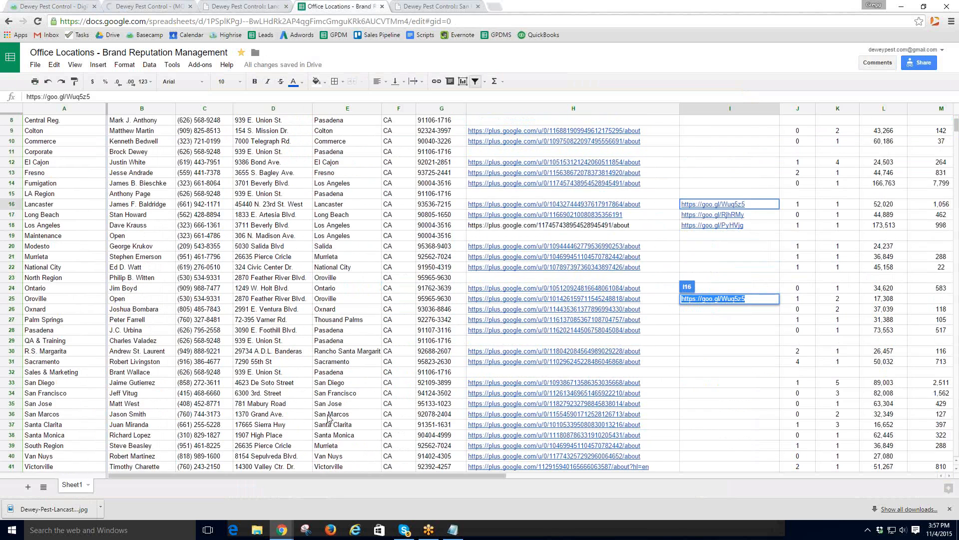
left_click(501, 385)
left_click(540, 374)
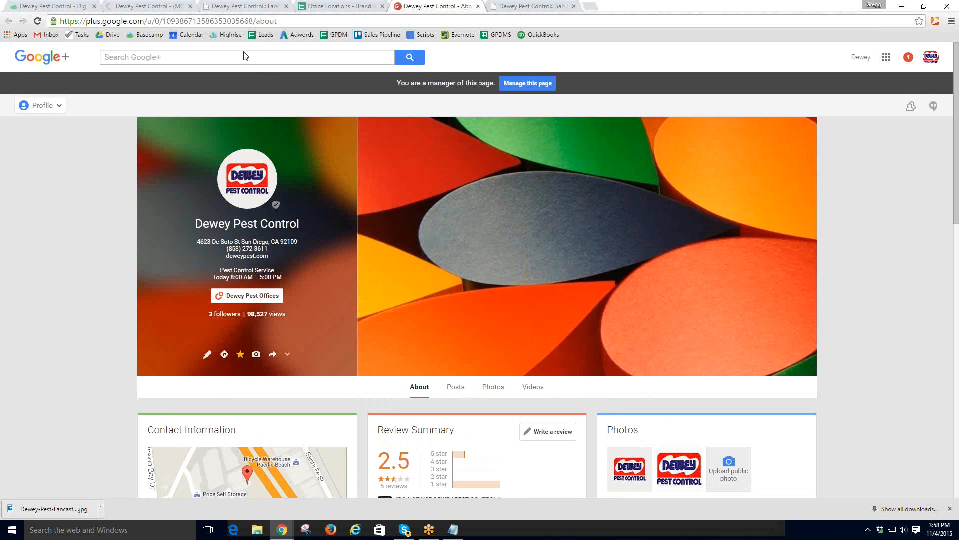
- Copy the Google+ business page URL from the address bar and return to Basecamp
left_click(152, 6)
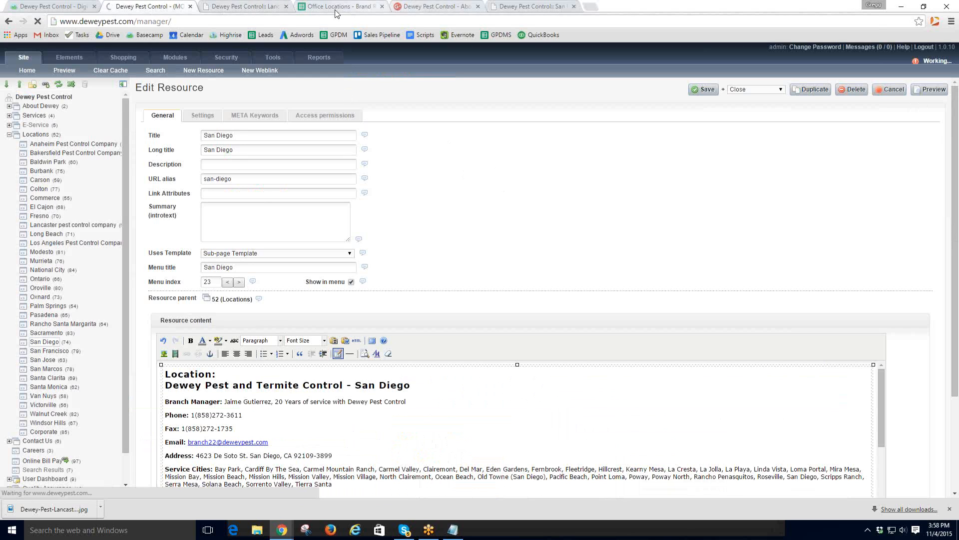
left_click(428, 9)
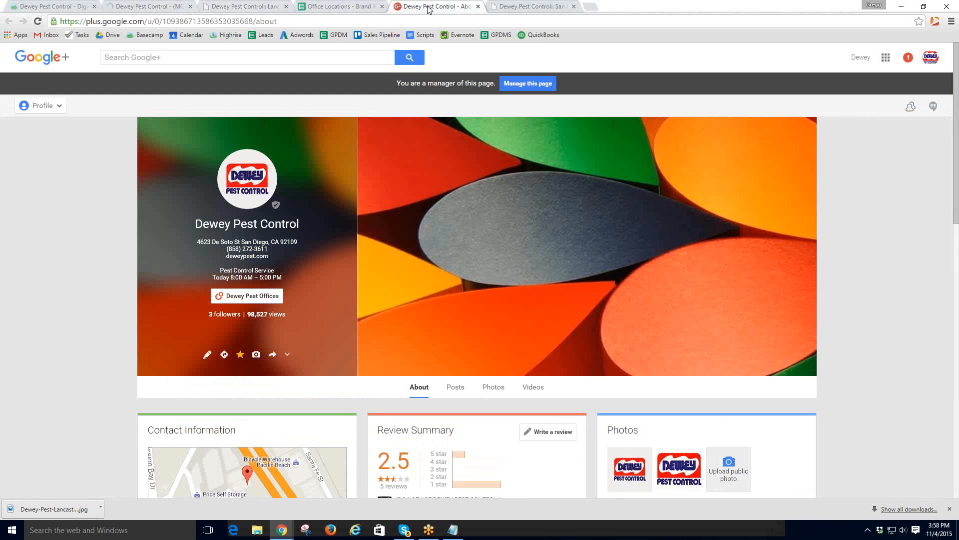
left_click(259, 23)
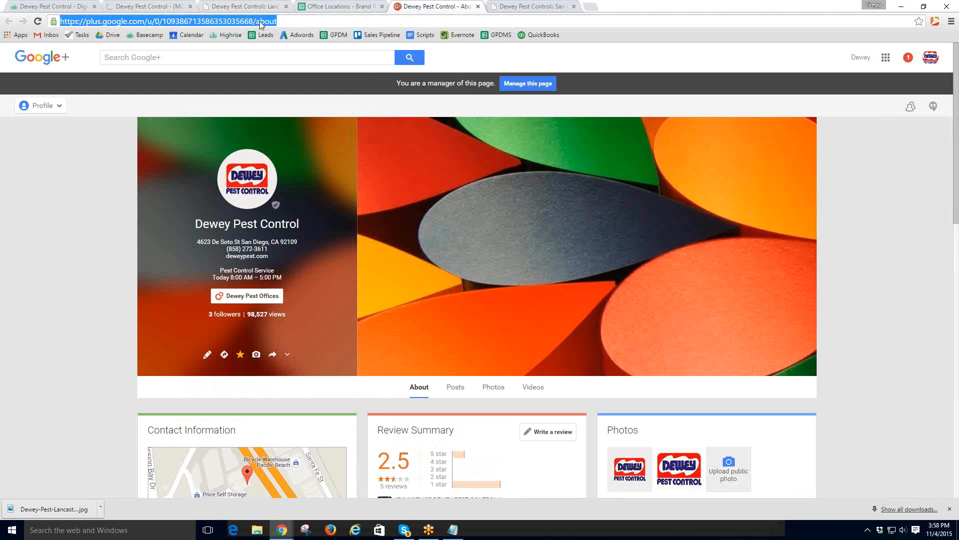
right_click(259, 21)
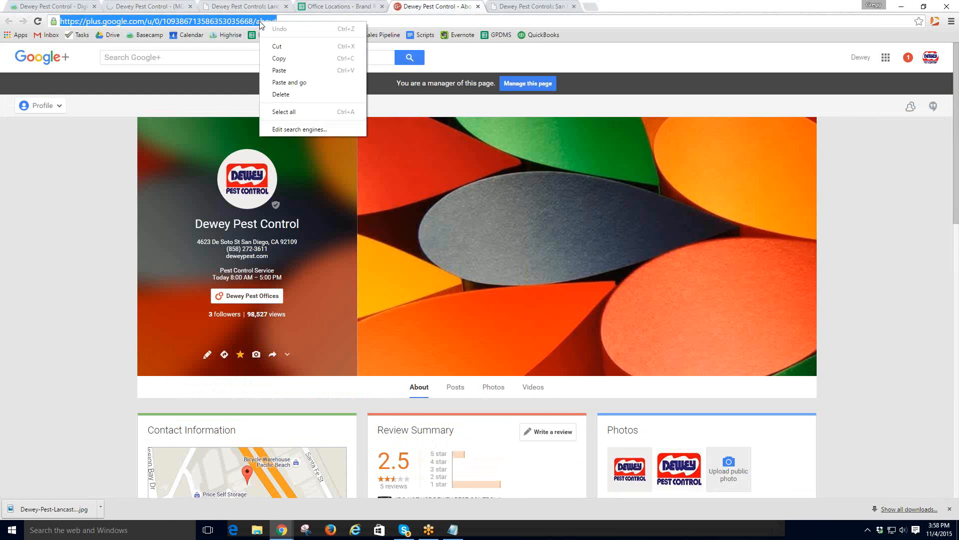
left_click(280, 59)
left_click(55, 7)
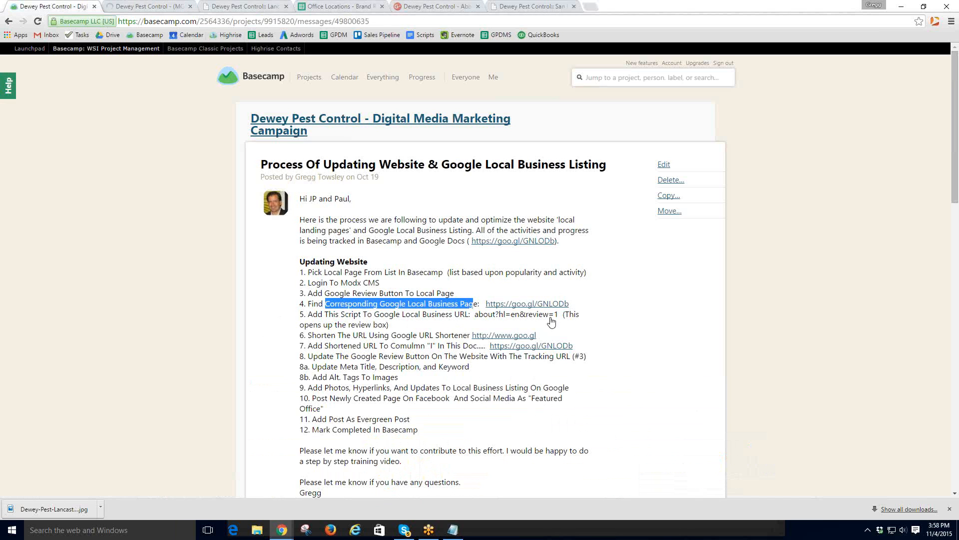
- Check the live San Diego page, then select step 5's about?hl=en&review=1 script in Basecamp
left_click(551, 9)
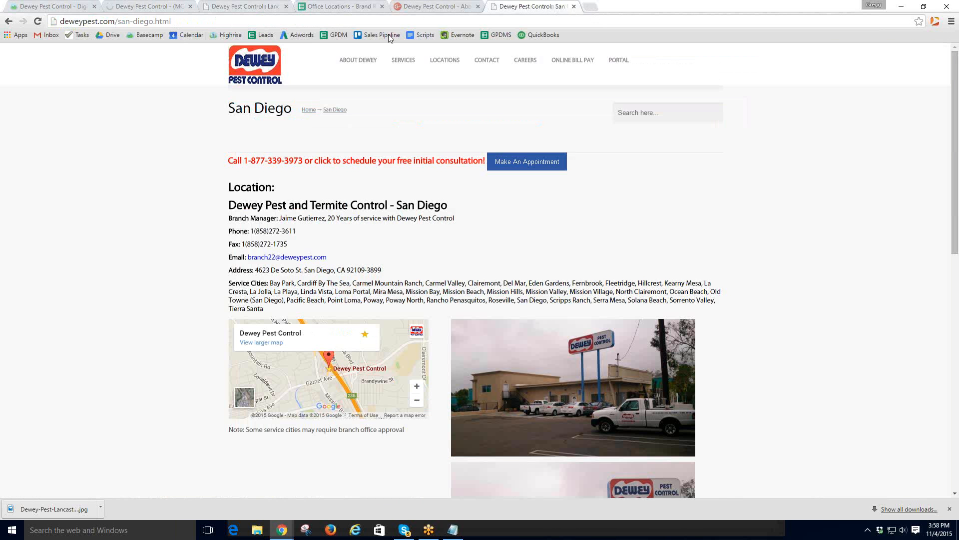
left_click(434, 6)
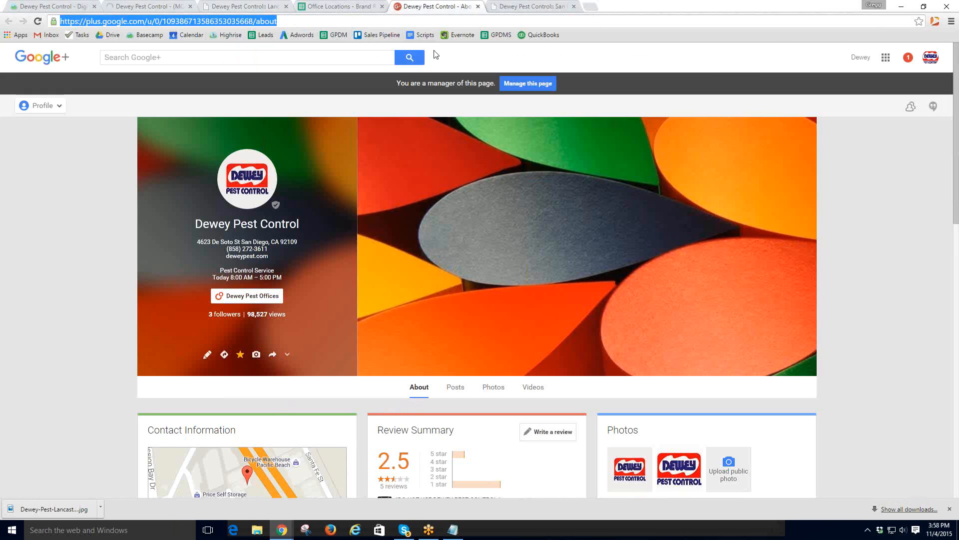
left_click(413, 21)
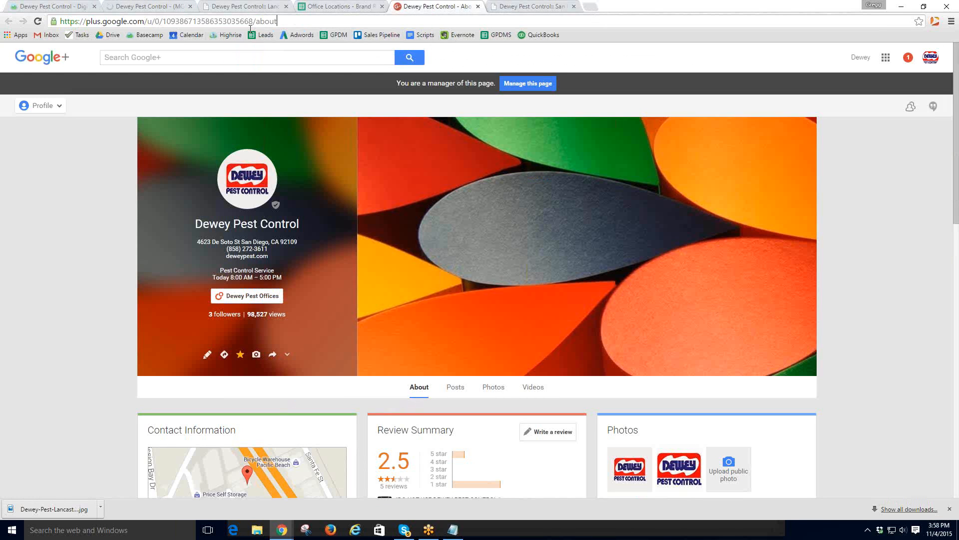
left_click(70, 6)
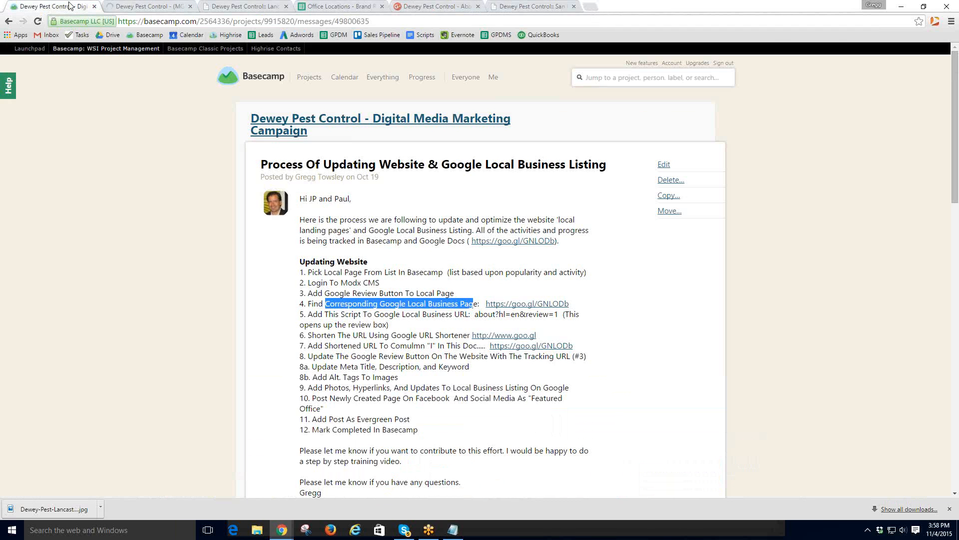
left_click_drag(559, 313, 477, 316)
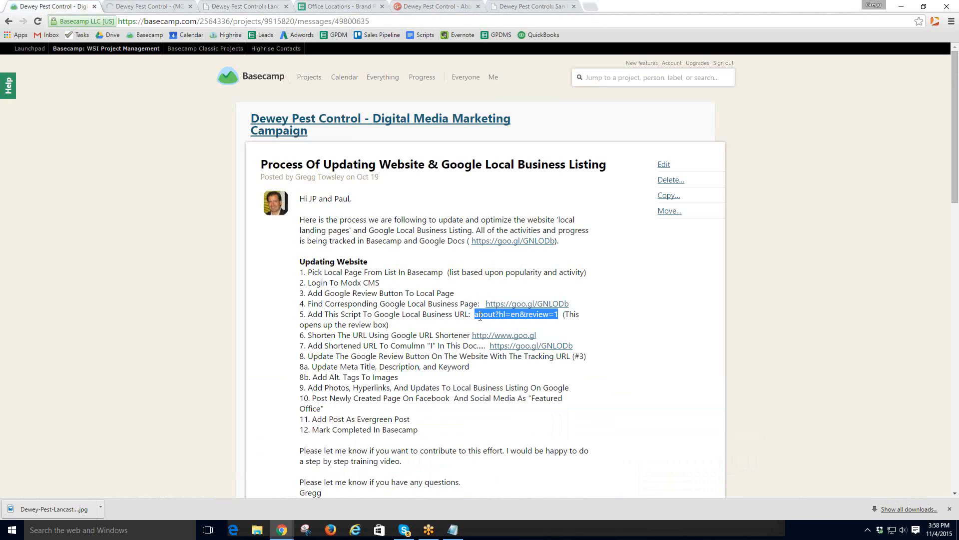
- Replace 'about' at the end of the Google+ address with the about?hl=en&review=1 ending
left_click(435, 7)
left_click_drag(297, 15, 337, 22)
key("ctrl+v")
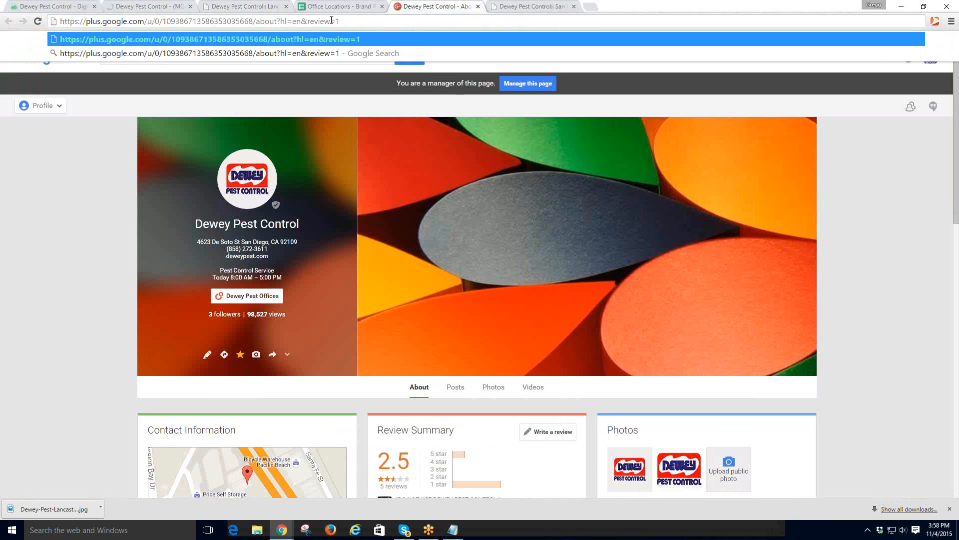
- Cut the full review link to the clipboard, then load it to confirm the review box opens
left_click_drag(347, 21, 61, 21)
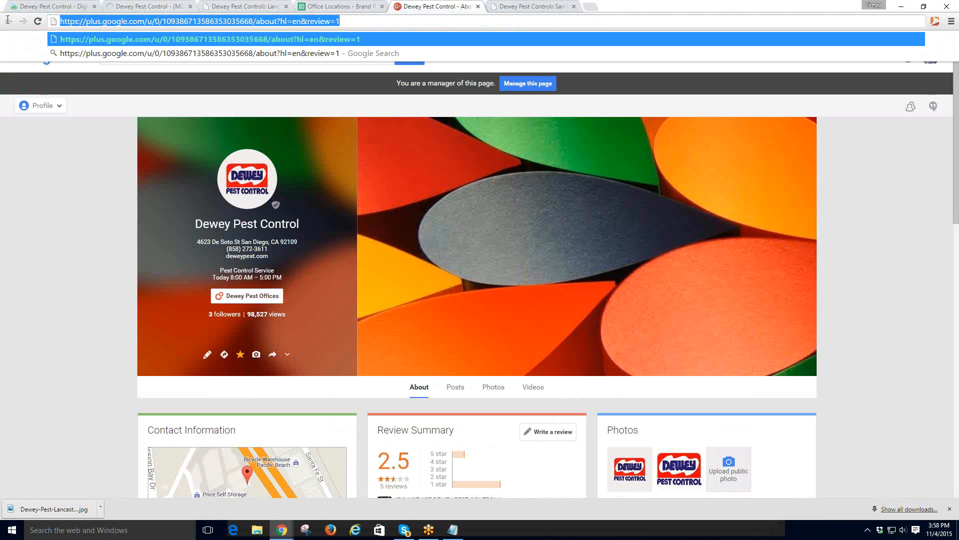
right_click(82, 21)
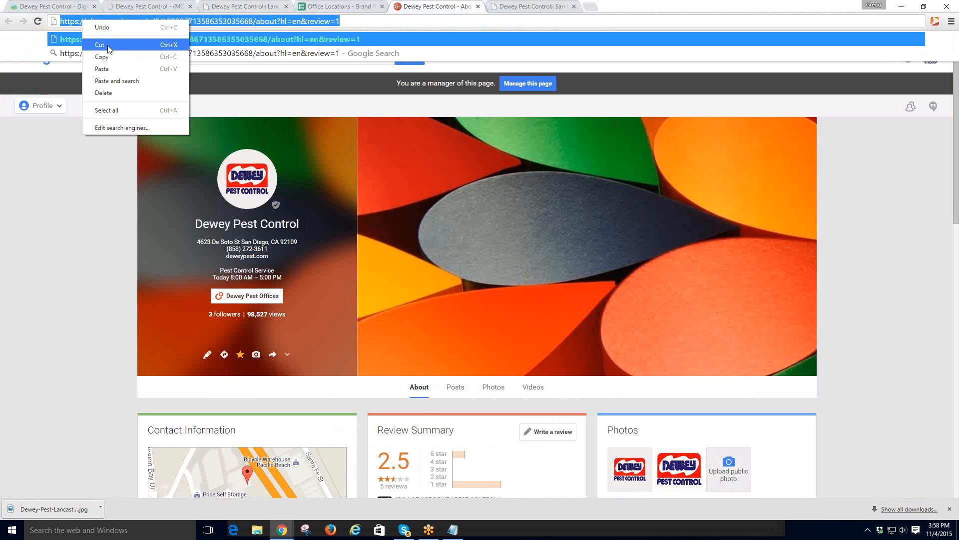
left_click(105, 45)
key("ctrl+v")
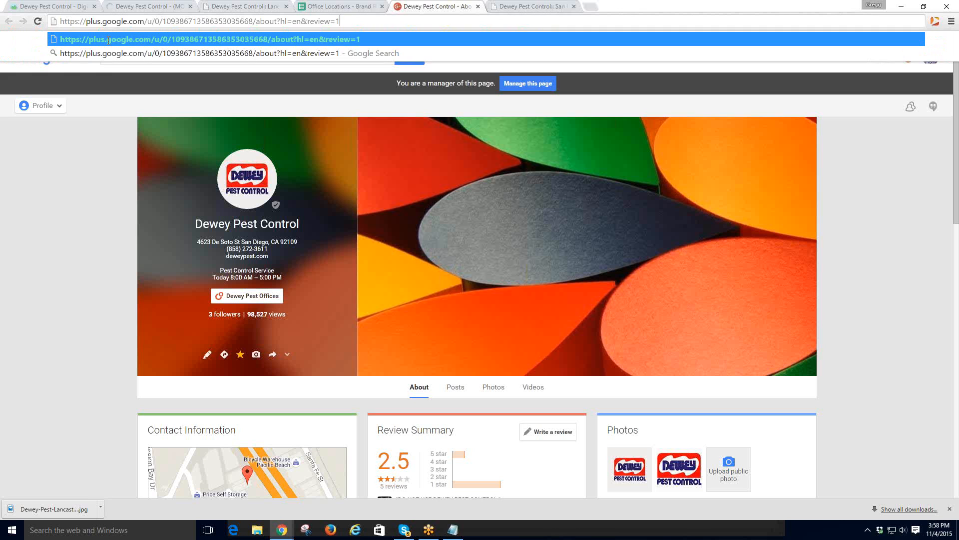
key("Return")
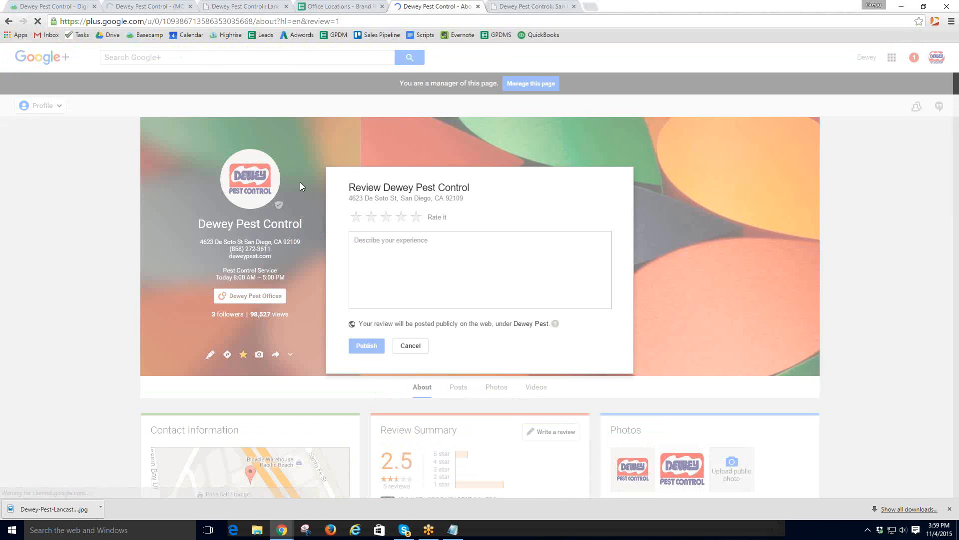
left_click(46, 9)
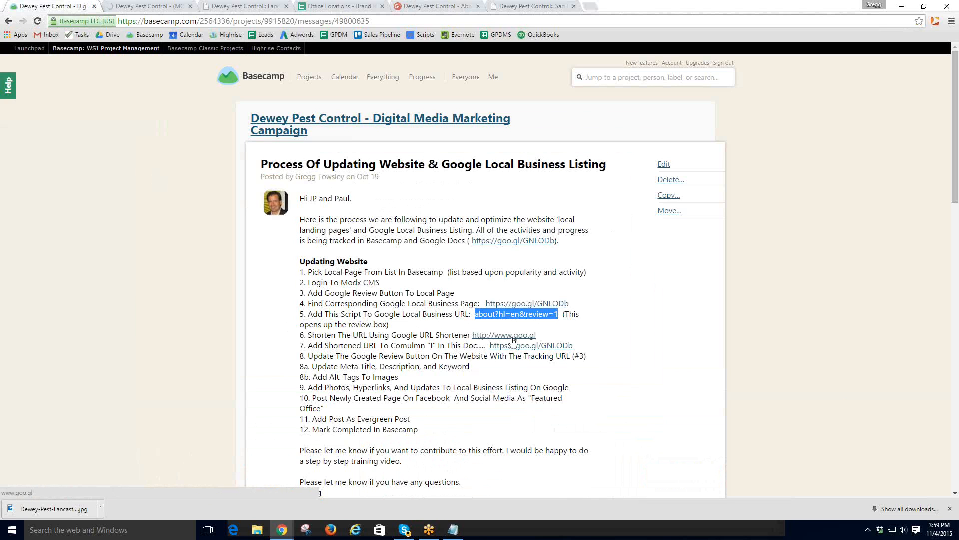
- Shorten the pasted Google+ review URL in Google URL Shortener to goo.gl/oaamZl
left_click(513, 340)
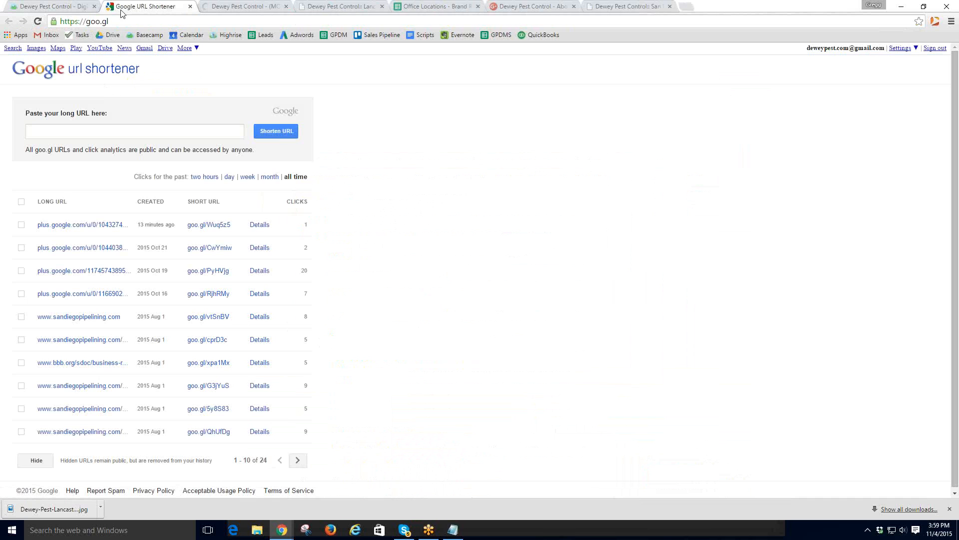
left_click(64, 7)
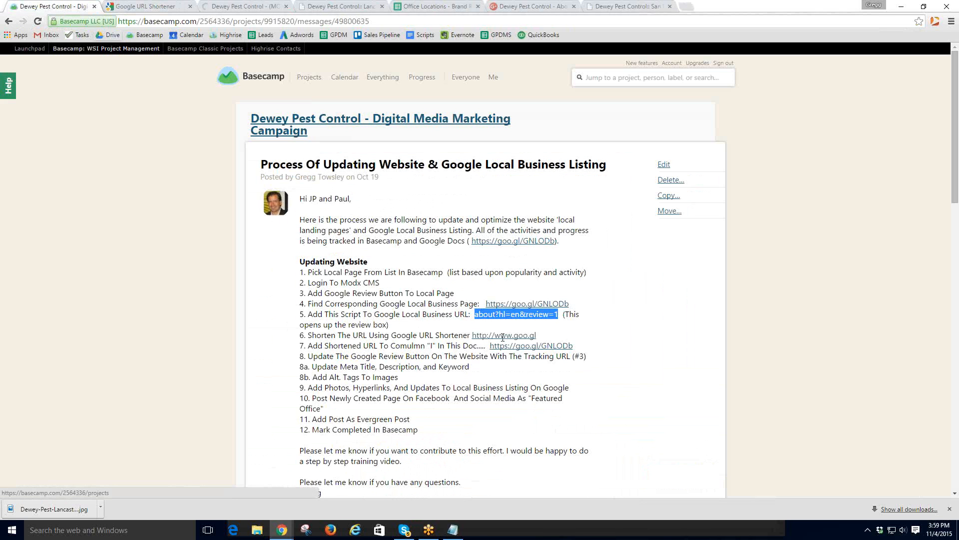
left_click(130, 7)
left_click(110, 134)
key("ctrl+v")
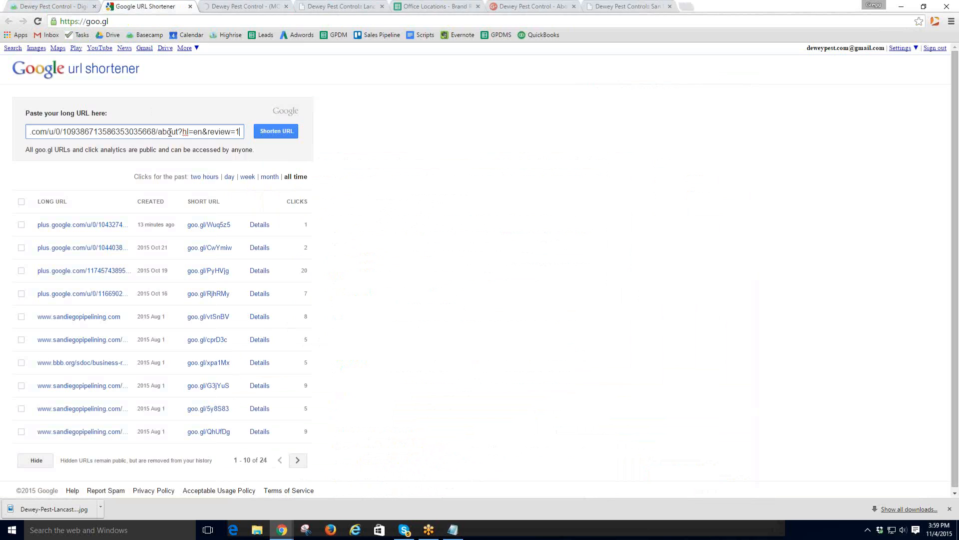
left_click(276, 130)
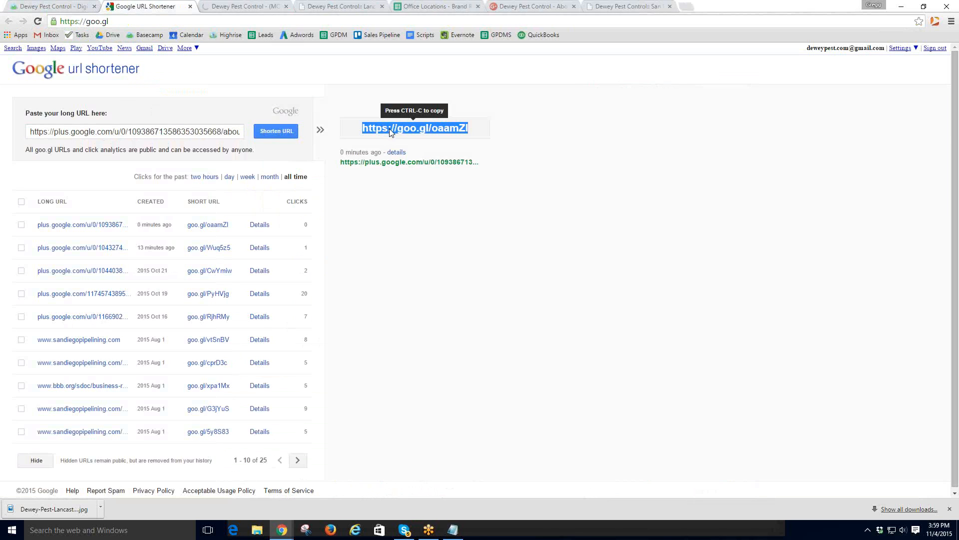
- Copy the short link goo.gl/oaamZl and highlight Basecamp step 7 about adding it
right_click(393, 128)
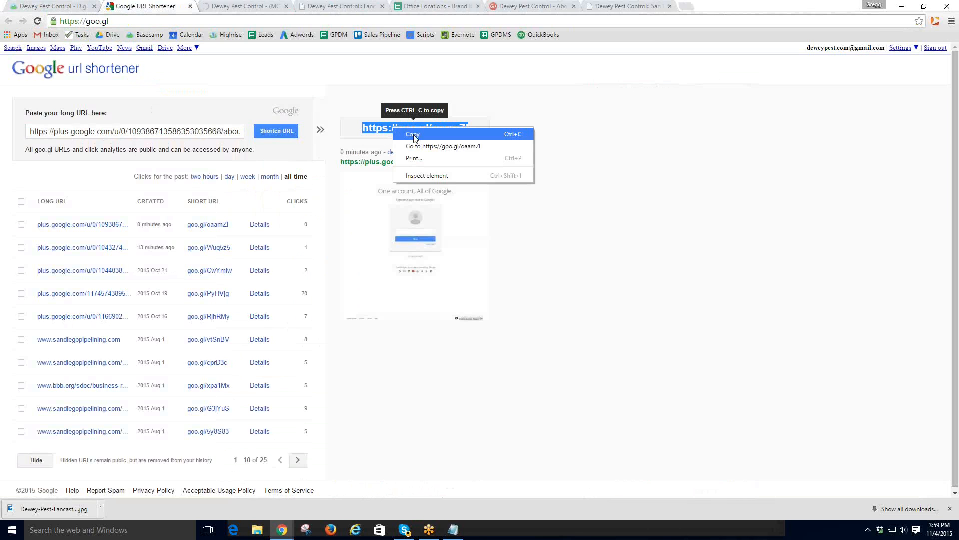
left_click(413, 136)
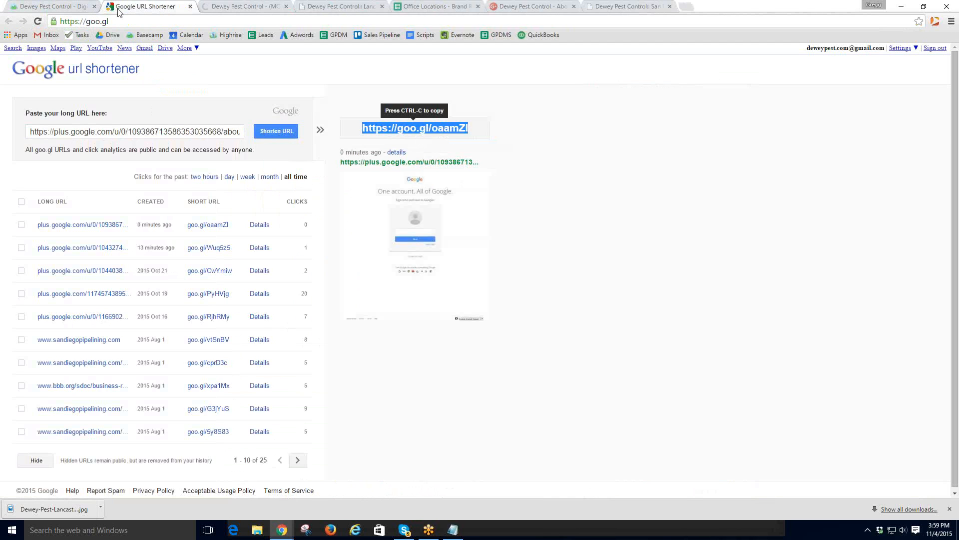
left_click(61, 7)
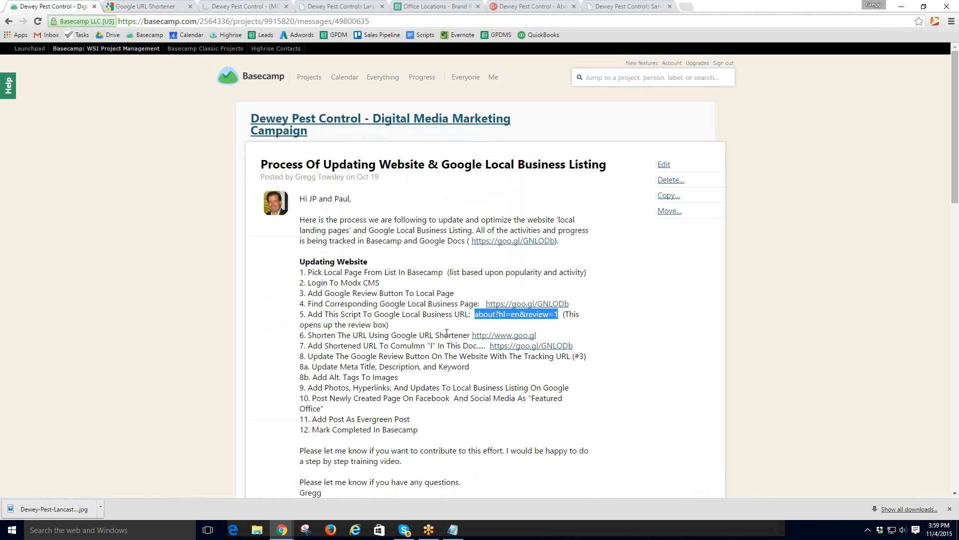
left_click_drag(308, 346, 574, 350)
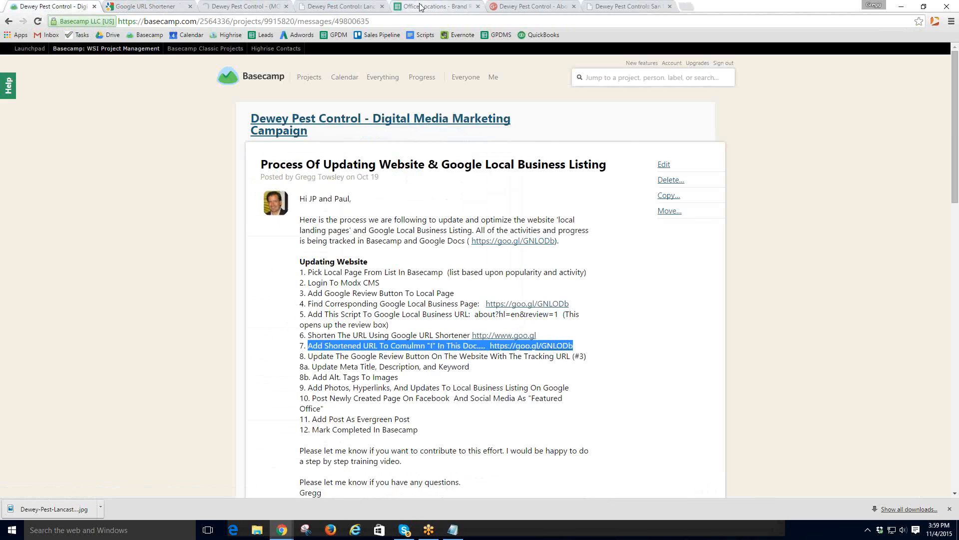
left_click(421, 7)
left_click(697, 384)
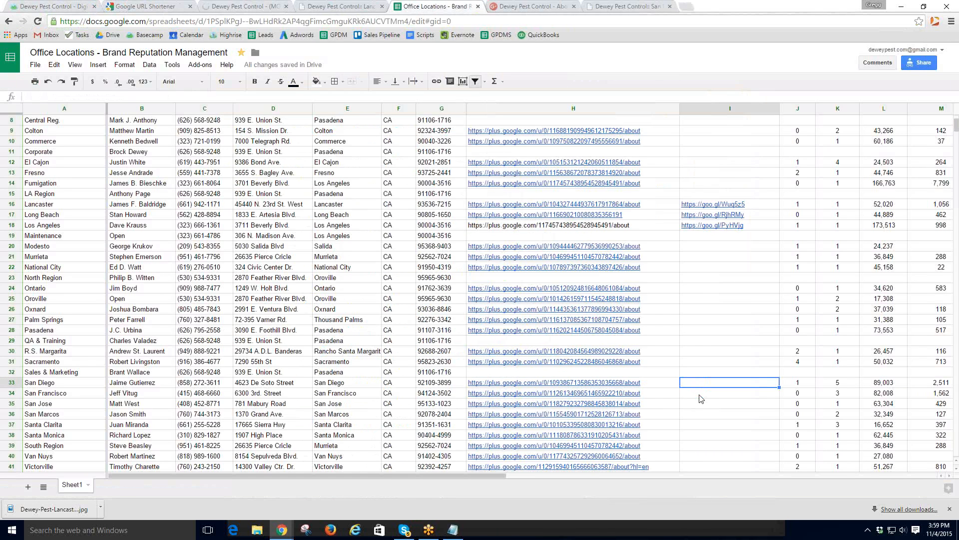
key("ctrl+v")
left_click(698, 395)
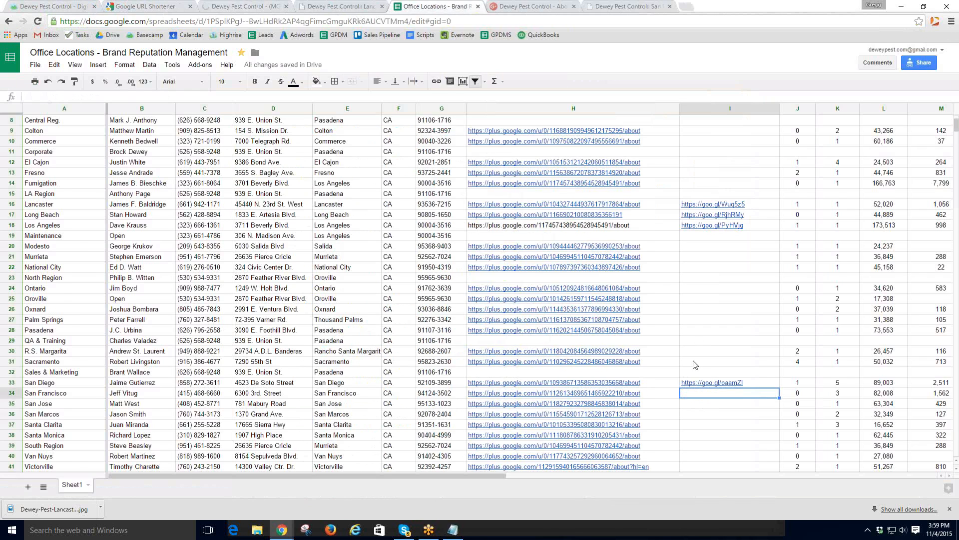
scroll(700, 350, "up", 3)
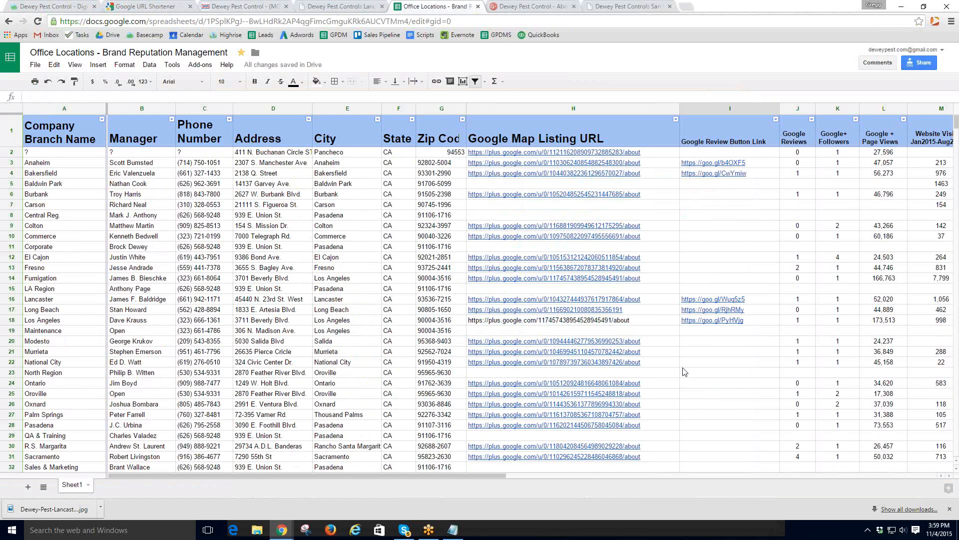
scroll(684, 375, "down", 2)
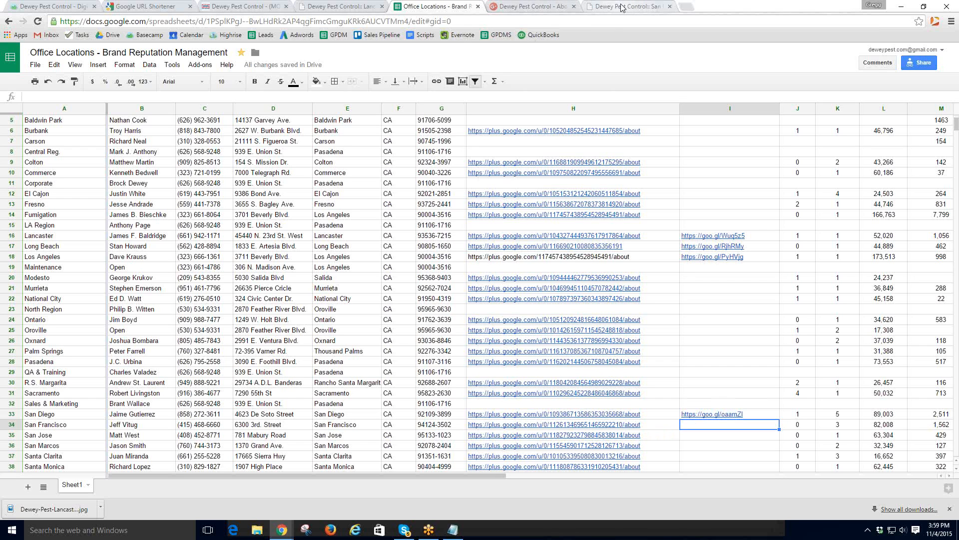
- Reopen the San Diego resource for editing and select its Google places review image
left_click(325, 7)
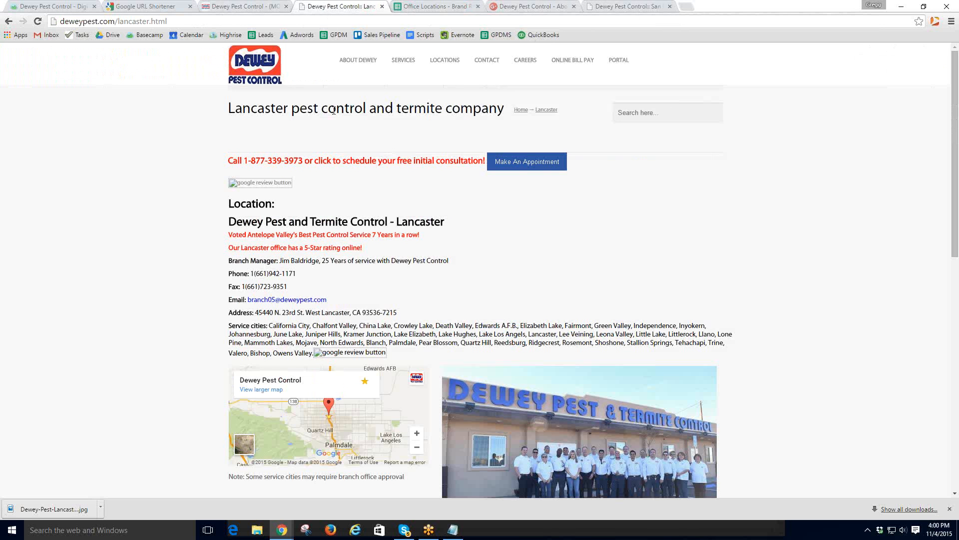
left_click(228, 6)
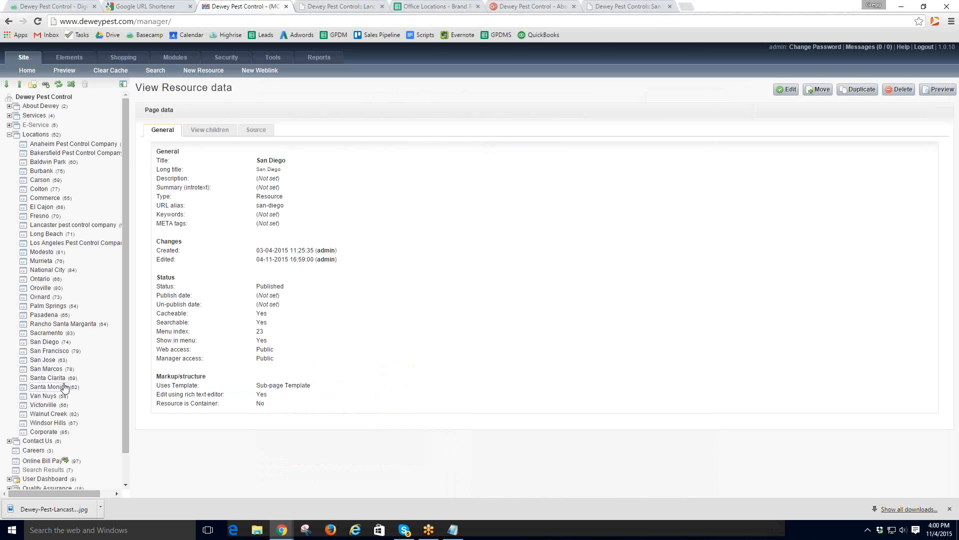
left_click(783, 91)
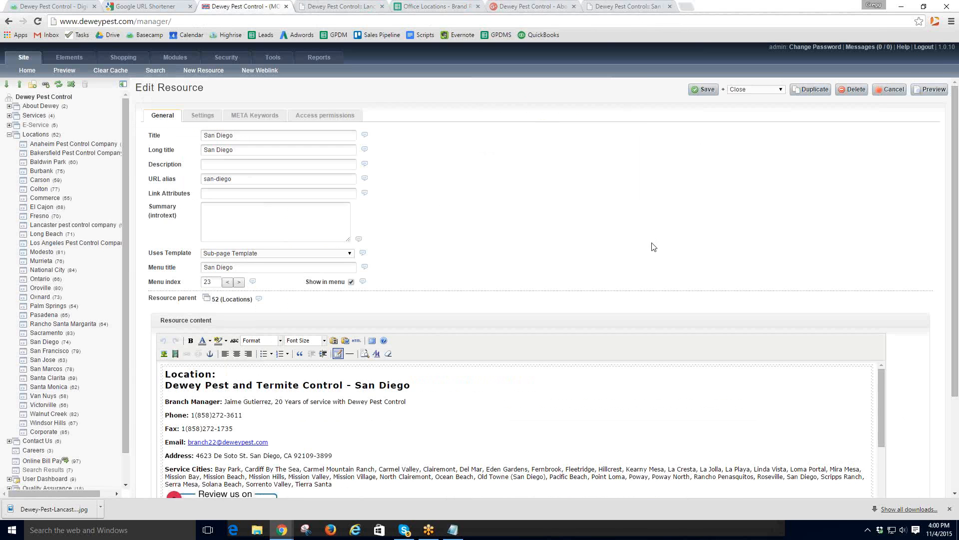
scroll(512, 292, "down", 1)
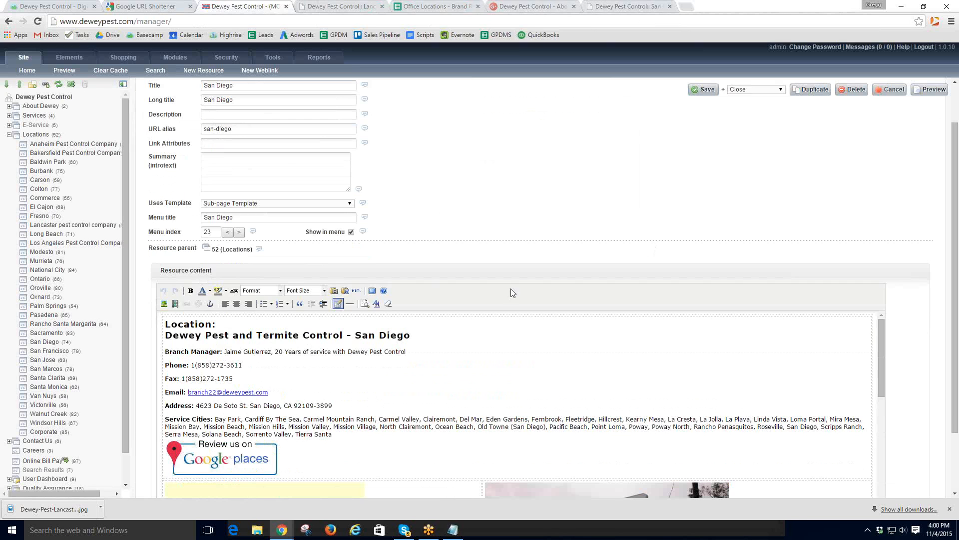
left_click(258, 461)
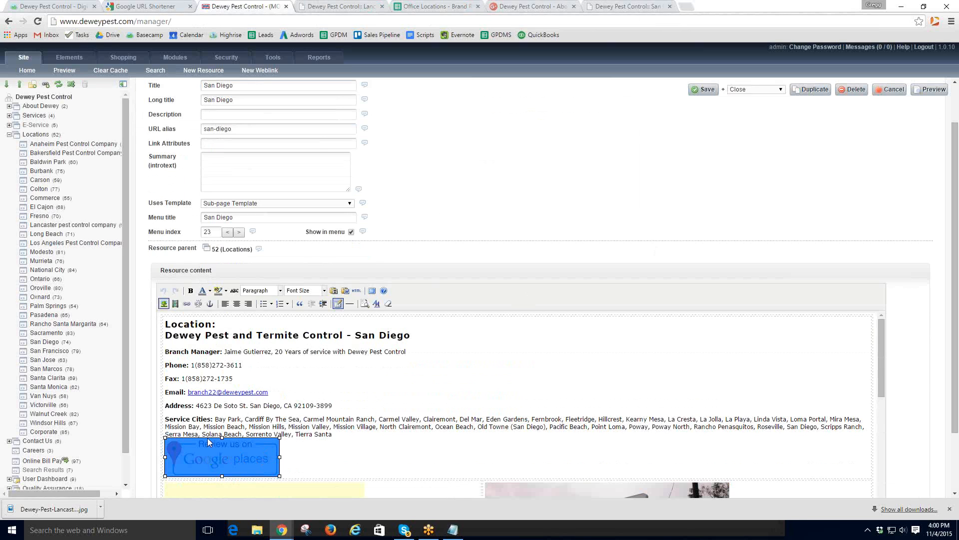
left_click(186, 304)
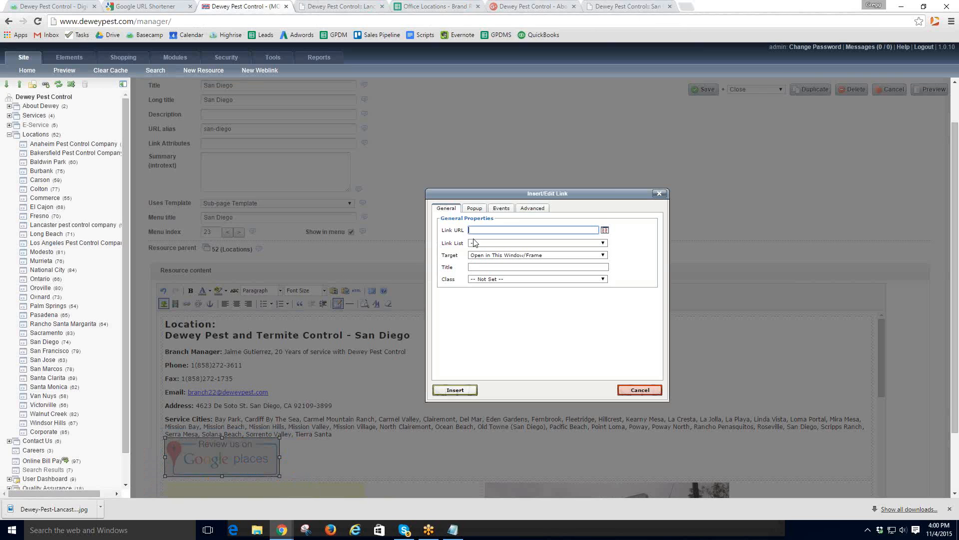
key("ctrl+v")
left_click(601, 256)
left_click(518, 270)
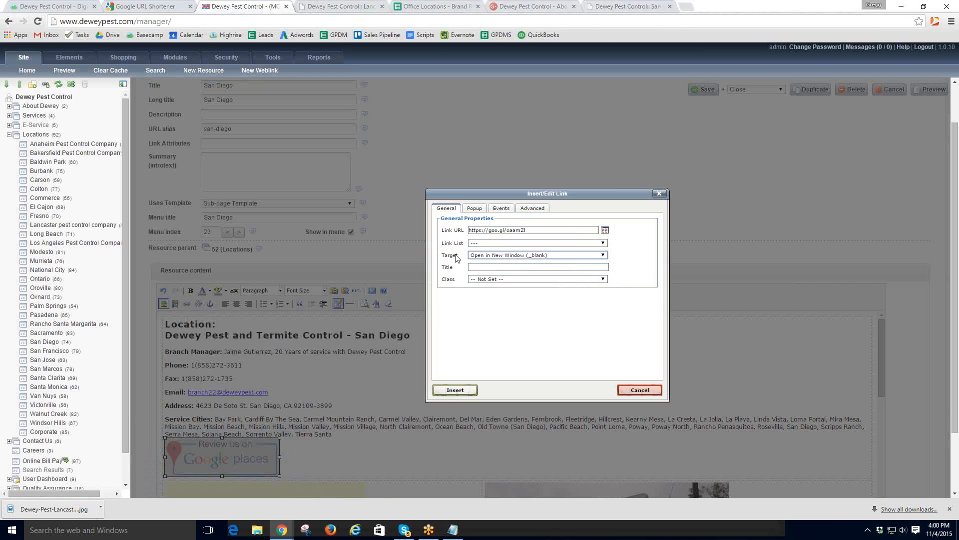
left_click(603, 255)
left_click(519, 270)
left_click(454, 390)
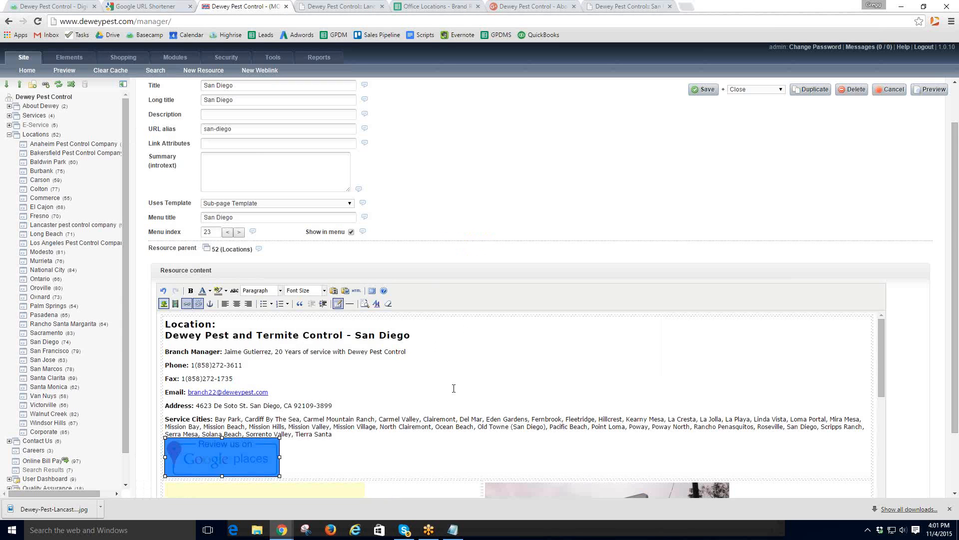
scroll(453, 385, "down", 2)
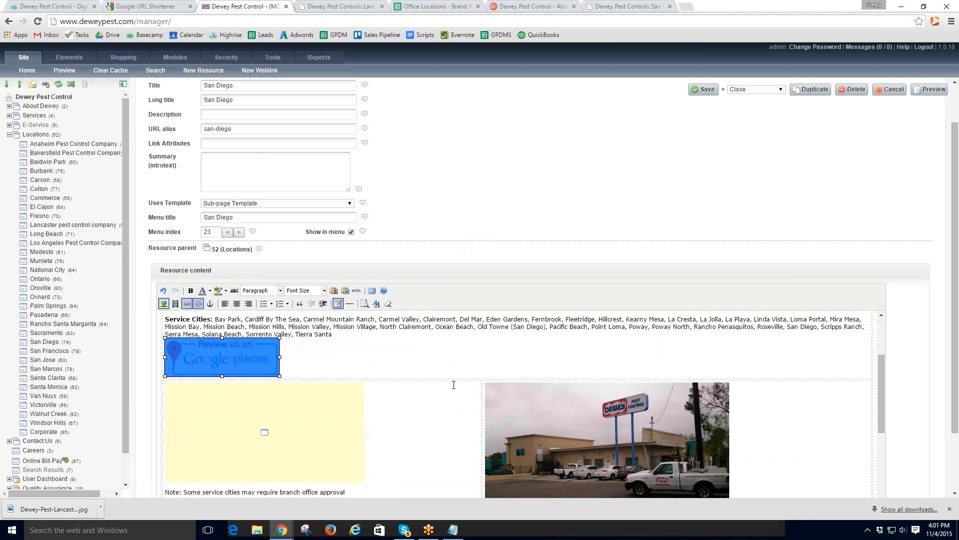
scroll(454, 385, "down", 1)
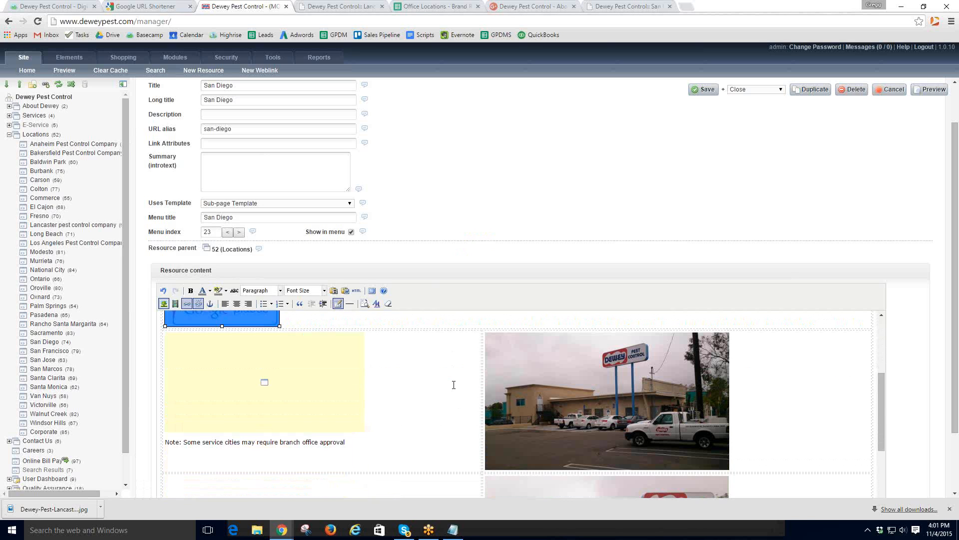
left_click(706, 89)
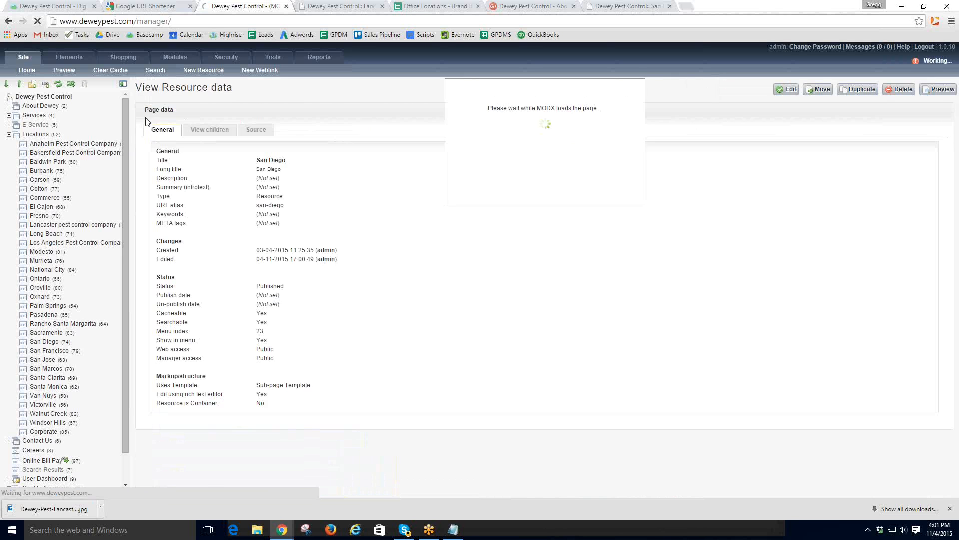
- Highlight Basecamp checklist steps 8 and 8a on the review button and meta details
left_click(59, 7)
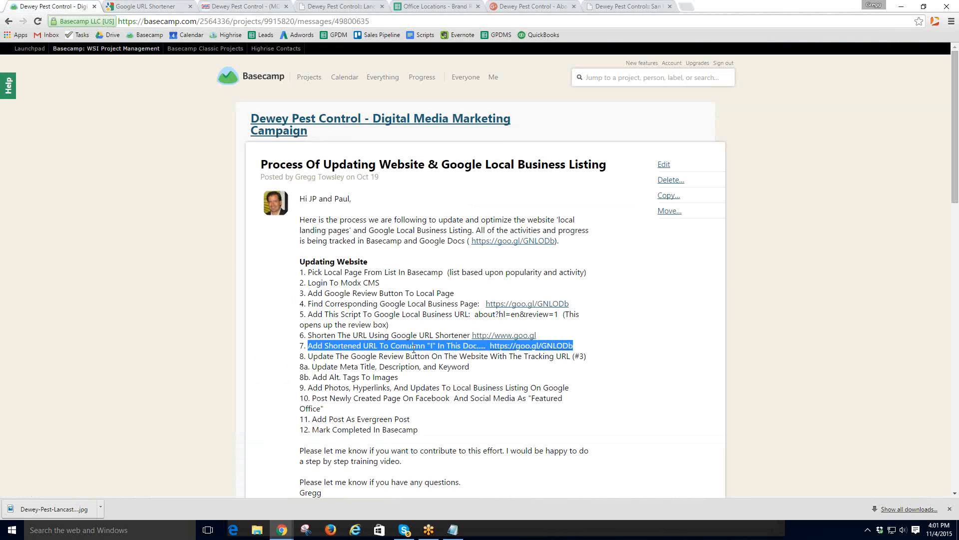
left_click(308, 350)
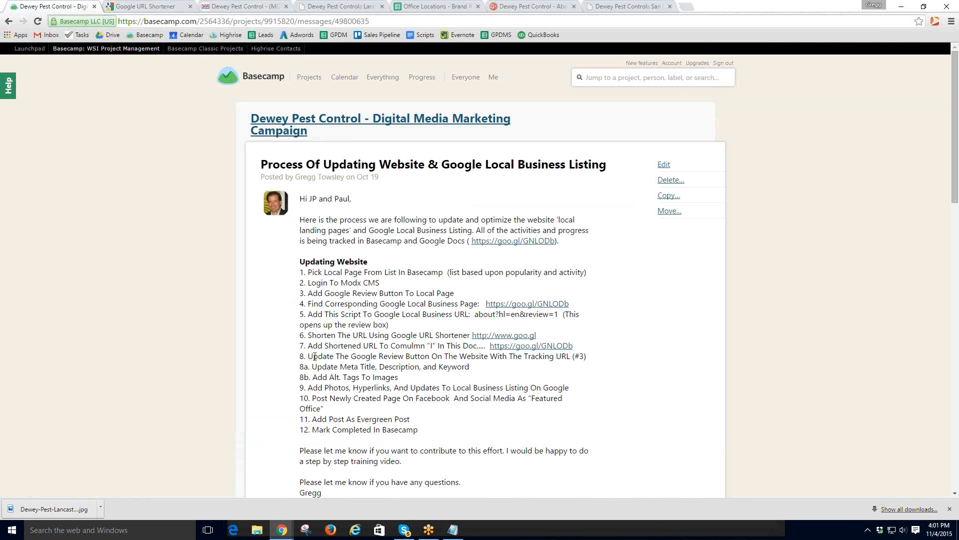
left_click_drag(308, 356, 553, 360)
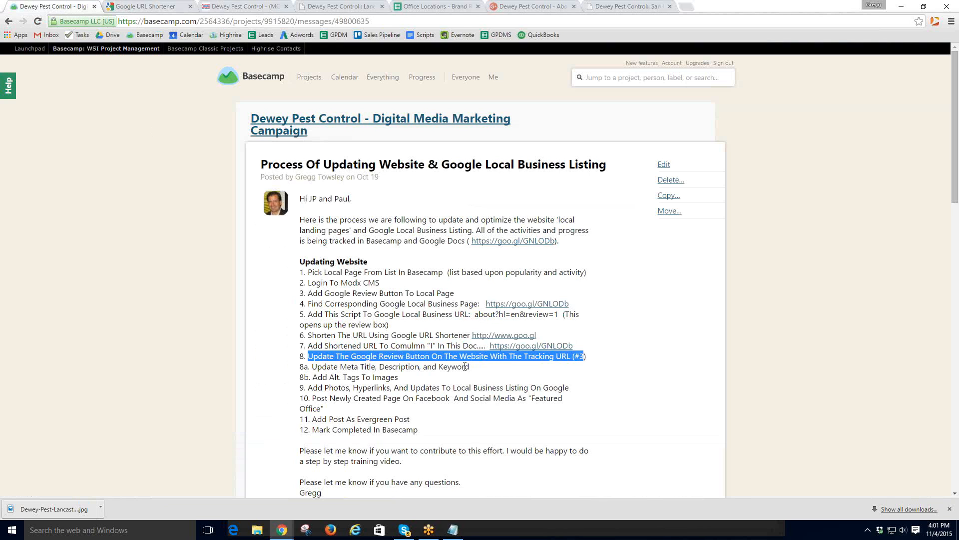
left_click(591, 362)
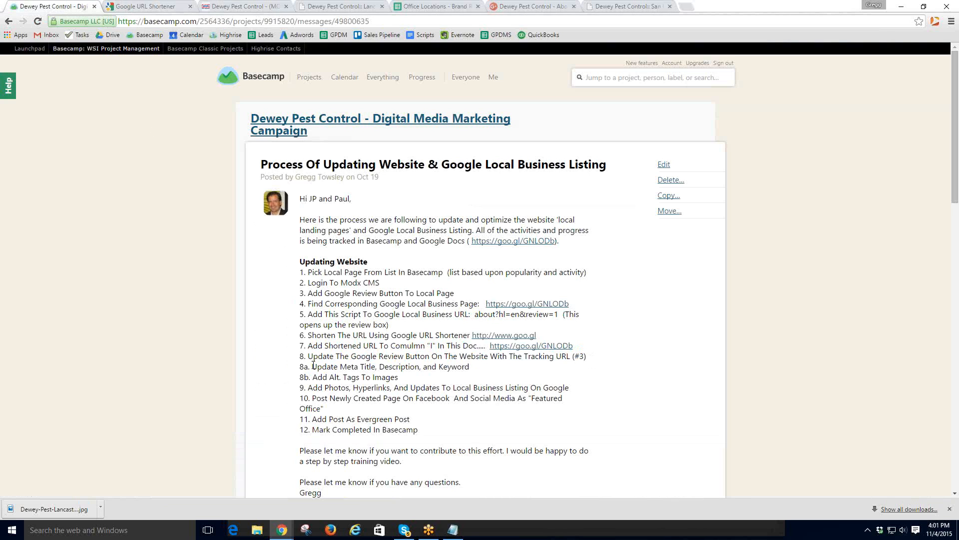
left_click_drag(313, 365, 472, 368)
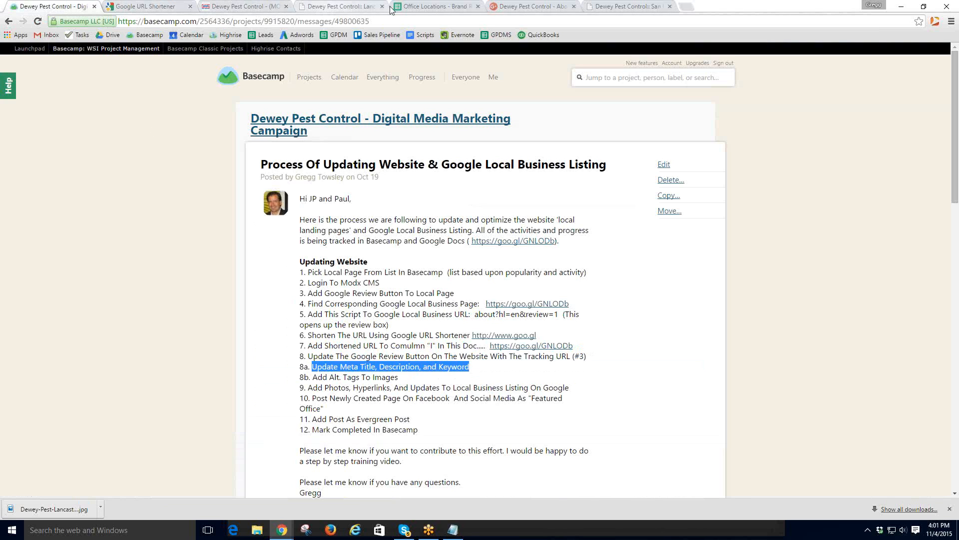
- Change the San Diego page's long title to 'San Diego Pest Control Company'
left_click(227, 8)
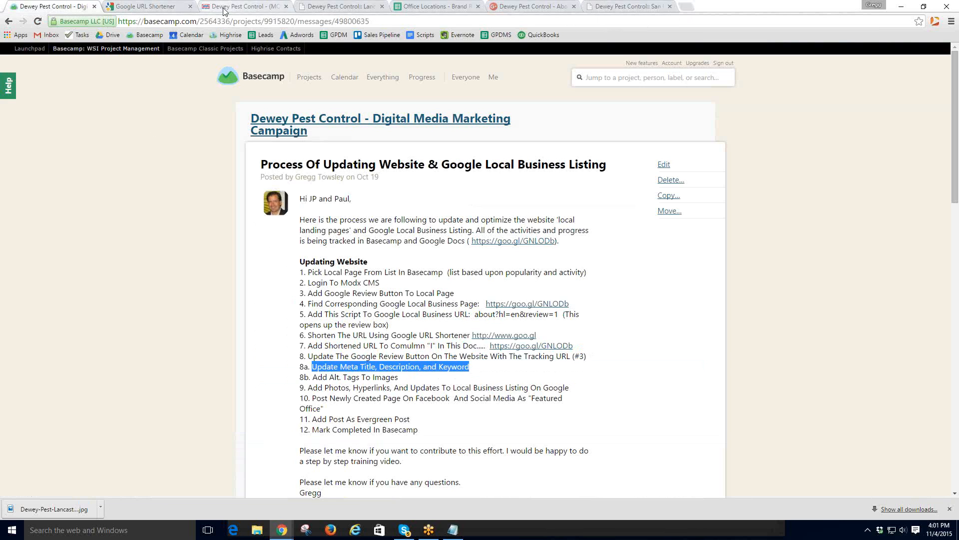
left_click(786, 89)
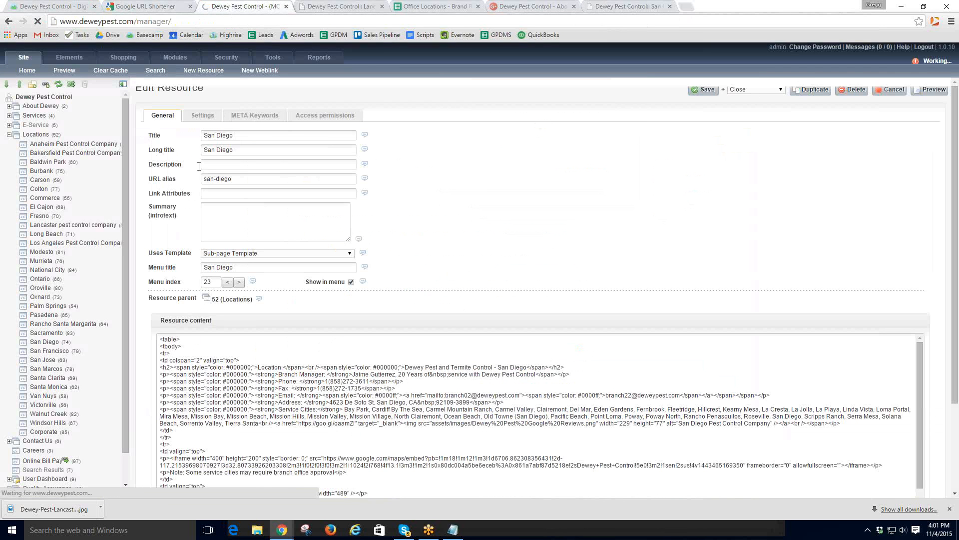
left_click(250, 152)
left_click(261, 151)
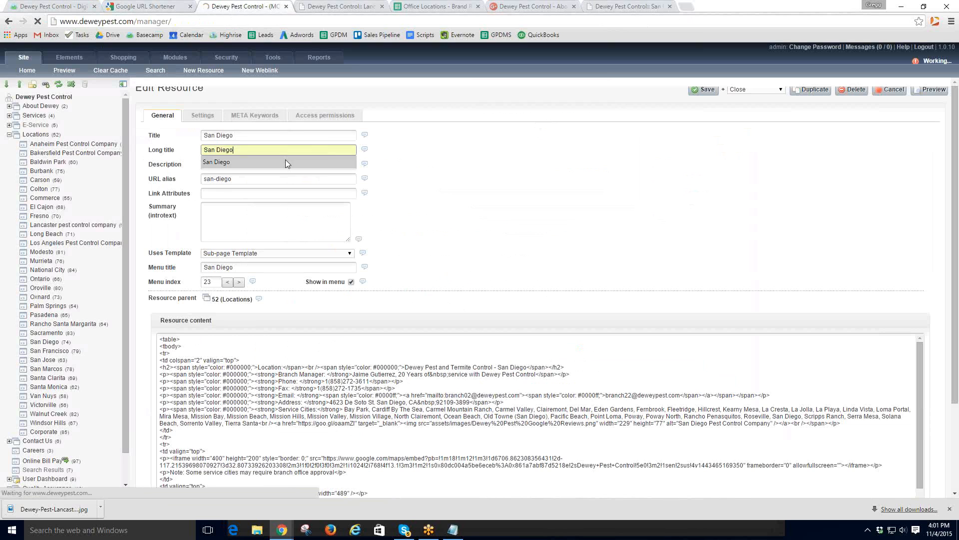
left_click(265, 150)
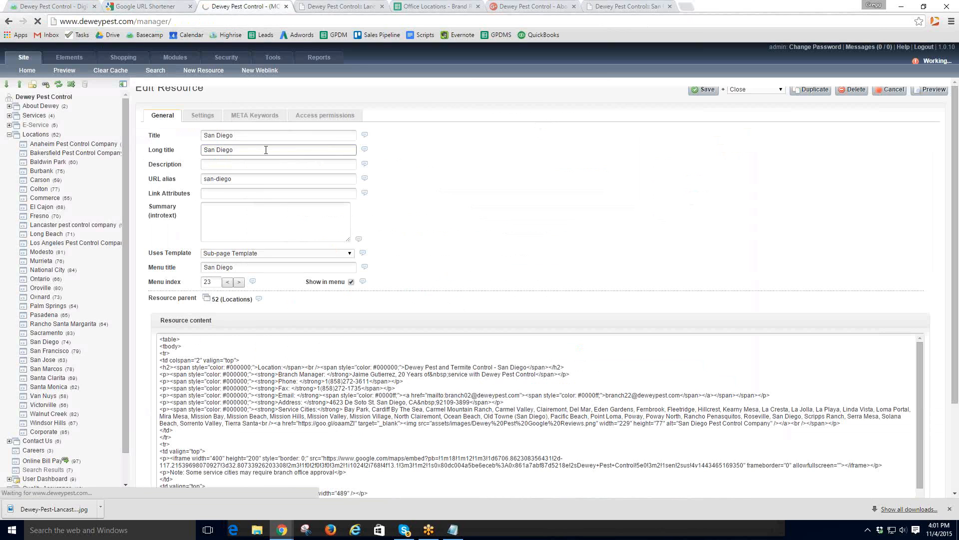
type("Pest Control Company")
- Set the description to 'If you have termites or other pest issues, call the best San Diego pest control company, Dewey Pest Control.'
left_click(219, 164)
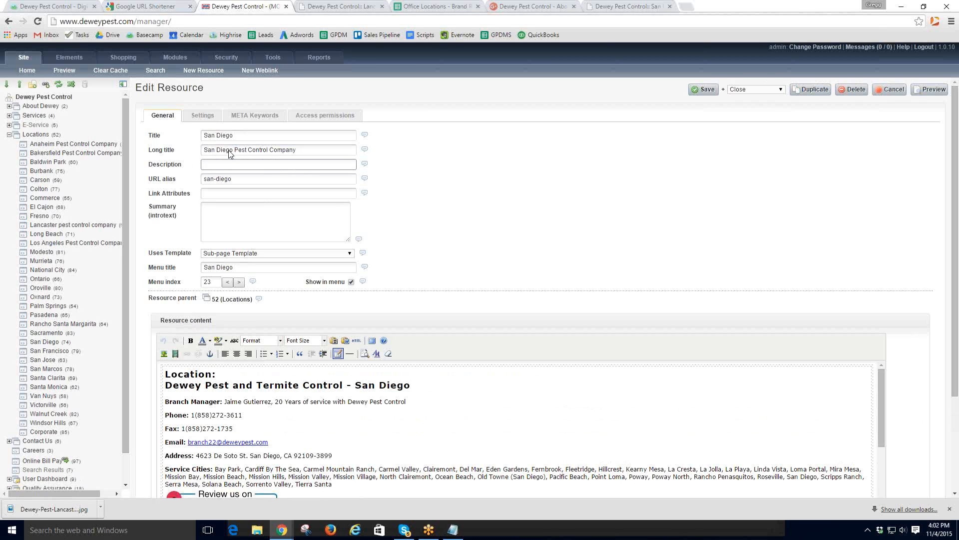
left_click(208, 164)
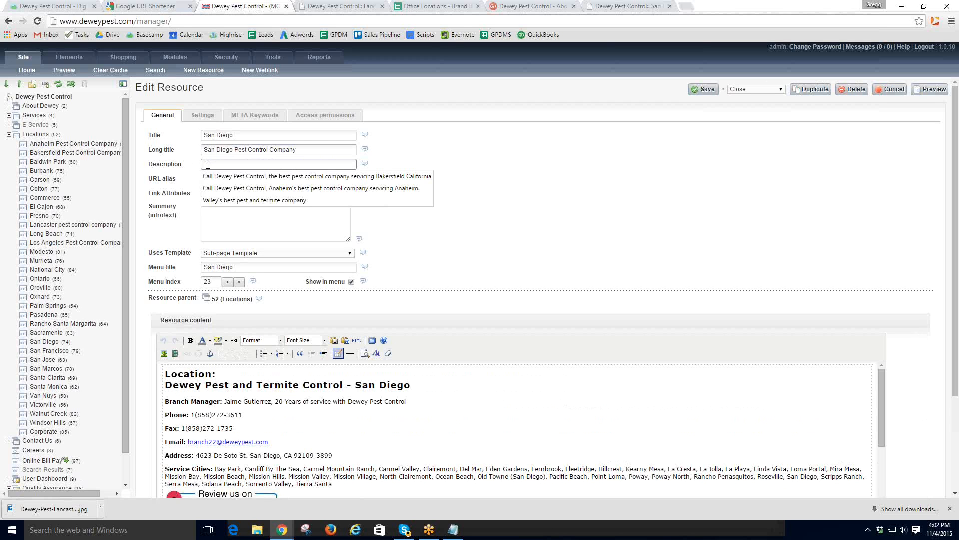
left_click(210, 176)
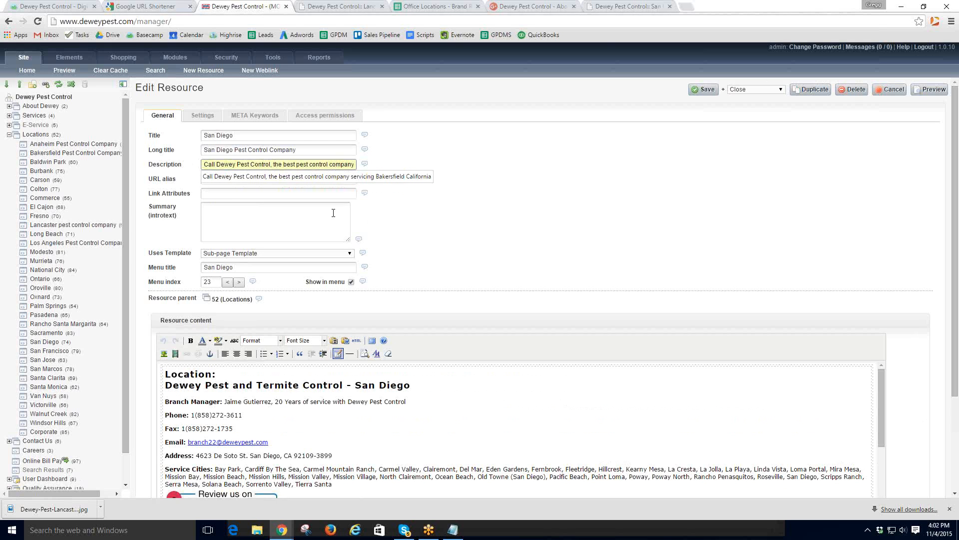
type("Of")
key("BackSpace")
key("BackSpace")
key("BackSpace")
key("BackSpace")
key("BackSpace")
key("BackSpace")
key("BackSpace")
key("BackSpace")
key("BackSpace")
key("BackSpace")
key("BackSpace")
key("BackSpace")
key("BackSpace")
key("BackSpace")
key("BackSpace")
key("BackSpace")
key("BackSpace")
key("BackSpace")
key("BackSpace")
key("BackSpace")
key("BackSpace")
key("BackSpace")
key("BackSpace")
key("BackSpace")
key("BackSpace")
key("BackSpace")
key("BackSpace")
key("BackSpace")
key("BackSpace")
key("BackSpace")
key("BackSpace")
key("BackSpace")
key("BackSpace")
key("BackSpace")
key("BackSpace")
key("BackSpace")
key("BackSpace")
key("BackSpace")
key("BackSpace")
key("BackSpace")
key("BackSpace")
key("BackSpace")
key("BackSpace")
key("BackSpace")
key("BackSpace")
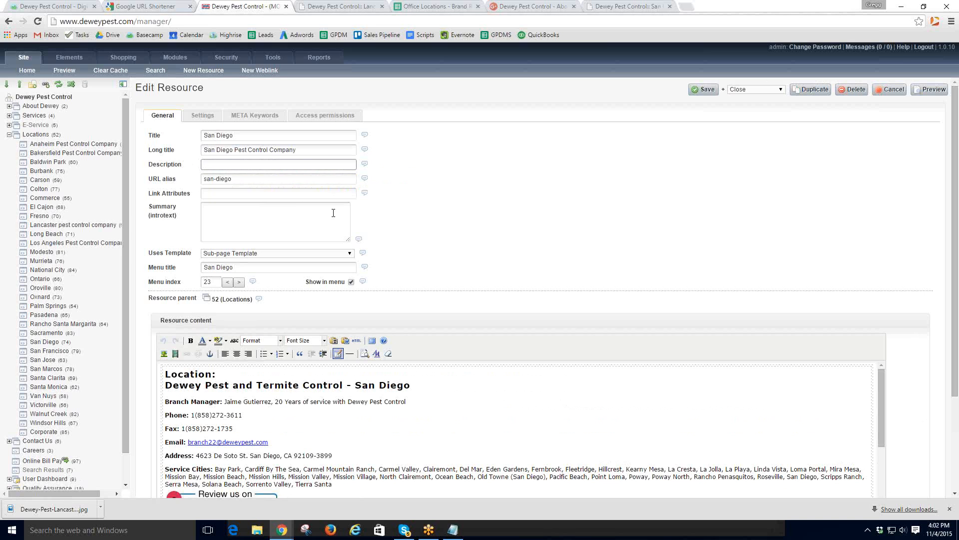
type("If you have termites or")
type("her peset")
key("BackSpace")
key("BackSpace")
type("t issues, call the bes")
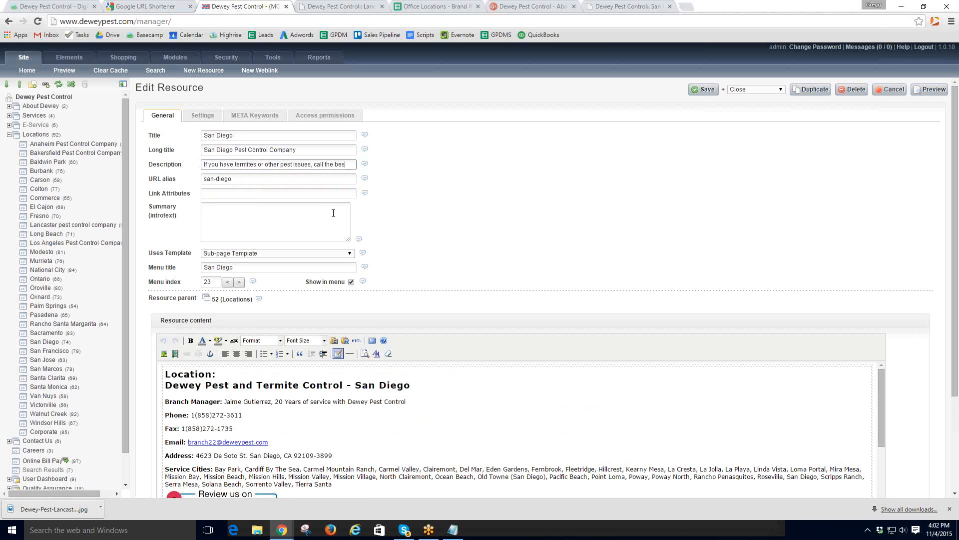
type("t sandie")
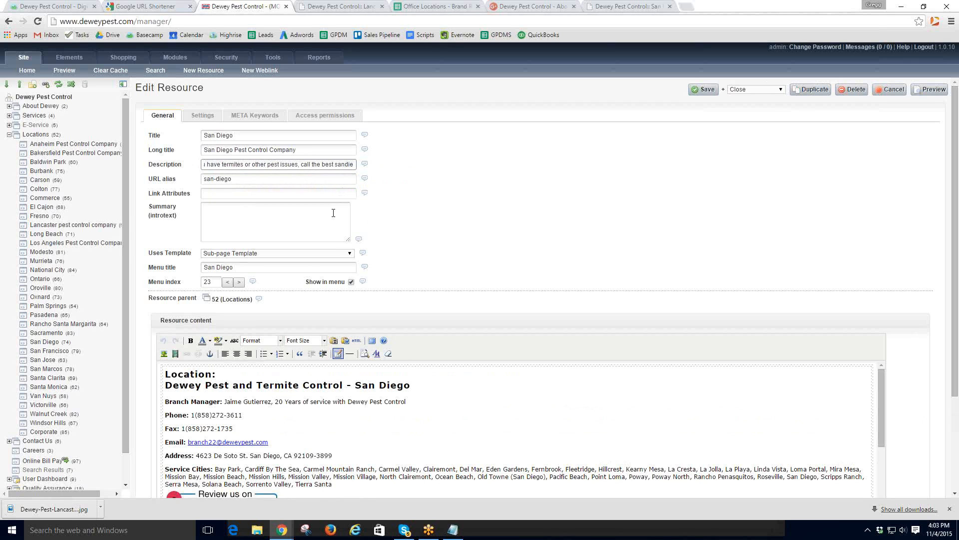
key("BackSpace")
key("BackSpace")
key("BackSpace")
key("BackSpace")
key("BackSpace")
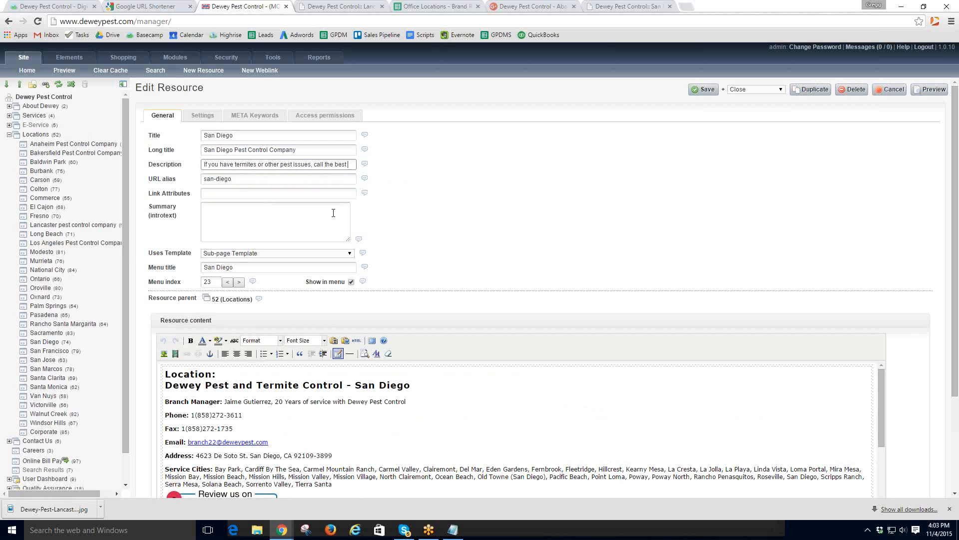
type("an Diego")
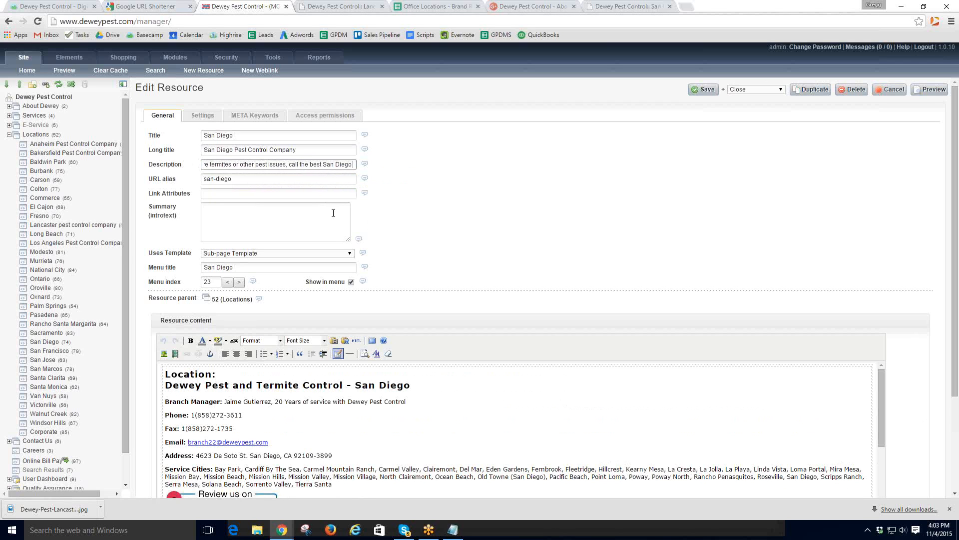
type(" pes")
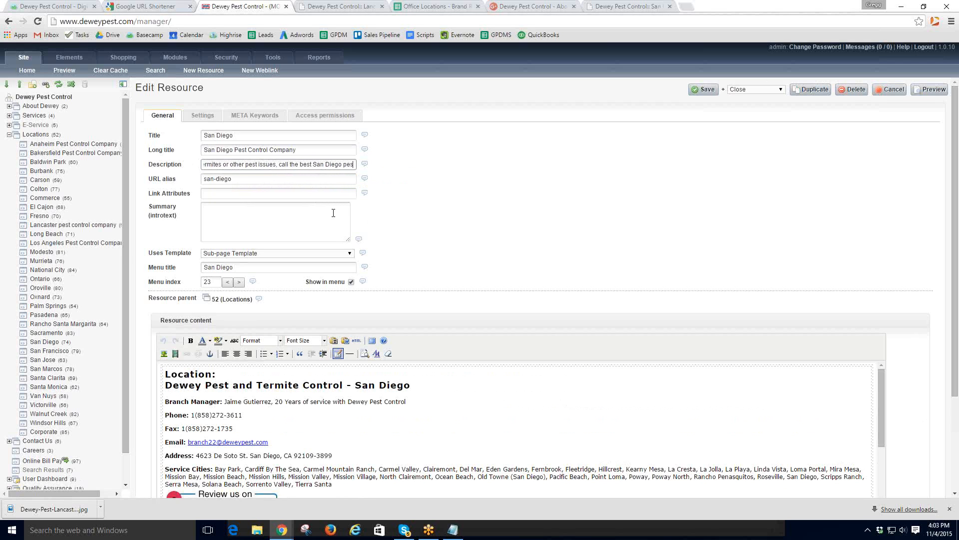
type("t contr")
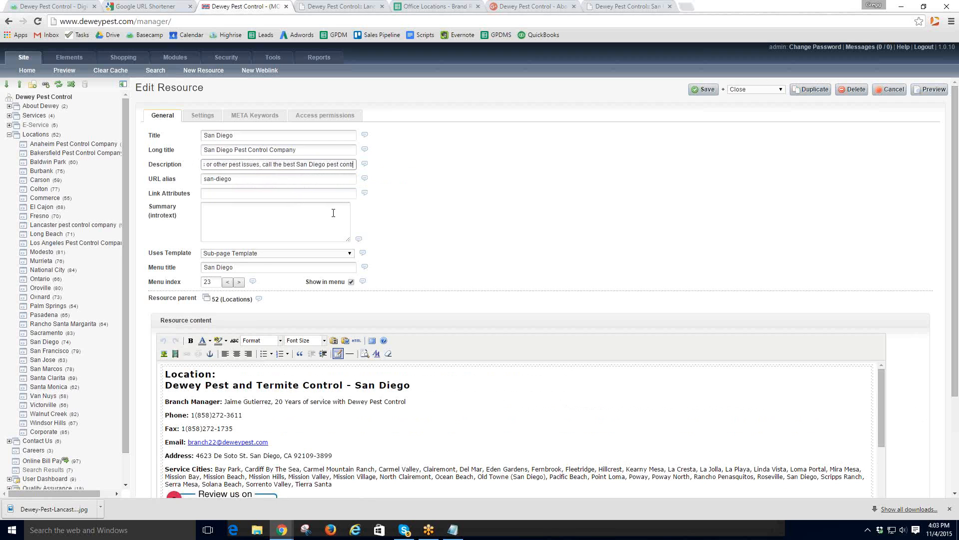
type("ol compa")
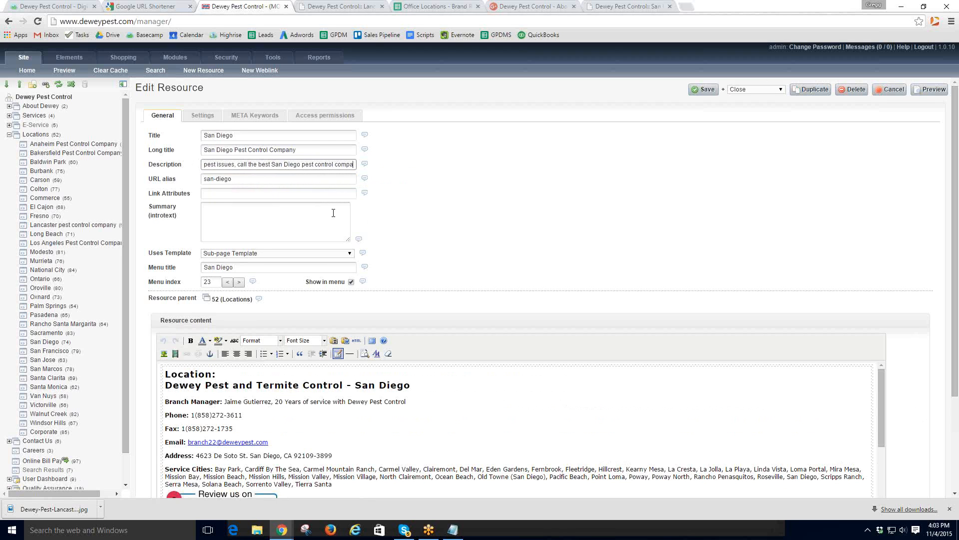
type("ny, Dewey Pest Control.")
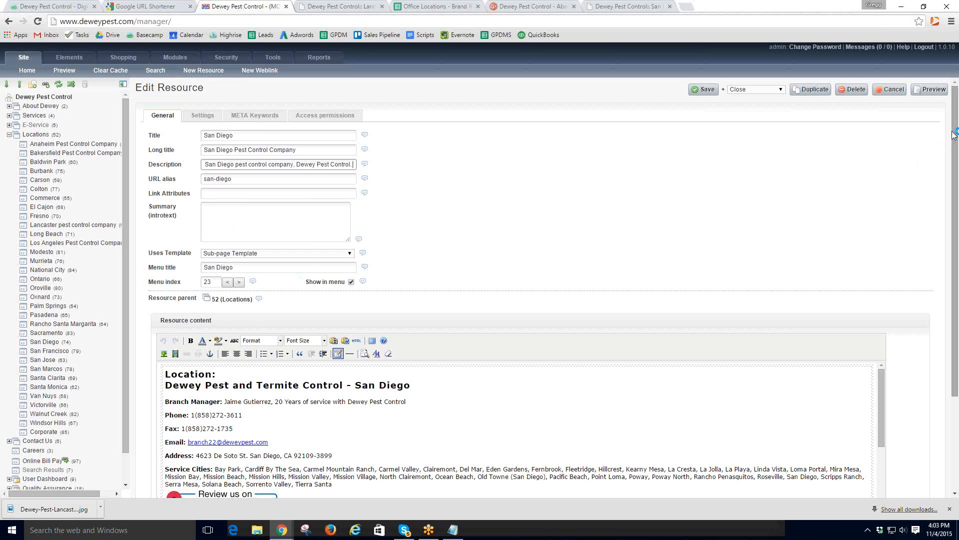
- Save the edited San Diego resource in MODX Manager
left_click_drag(955, 133, 953, 237)
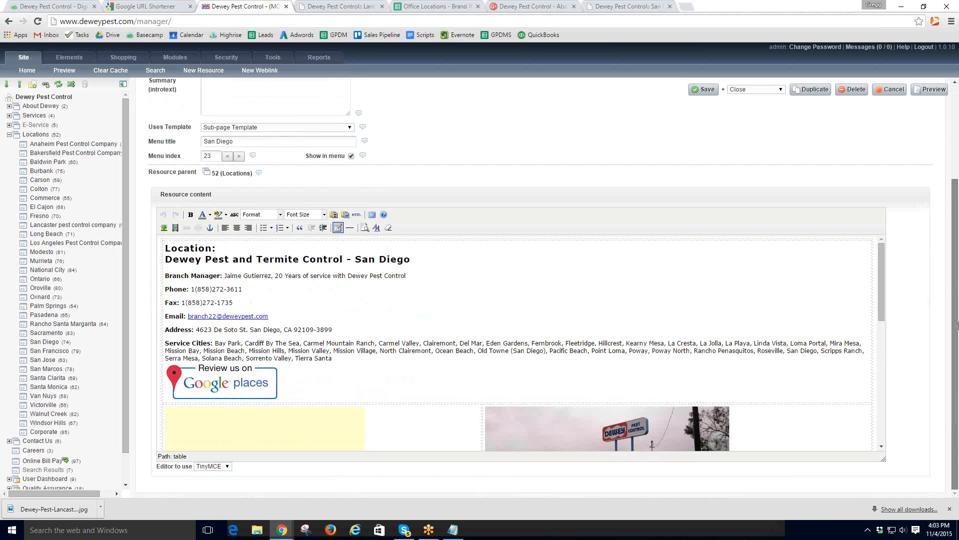
left_click(882, 448)
scroll(882, 447, "down", 3)
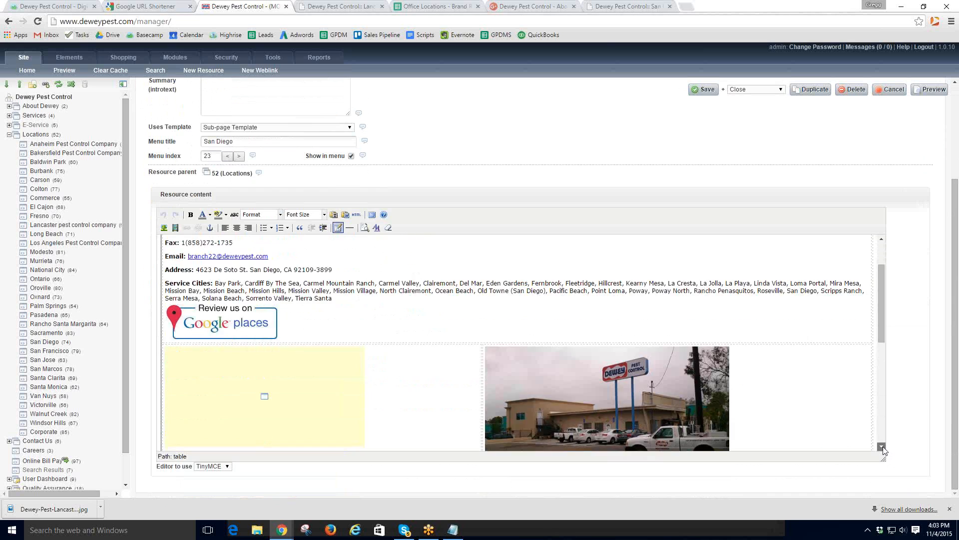
left_click(608, 375)
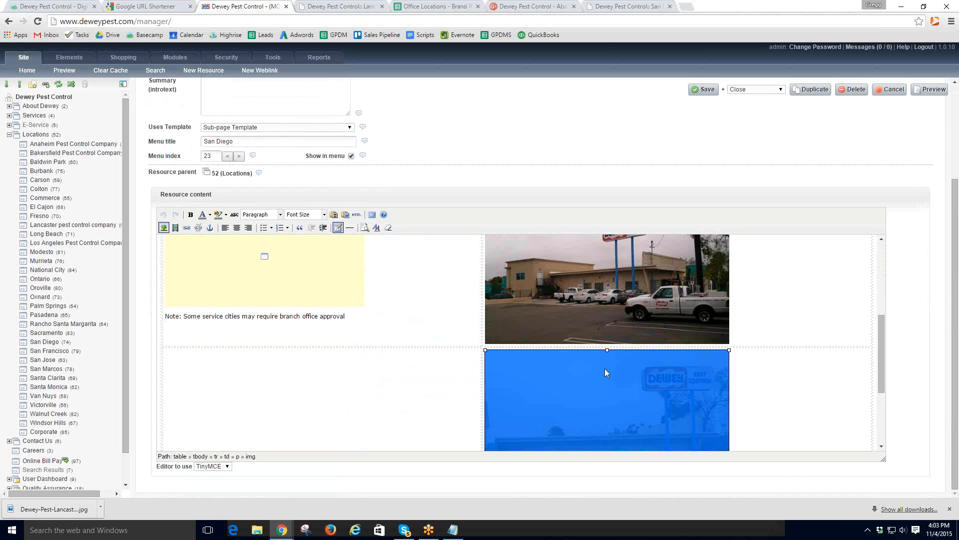
left_click(704, 90)
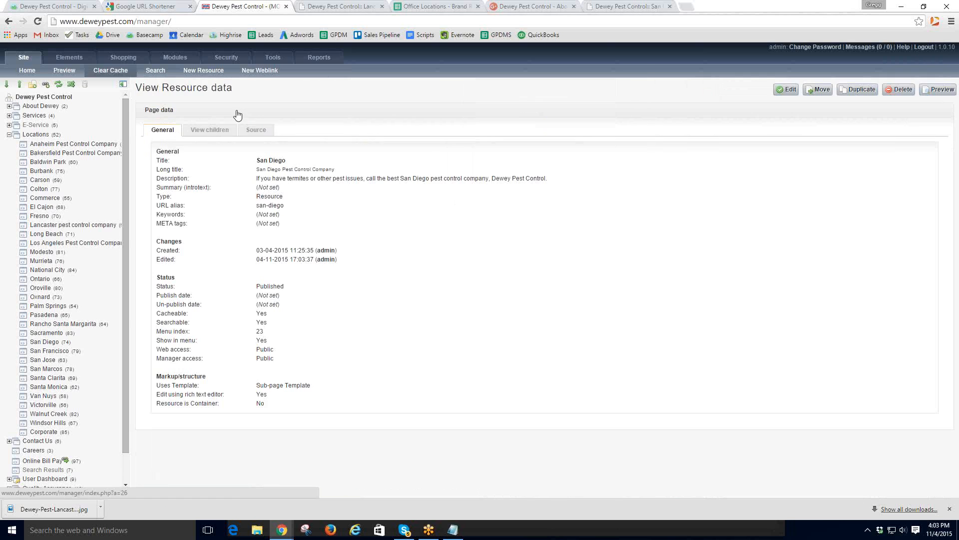
- Mark checklist step 8 in Basecamp, then switch to the live Lancaster page
left_click(53, 8)
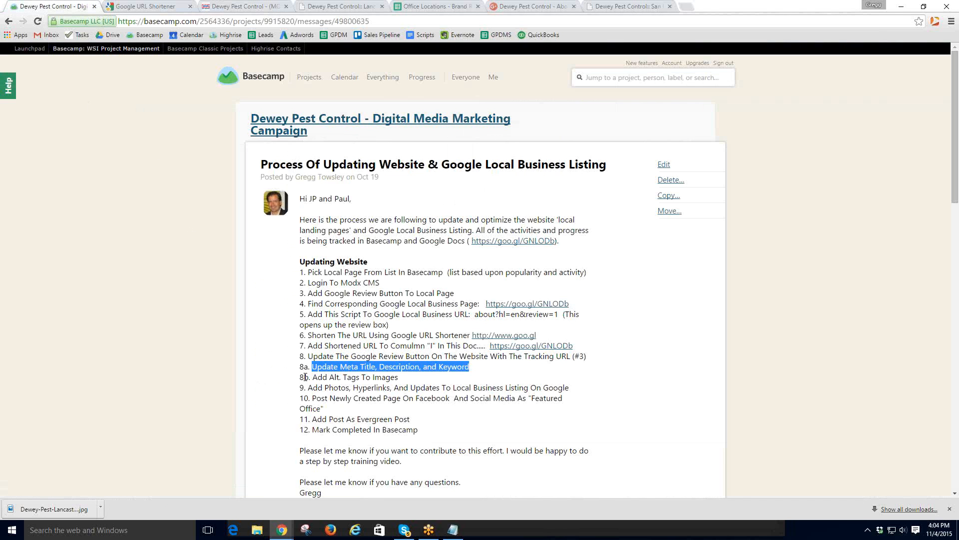
double_click(302, 357)
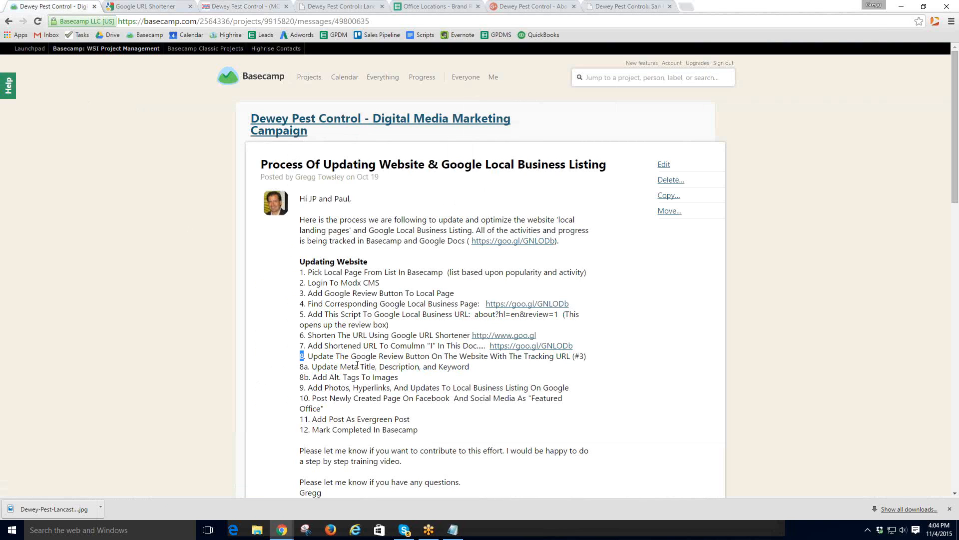
left_click(355, 8)
- Open the live San Diego page via LOCATIONS and test that its Google review badge opens the Google+ review page
mouse_move(445, 60)
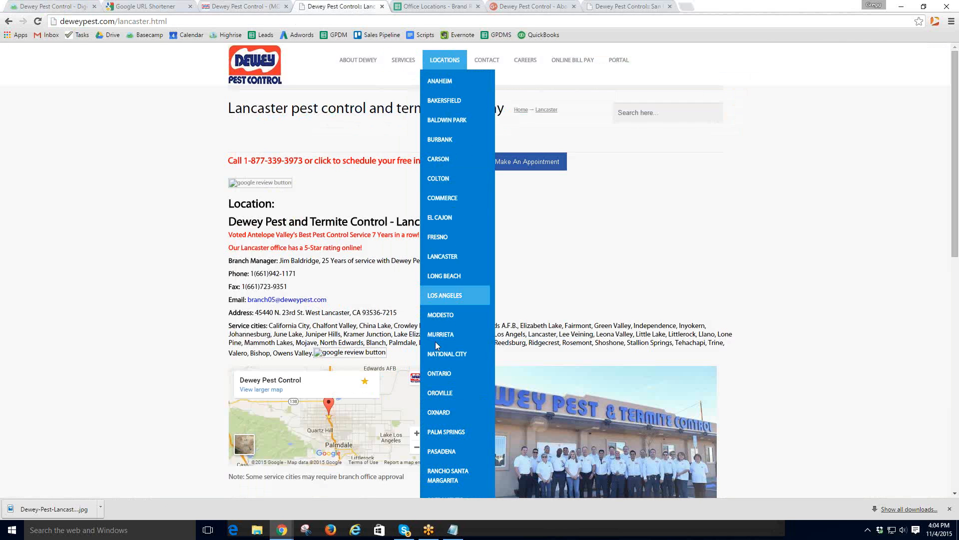
scroll(442, 443, "down", 2)
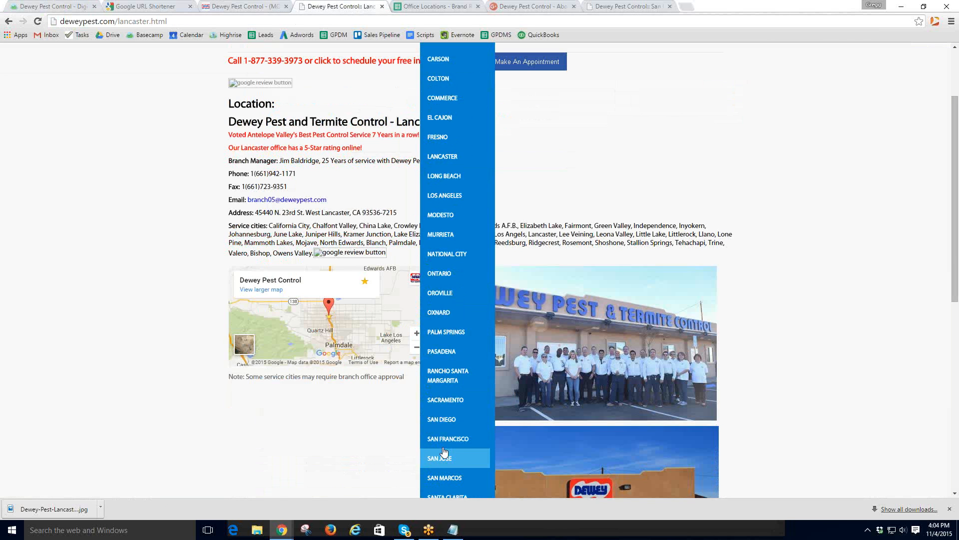
scroll(443, 470, "down", 1)
scroll(447, 475, "down", 2)
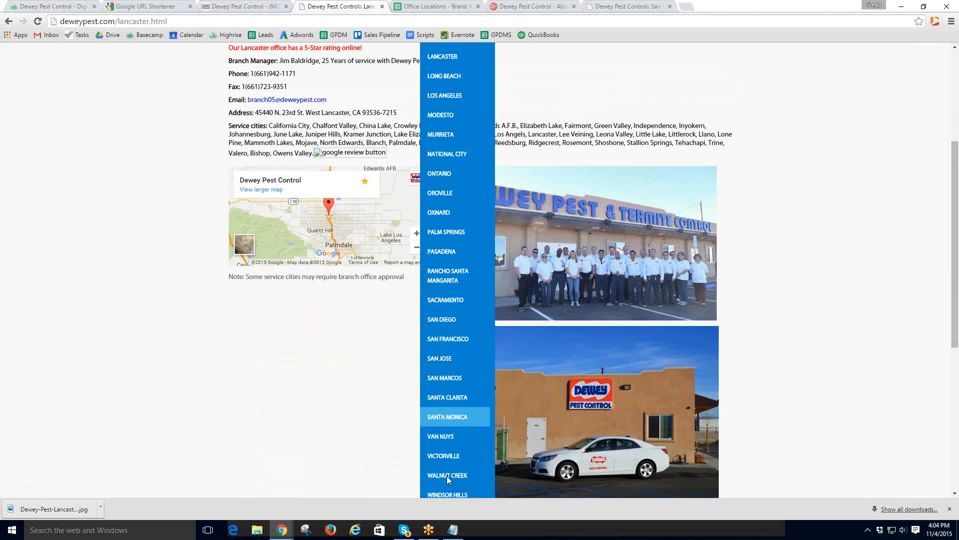
scroll(418, 93, "up", 5)
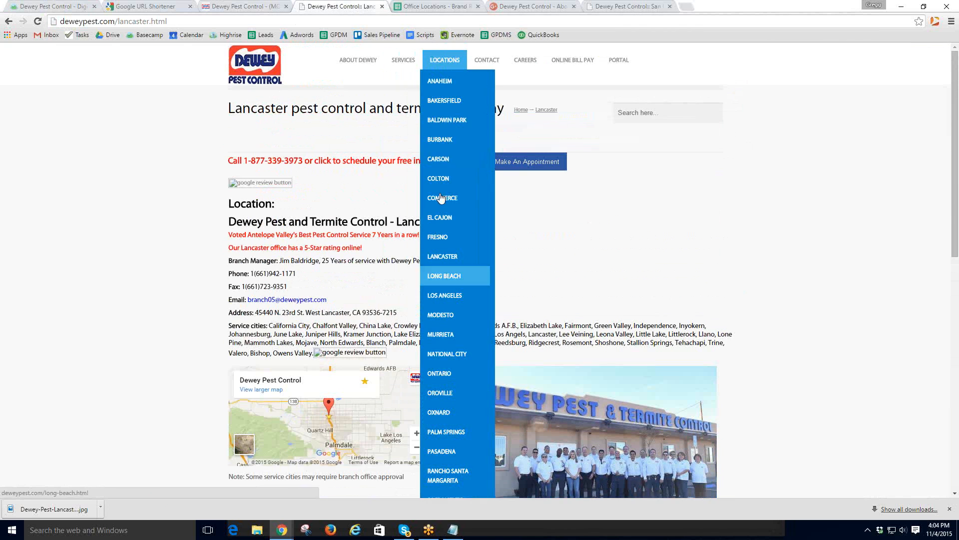
scroll(451, 382, "down", 1)
scroll(452, 389, "down", 1)
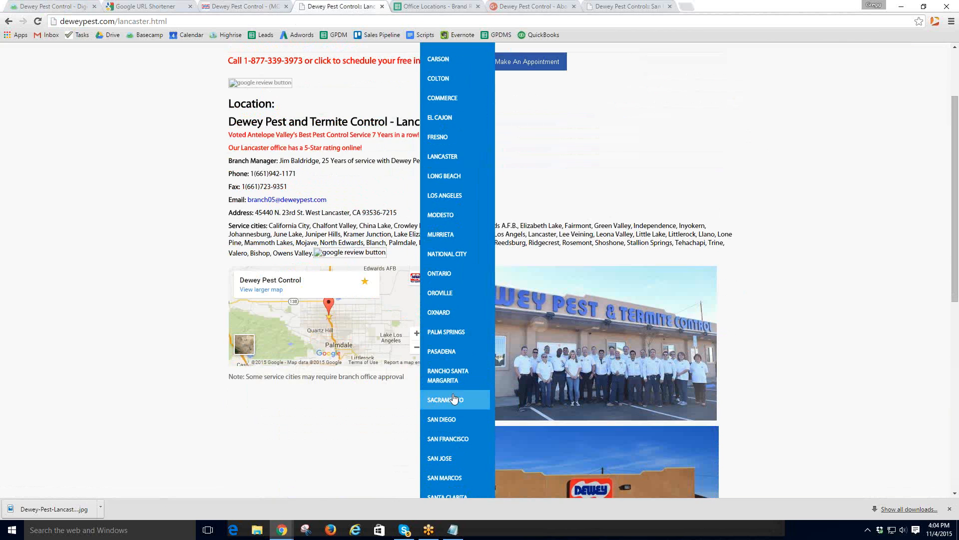
scroll(458, 444, "down", 1)
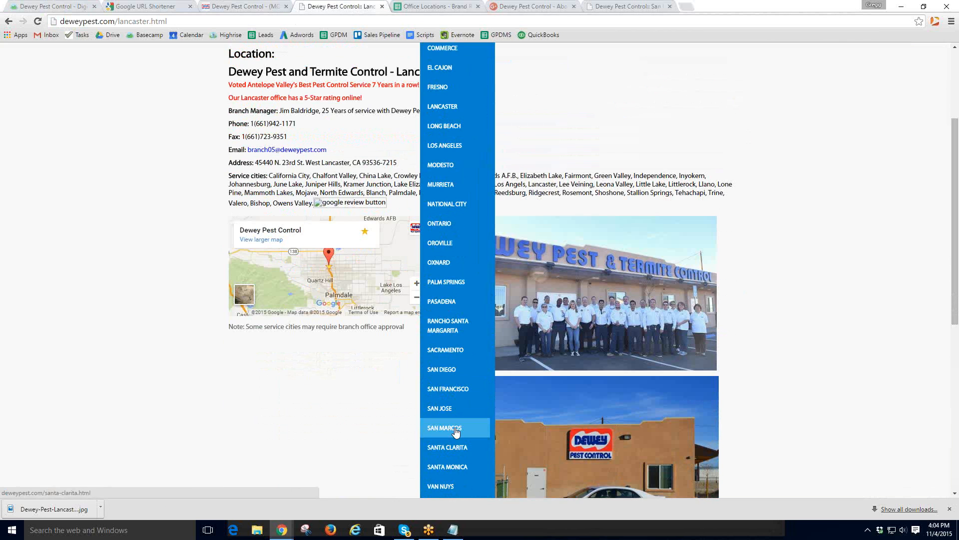
left_click(444, 374)
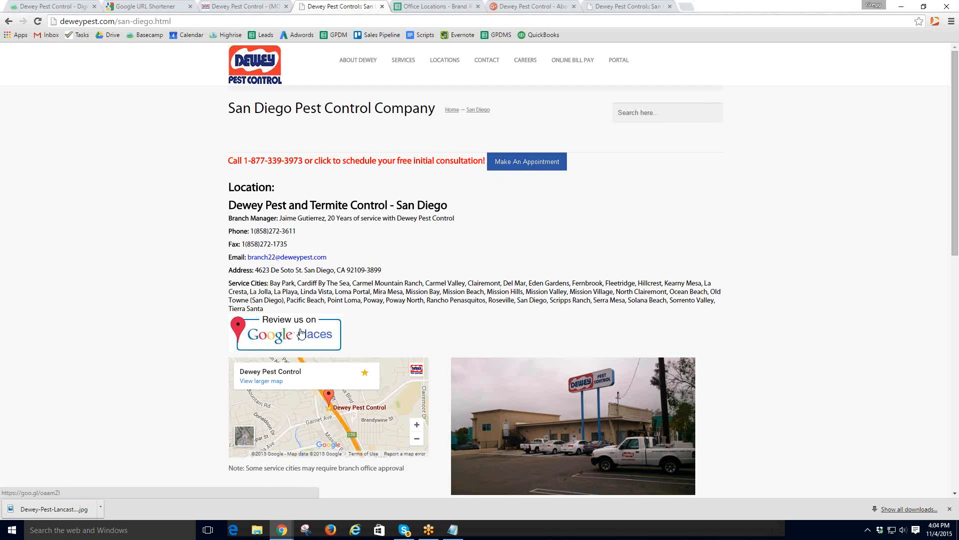
left_click(303, 333)
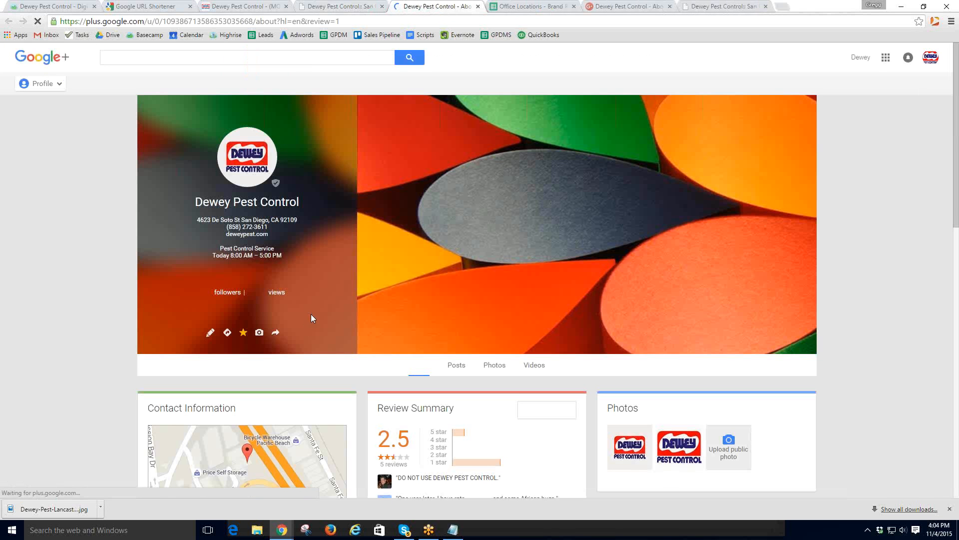
left_click(341, 6)
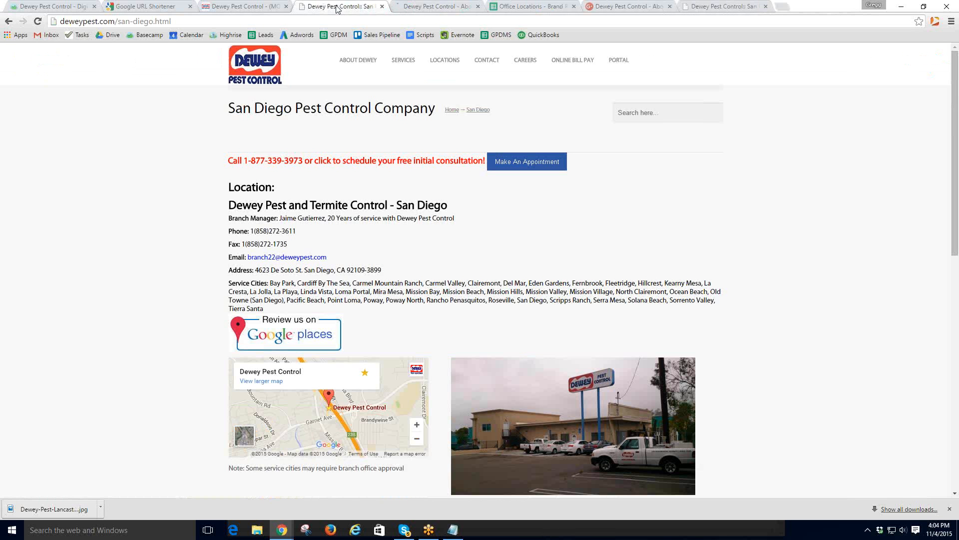
scroll(682, 399, "down", 1)
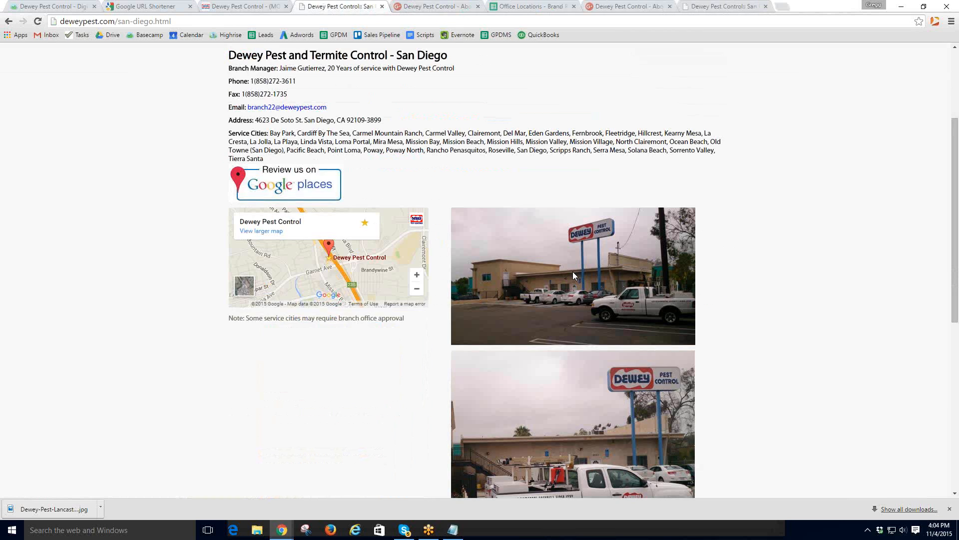
- Save the first office photo as 'San Diego Pest Control Compnay'
right_click(572, 271)
left_click(619, 282)
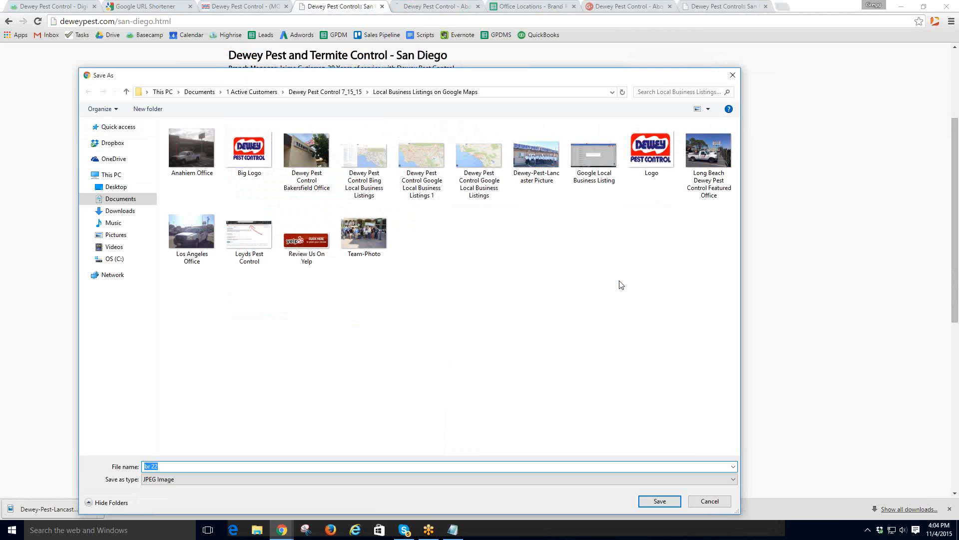
type("Sa")
type("n Diego Pest Control Compnay")
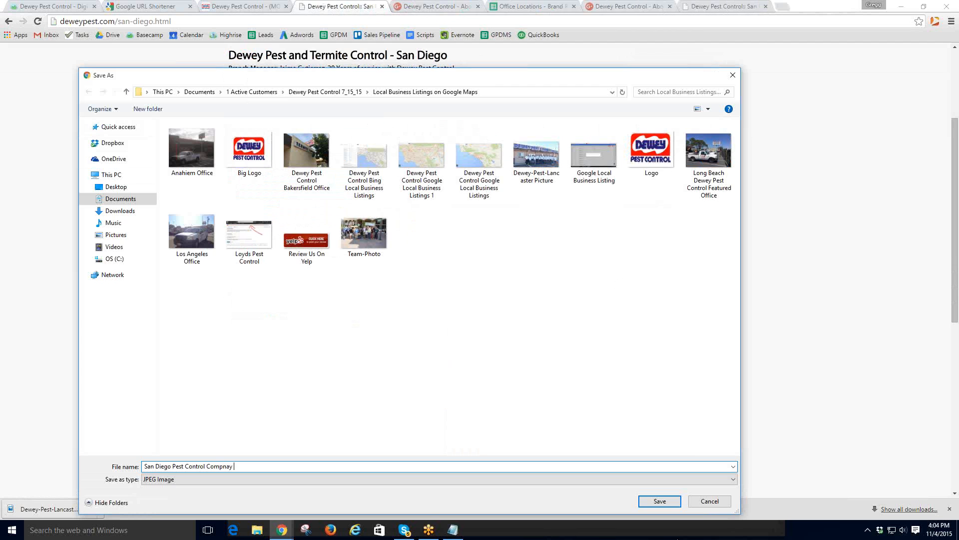
left_click(656, 502)
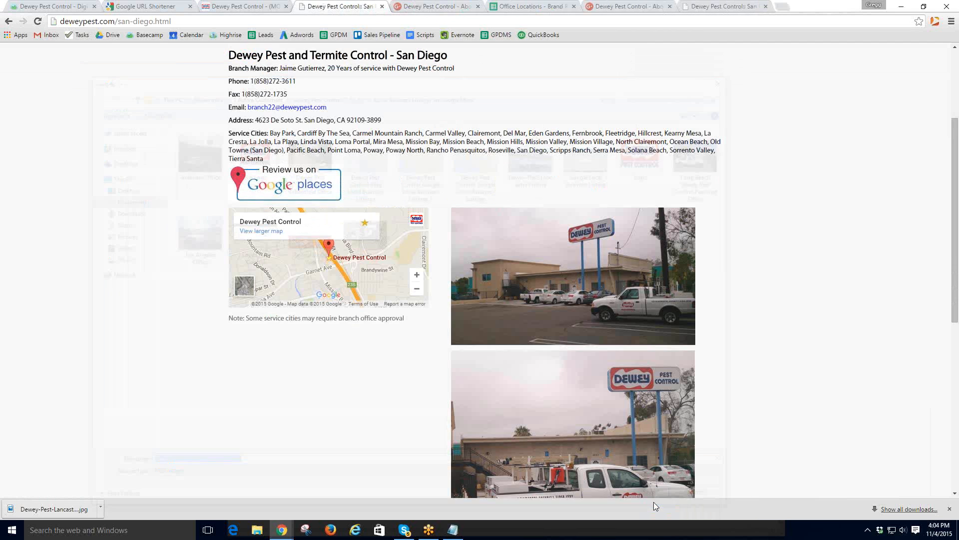
- Save the second office photo under a San Diego Pest Control Company file name
right_click(607, 426)
left_click(650, 435)
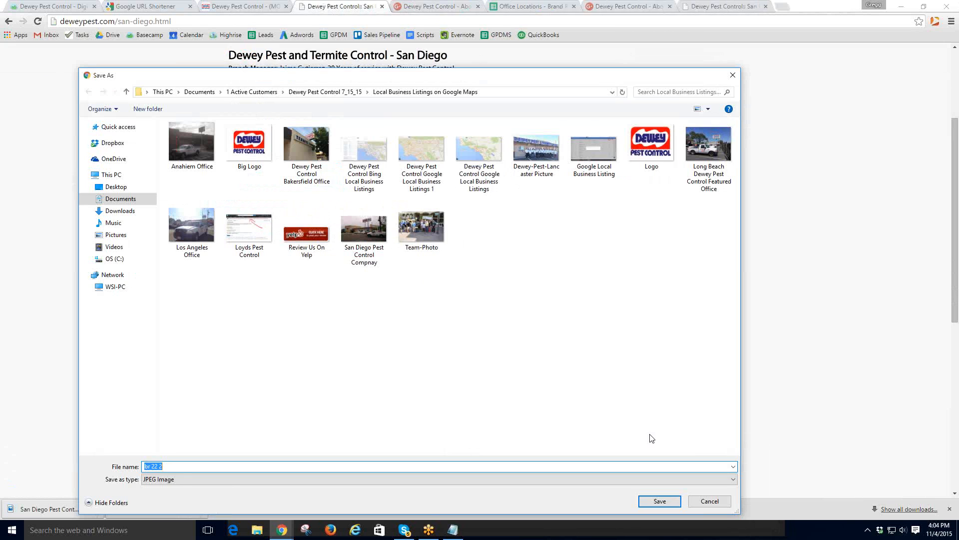
type("San")
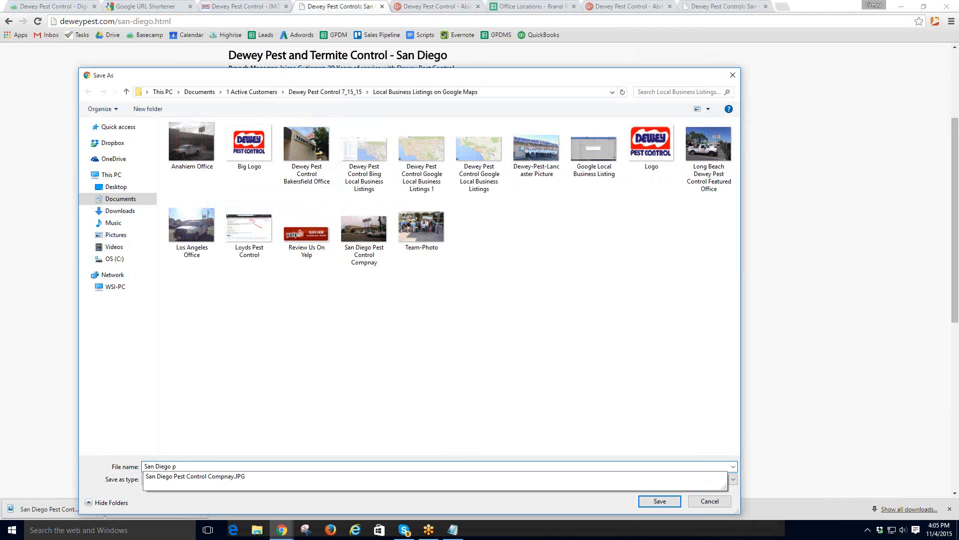
type("Diego Pest Control Compa")
key("BackSpace")
key("BackSpace")
key("BackSpace")
key("BackSpace")
key("BackSpace")
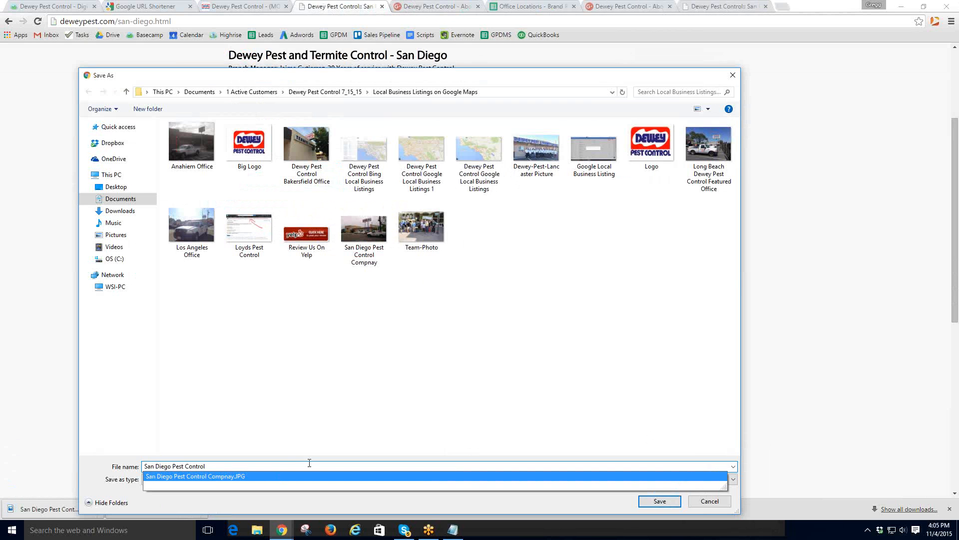
left_click(646, 502)
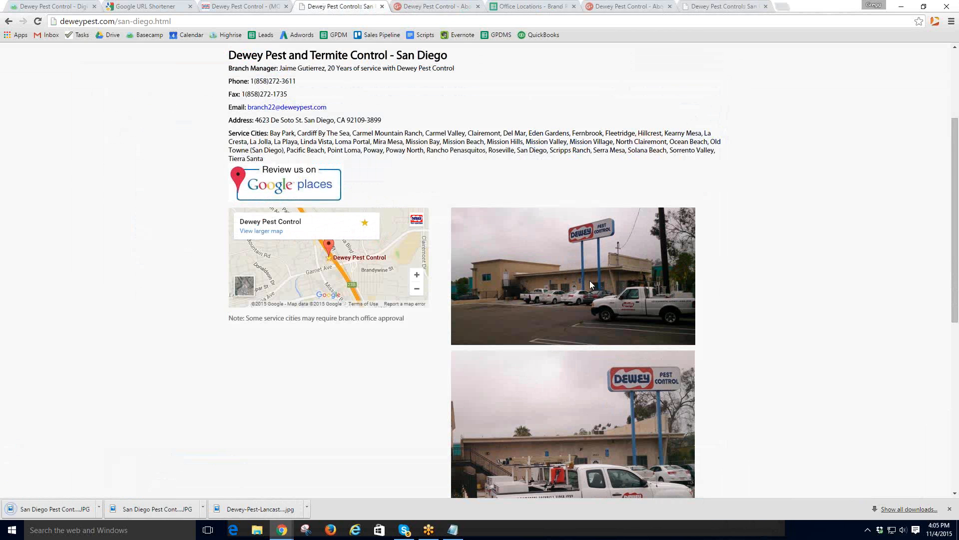
- Select the San Diego Pest Control Company heading, glance at Google+, then return to Basecamp
scroll(582, 334, "up", 3)
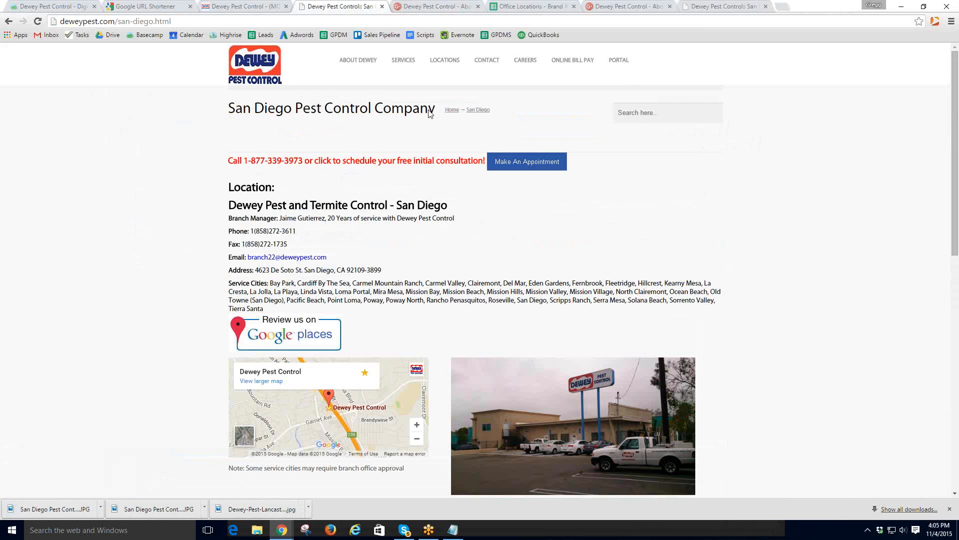
left_click_drag(431, 107, 230, 107)
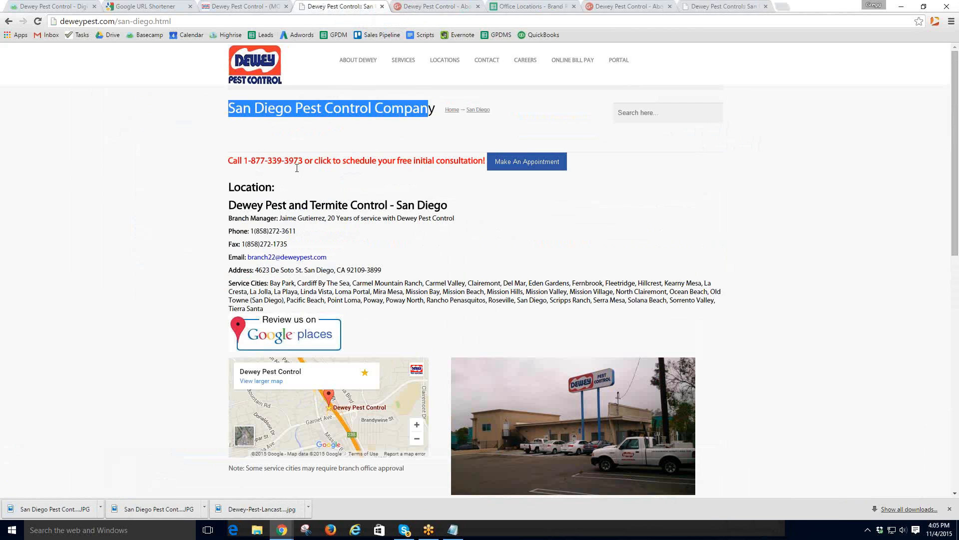
left_click(427, 6)
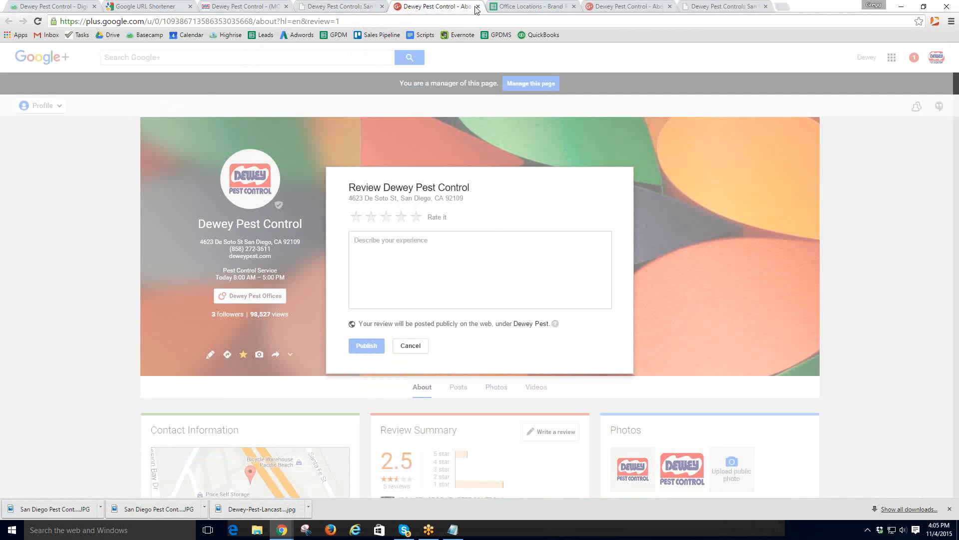
left_click(338, 7)
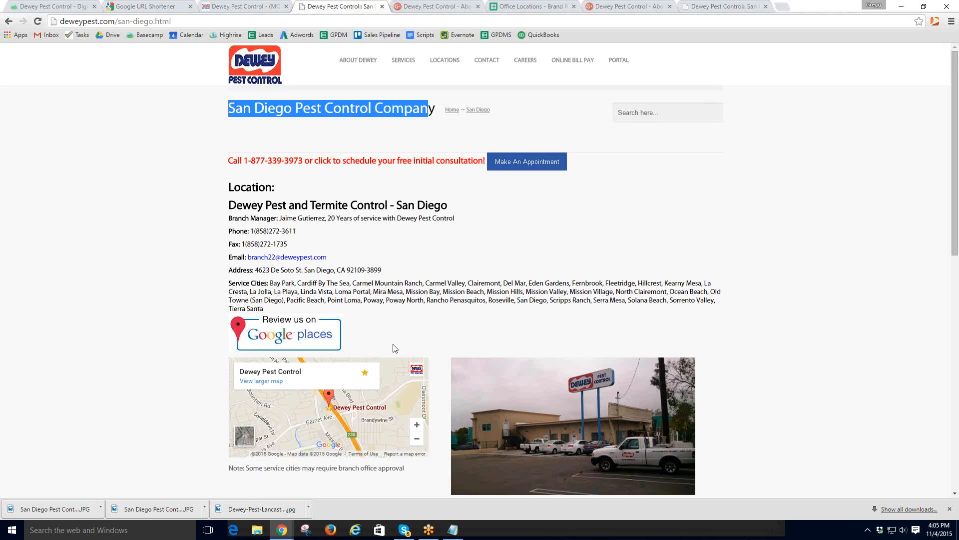
scroll(395, 348, "down", 1)
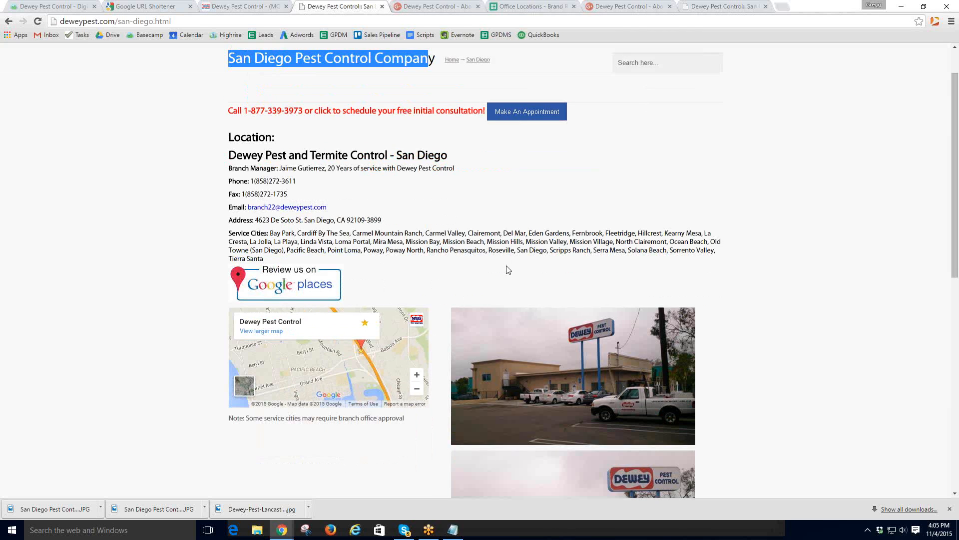
right_click(583, 373)
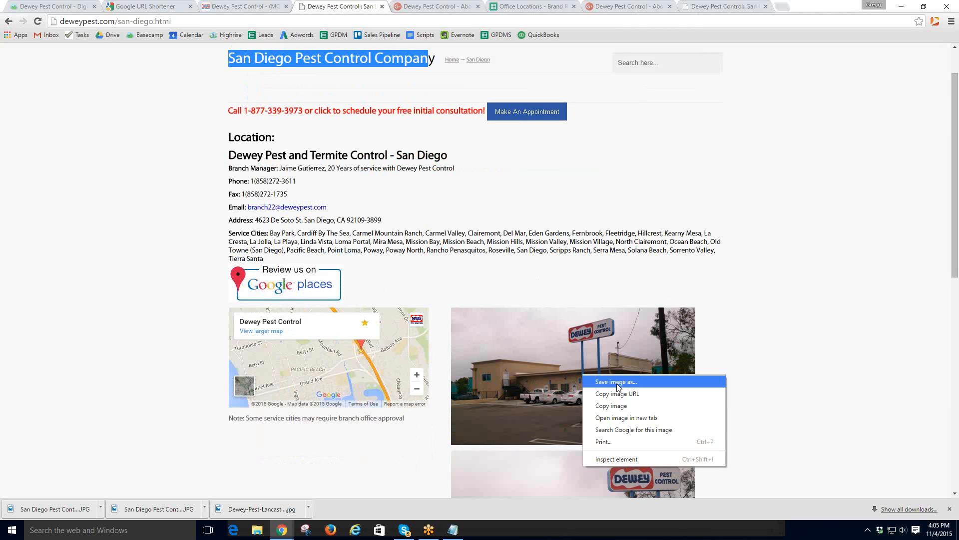
scroll(524, 413, "down", 3)
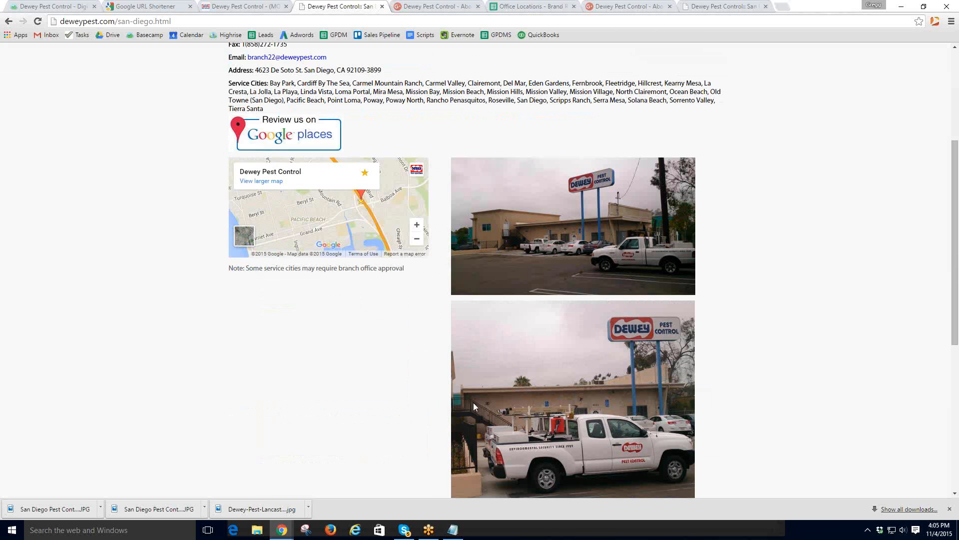
left_click(58, 6)
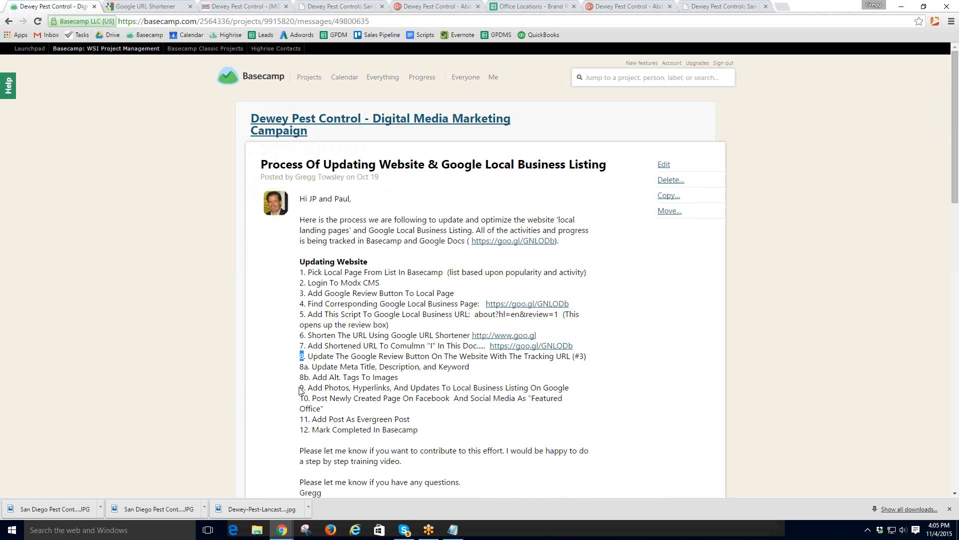
- Highlight Basecamp checklist step 9: add photos, hyperlinks and updates to the Google listing
left_click_drag(300, 388, 567, 385)
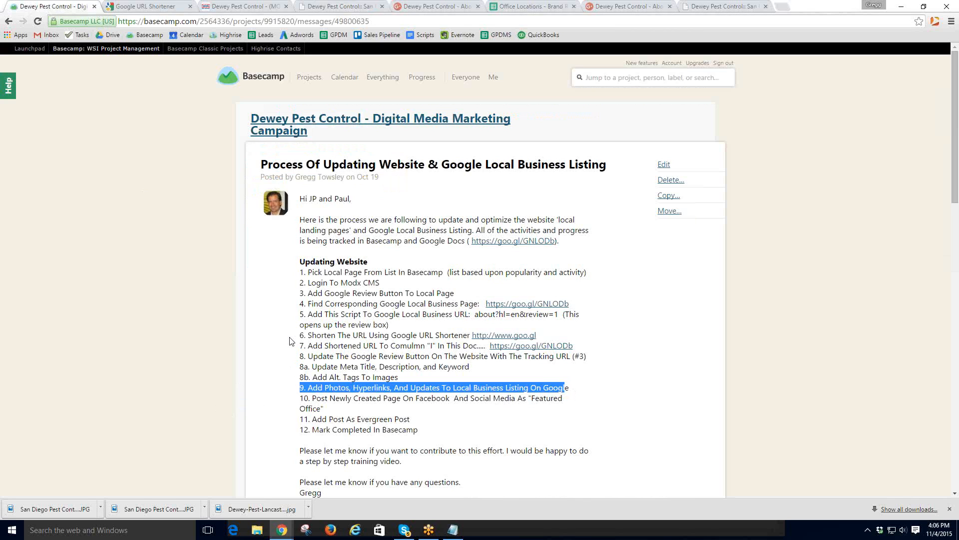
- Cancel the unfinished review and open the Dewey Pest Control Google My Business dashboard
left_click(418, 11)
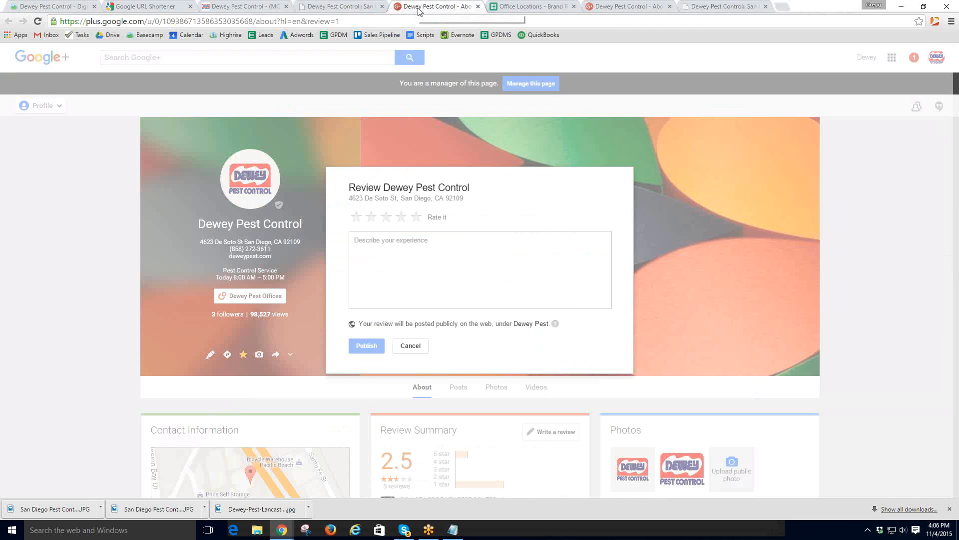
left_click(411, 346)
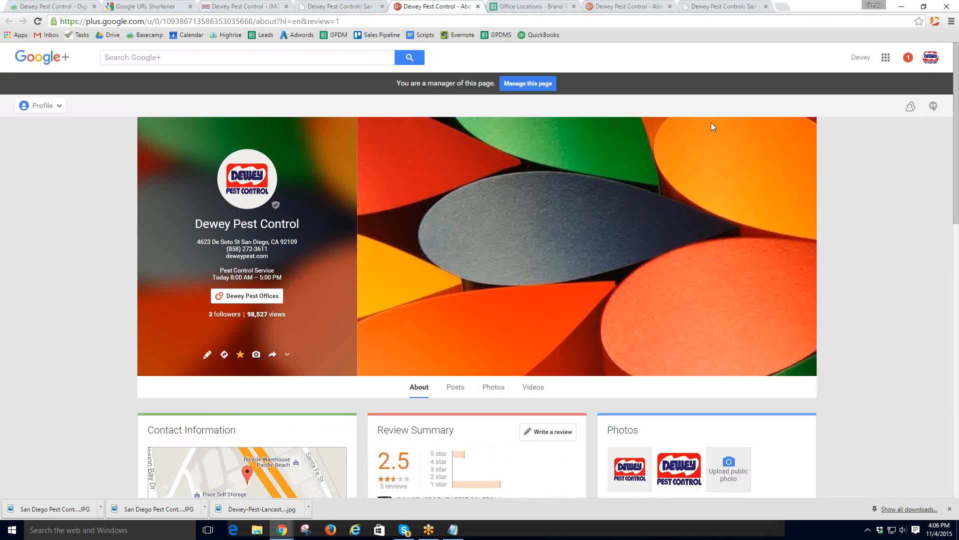
left_click(536, 83)
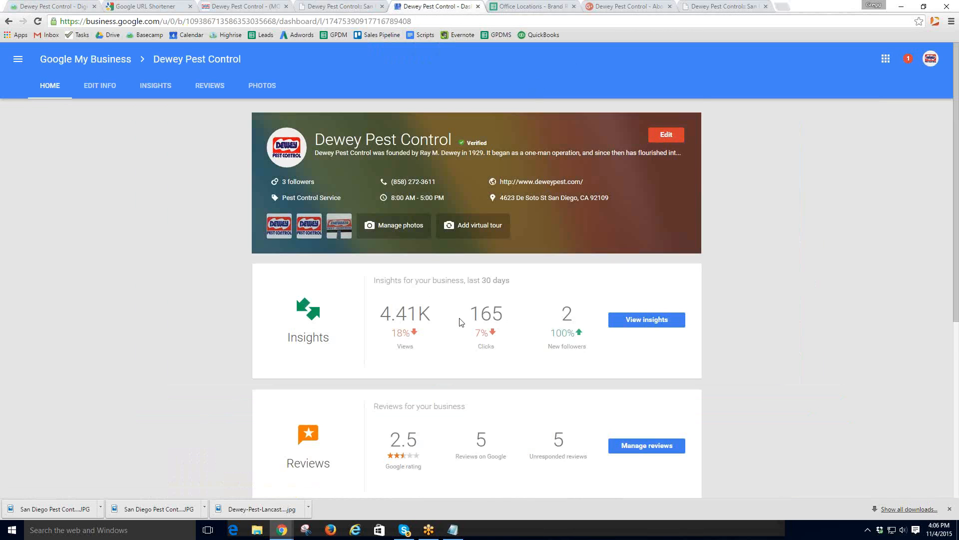
scroll(459, 322, "down", 5)
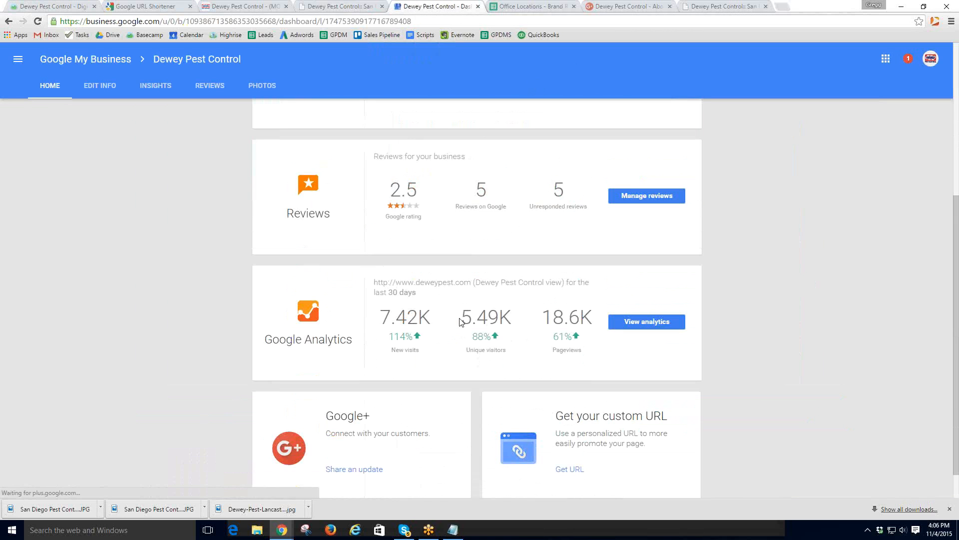
scroll(459, 321, "down", 1)
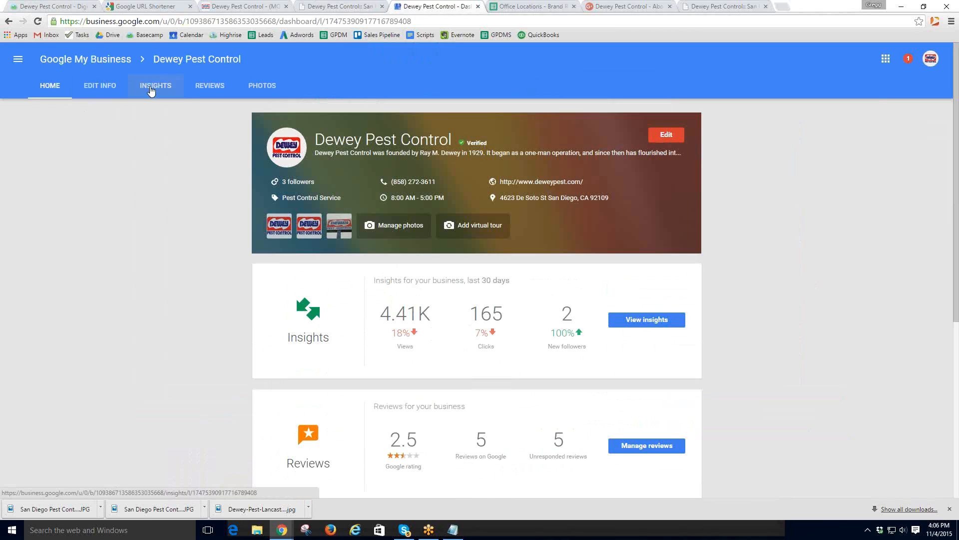
- Upload the two San Diego Pest Control office photos to the listing's Exterior photos
left_click(260, 86)
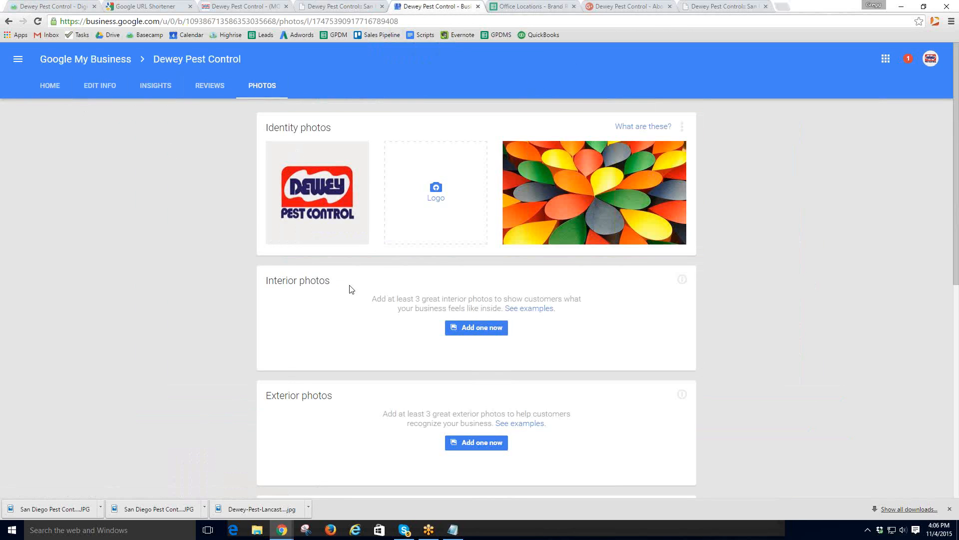
scroll(349, 289, "down", 1)
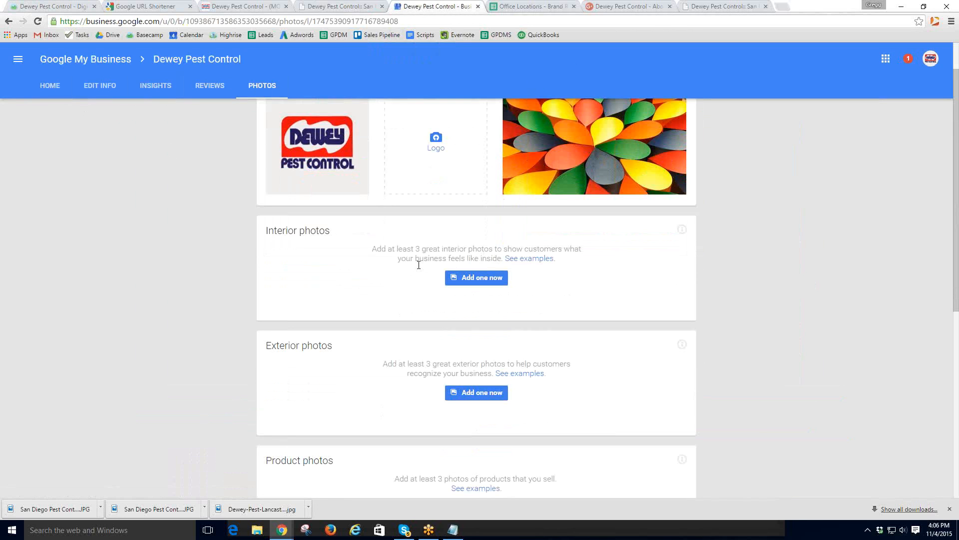
scroll(408, 270, "down", 1)
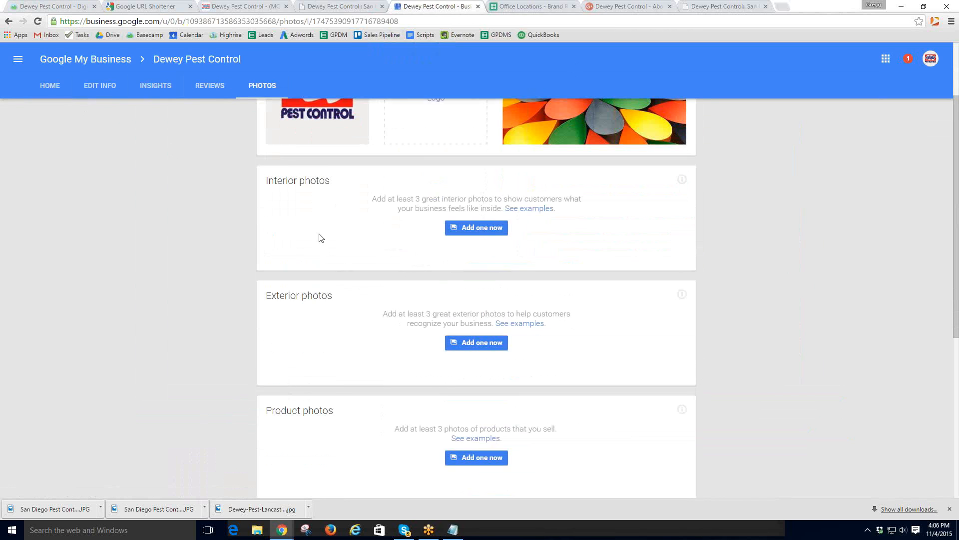
left_click(477, 343)
left_click(475, 284)
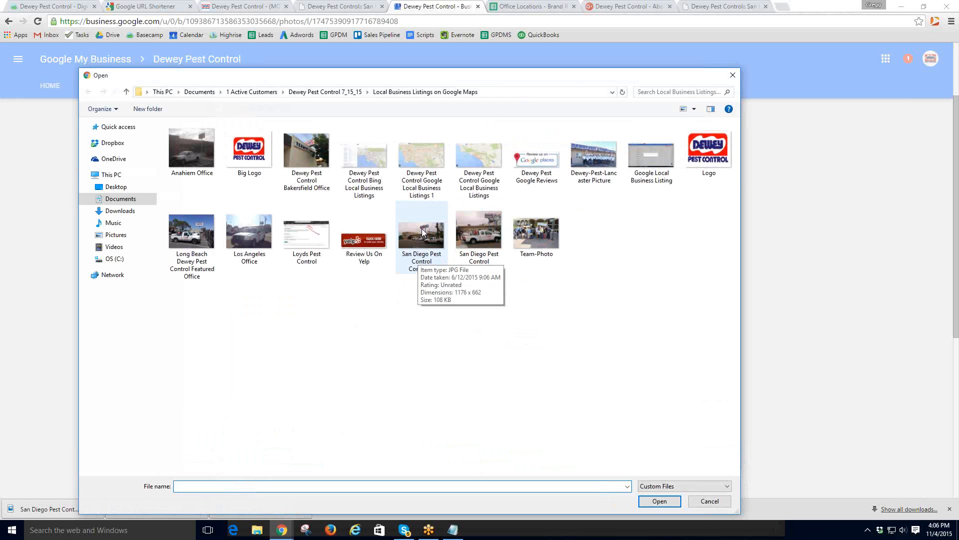
double_click(422, 229)
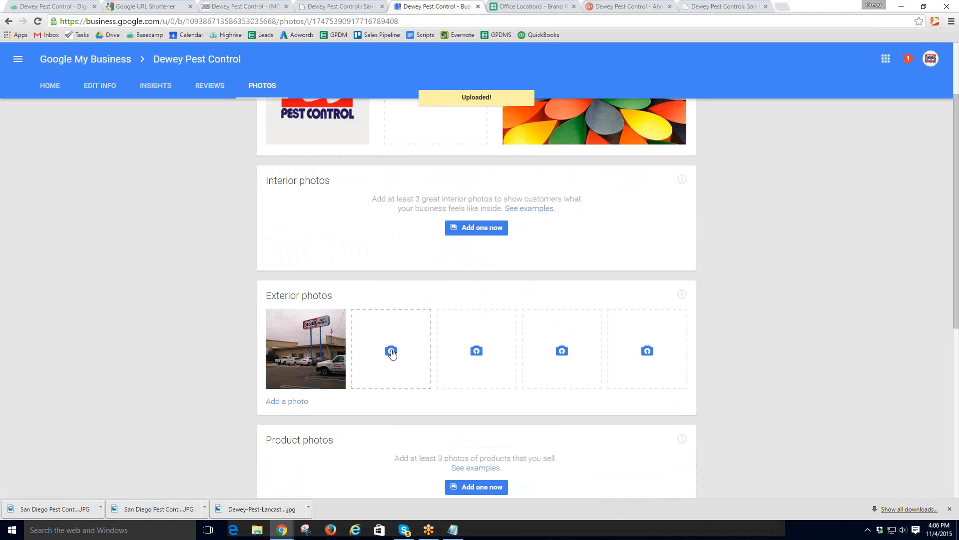
left_click(390, 352)
left_click(466, 283)
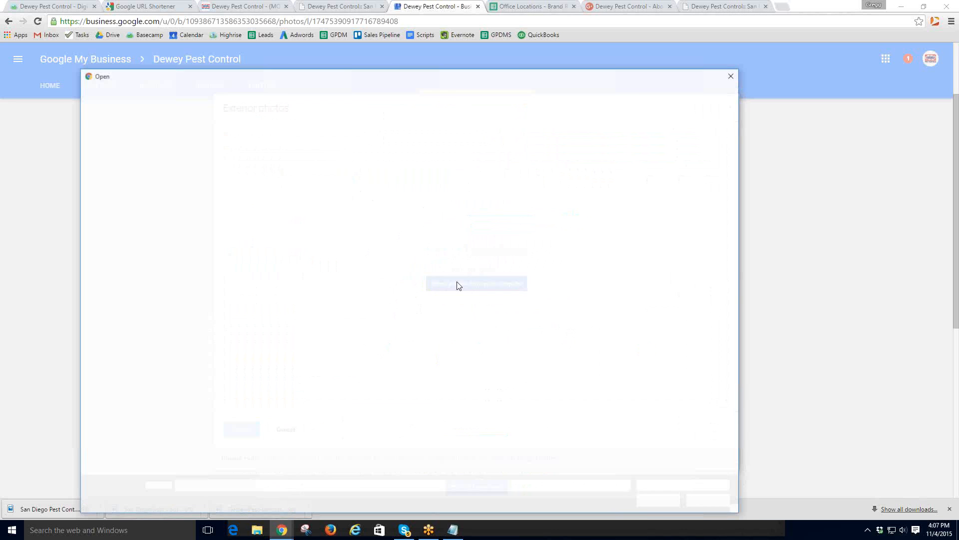
left_click(478, 220)
double_click(478, 221)
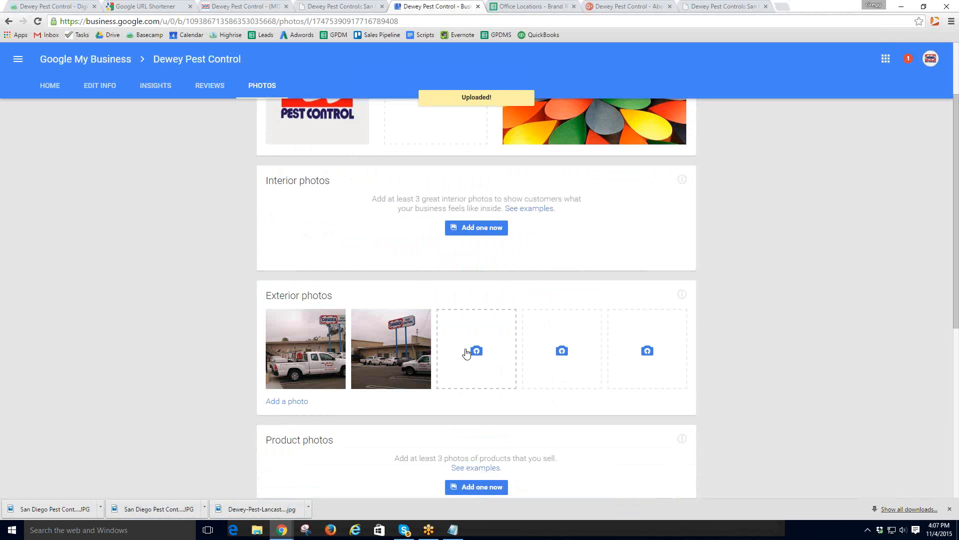
- Upload the Big Logo image as a third Exterior photo
left_click(476, 352)
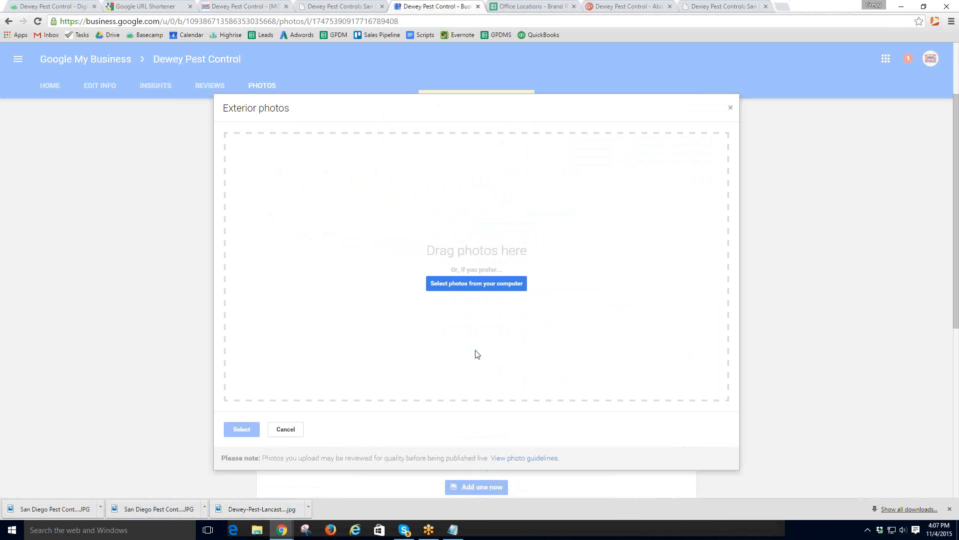
left_click(469, 283)
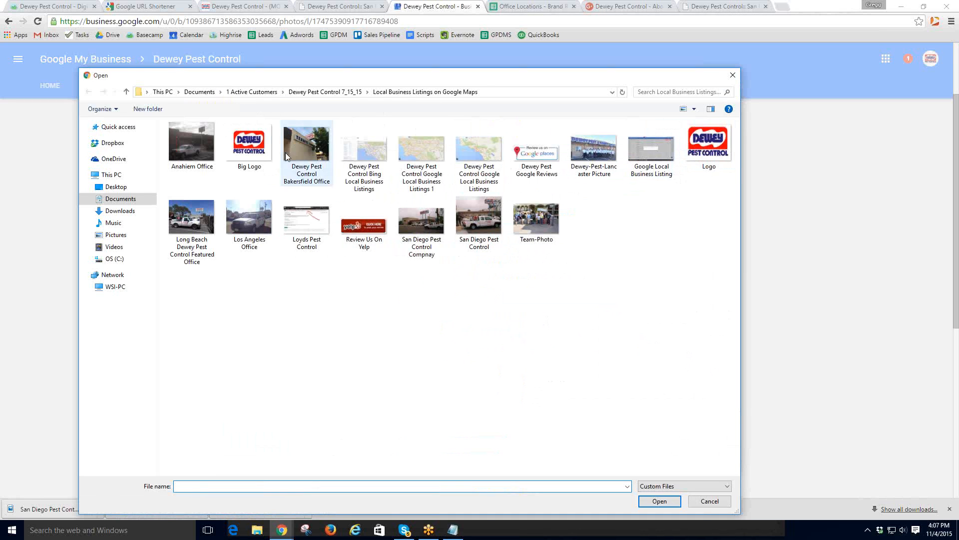
left_click(254, 145)
double_click(255, 145)
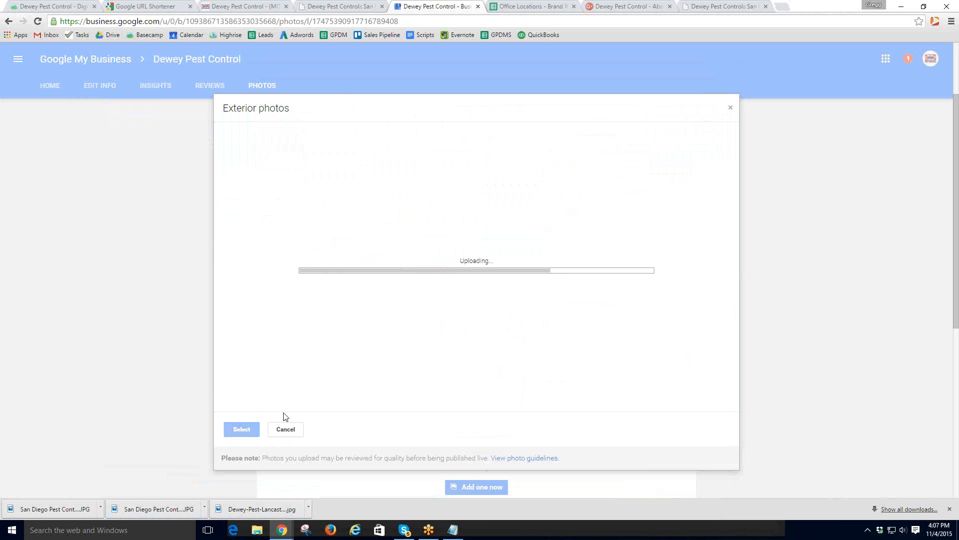
left_click(244, 430)
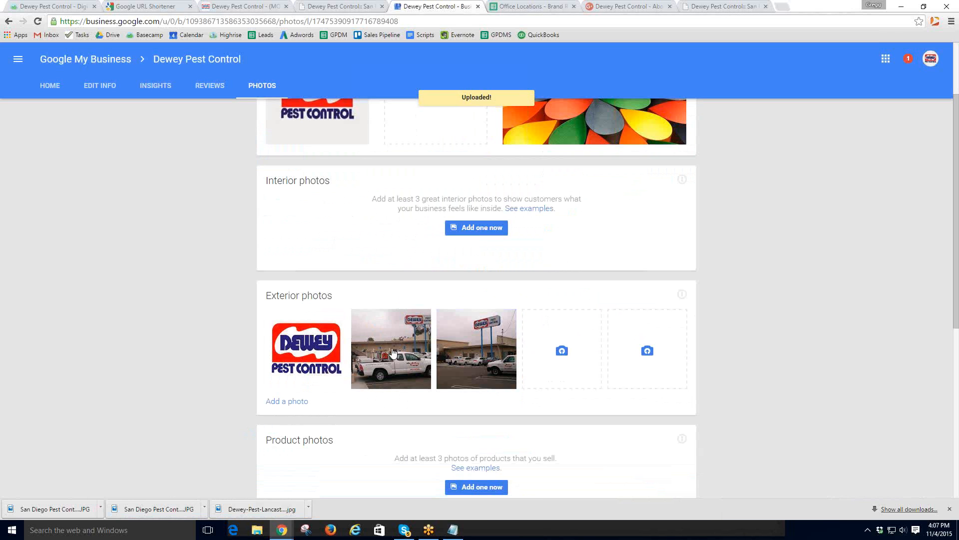
left_click_drag(391, 350, 302, 345)
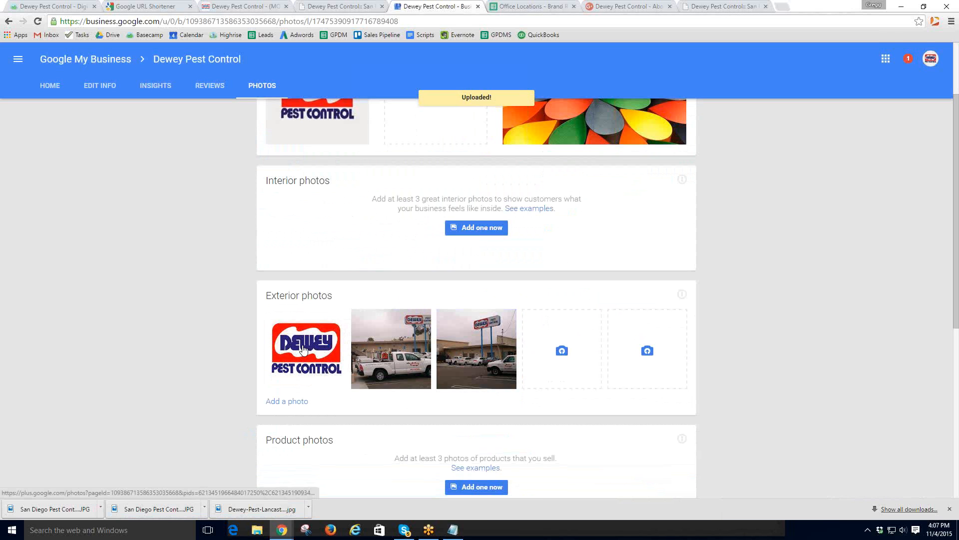
scroll(452, 398, "down", 7)
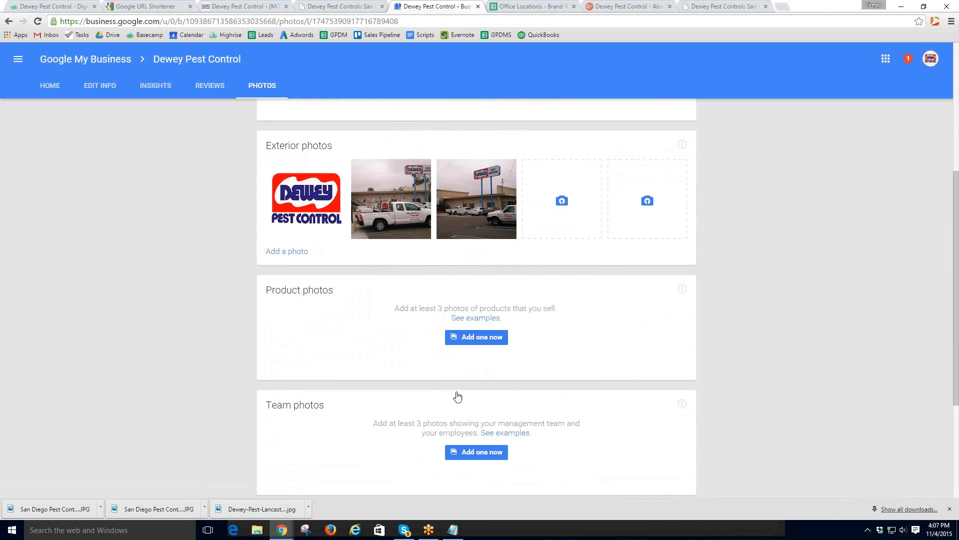
scroll(451, 418, "up", 9)
scroll(446, 401, "down", 9)
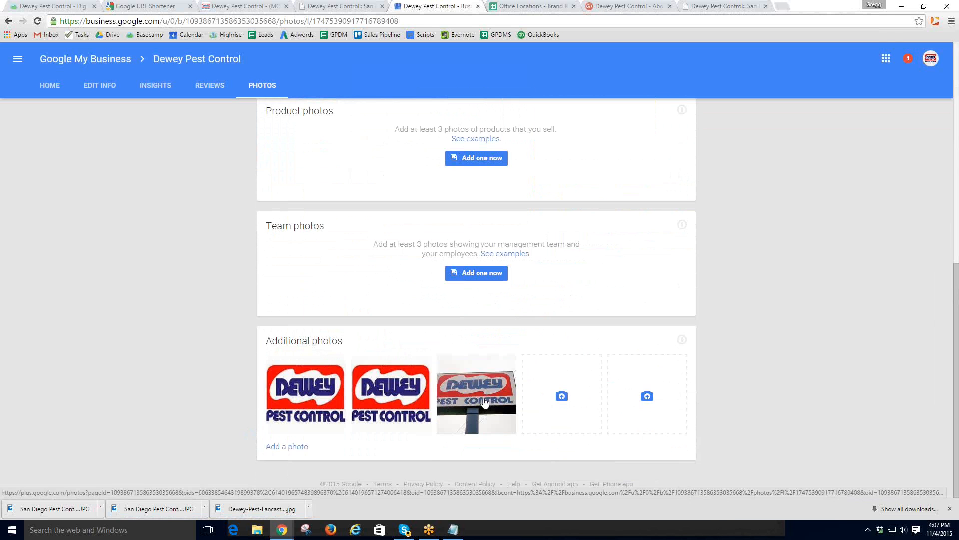
scroll(480, 398, "up", 9)
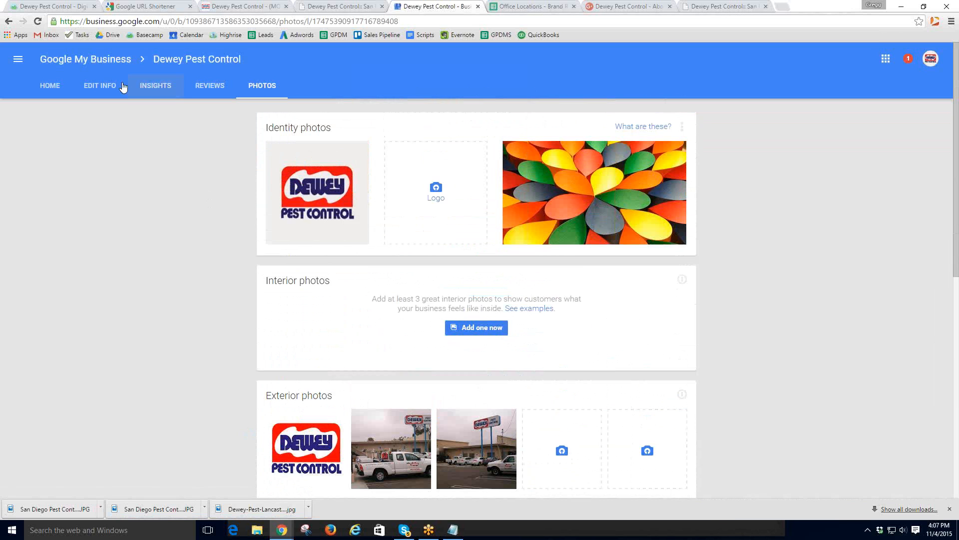
- Open Edit Info and check the El Cajon office's Google+ page from the Office Locations sheet
left_click(97, 89)
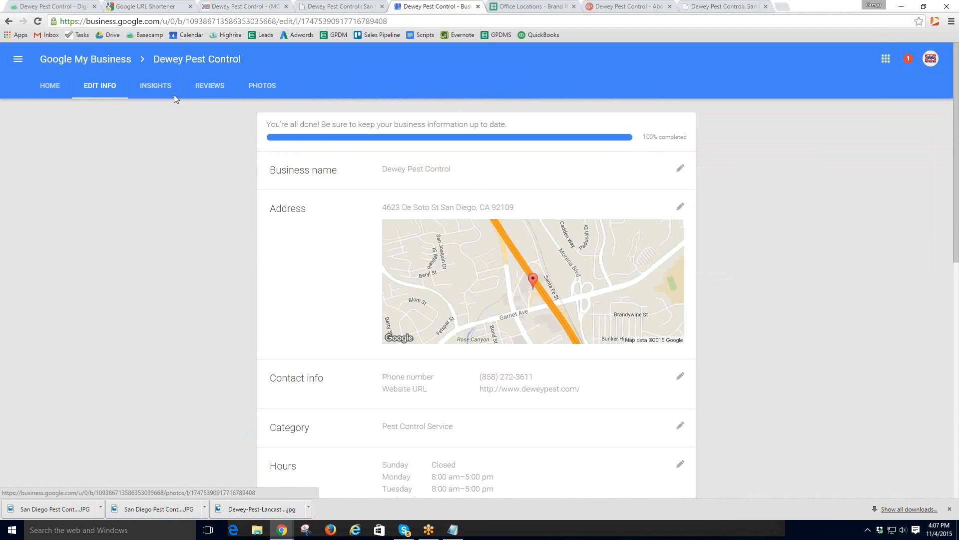
left_click(515, 8)
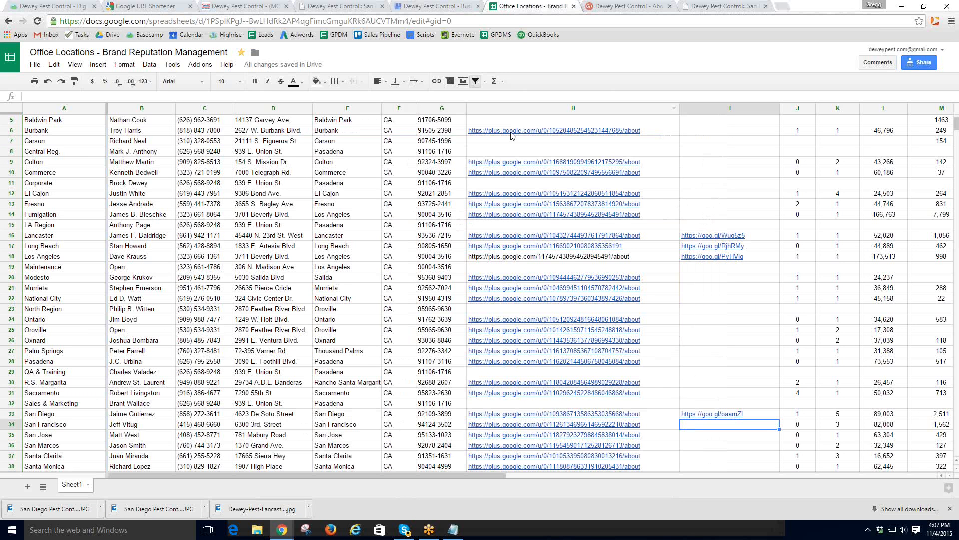
left_click(524, 194)
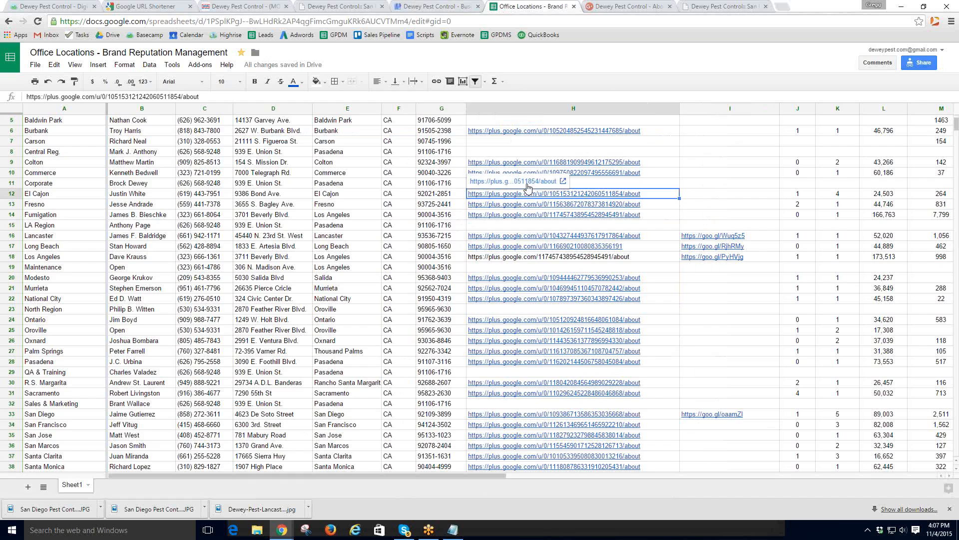
left_click(527, 182)
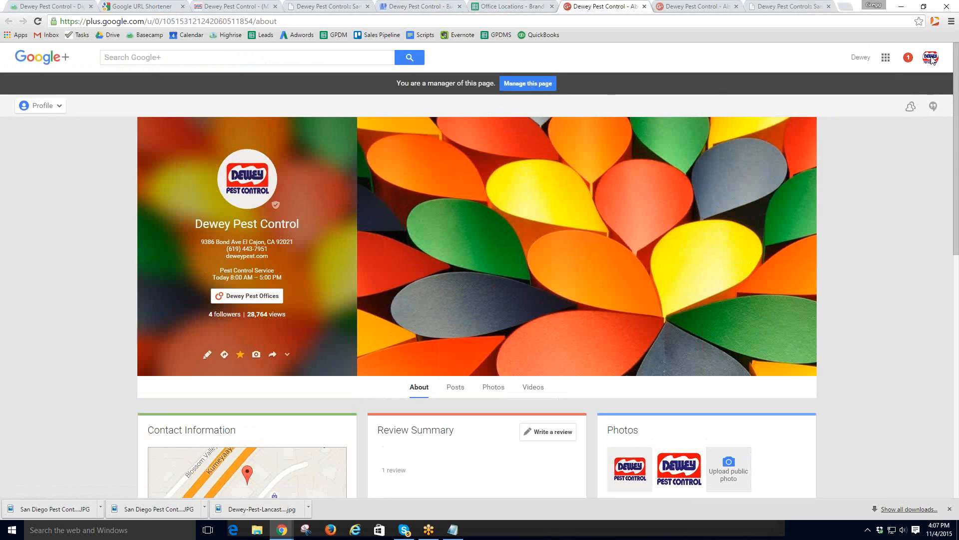
left_click(644, 7)
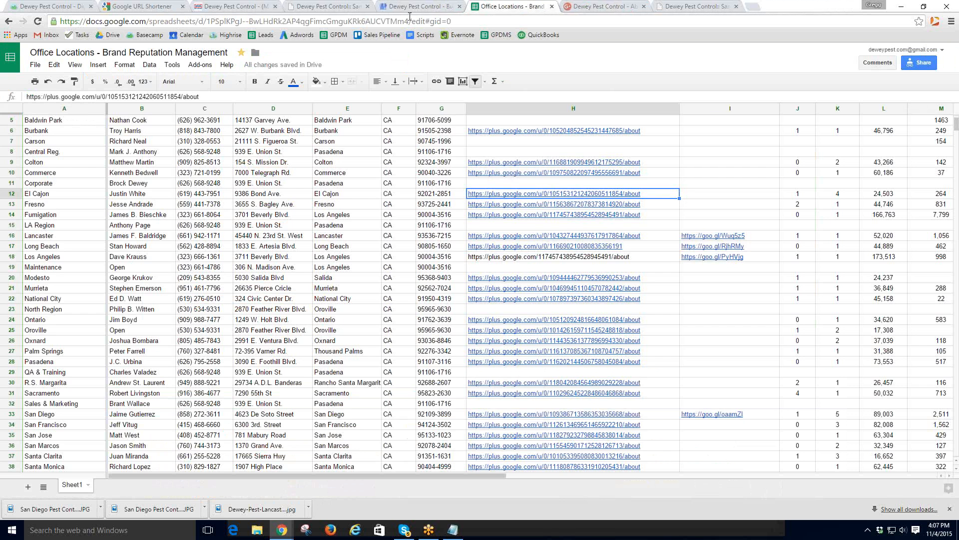
- Return to the listing's Edit Info page and scroll down to the Introduction
left_click(414, 7)
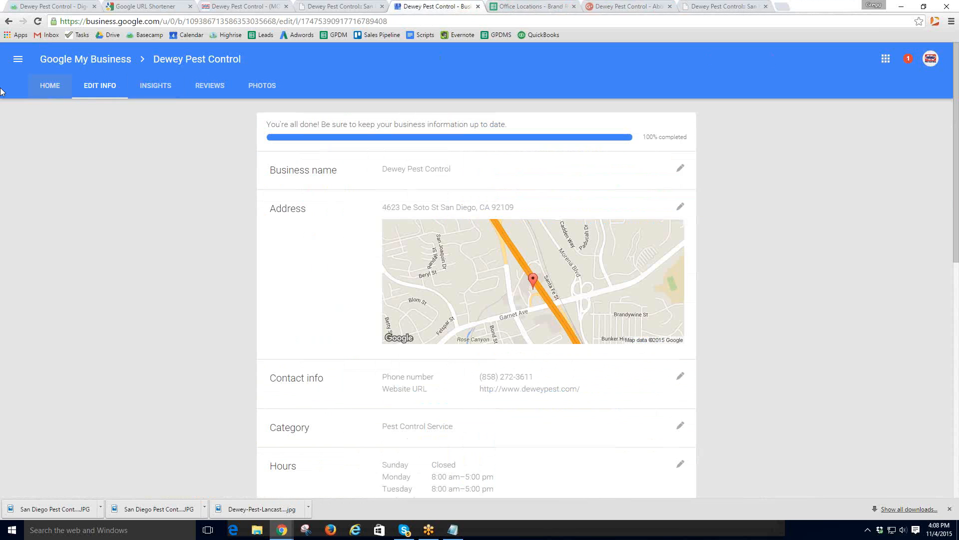
left_click(103, 87)
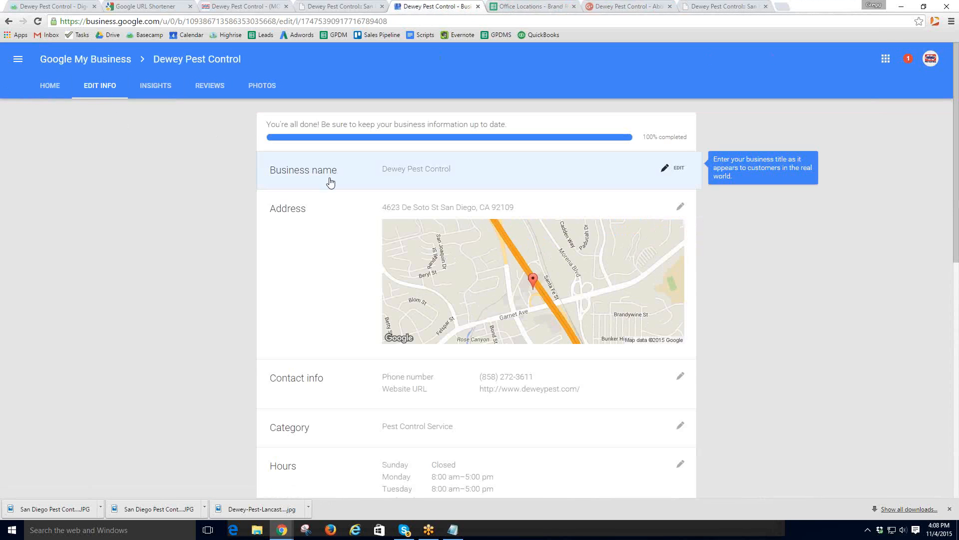
scroll(354, 215, "down", 2)
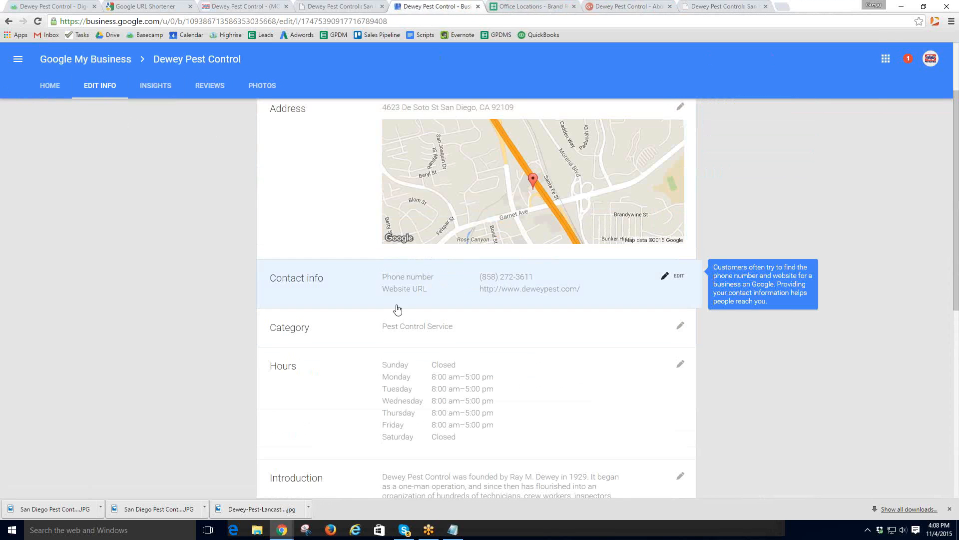
scroll(396, 308, "down", 2)
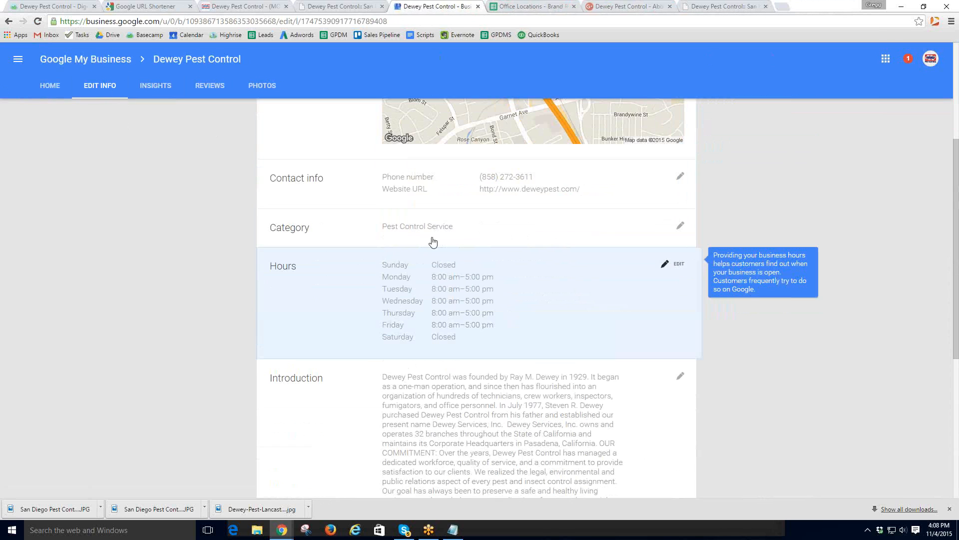
scroll(428, 336, "down", 2)
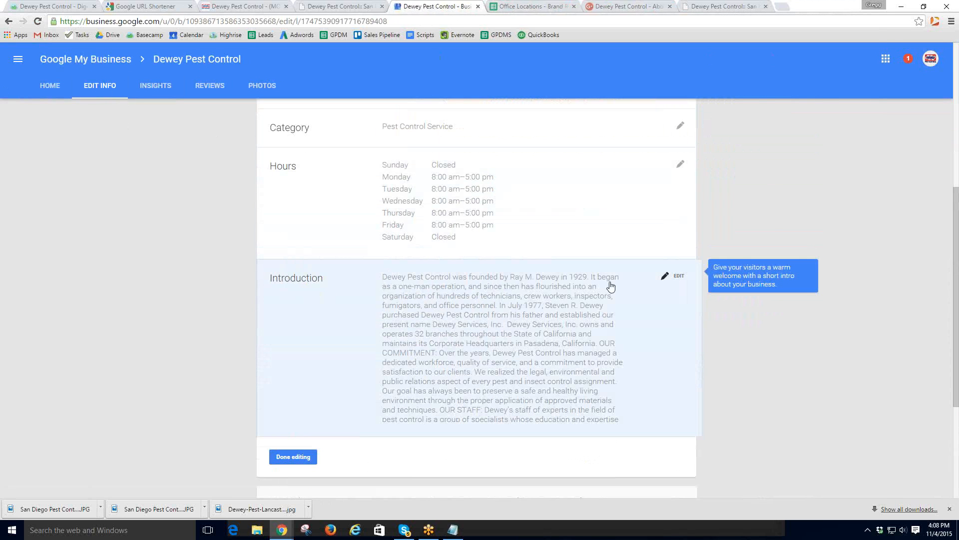
- Cut the San Diego page URL and link the intro's opening 'Dewey Pest Control' to it
left_click(678, 282)
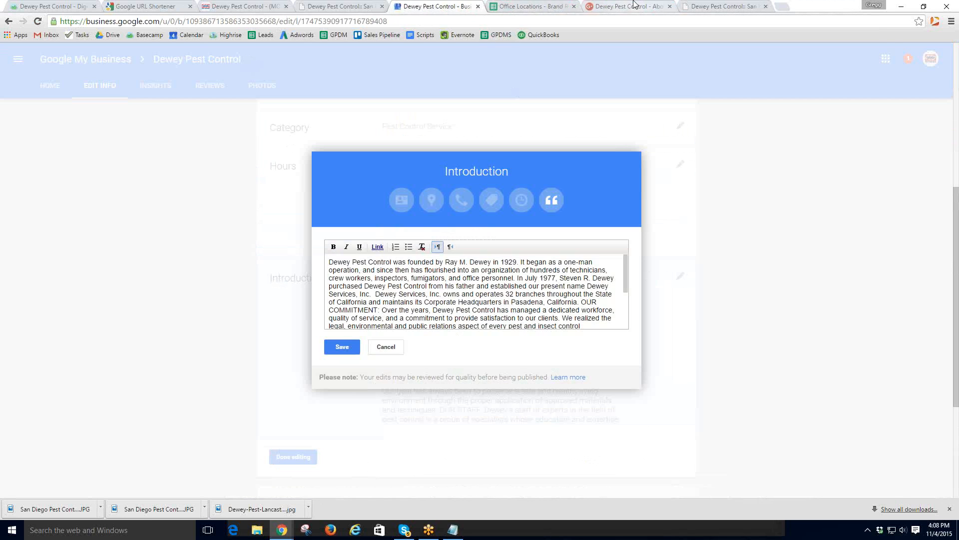
left_click(721, 7)
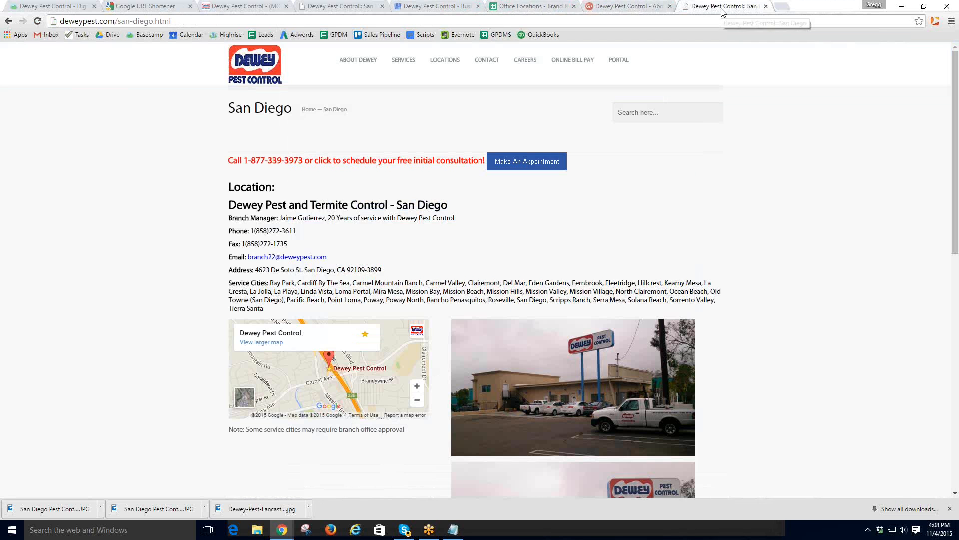
left_click(168, 22)
key("ctrl+c")
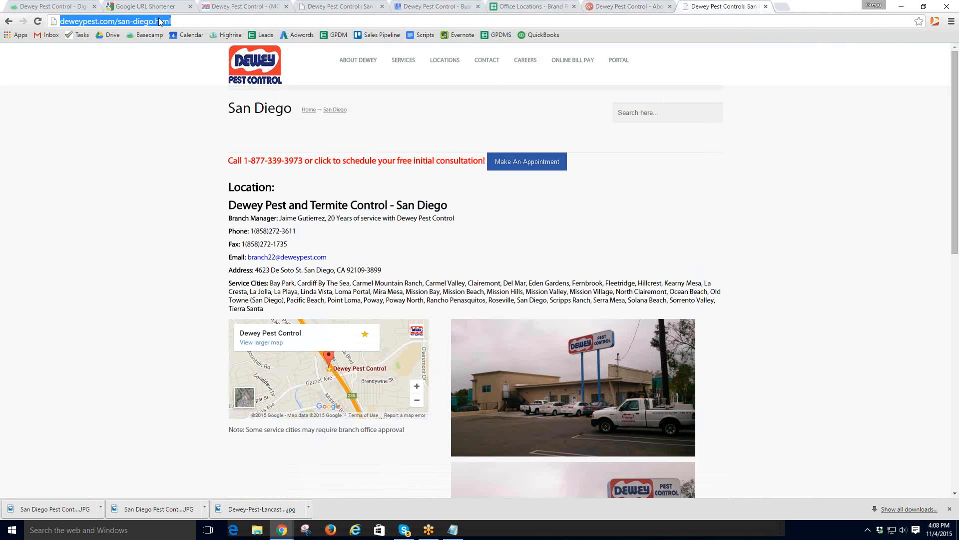
right_click(160, 22)
left_click(179, 42)
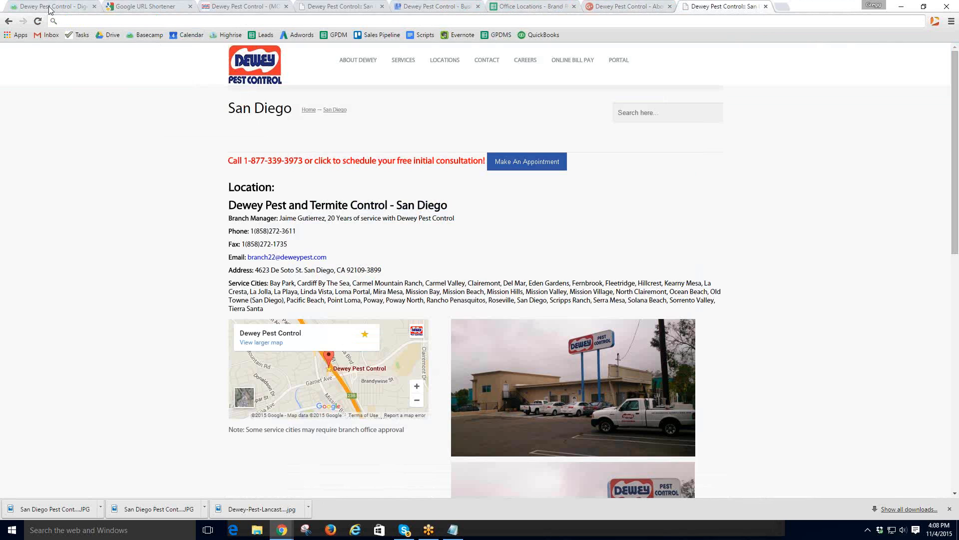
left_click(342, 9)
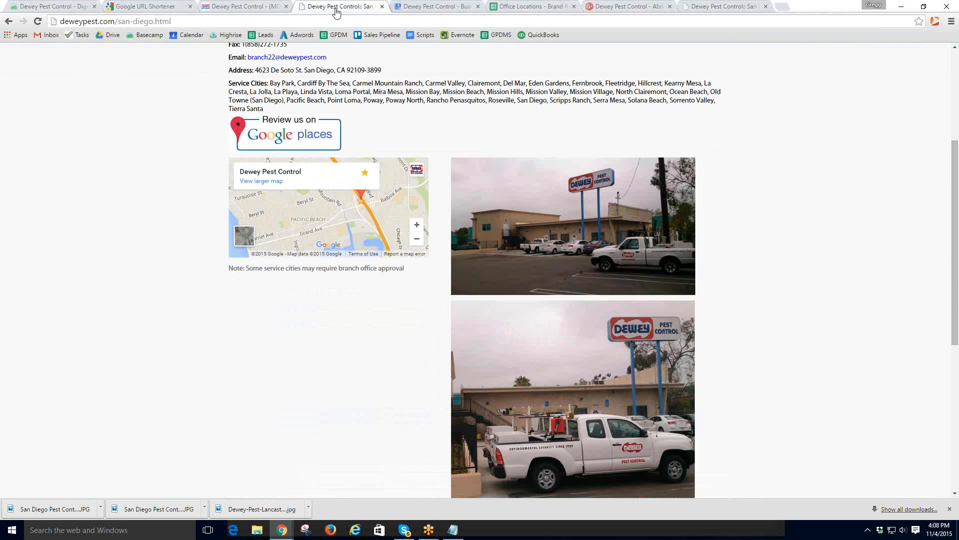
left_click(446, 7)
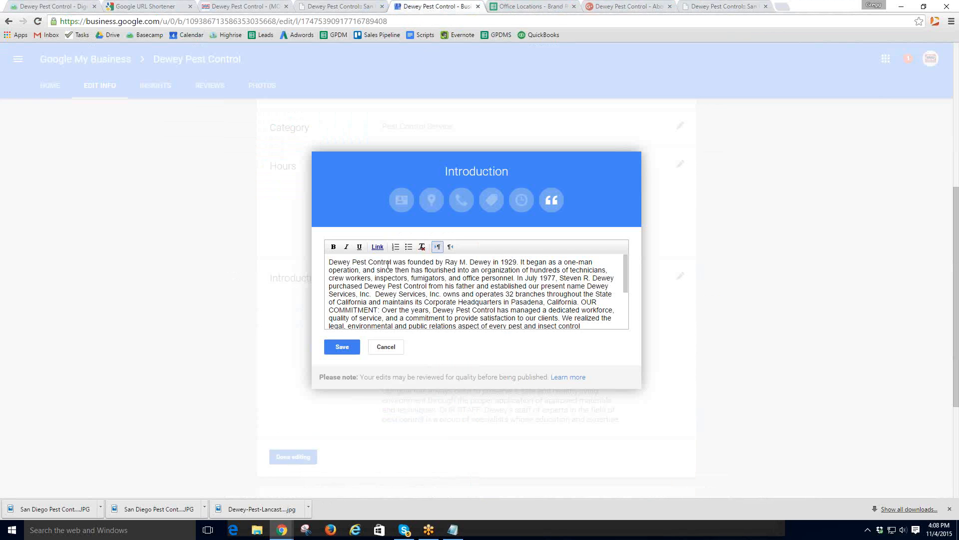
left_click_drag(392, 260, 322, 263)
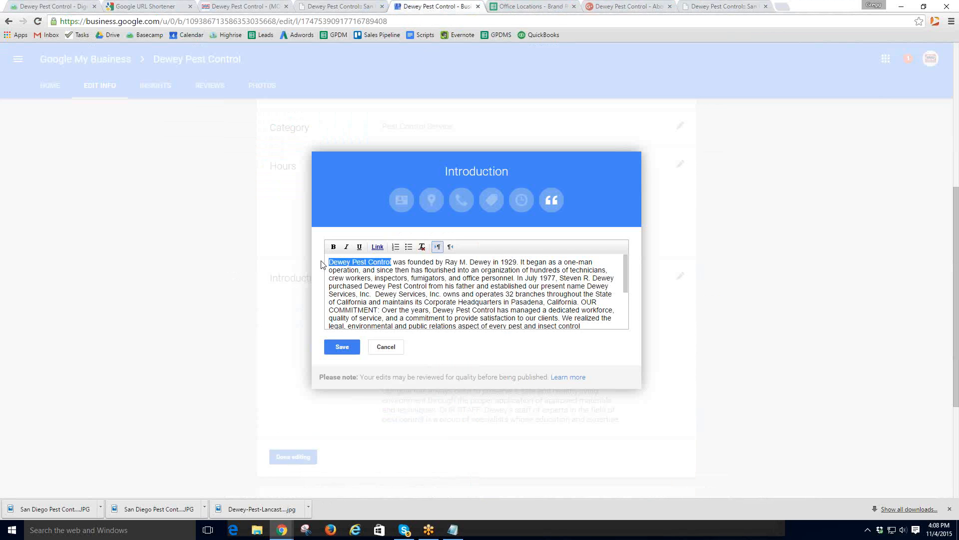
left_click(377, 246)
key("ctrl+v")
left_click(338, 346)
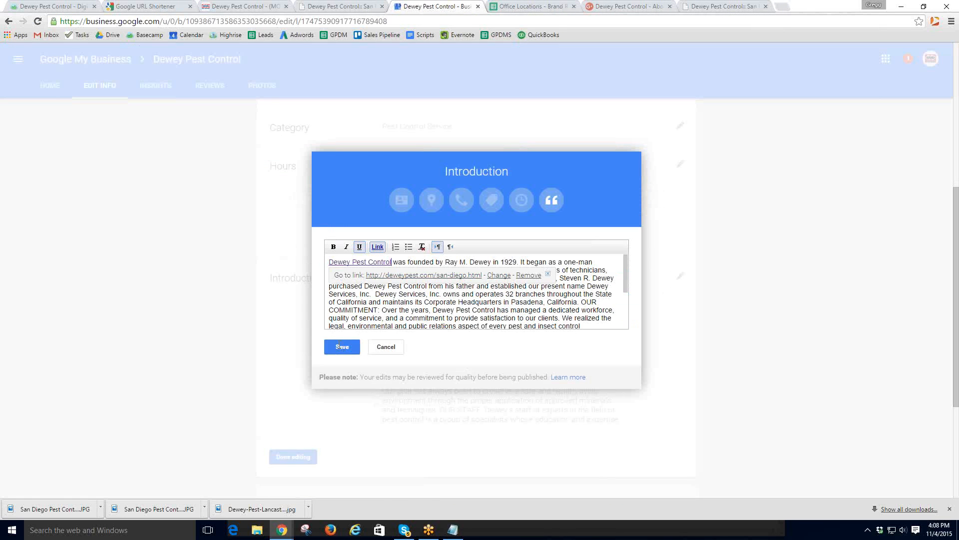
left_click(570, 307)
- Add a closing sentence ending 'Dewey Pest Control office page.' to the Introduction
left_click_drag(624, 274, 626, 324)
left_click(431, 327)
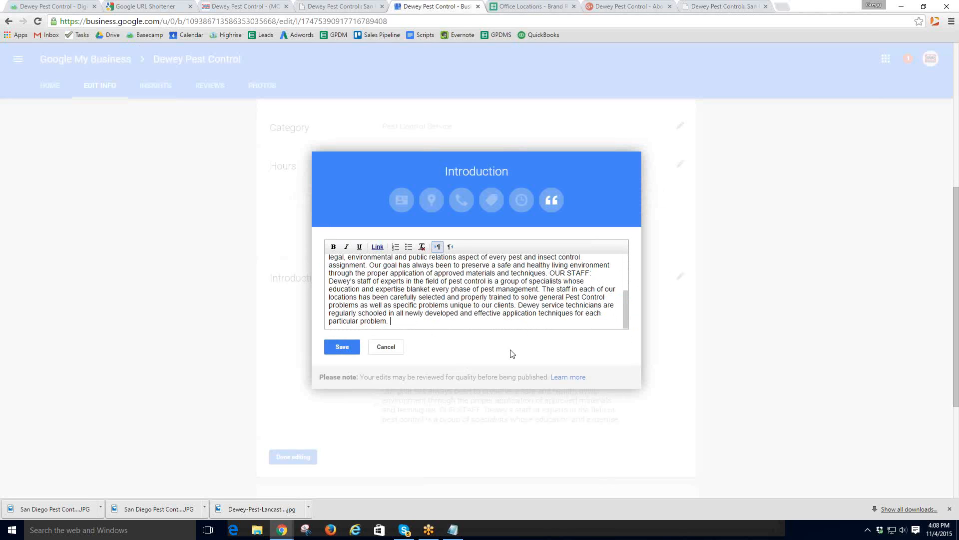
type("Check")
type("ewey Pest Control Officwe")
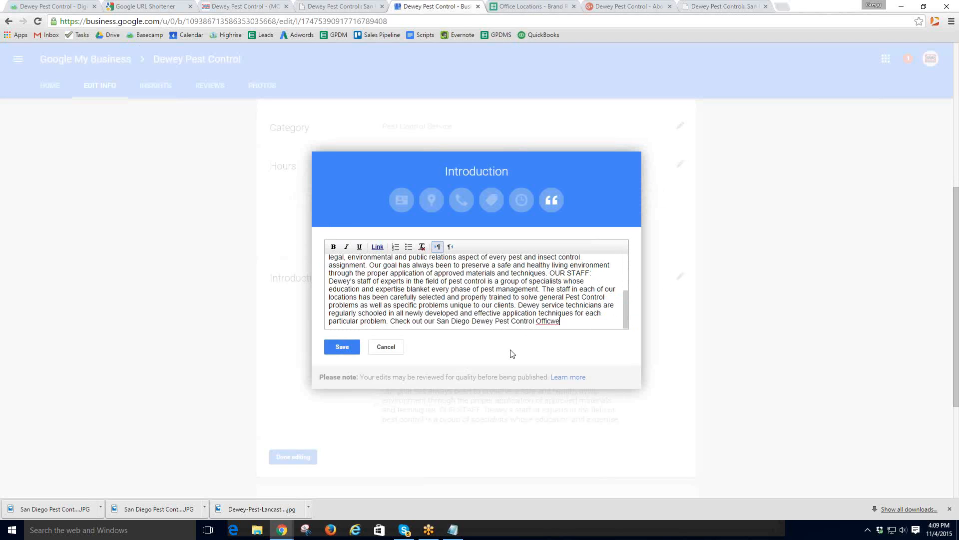
key("BackSpace")
type("office page.")
- Link 'San Diego Dewey Pest Control' in the new sentence to deweypest.com/san-diego.html
left_click_drag(575, 321, 442, 323)
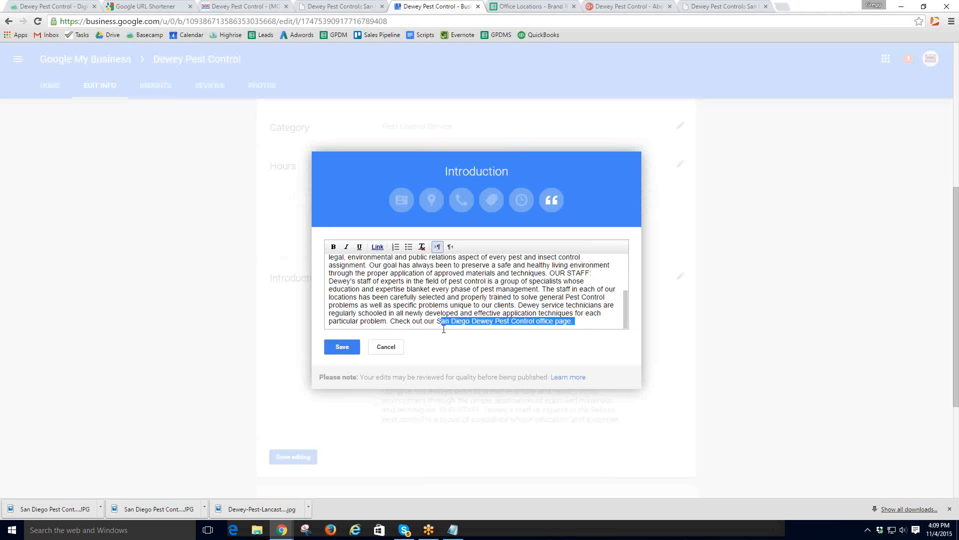
left_click(490, 324)
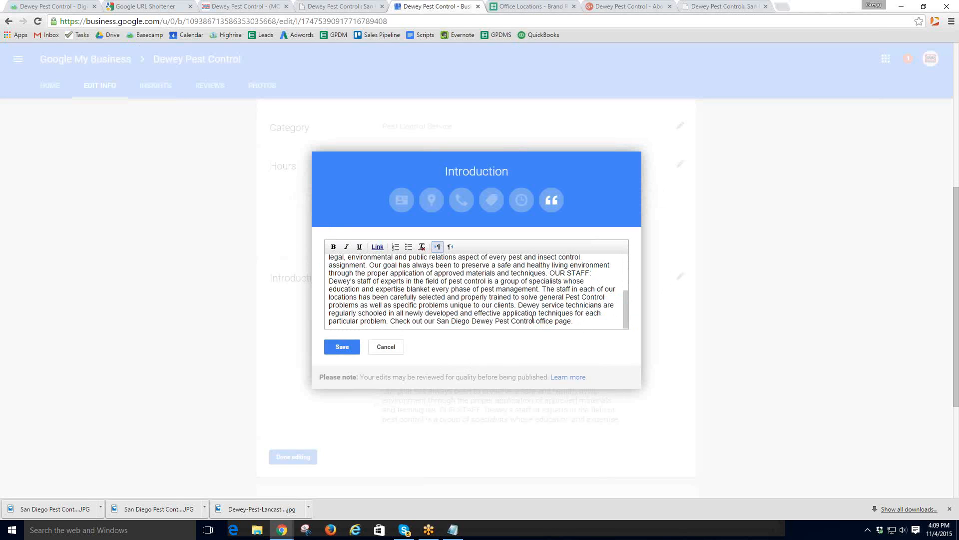
left_click_drag(534, 322, 438, 322)
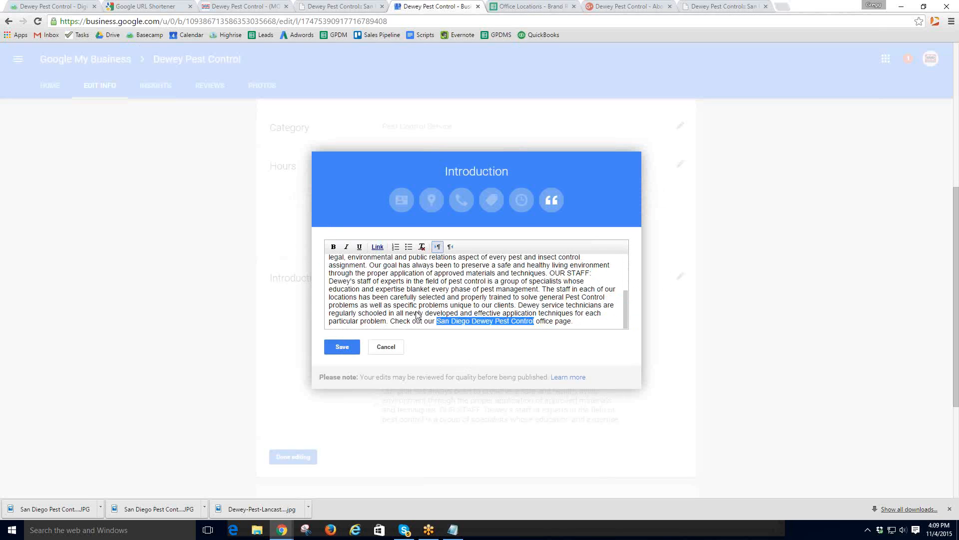
left_click(379, 246)
key("ctrl+v")
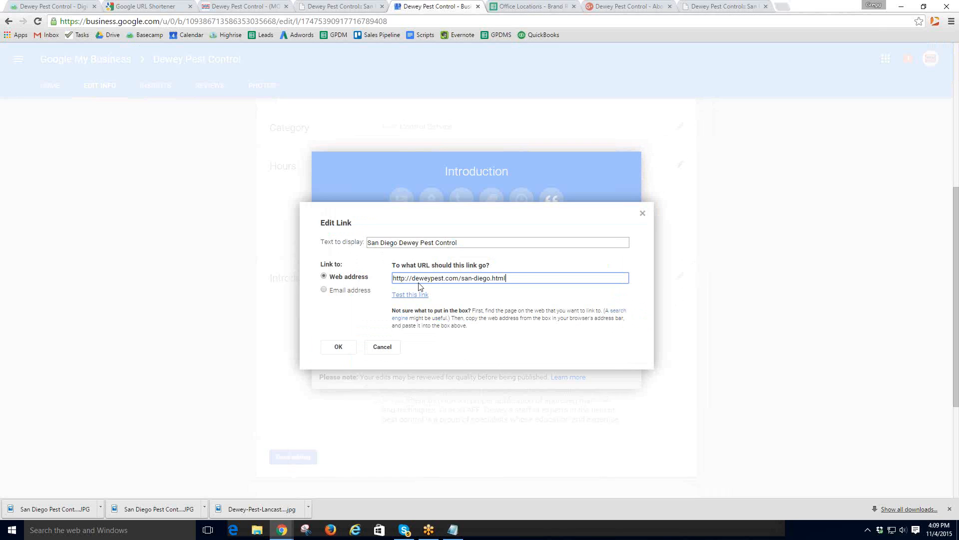
left_click(338, 347)
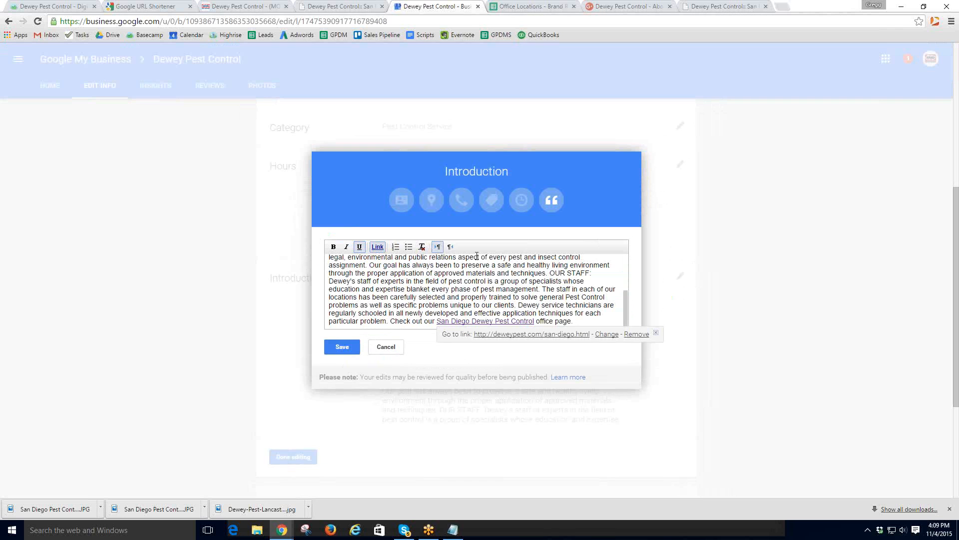
left_click(586, 321)
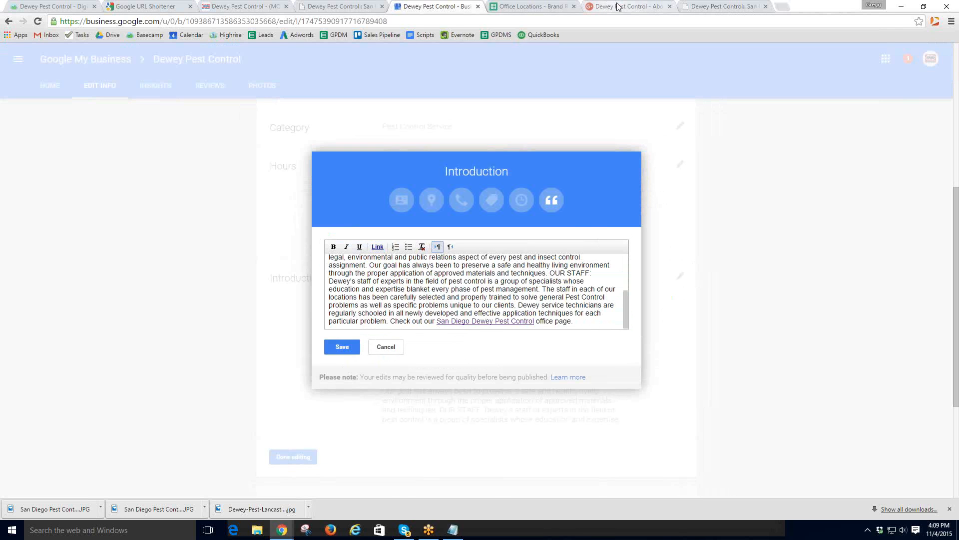
left_click(625, 7)
- Paste the San Diego location details through Tierra Santa into the Introduction and save
left_click(705, 6)
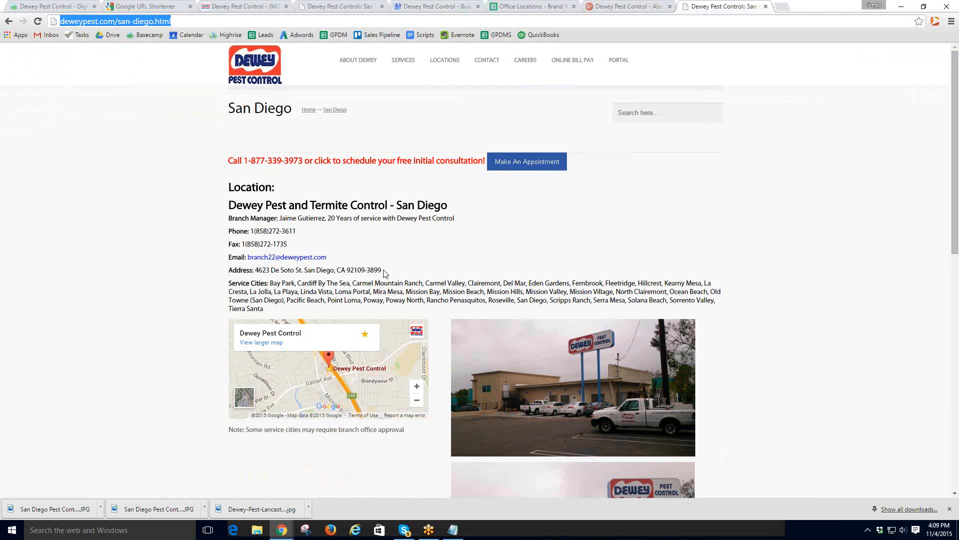
left_click_drag(268, 310, 224, 219)
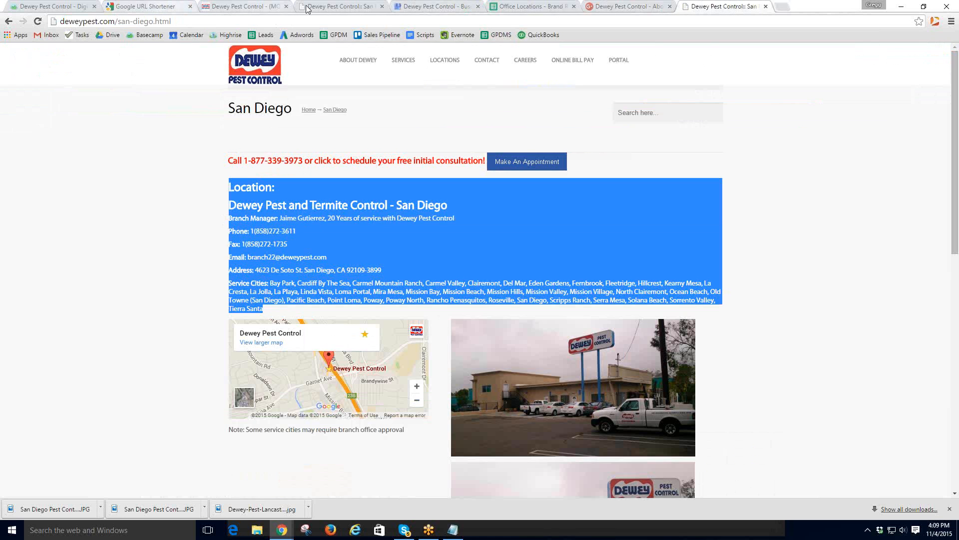
left_click(345, 9)
left_click(425, 7)
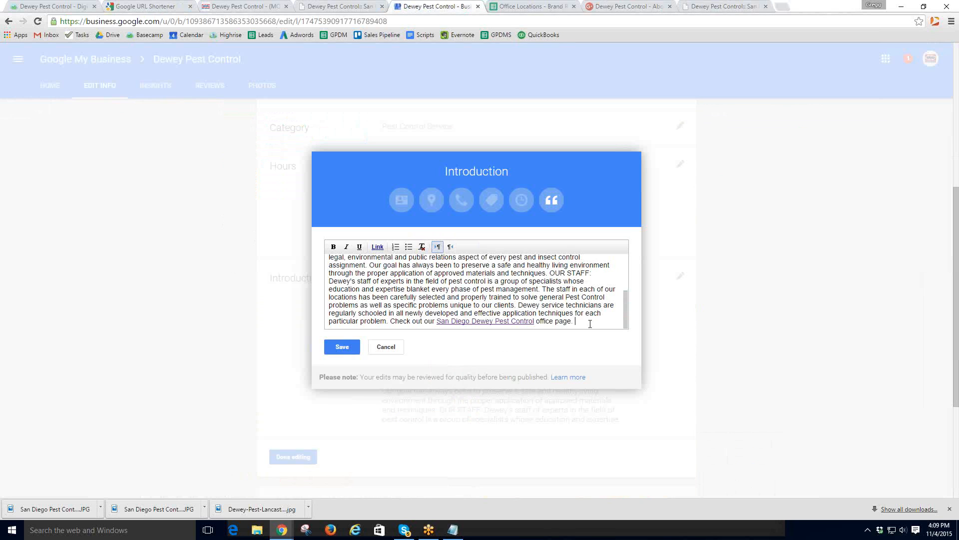
key("ctrl+v")
scroll(584, 320, "down", 3)
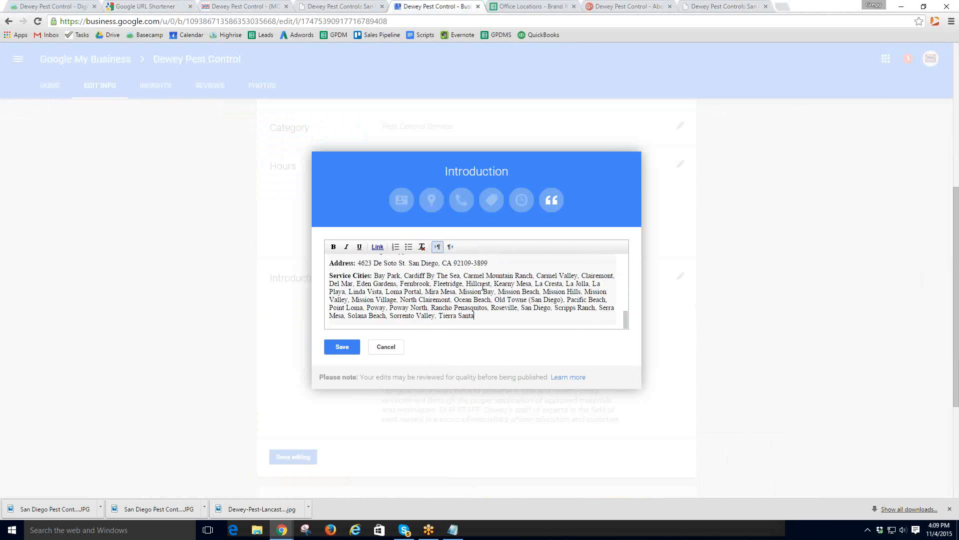
scroll(482, 286, "up", 2)
left_click(343, 347)
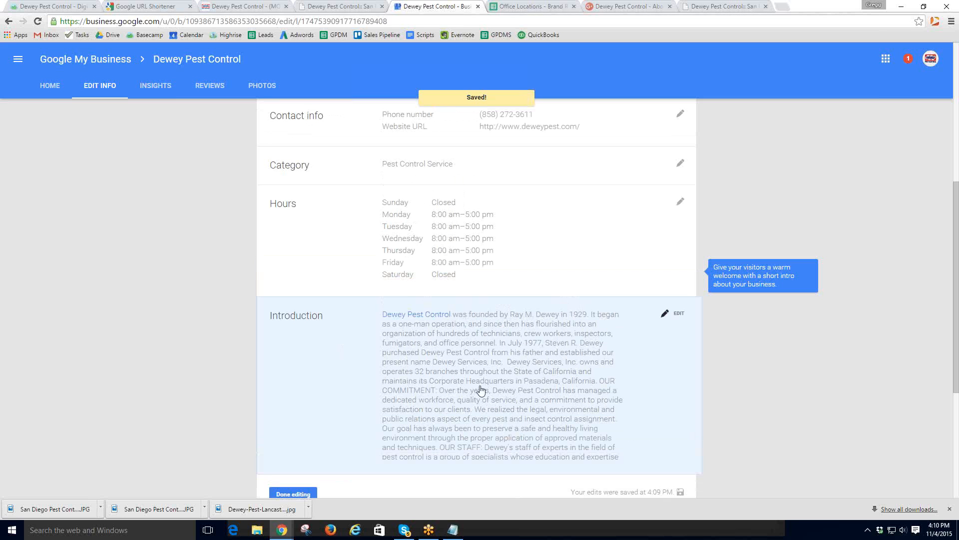
- Delete the phone, fax, email and address lines from the Introduction and save
scroll(542, 384, "down", 2)
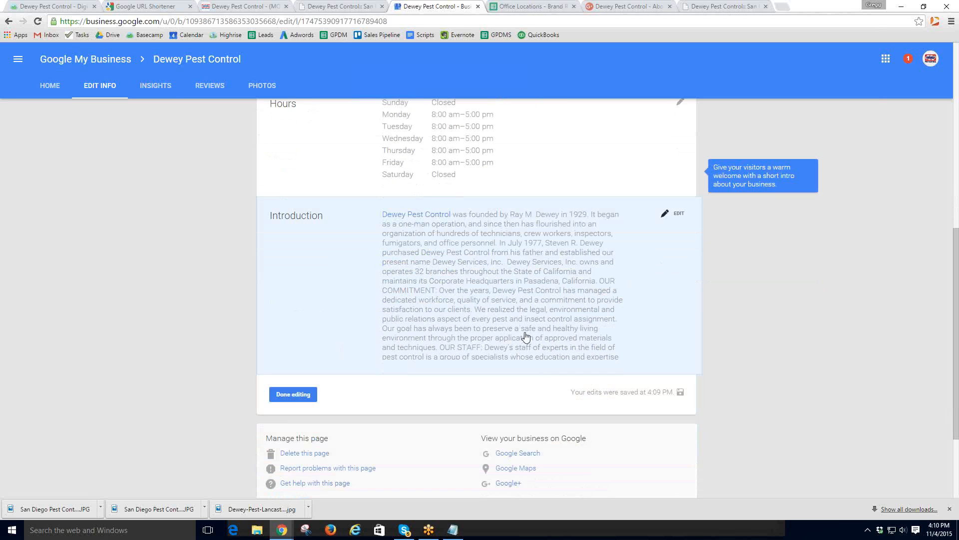
left_click(679, 216)
scroll(484, 290, "up", 1)
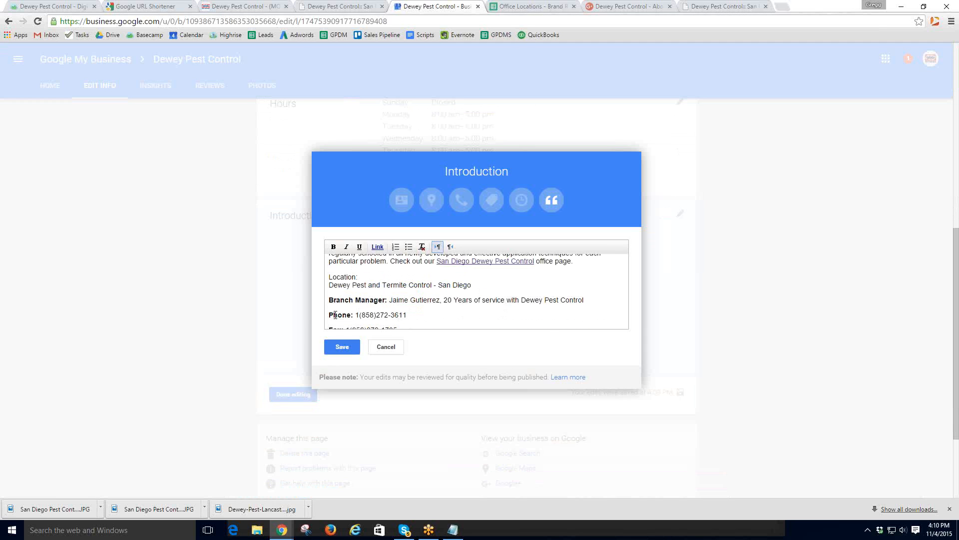
left_click_drag(331, 315, 507, 272)
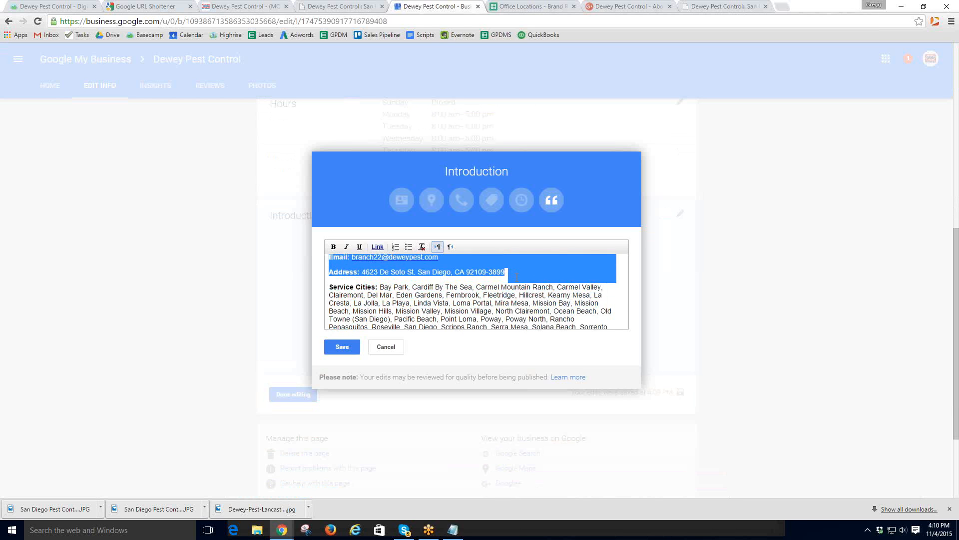
key("BackSpace")
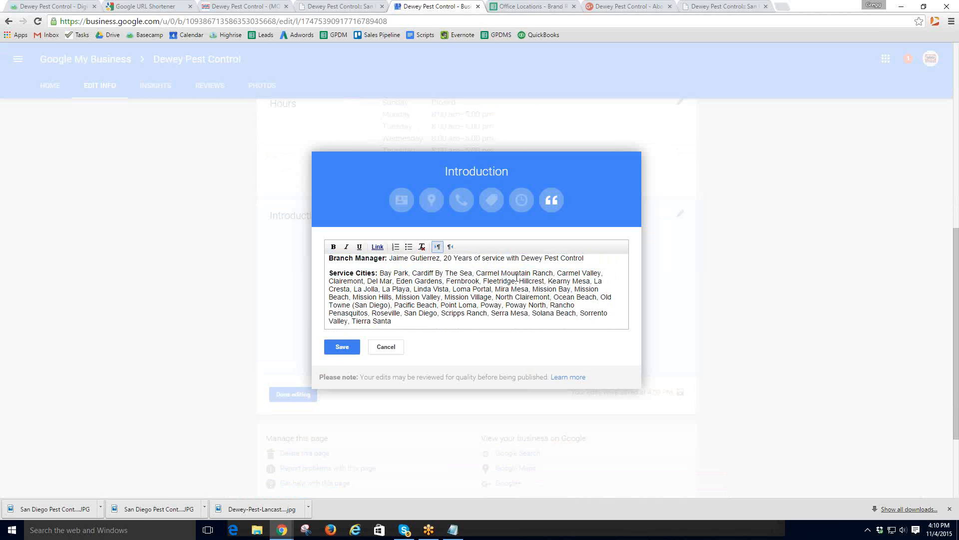
left_click(343, 348)
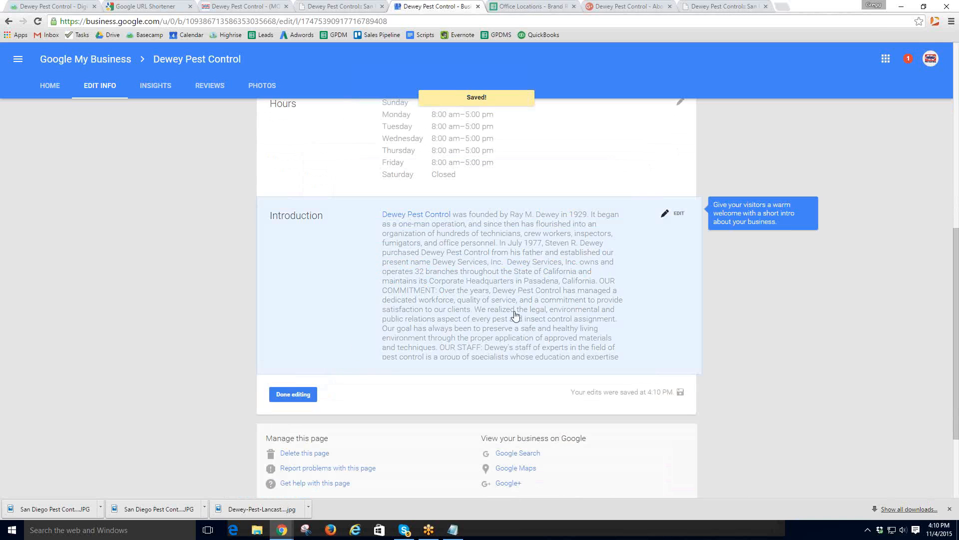
- Reopen the Introduction, save it again and return to the dashboard
left_click(680, 218)
scroll(511, 294, "up", 3)
scroll(512, 294, "down", 2)
left_click(345, 347)
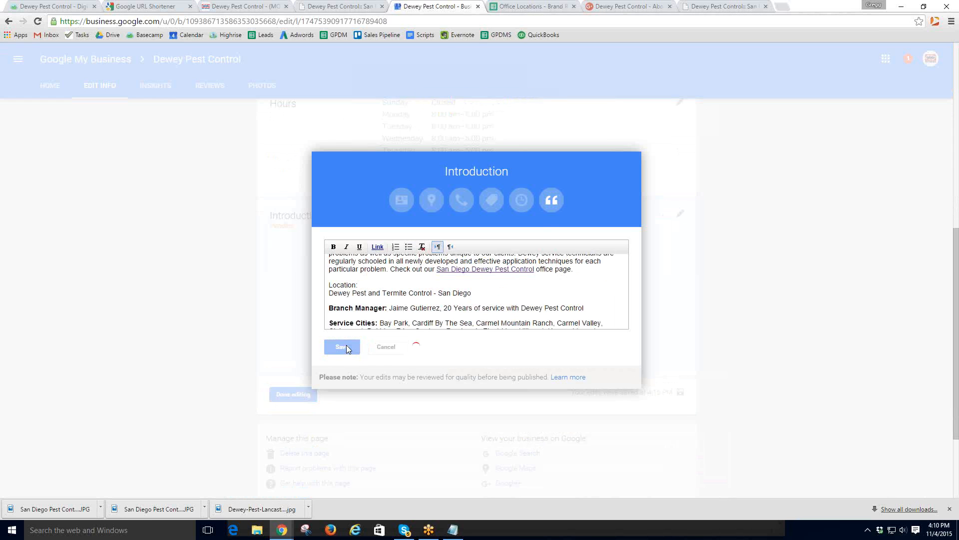
scroll(418, 215, "down", 1)
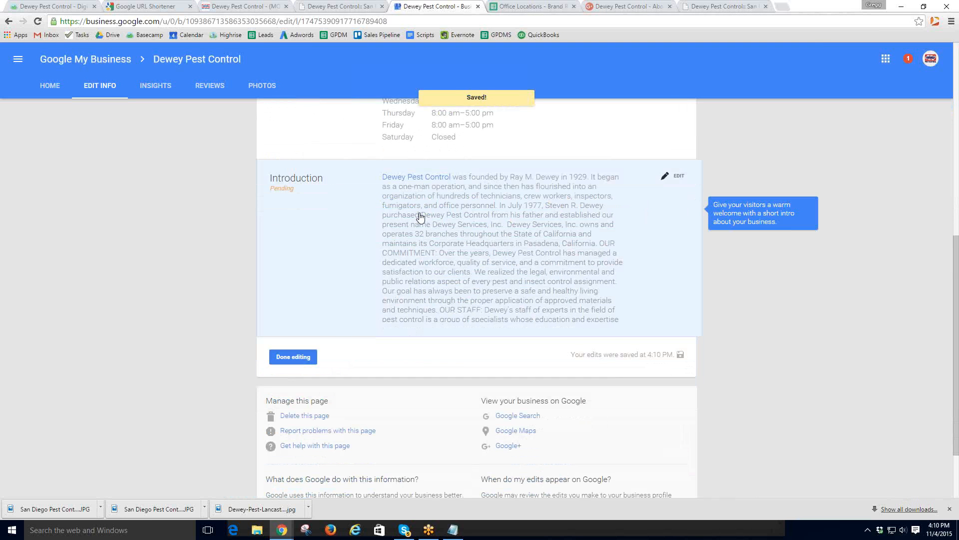
left_click(293, 355)
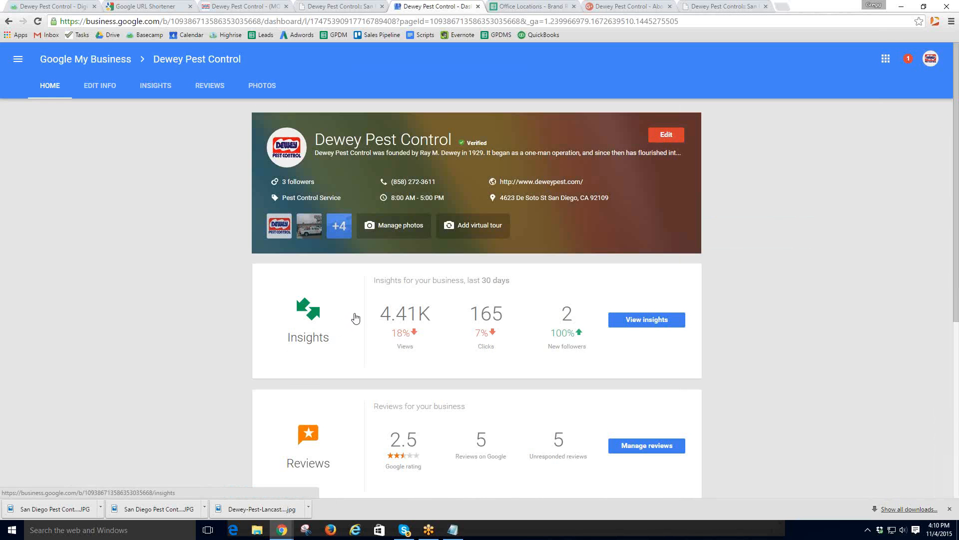
- Highlight Basecamp step 10, posting the new page as a Featured Office, then return to the dashboard
scroll(416, 322, "down", 6)
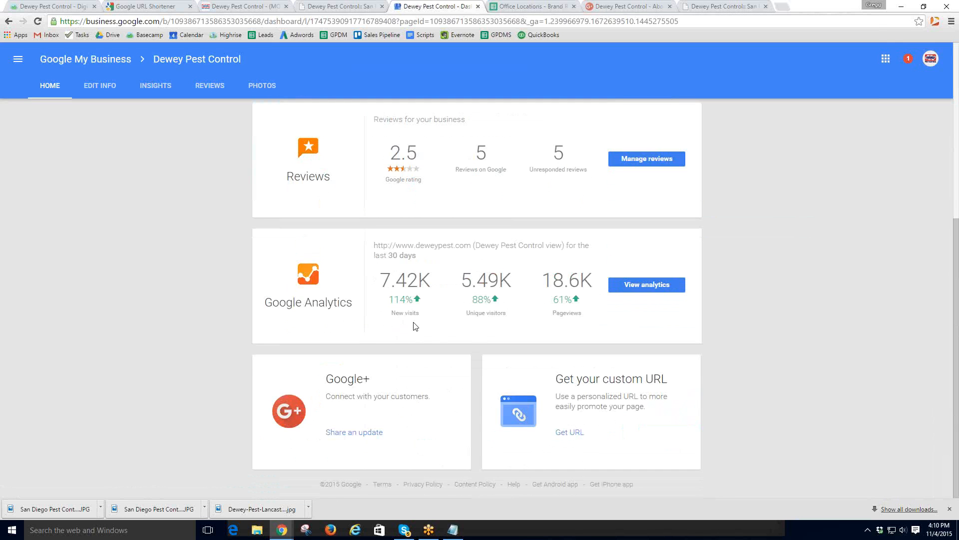
scroll(414, 326, "up", 6)
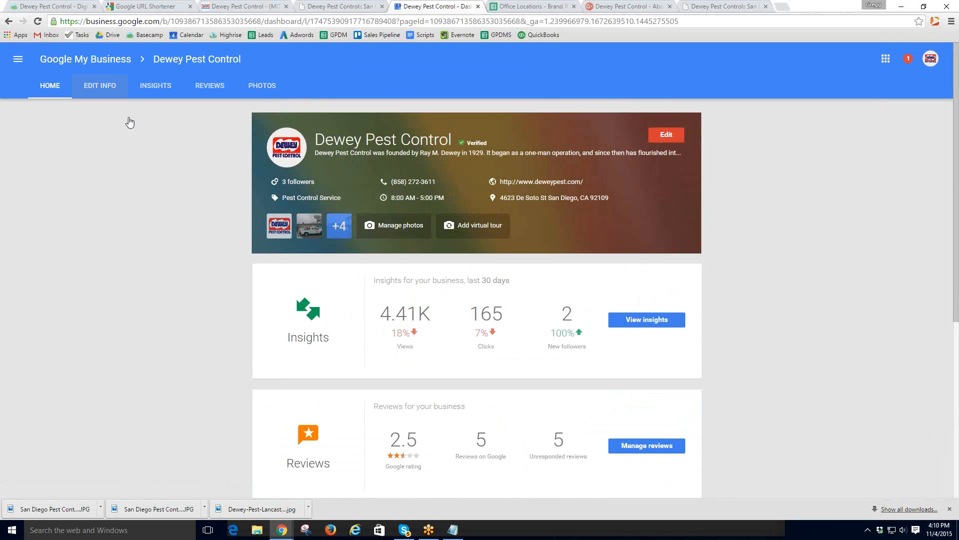
left_click(44, 8)
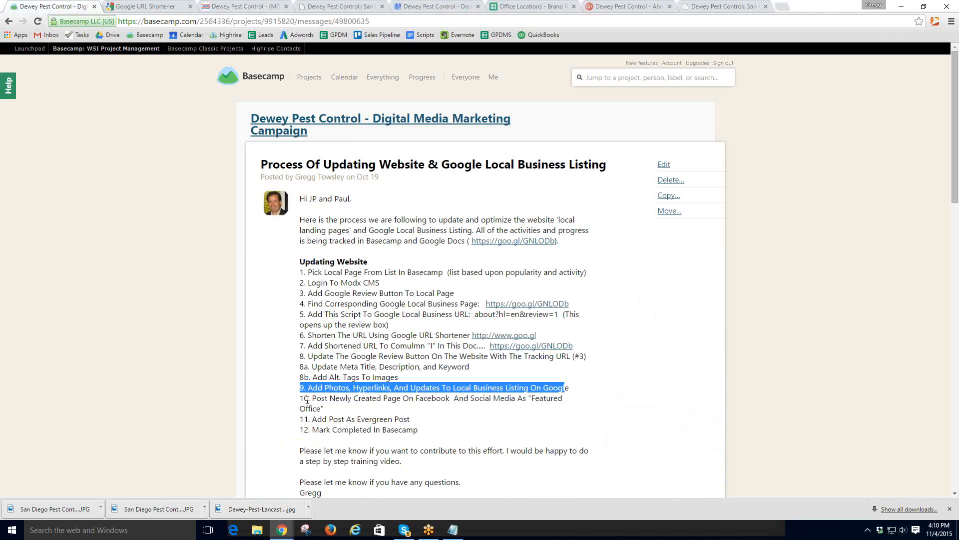
left_click_drag(313, 398, 515, 404)
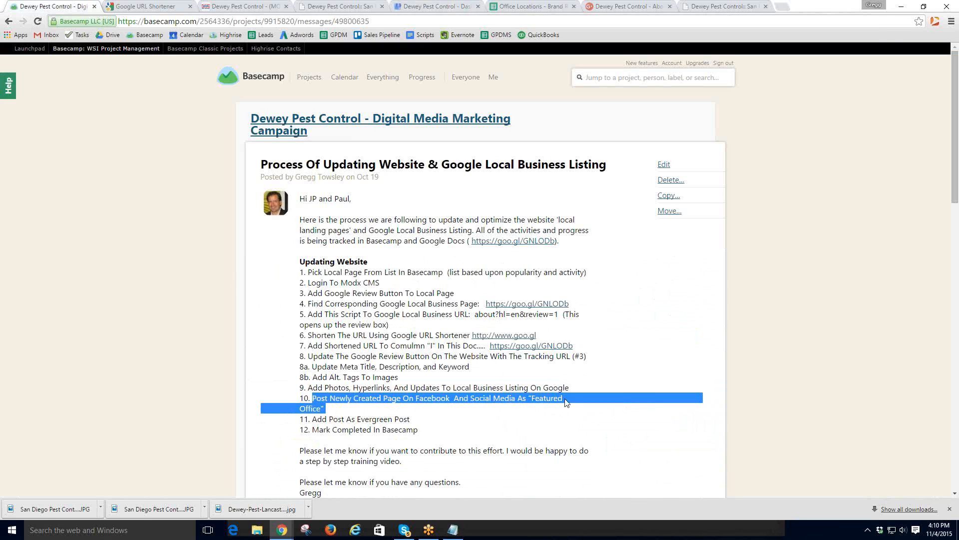
left_click(566, 400)
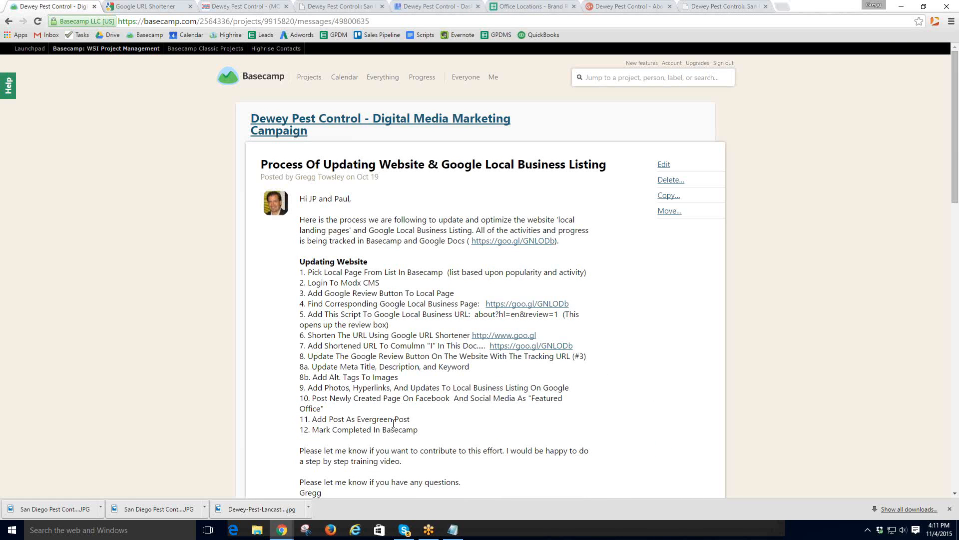
left_click_drag(301, 398, 323, 409)
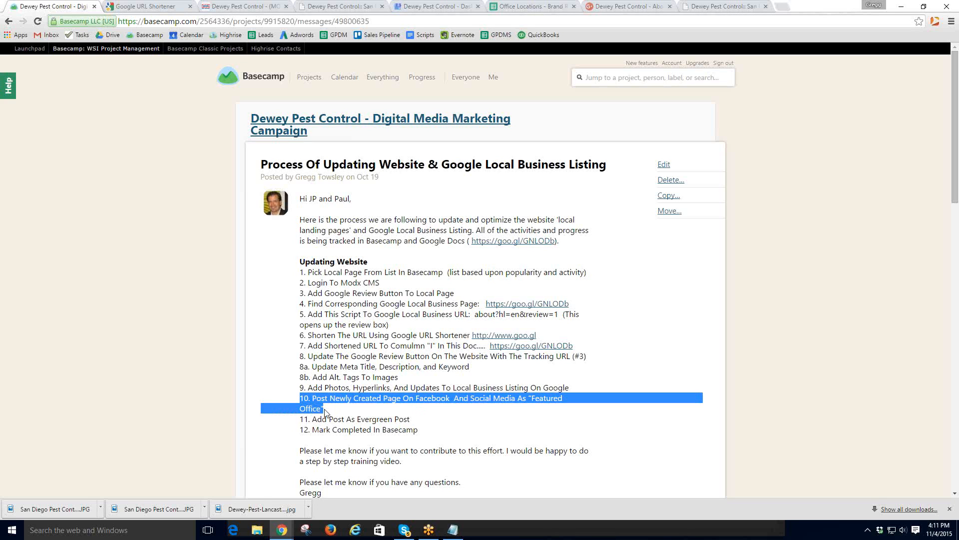
left_click(421, 7)
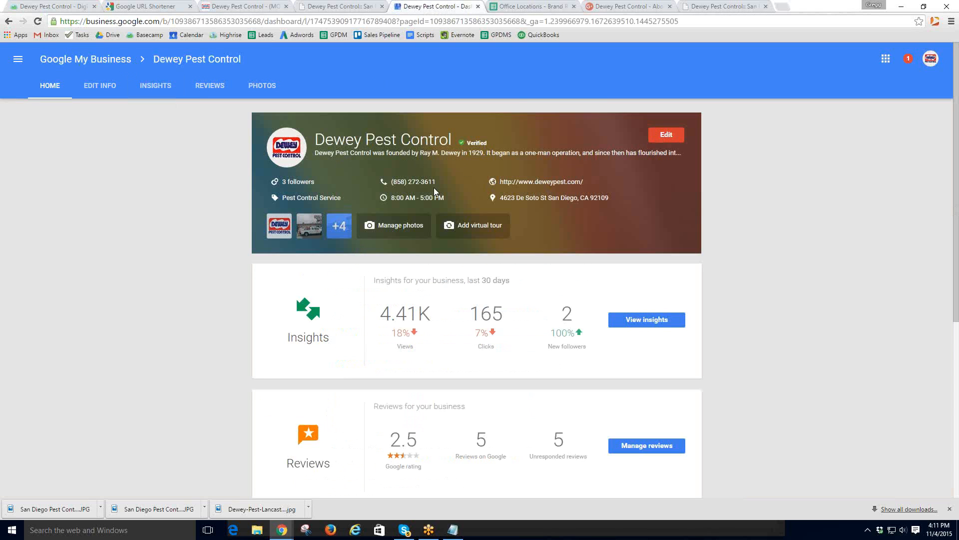
scroll(530, 252, "down", 5)
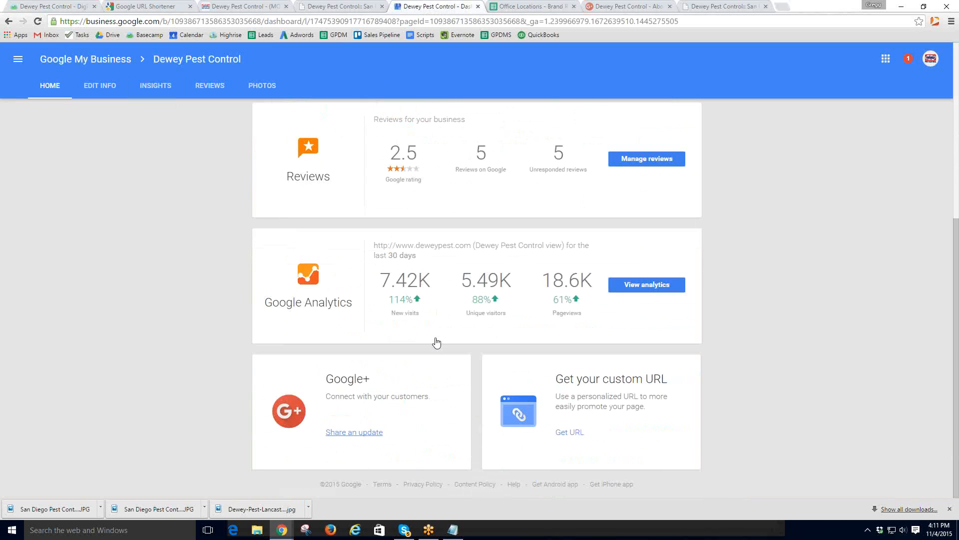
- Start a Google+ post reading 'Today's Featured Office - Congratulation' on the Dewey Pest Control page
left_click(354, 433)
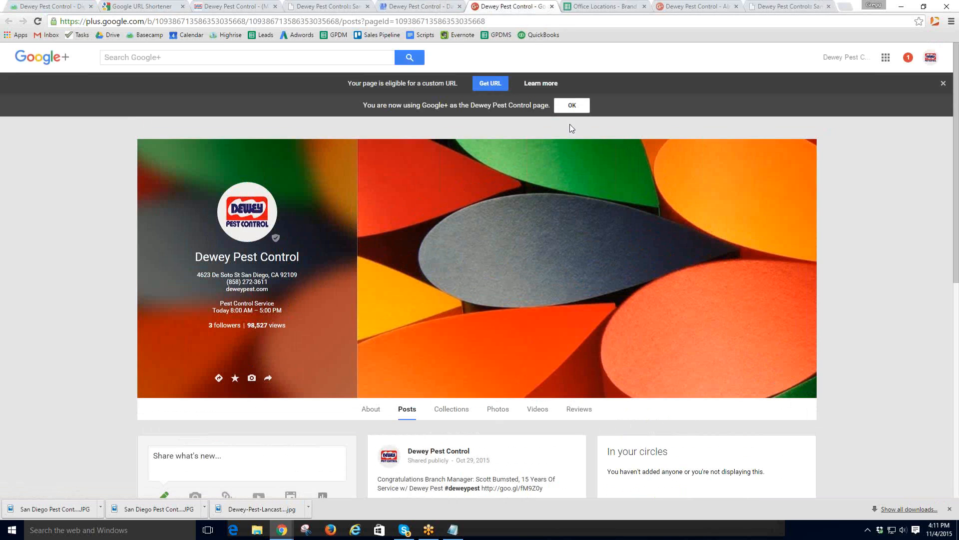
scroll(435, 335, "down", 2)
left_click(170, 334)
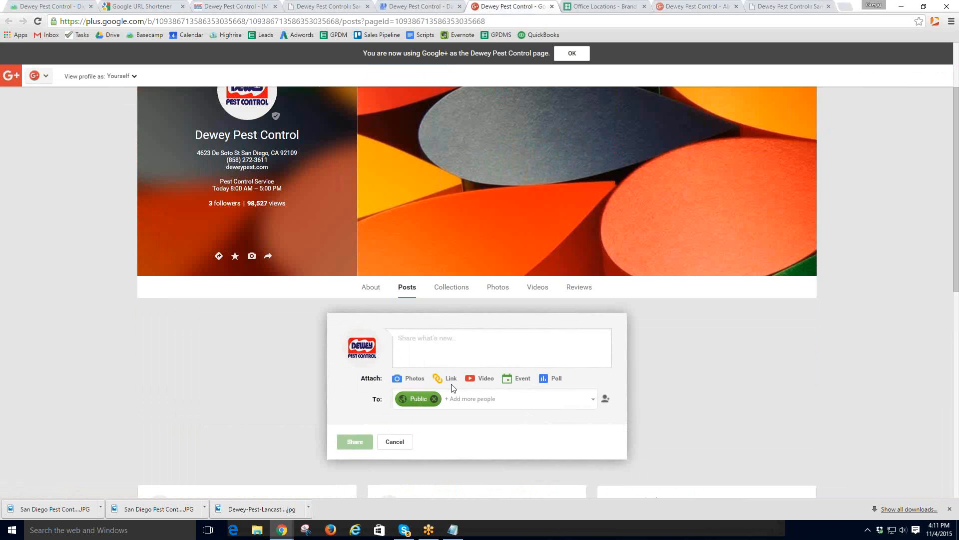
type("To")
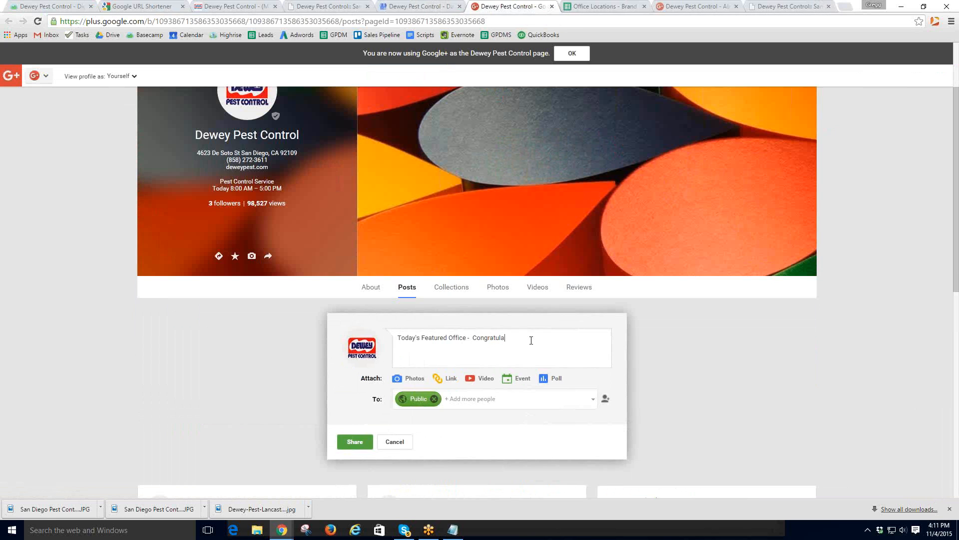
type("tions")
- Paste the San Diego branch manager description from deweypest.com into the post
left_click(409, 9)
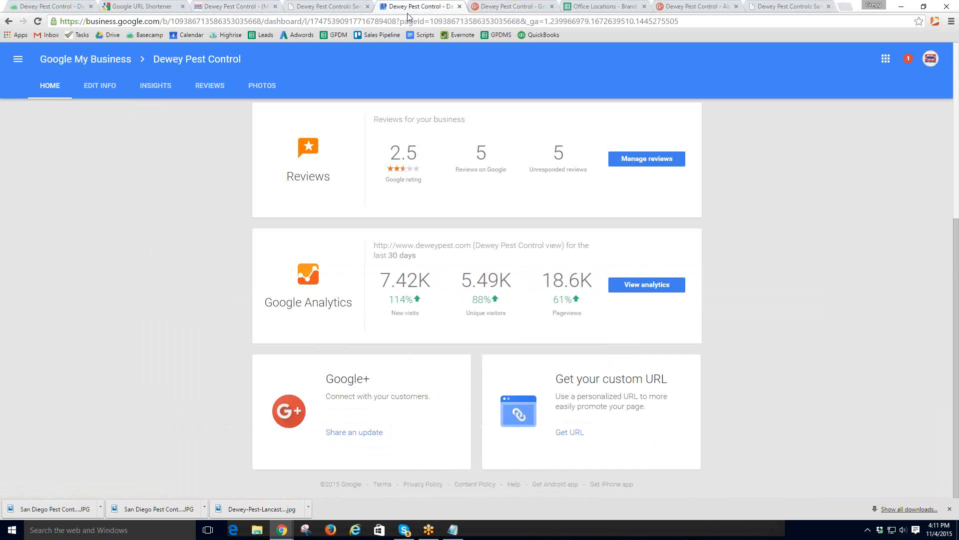
left_click(776, 11)
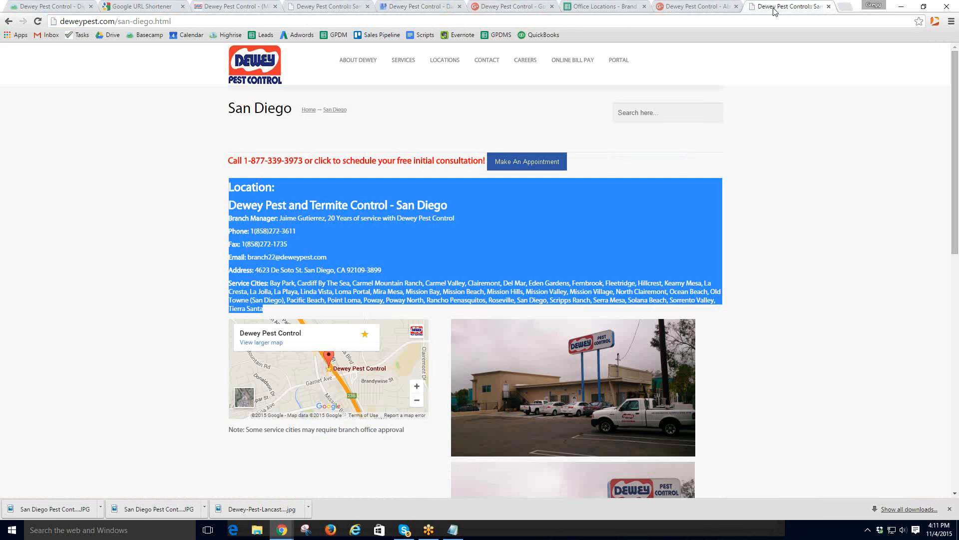
left_click(215, 218)
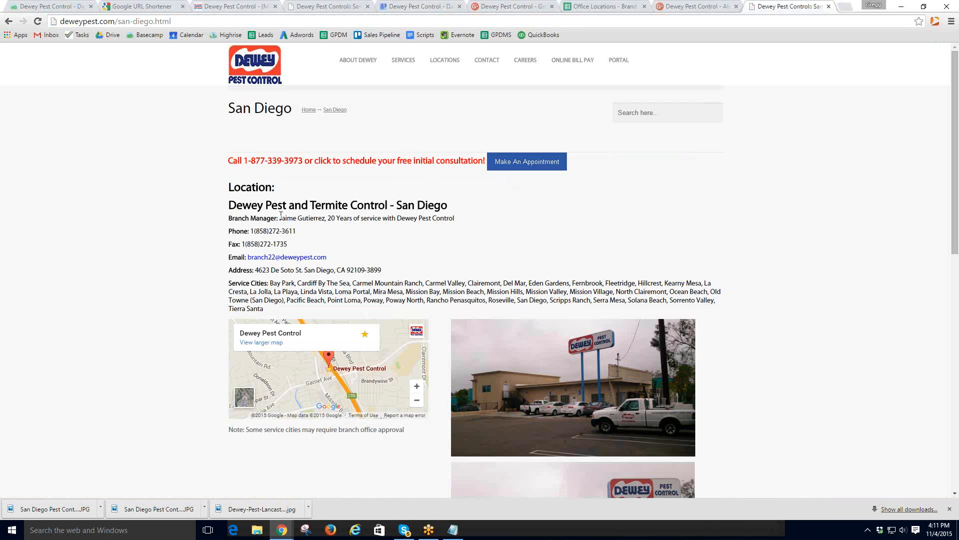
left_click_drag(279, 218, 456, 218)
key("ctrl+c")
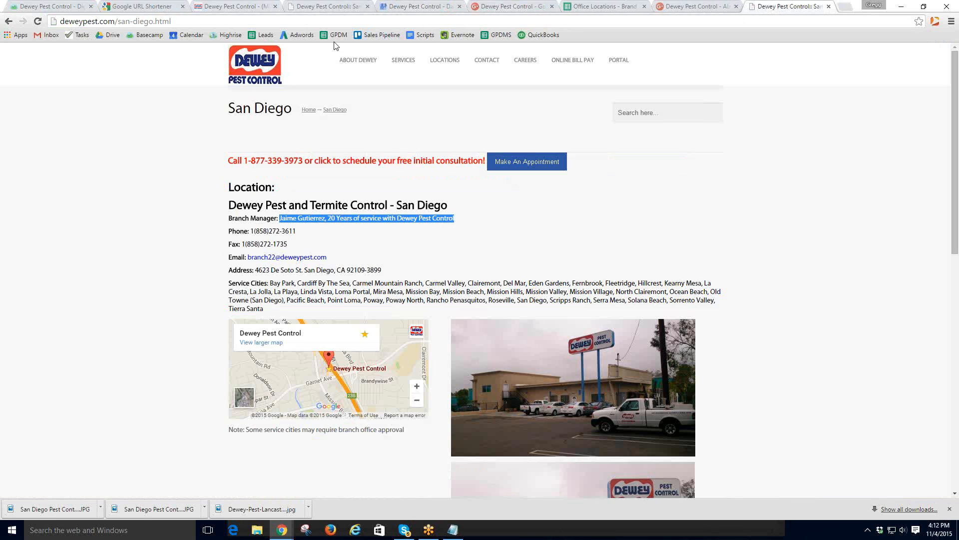
left_click(437, 6)
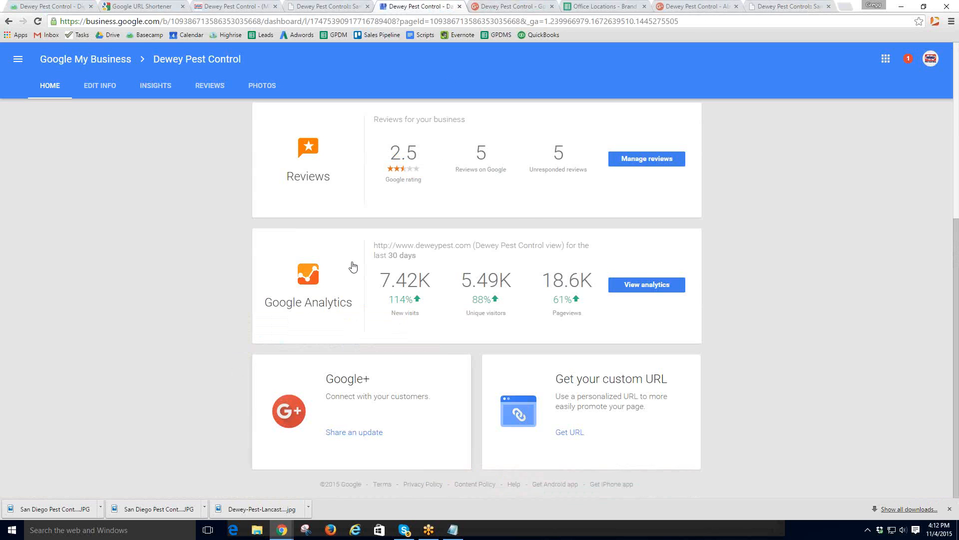
scroll(352, 270, "up", 6)
left_click(35, 86)
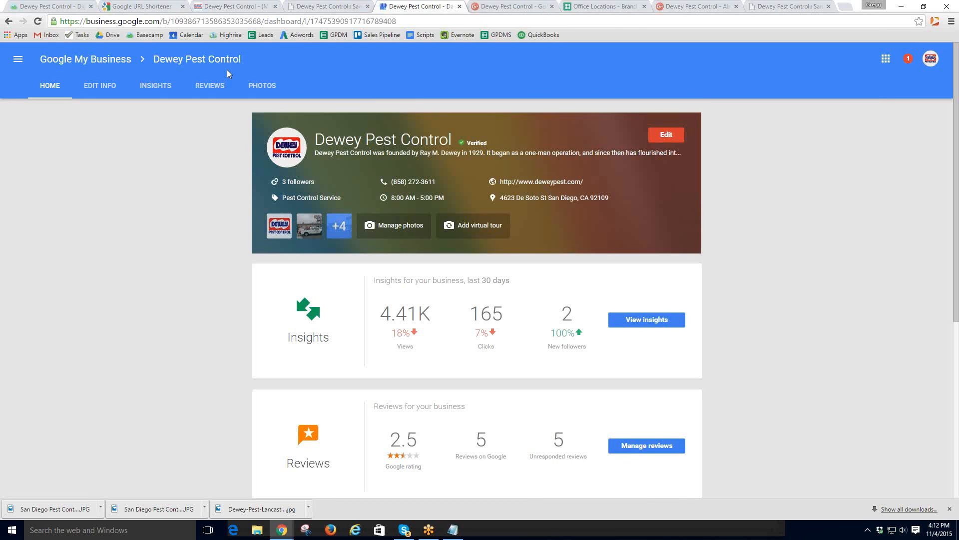
scroll(418, 215, "down", 6)
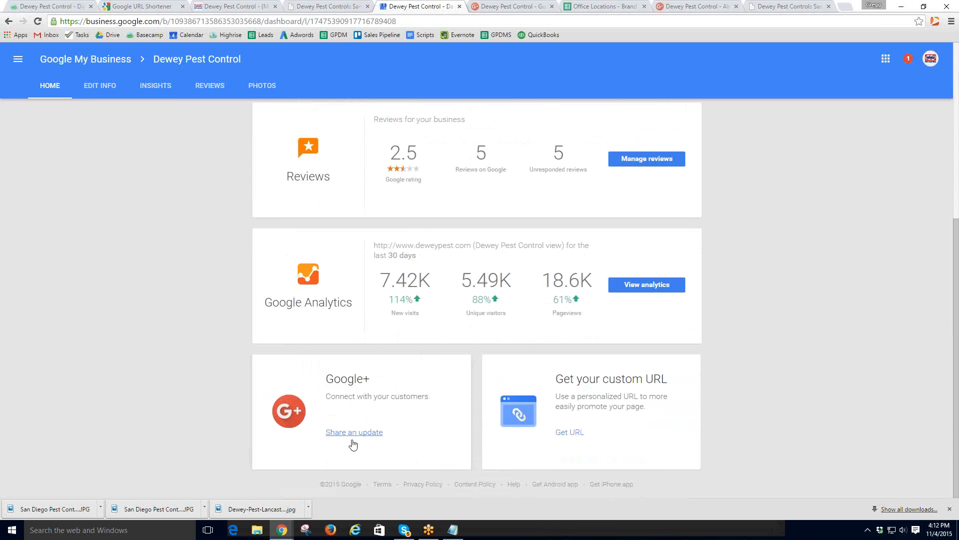
left_click(510, 9)
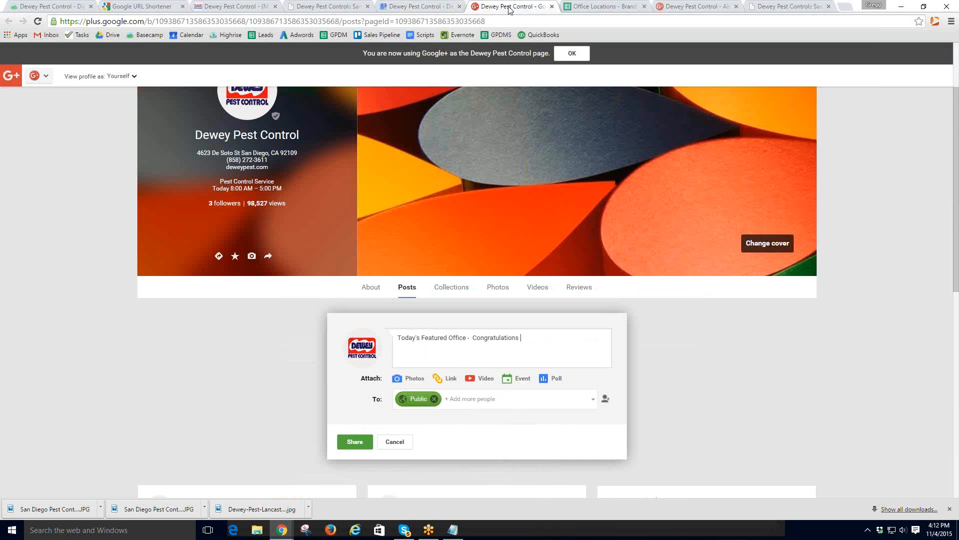
key("ctrl+v")
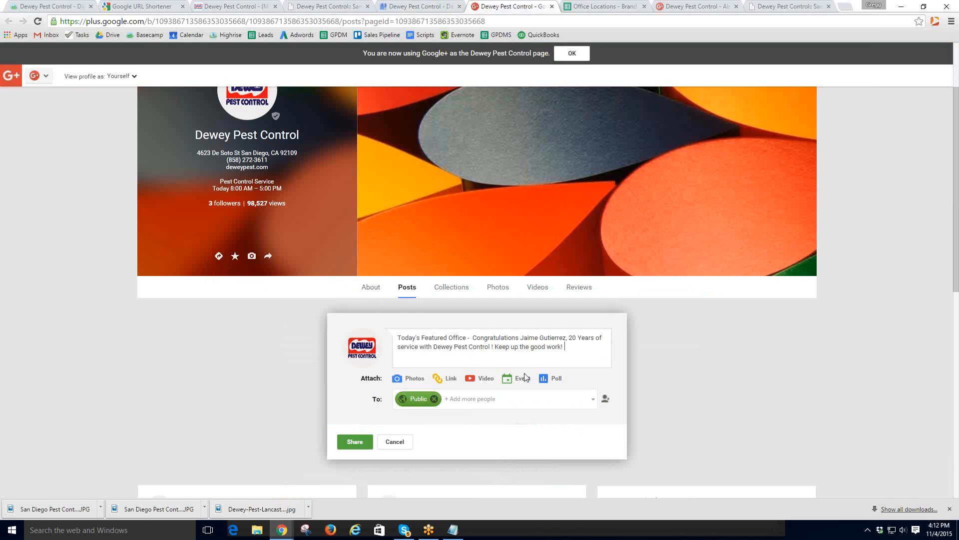
- Copy the San Diego page URL and attach it as a link to the post
left_click_drag(574, 346, 384, 344)
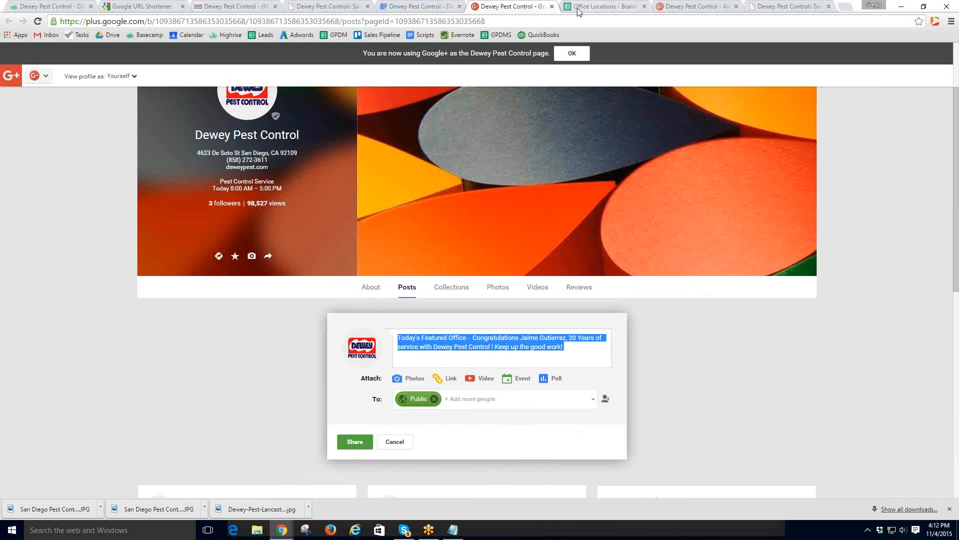
left_click(793, 7)
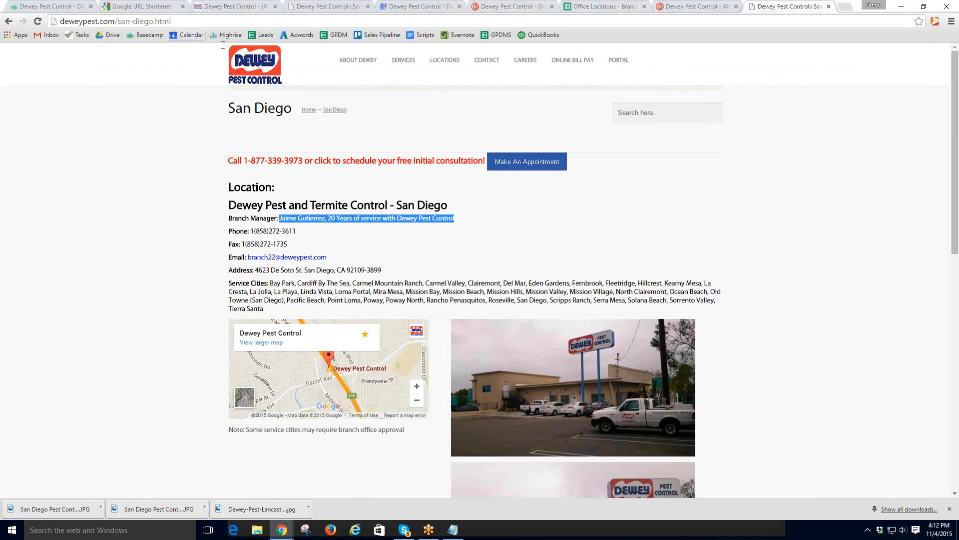
left_click(153, 22)
right_click(158, 20)
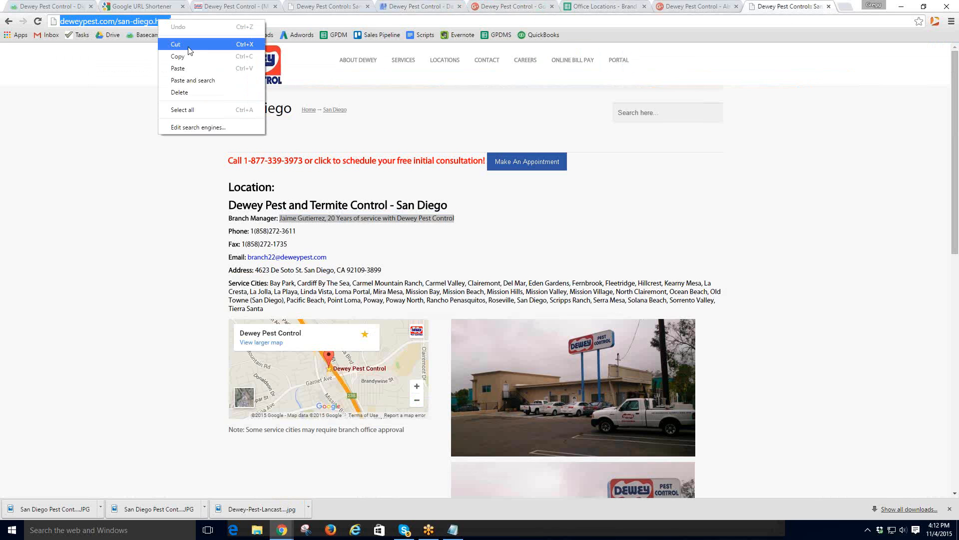
left_click(175, 59)
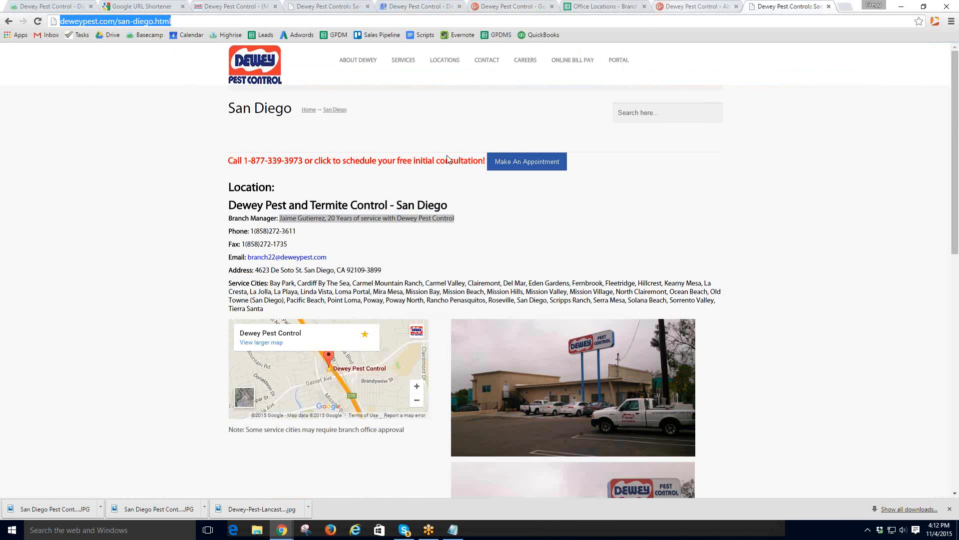
left_click(682, 10)
left_click(502, 8)
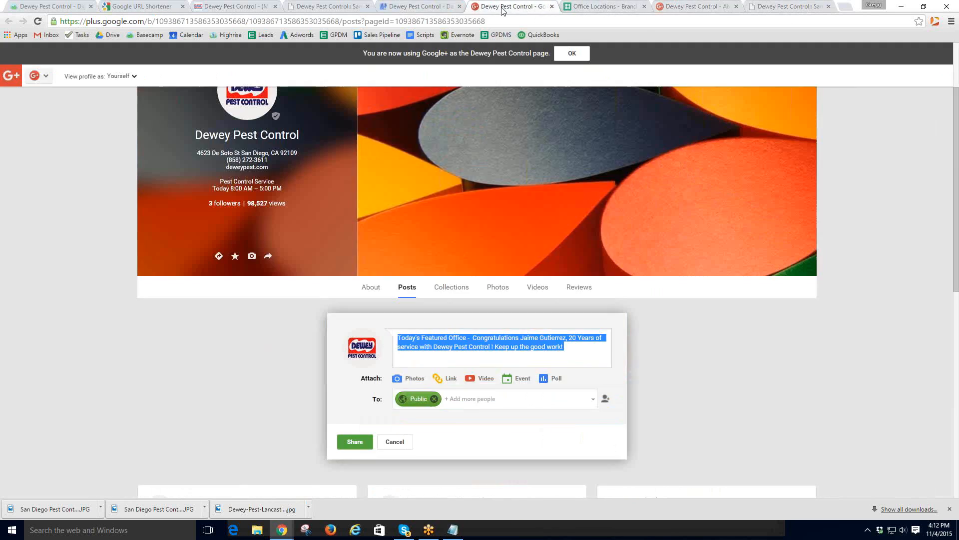
left_click(580, 353)
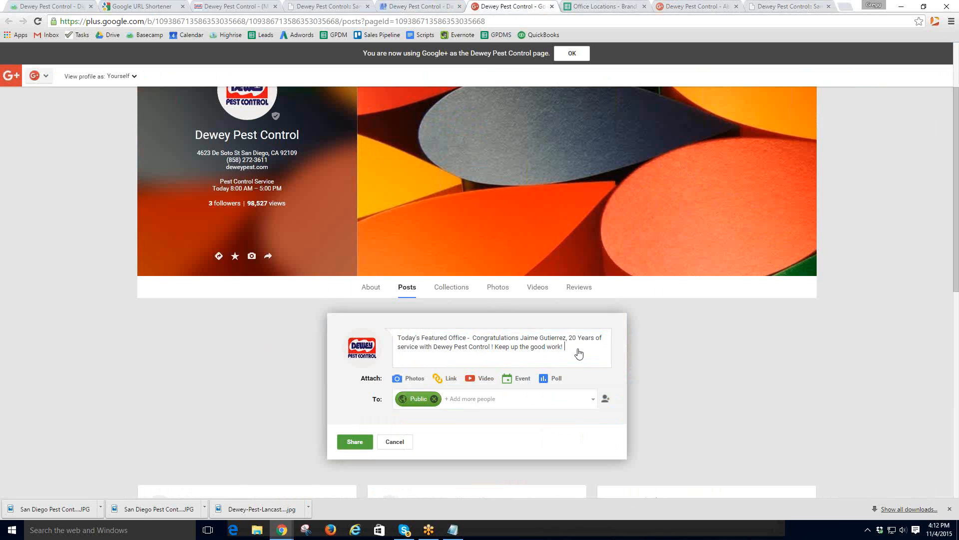
left_click(447, 378)
key("ctrl+v")
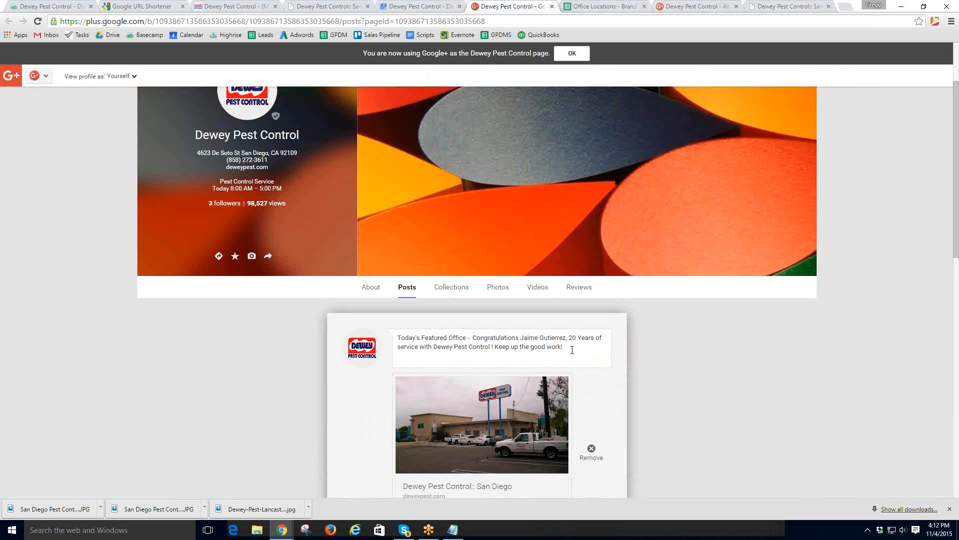
- Paste the San Diego page address at the end of the post text
scroll(572, 350, "down", 1)
left_click_drag(567, 297, 368, 278)
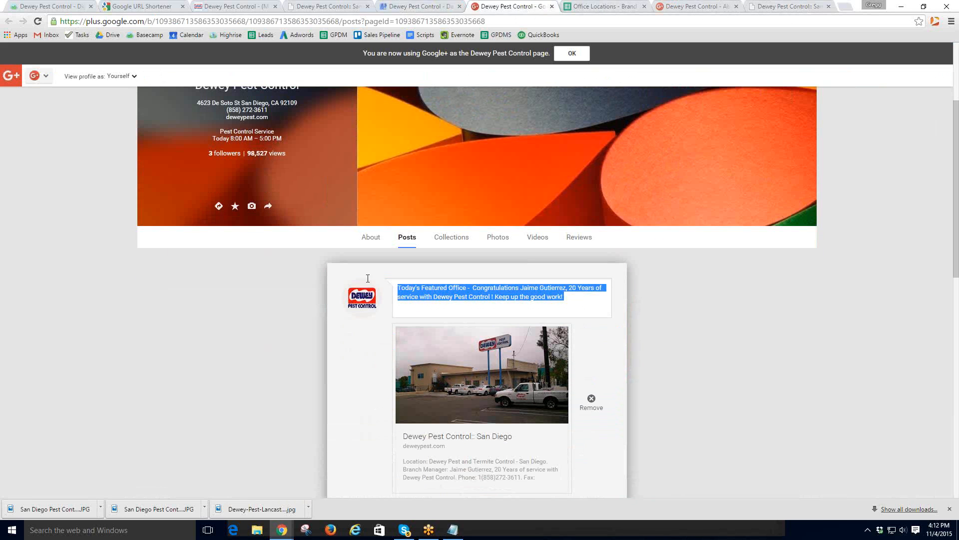
left_click(584, 299)
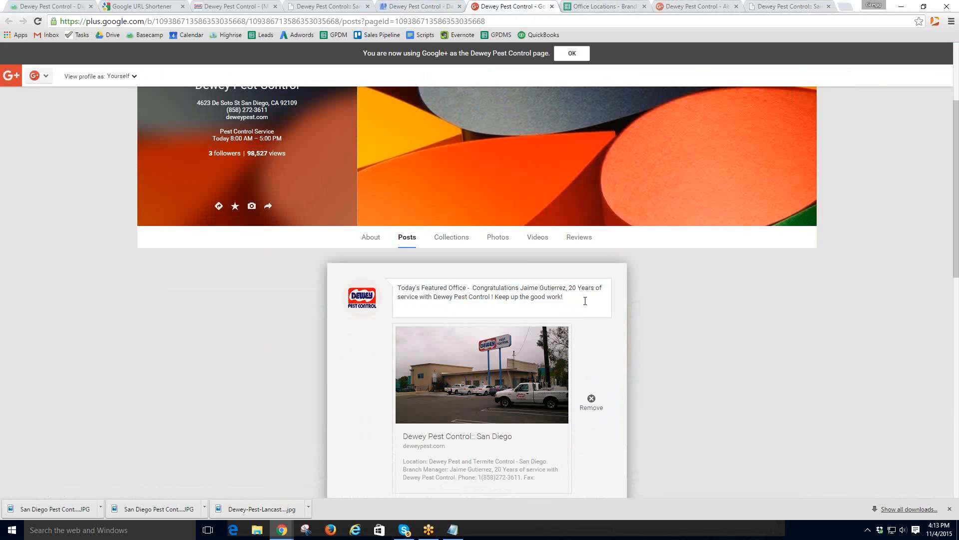
key("ctrl+v")
left_click_drag(540, 302, 394, 278)
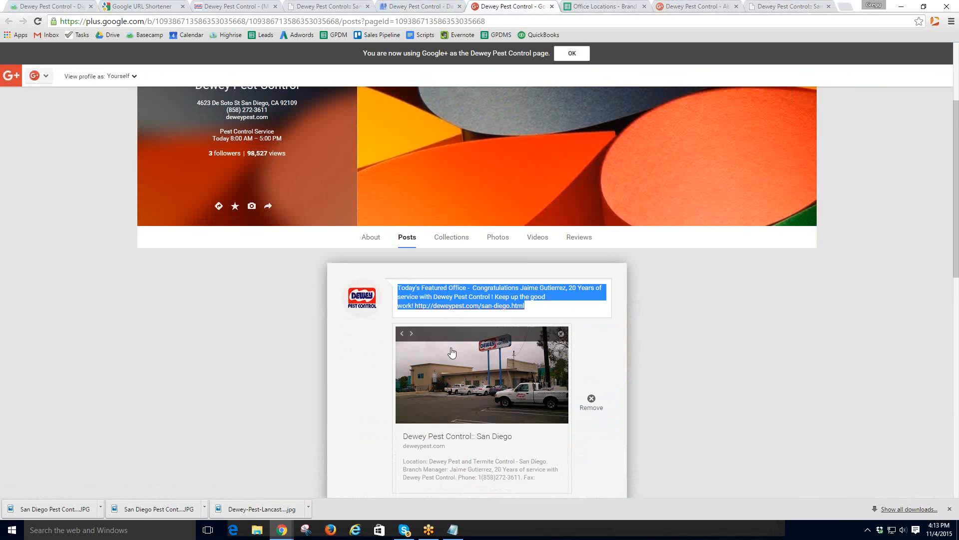
- Share the post with Your circles, Extended circles, Following, Customers, VIPs and Team members
scroll(452, 352, "down", 2)
left_click(458, 409)
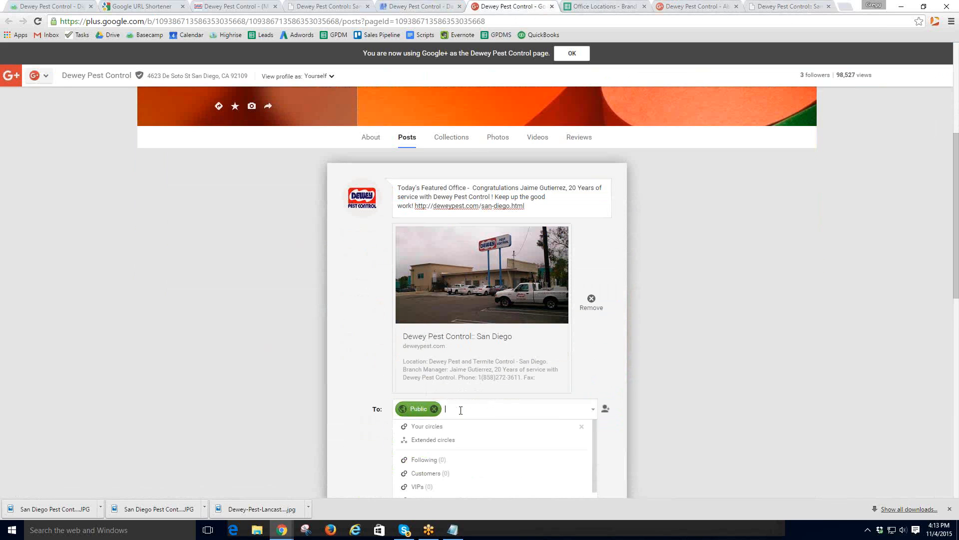
left_click(429, 428)
left_click(430, 429)
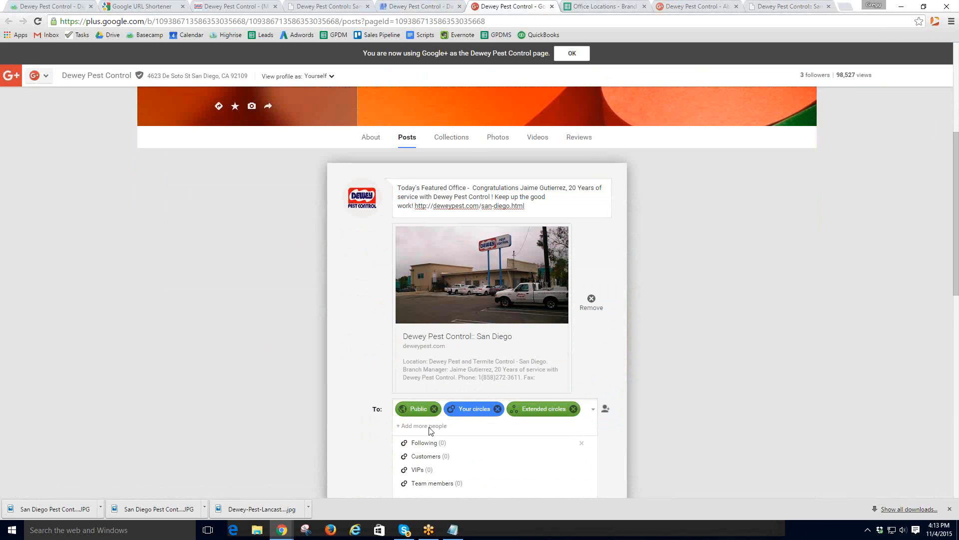
left_click(428, 434)
left_click(426, 446)
left_click(426, 445)
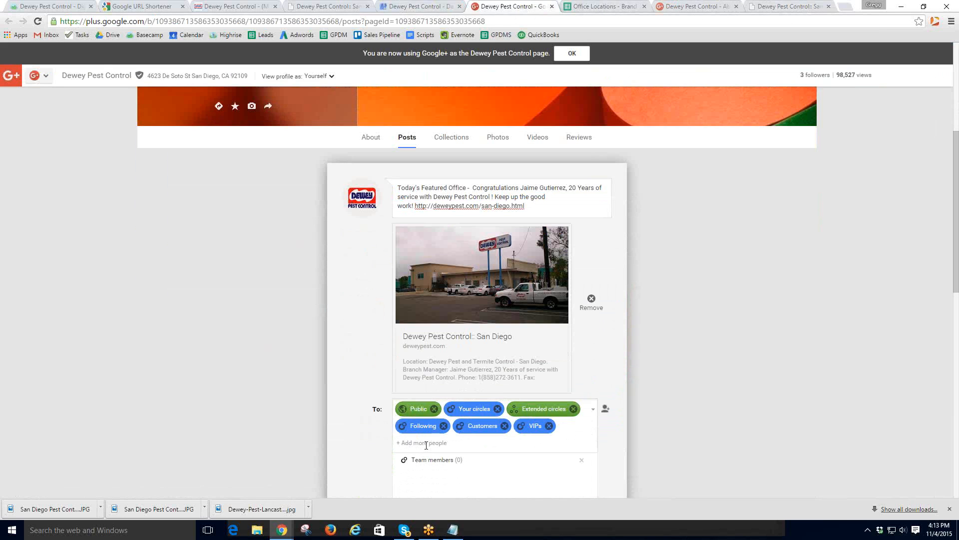
left_click(428, 459)
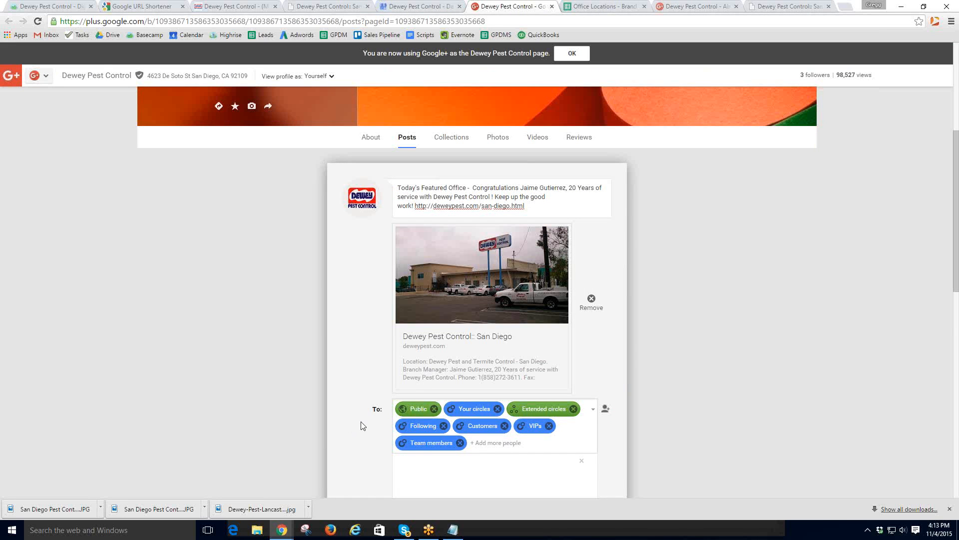
scroll(361, 425, "down", 2)
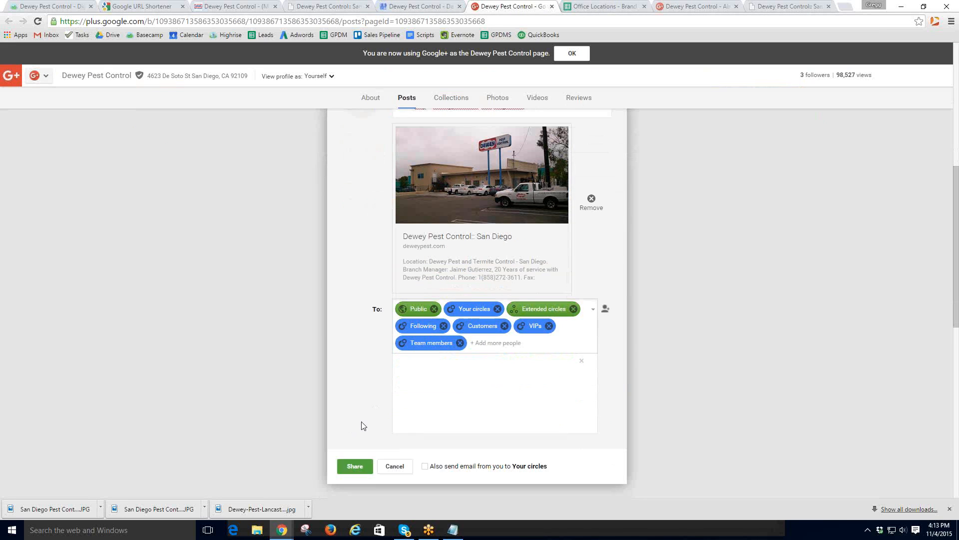
left_click(348, 466)
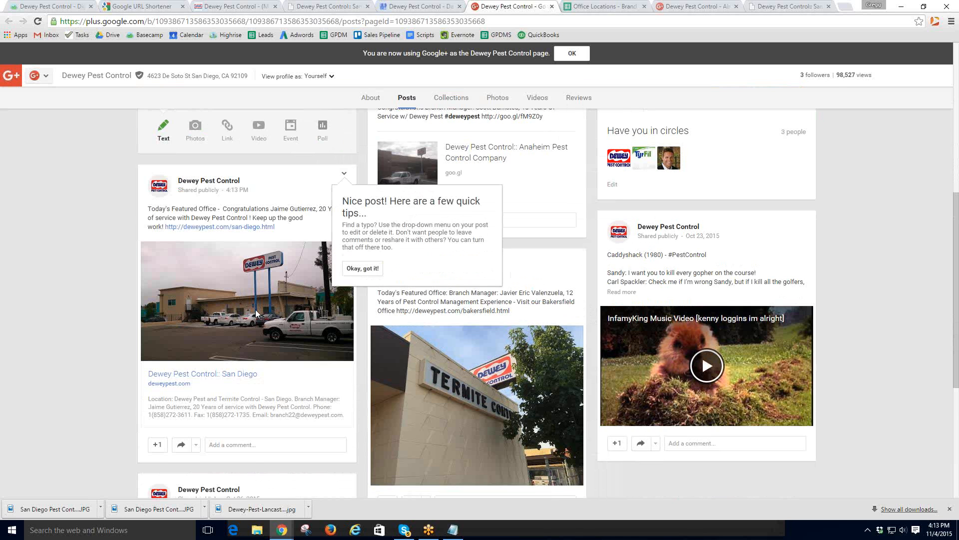
- Add the TyrFil page from 'Have you in circles', then return to the Dewey Pest Control Google My Business dashboard
scroll(484, 280, "up", 2)
scroll(550, 296, "up", 1)
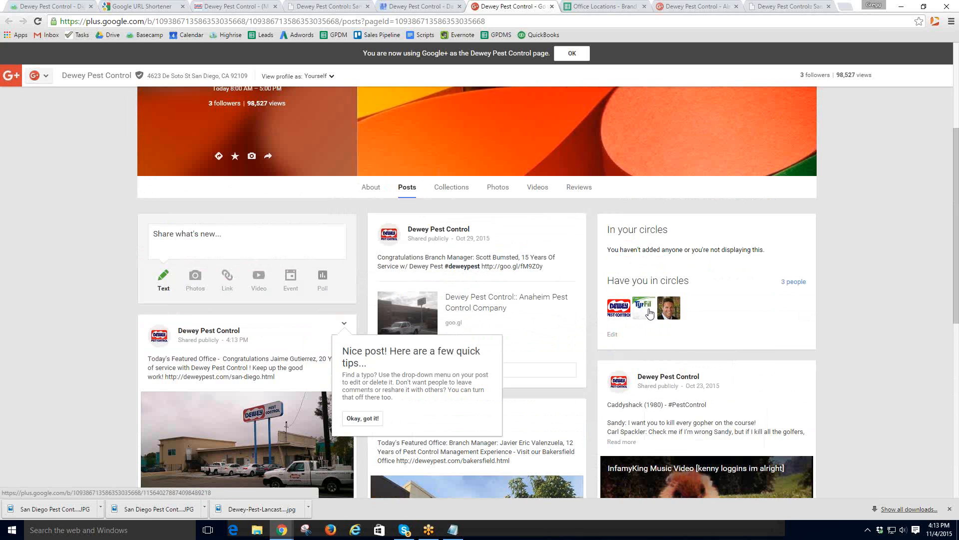
mouse_move(644, 312)
left_click(714, 434)
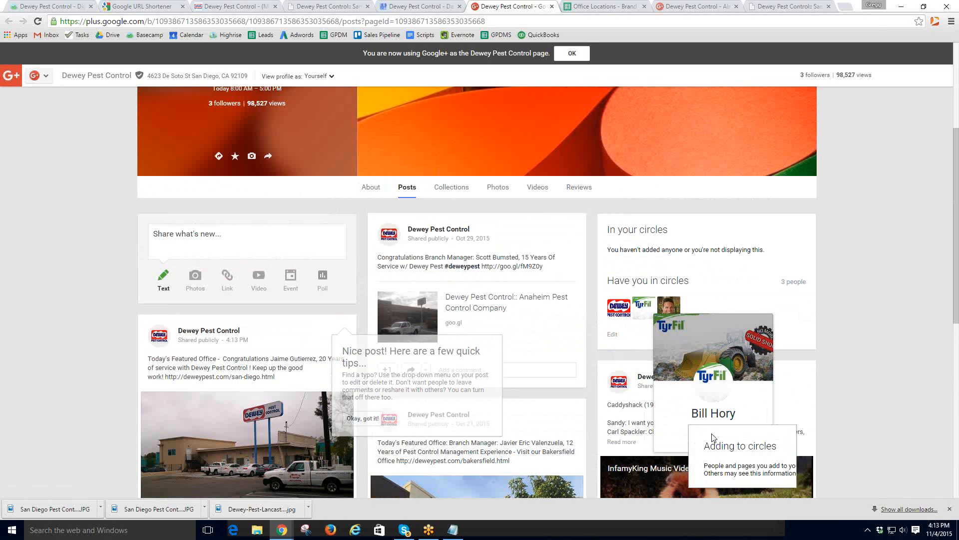
left_click(723, 420)
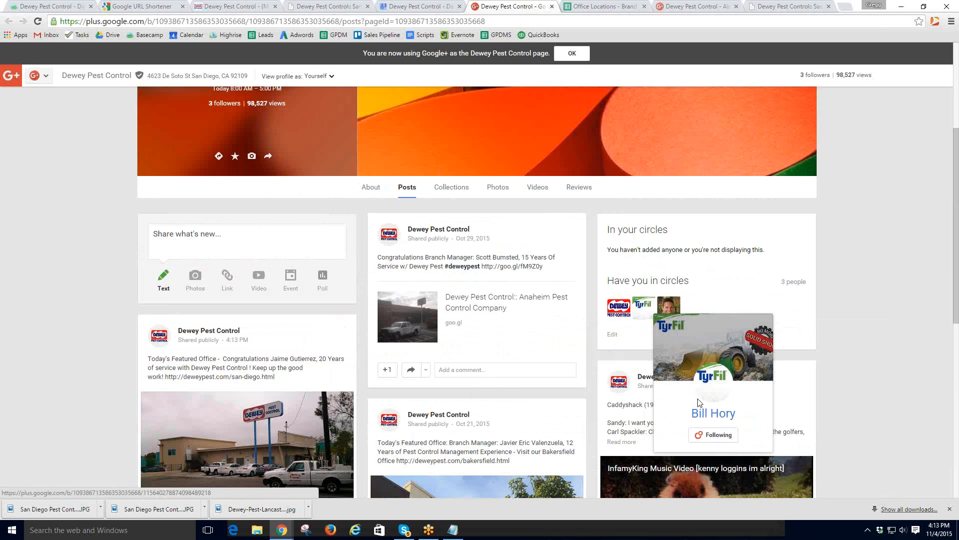
mouse_move(670, 315)
left_click(733, 467)
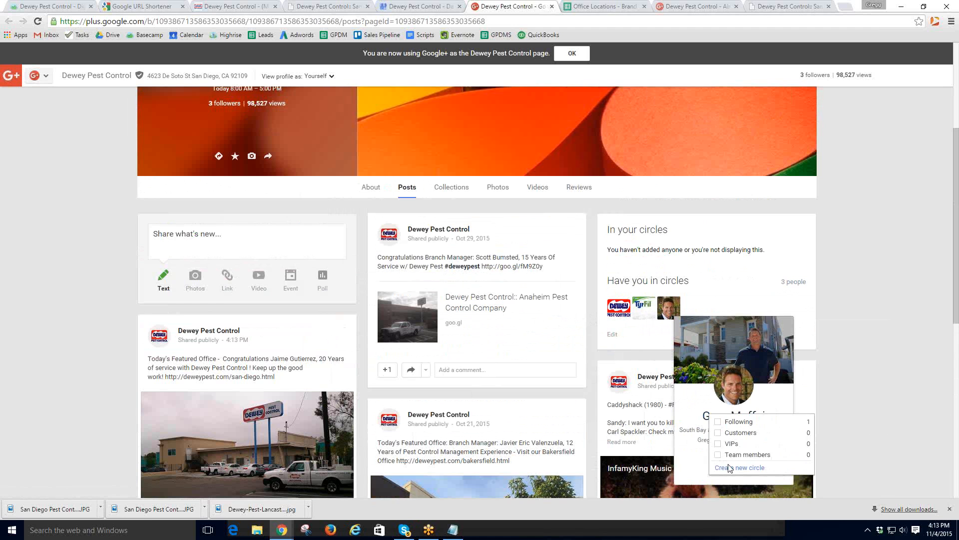
left_click(720, 418)
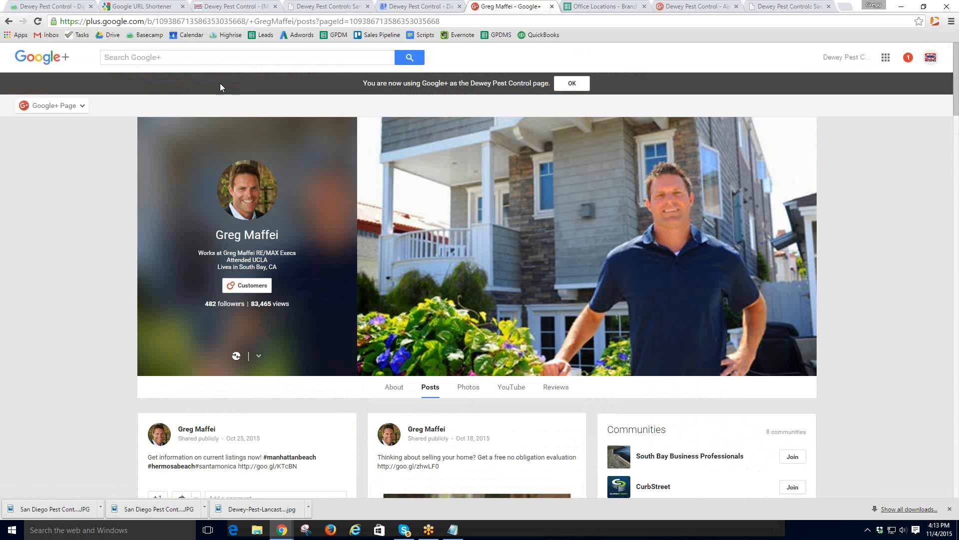
left_click(412, 8)
scroll(85, 110, "up", 5)
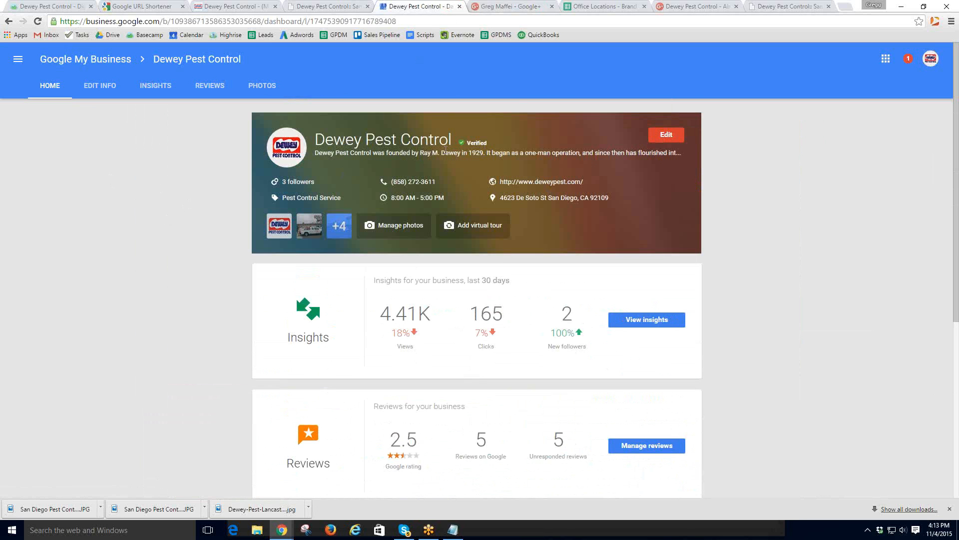
- In the Basecamp checklist, highlight step 10 about posting the Featured Office
left_click(50, 6)
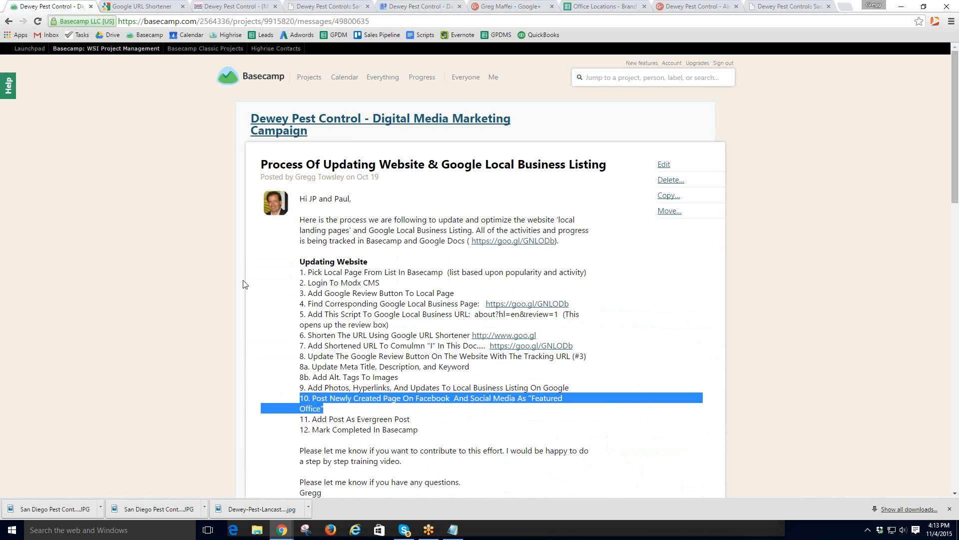
left_click(343, 410)
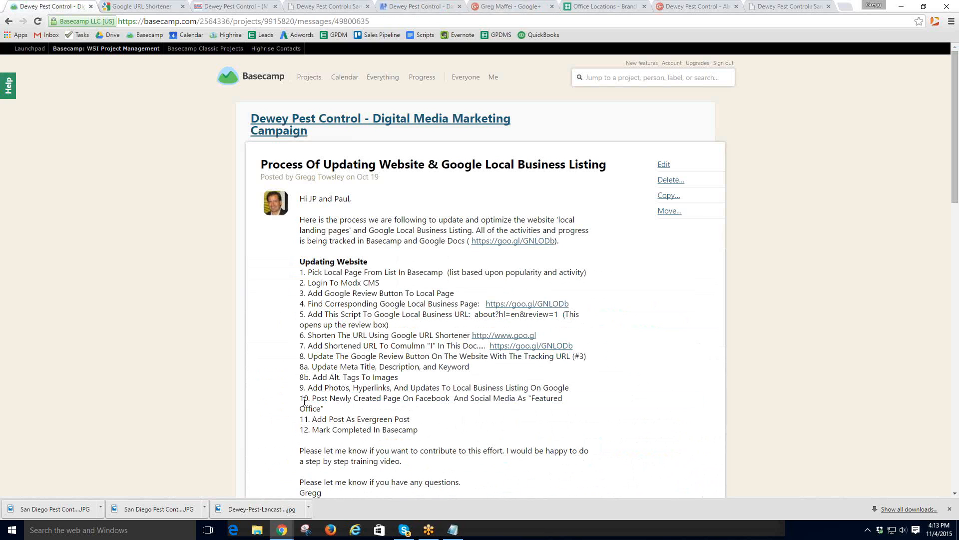
left_click_drag(313, 398, 550, 406)
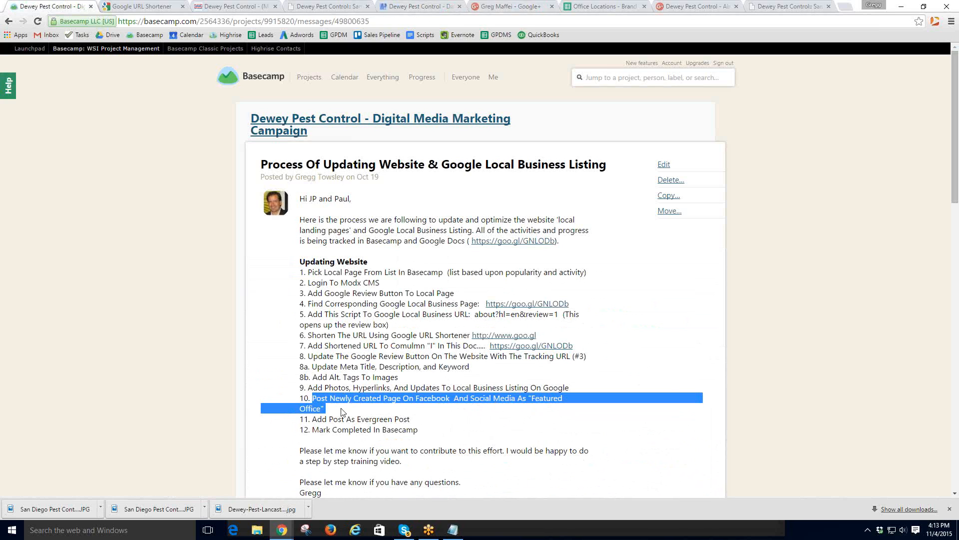
- Load the Hootsuite website in a new browser tab
left_click(845, 6)
type("hoo")
key("Return")
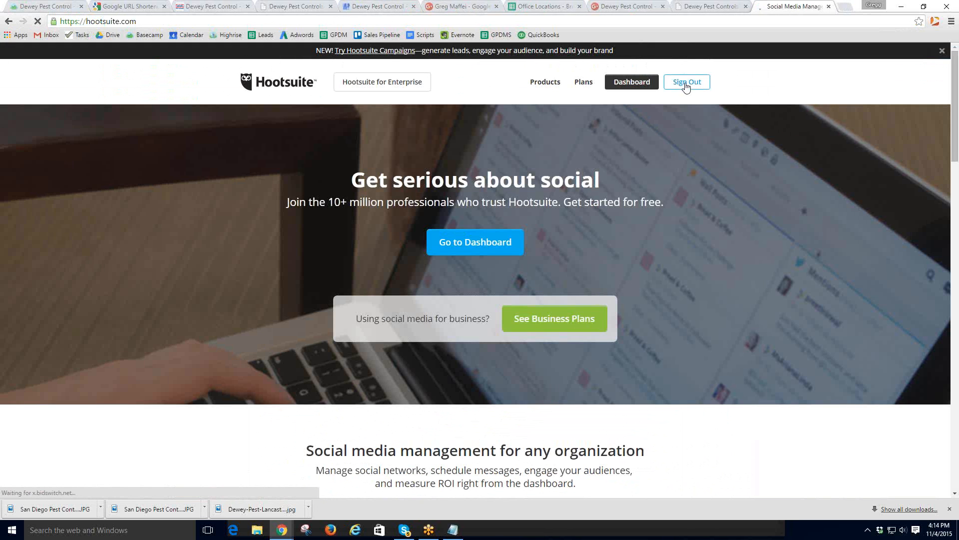
- Sign out of Hootsuite and sign back in to the Dewey Pest account
left_click(688, 82)
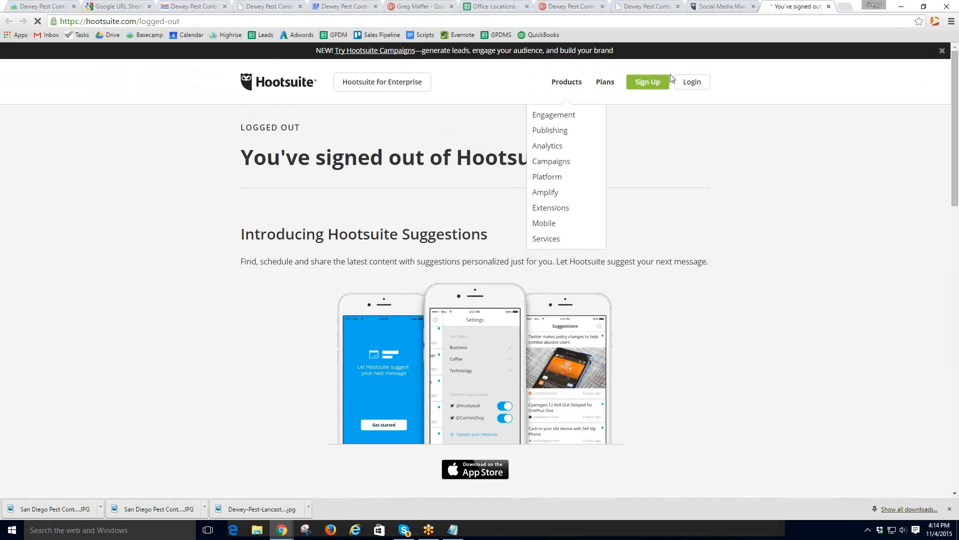
left_click(687, 86)
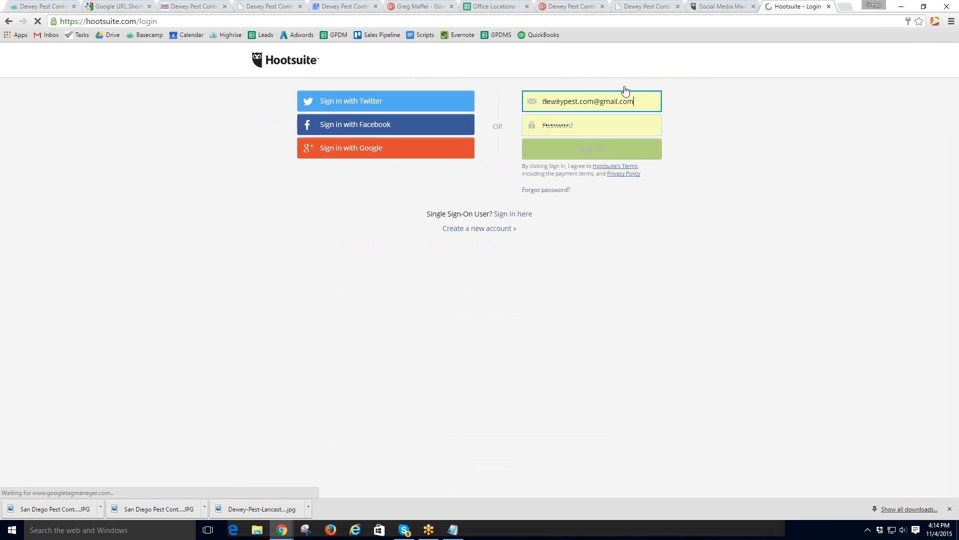
left_click(593, 150)
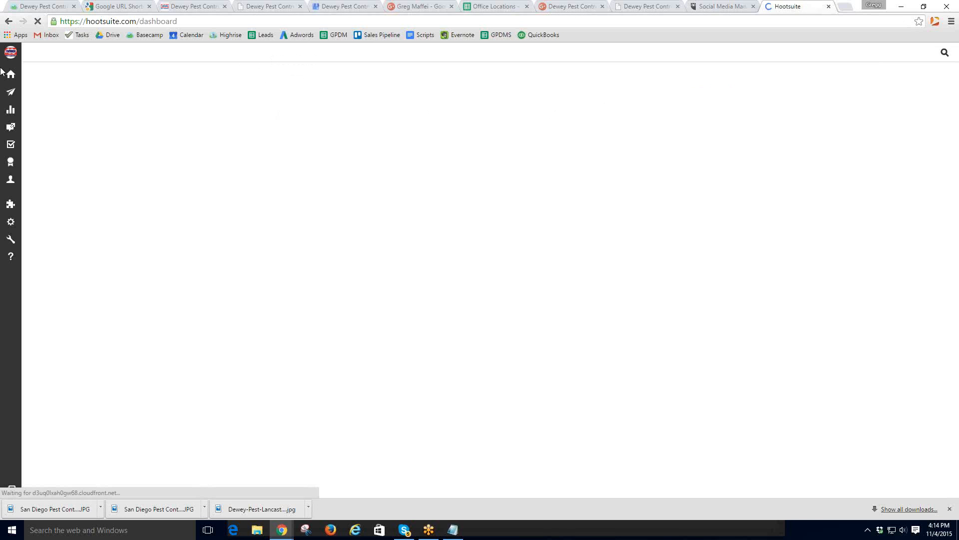
mouse_move(11, 57)
left_click(46, 55)
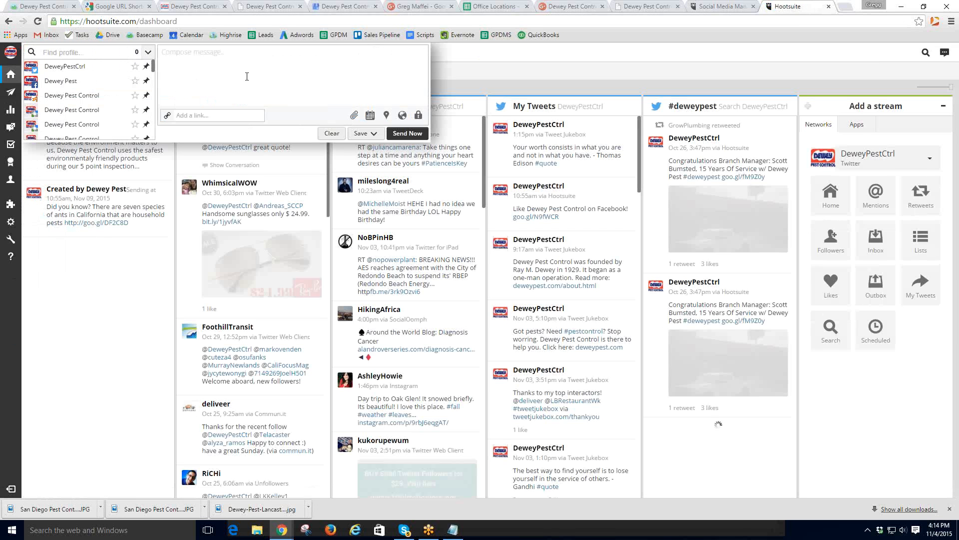
- Close the Google+ review tab and view the member page listing all connected social networks
left_click(574, 7)
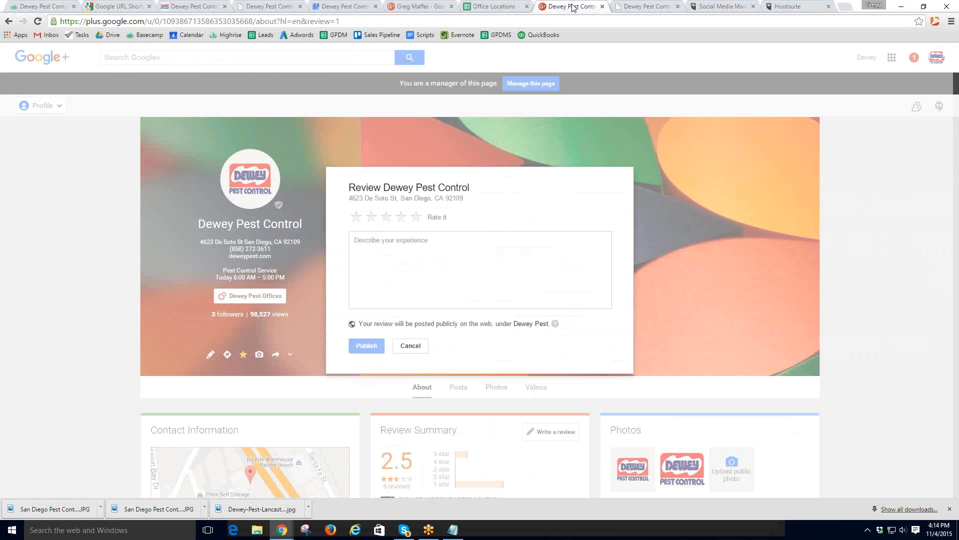
left_click(603, 7)
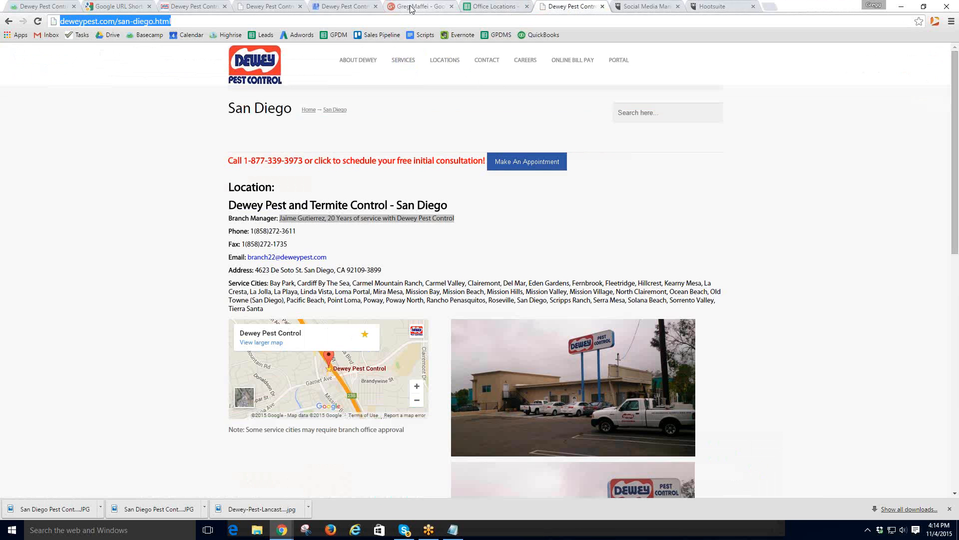
left_click(705, 9)
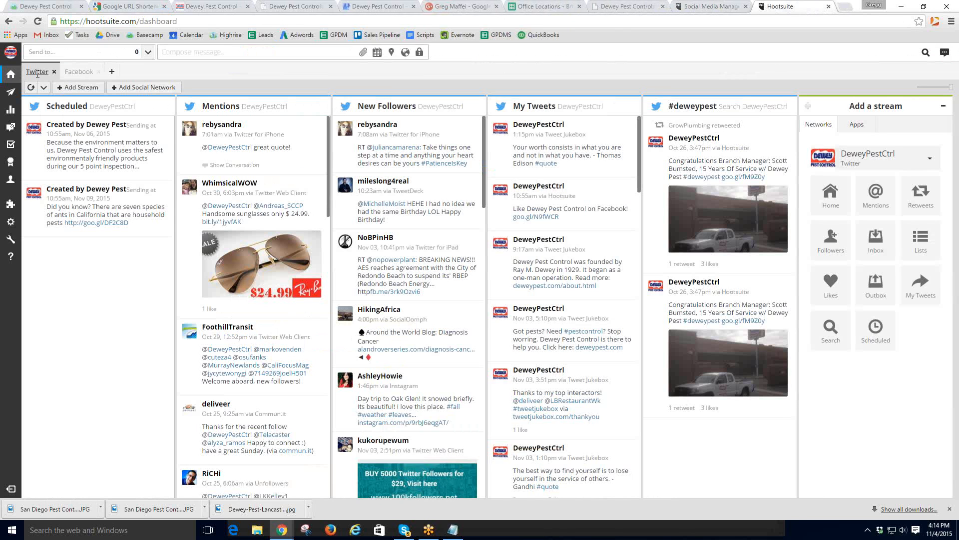
mouse_move(15, 74)
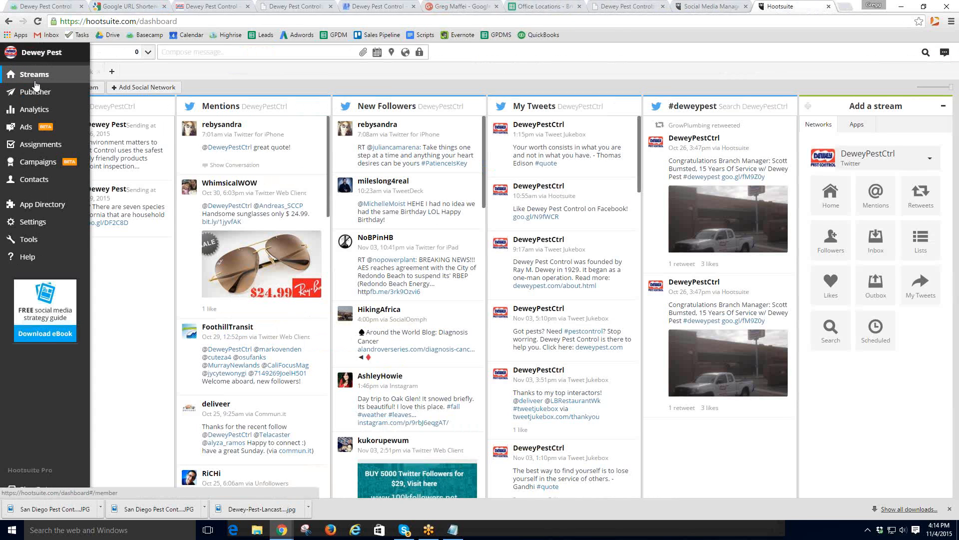
left_click(28, 59)
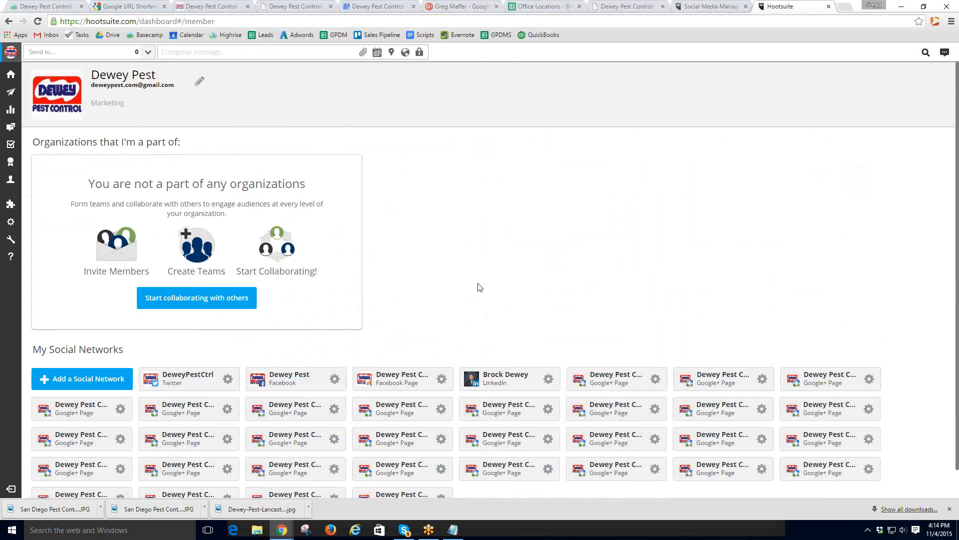
scroll(479, 286, "down", 1)
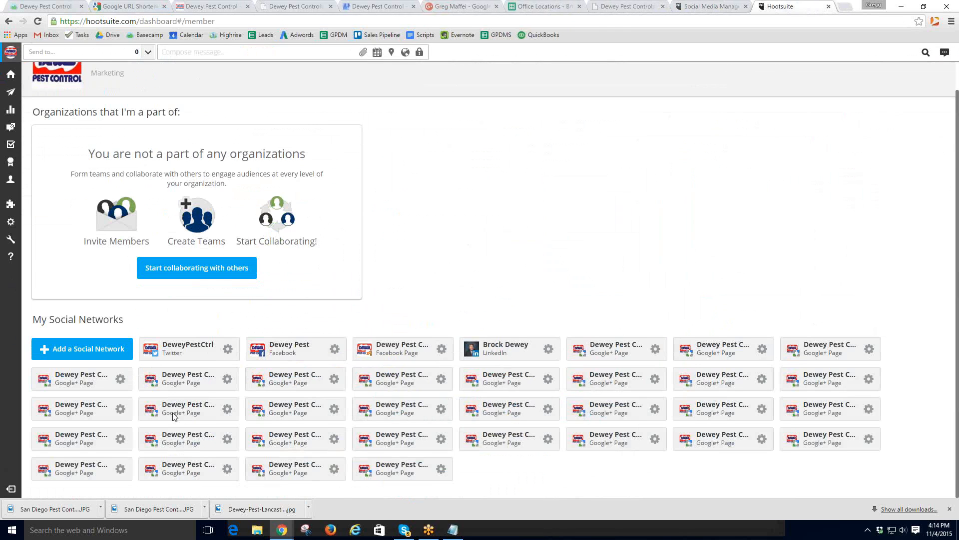
- Paste the San Diego Featured Office message and address it to all 34 profiles except DeweyPestCtrl
left_click(148, 53)
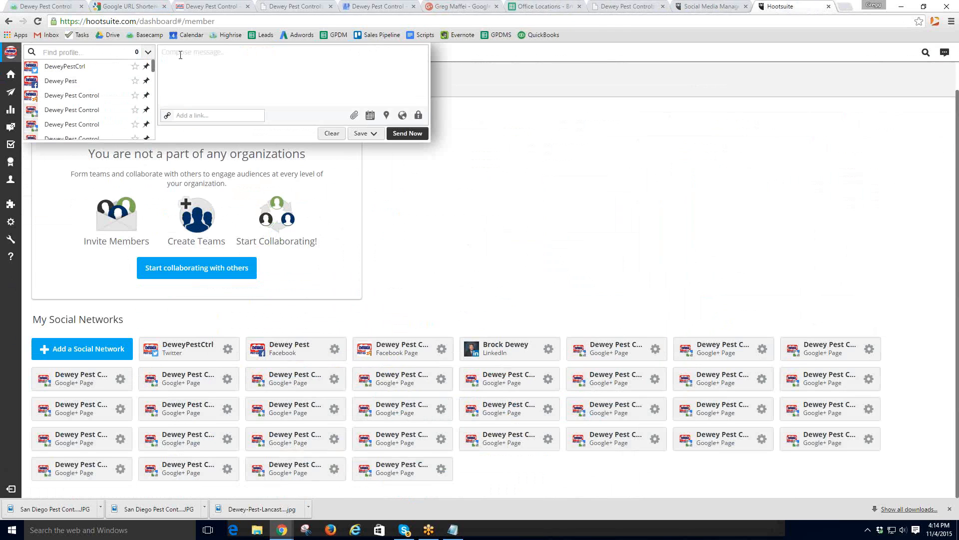
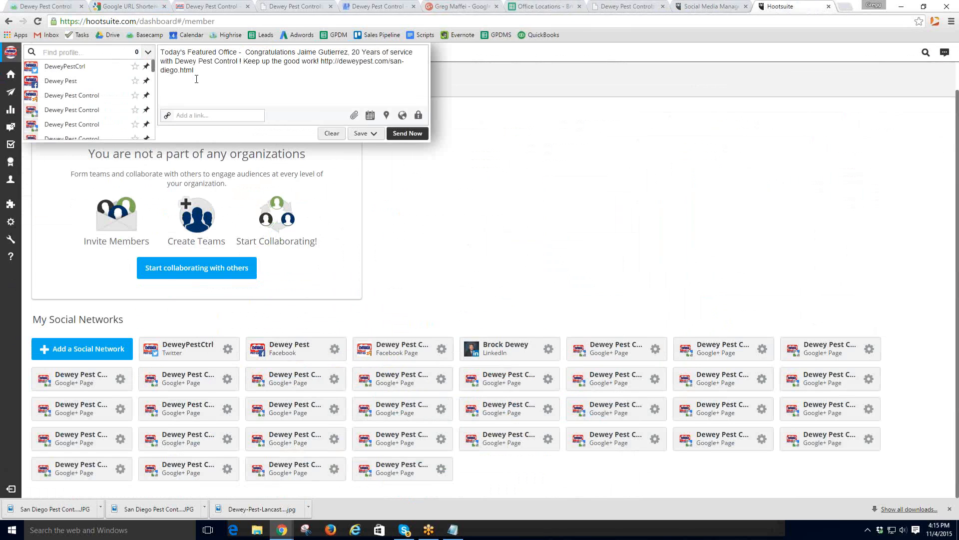
mouse_move(119, 80)
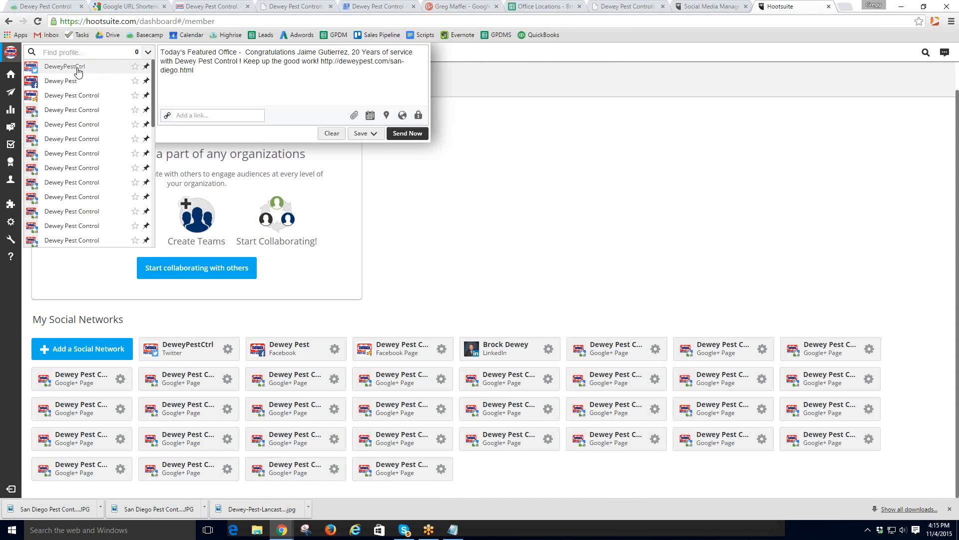
left_click(148, 54)
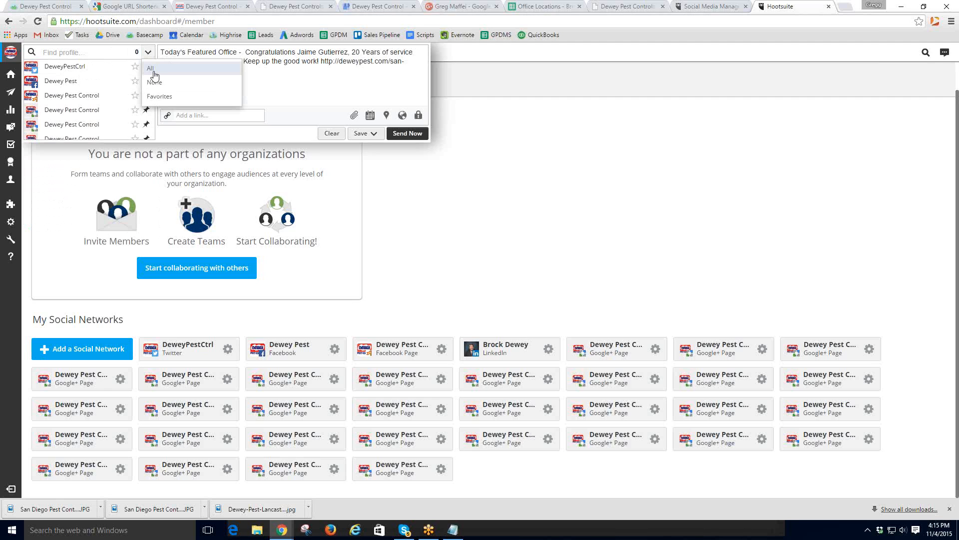
left_click(152, 69)
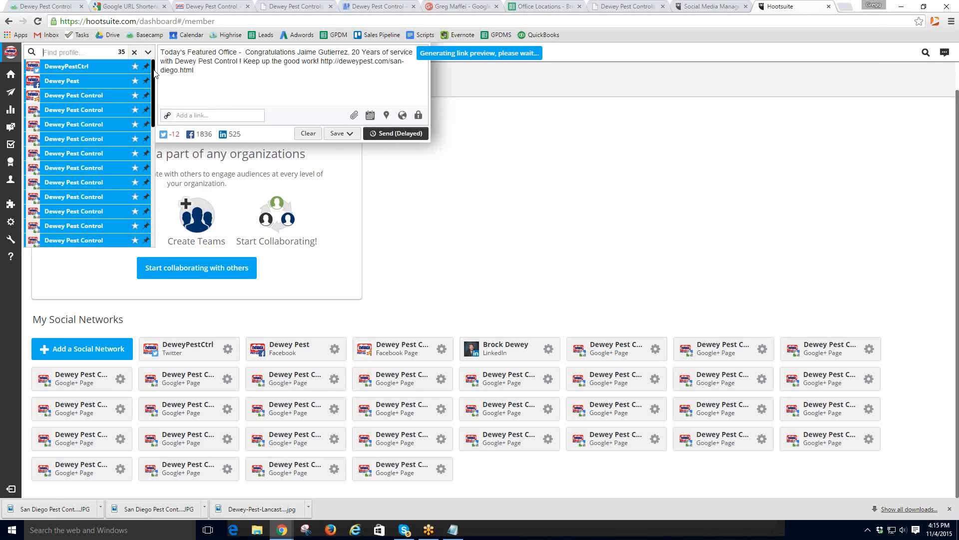
left_click(55, 70)
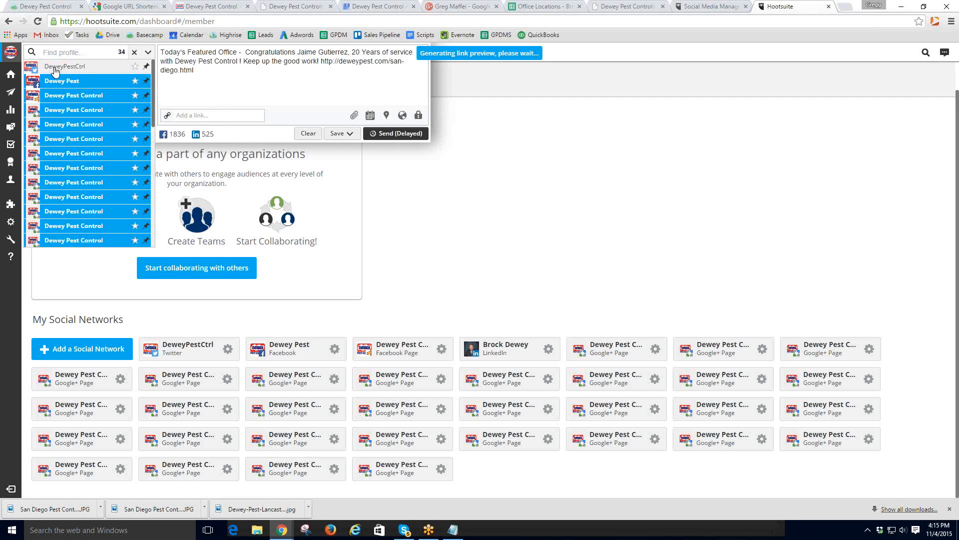
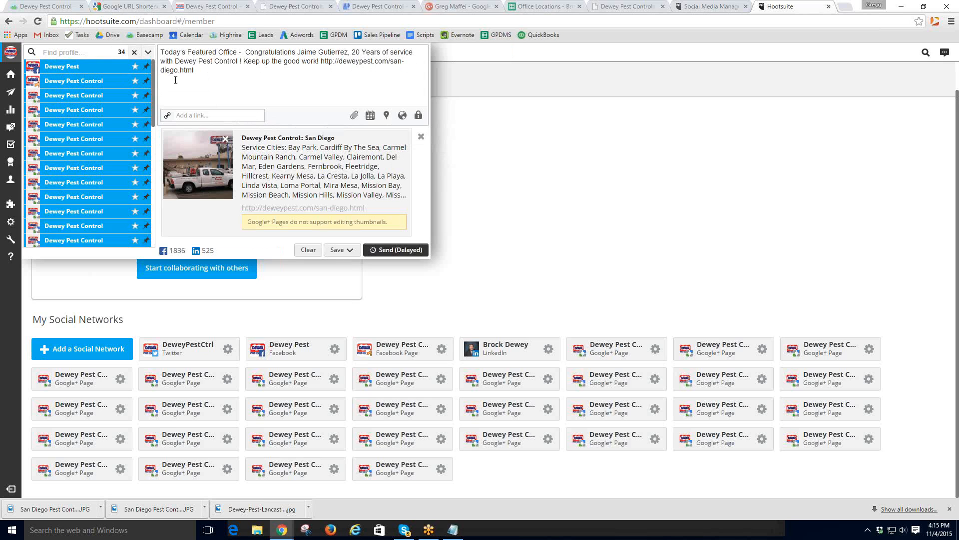
- Review the Send-to profile list and send the San Diego post as a delayed send
mouse_move(149, 71)
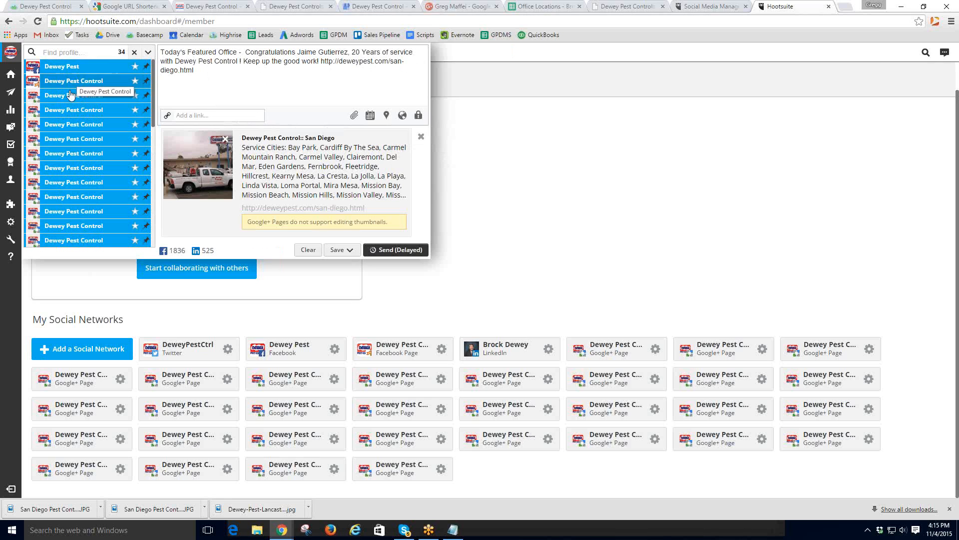
scroll(83, 142, "down", 1)
scroll(82, 142, "down", 3)
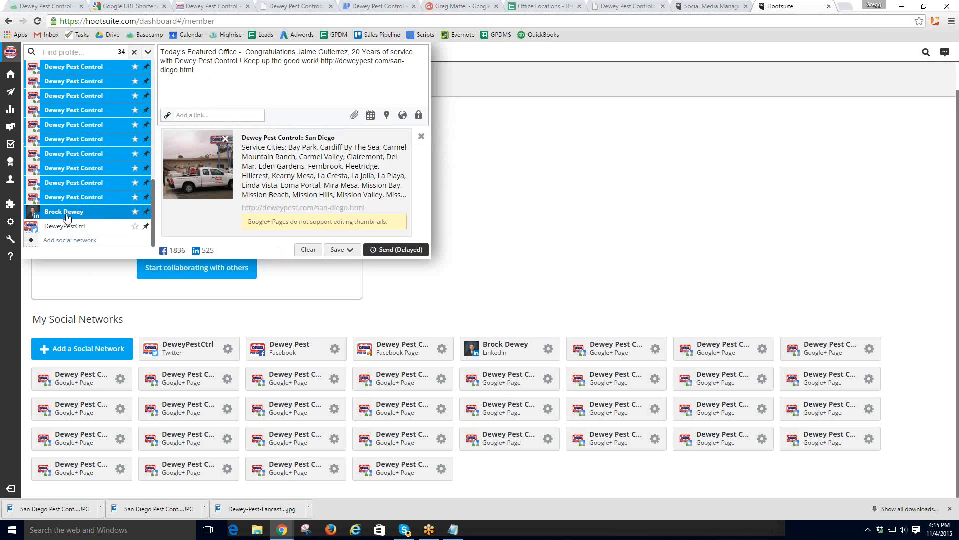
scroll(100, 185, "up", 5)
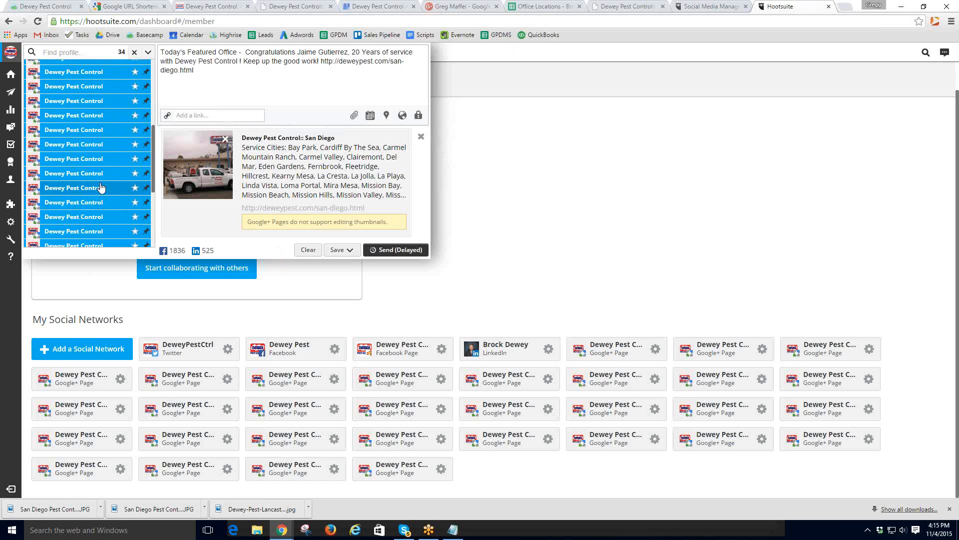
left_click(389, 254)
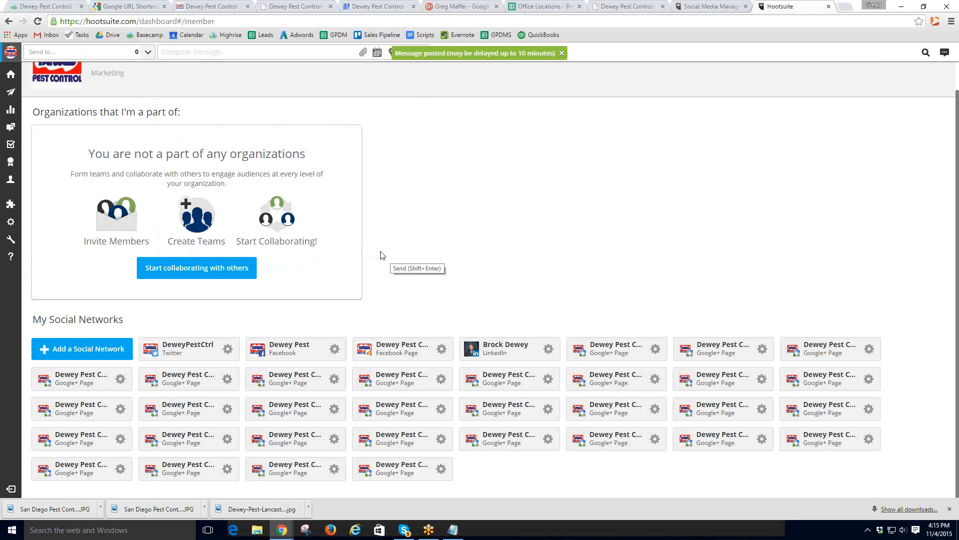
- Select all profiles and paste the San Diego featured-office message into the composer
left_click(148, 54)
left_click(150, 68)
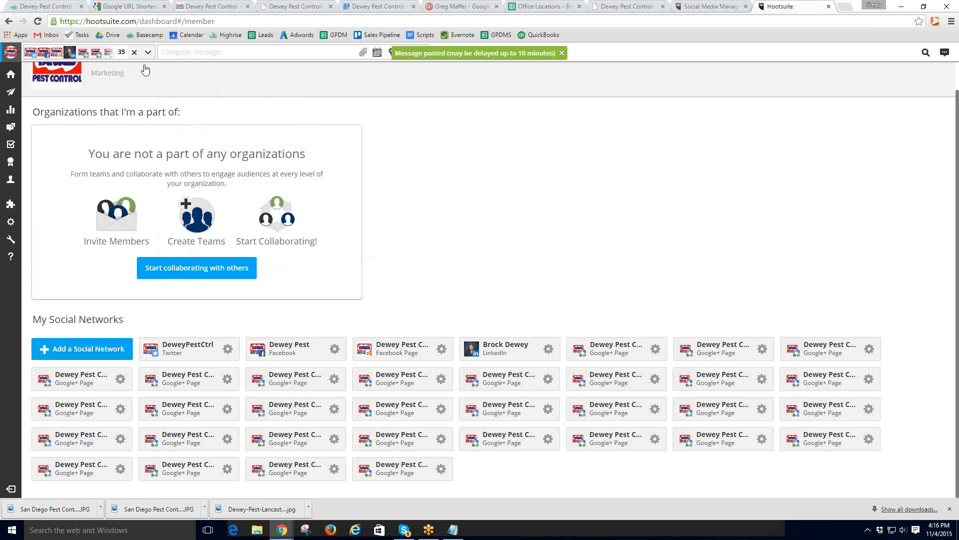
left_click(33, 58)
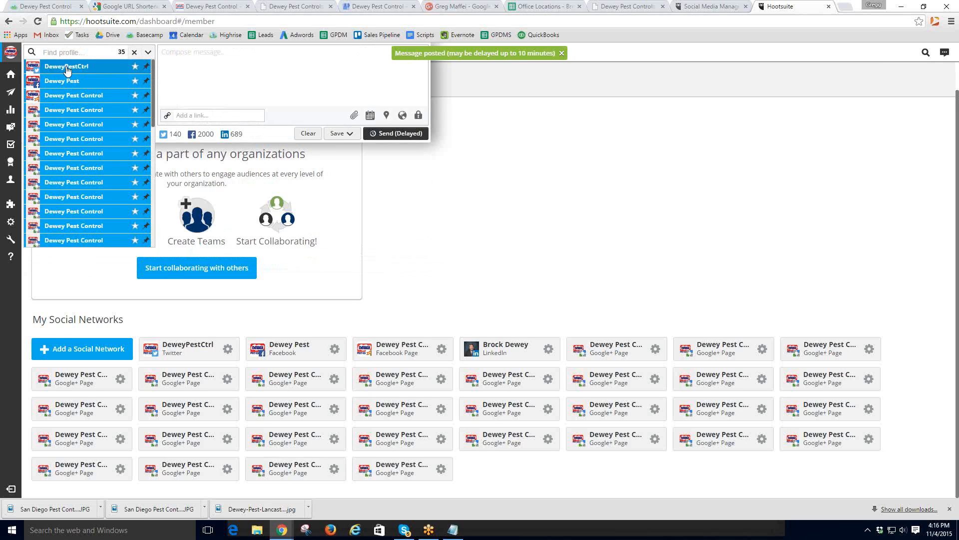
left_click(189, 56)
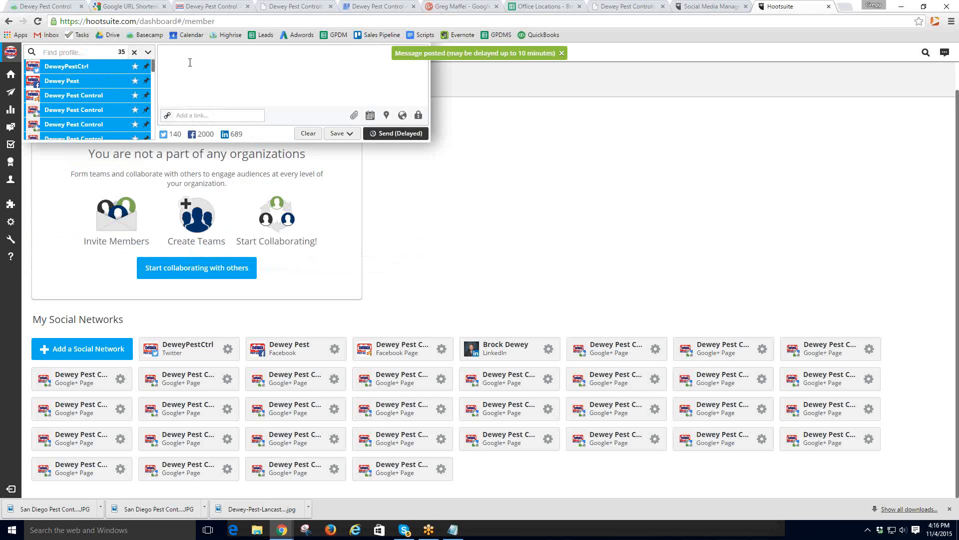
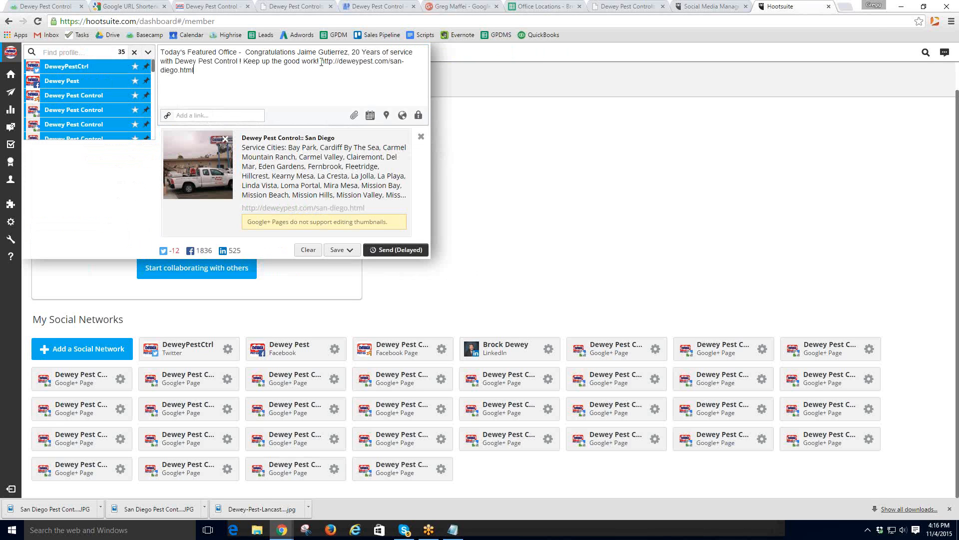
- Limit the recipients to DeweyPestCtrl and delete the message's closing sentence to fit the tweet
left_click(148, 52)
left_click(153, 86)
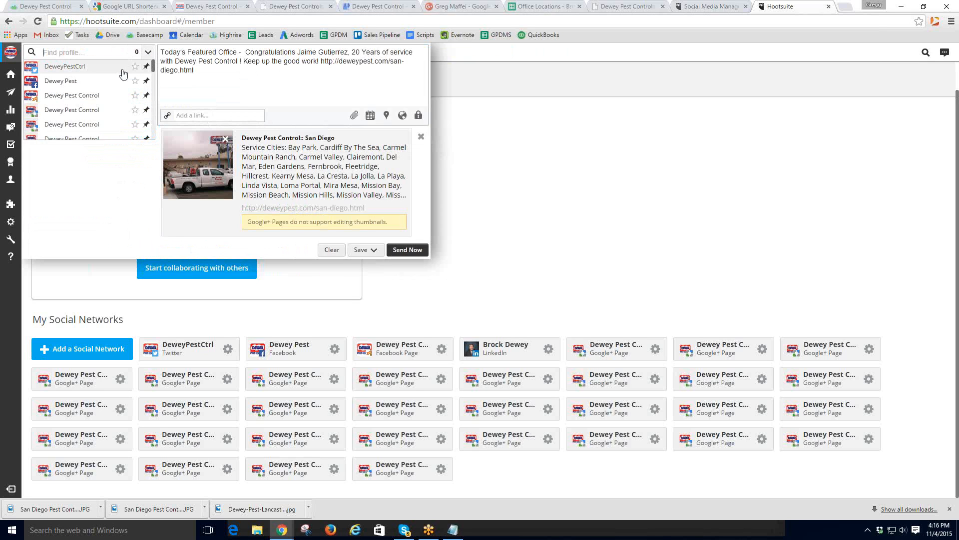
left_click(65, 68)
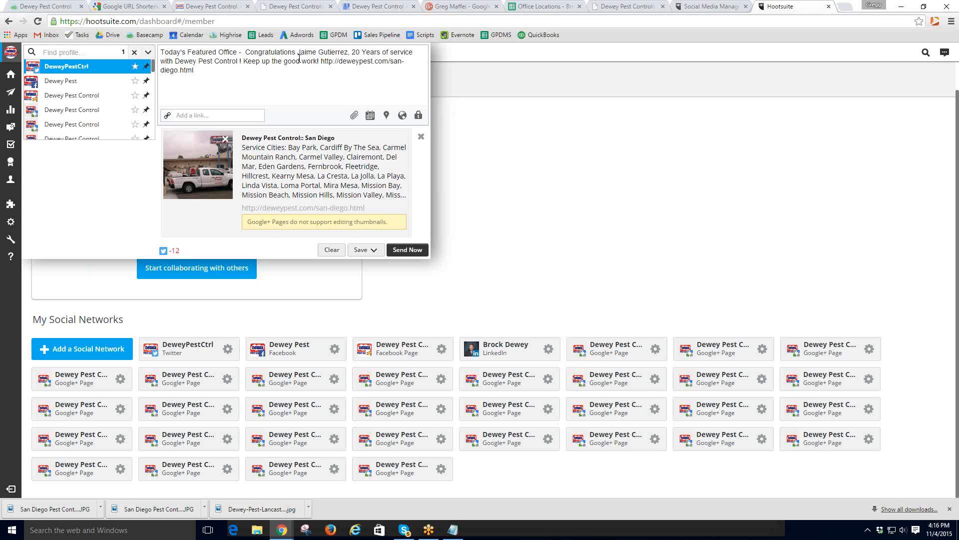
left_click_drag(319, 62, 415, 54)
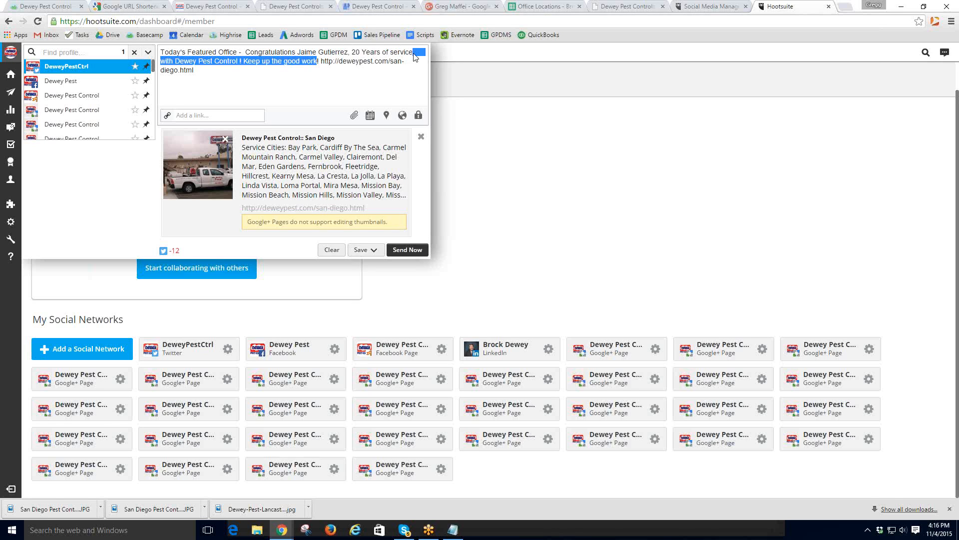
key("BackSpace")
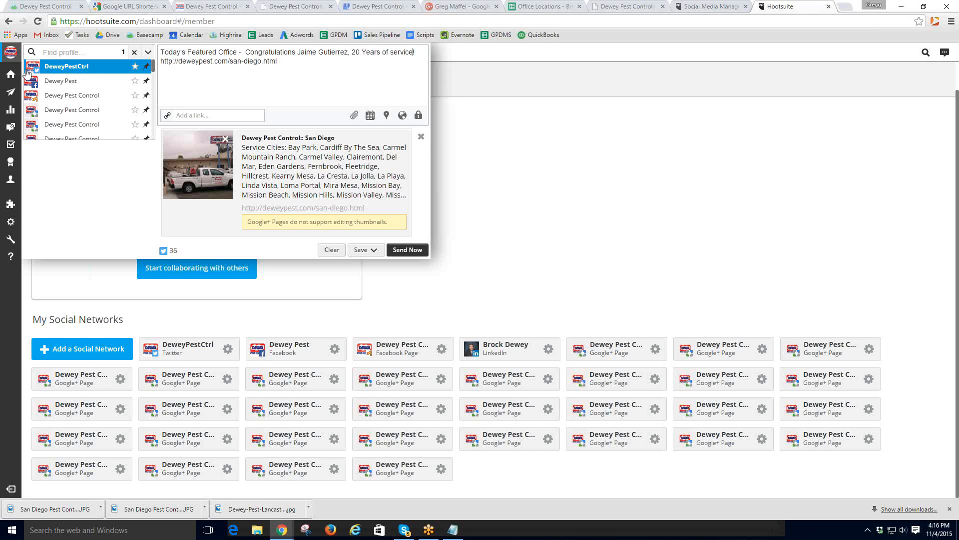
mouse_move(36, 76)
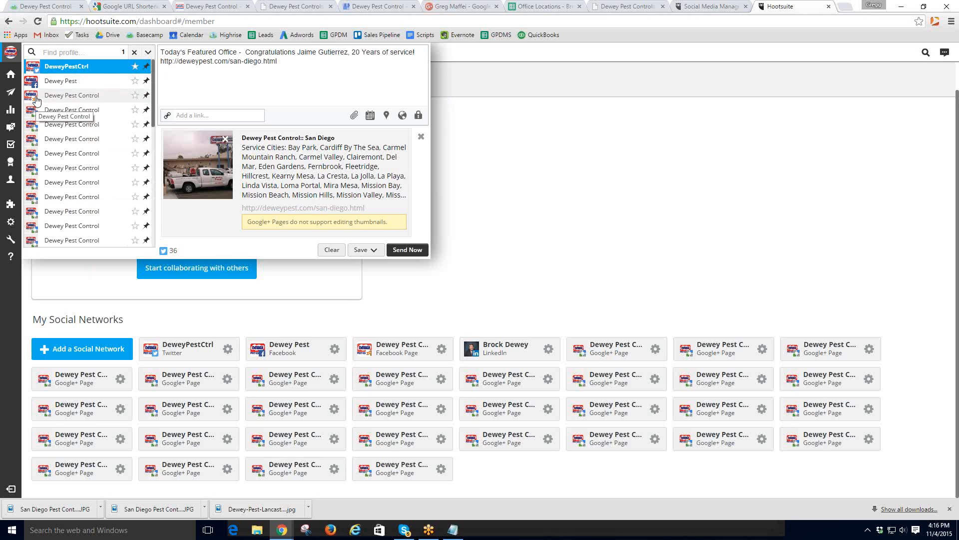
left_click(322, 67)
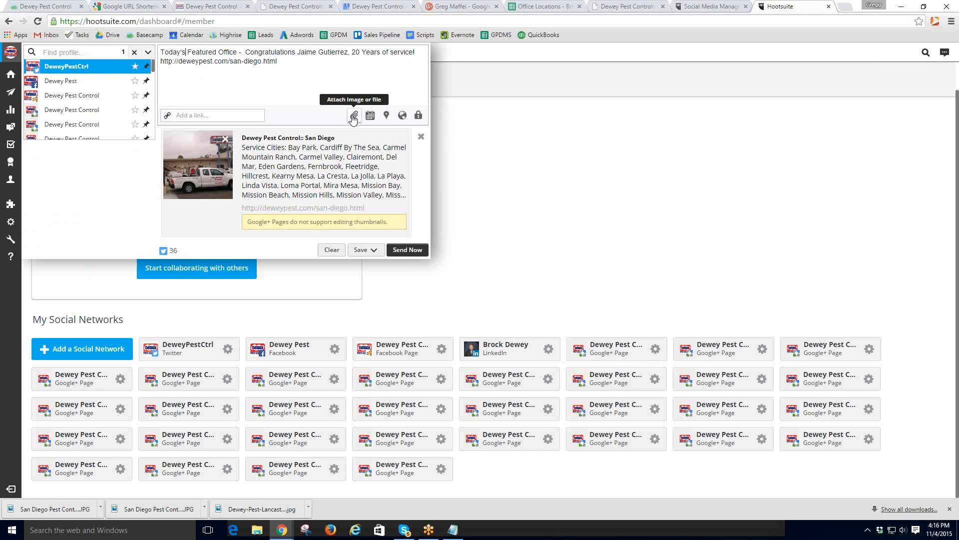
- Attach two San Diego office photos, including the San Diego Pest Control Company image
left_click(353, 117)
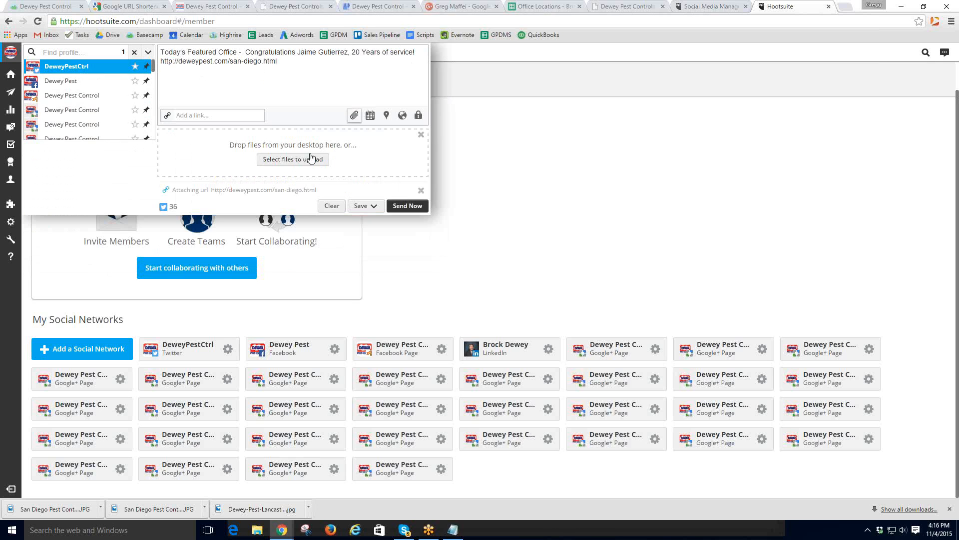
left_click(307, 158)
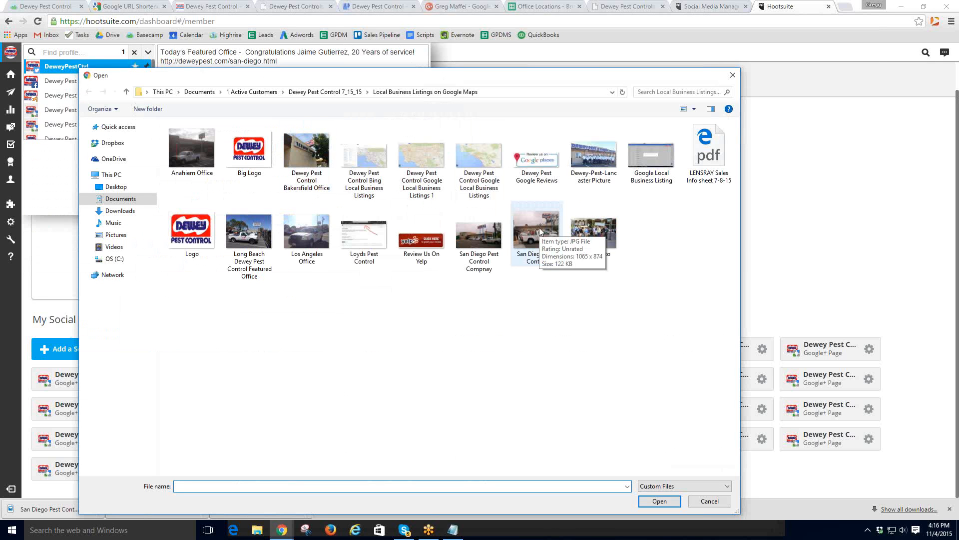
double_click(539, 228)
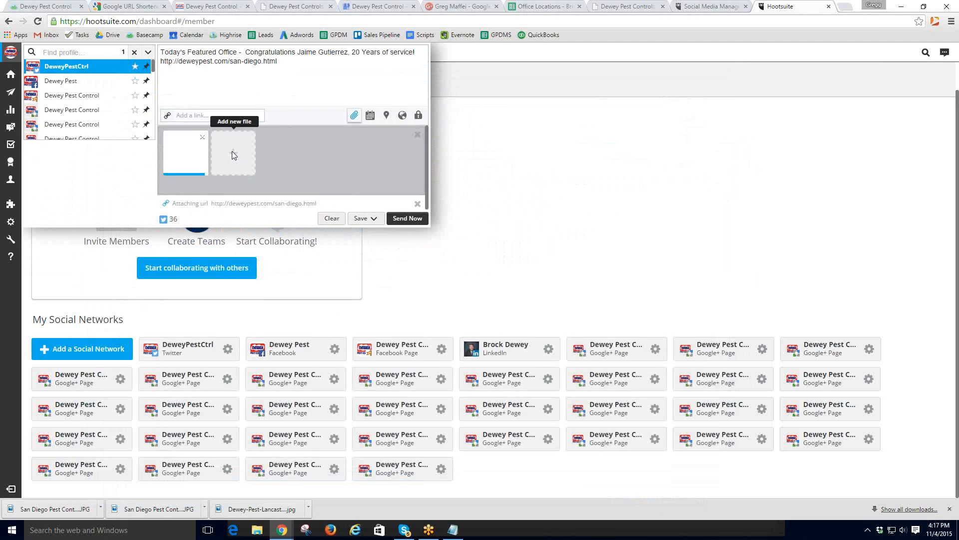
left_click(234, 156)
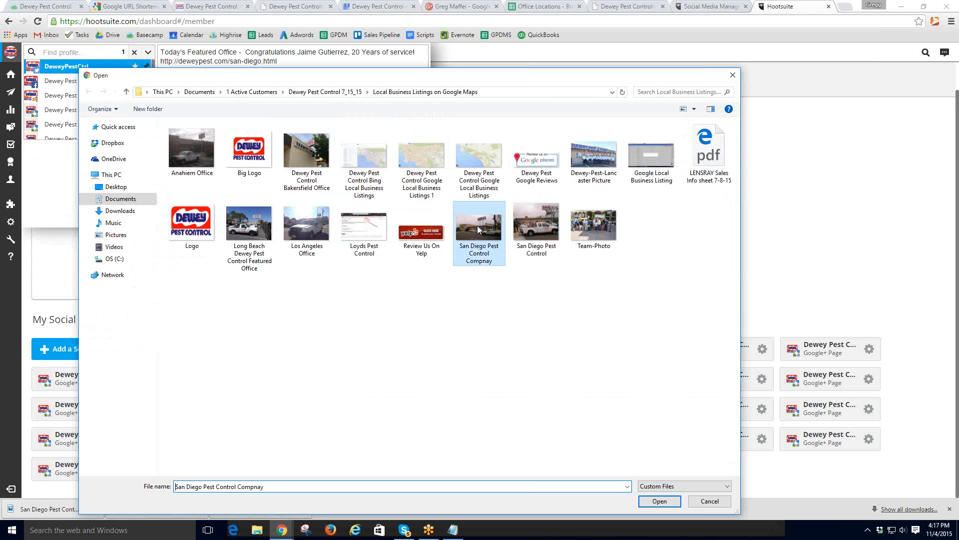
double_click(477, 226)
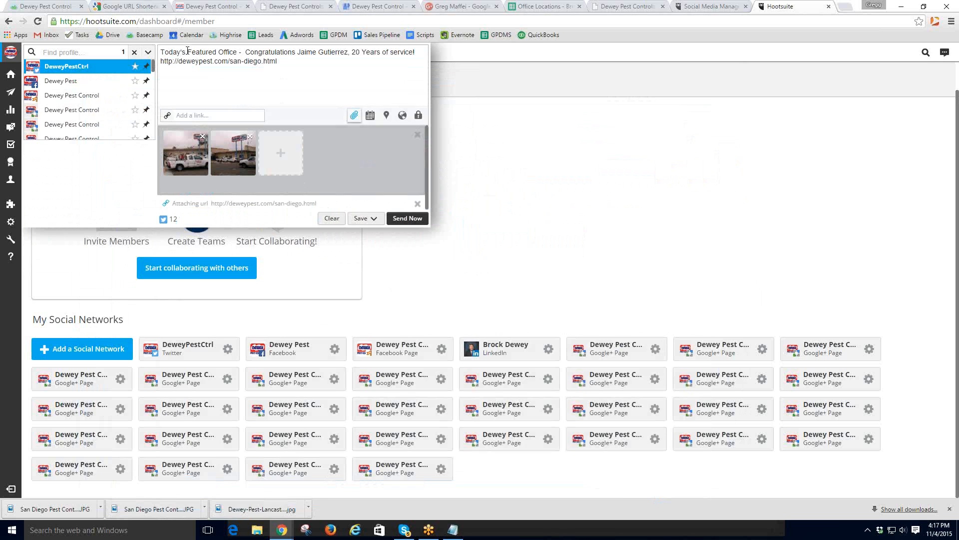
- Insert 'San Diego -' after Today's Featured Office and post the tweet immediately
left_click(245, 52)
type("San Diego")
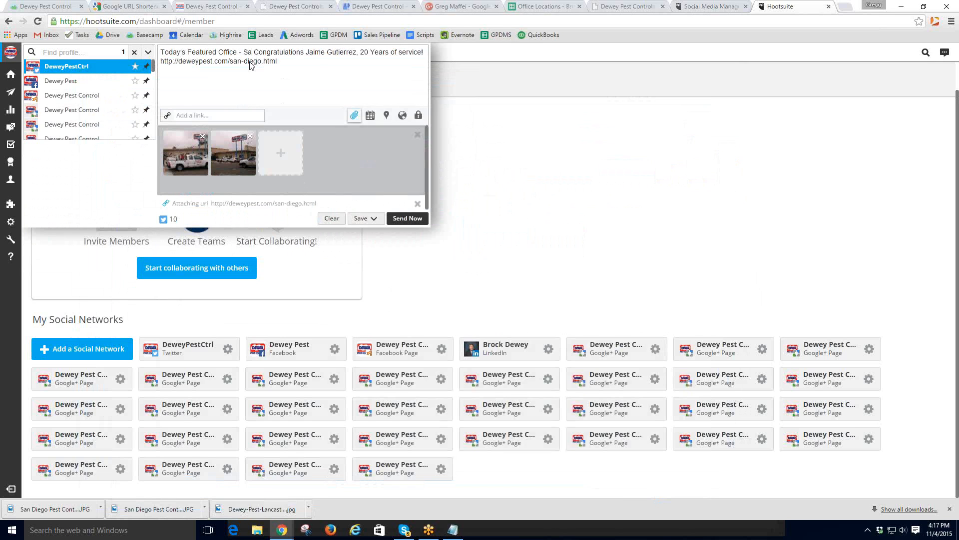
type("-")
key("BackSpace")
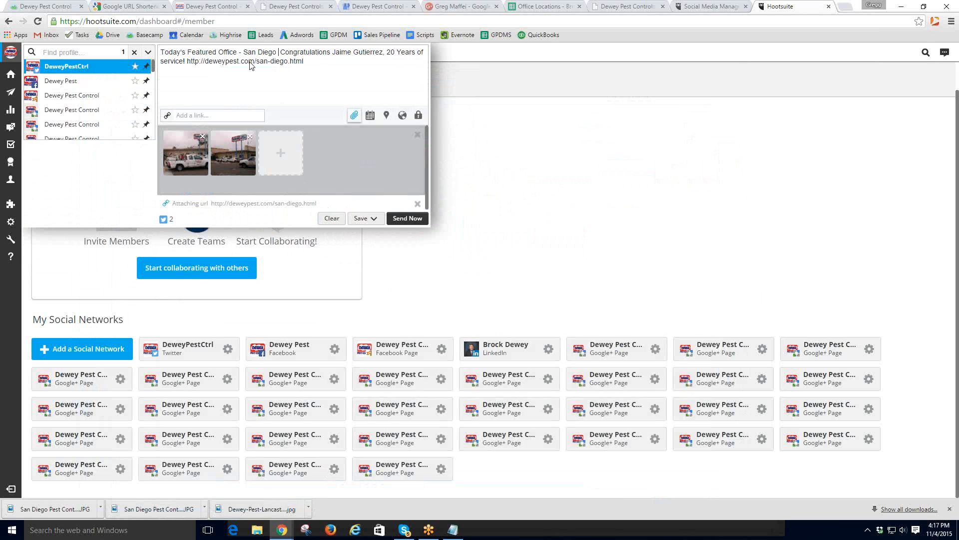
type("-")
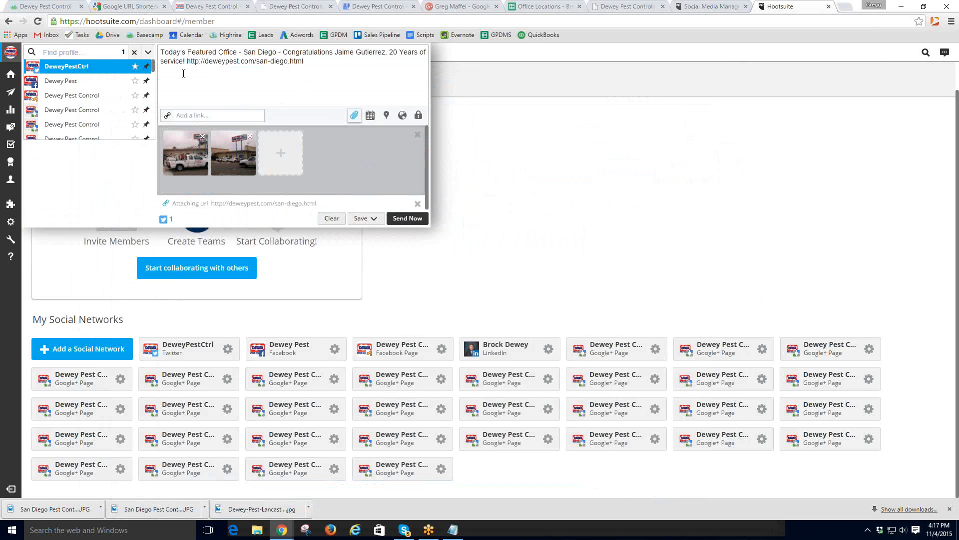
mouse_move(113, 73)
left_click(406, 220)
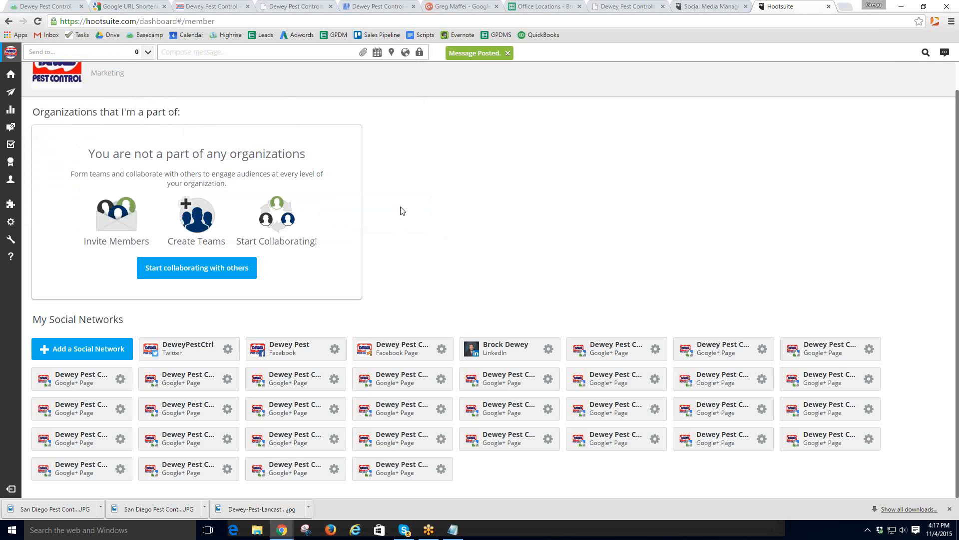
- Highlight checklist steps 10 and 11, including Add Post As Evergreen Post
left_click(44, 7)
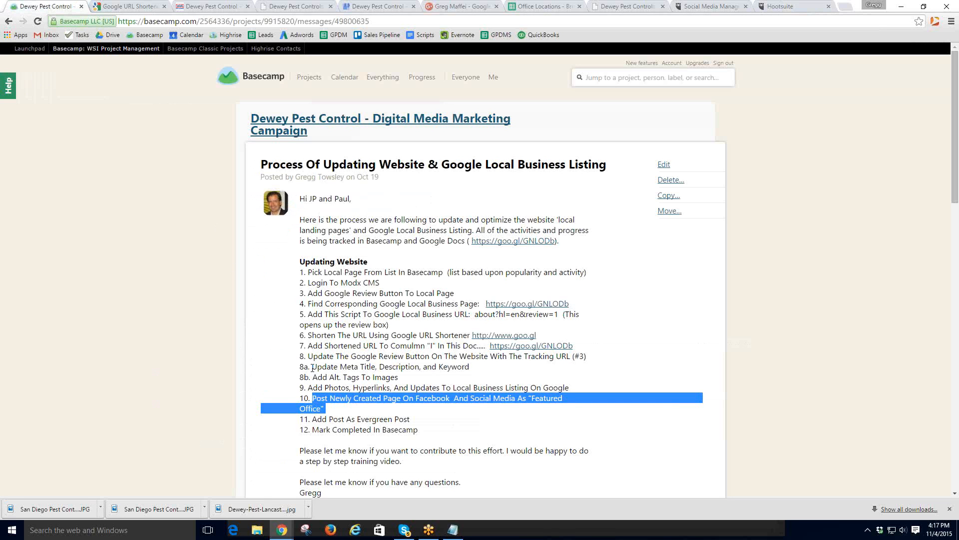
left_click(332, 409)
left_click_drag(314, 401, 560, 406)
left_click(334, 409)
left_click_drag(312, 418, 415, 416)
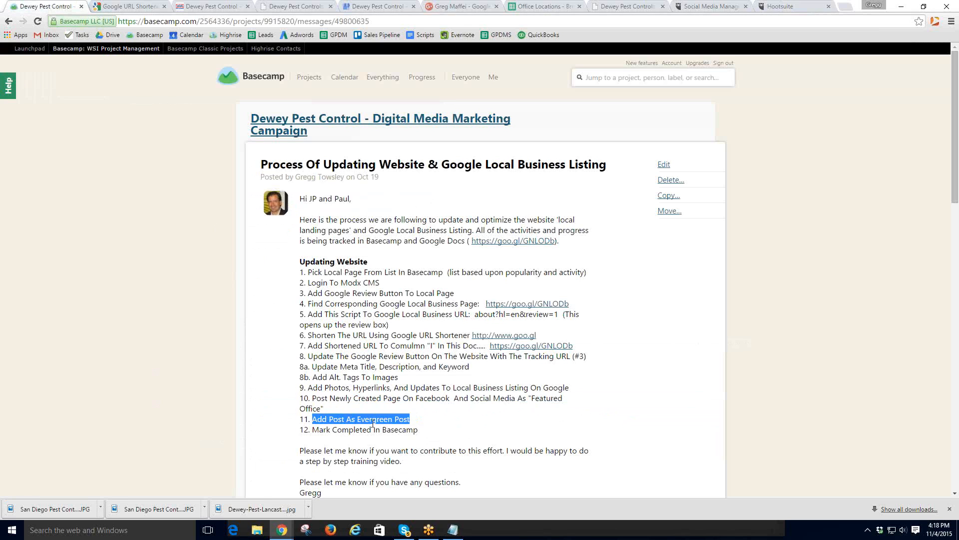
left_click(419, 422)
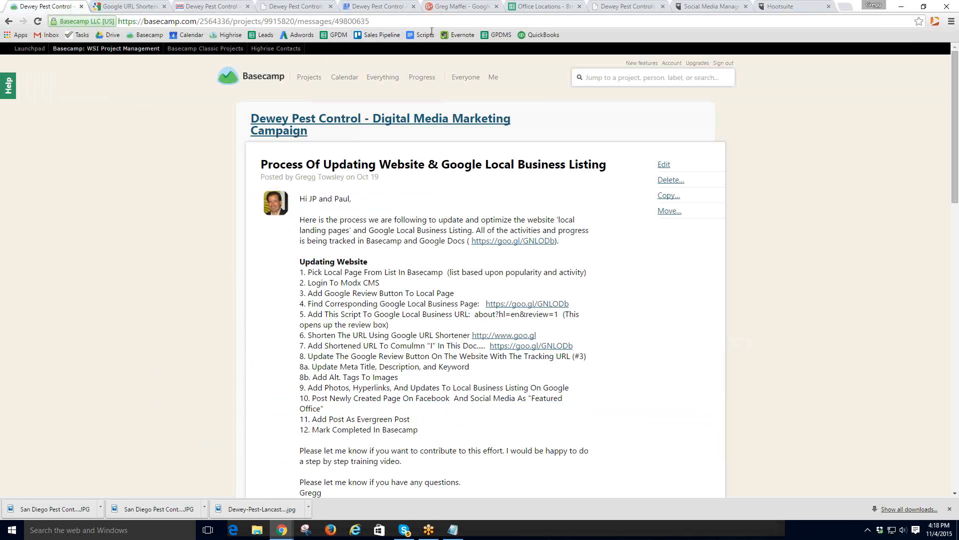
- Glance at the Office Locations spreadsheet, then return to the Basecamp checklist
left_click(554, 10)
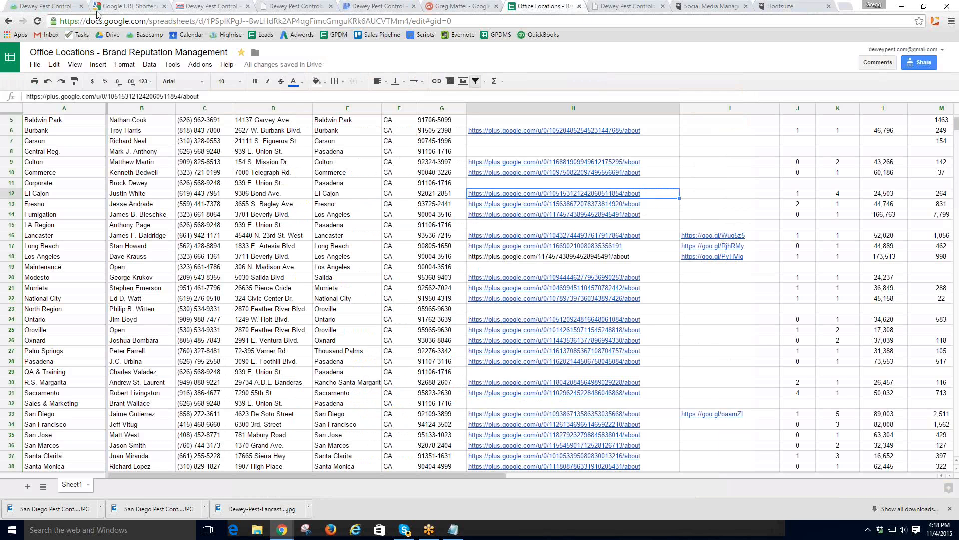
left_click(47, 7)
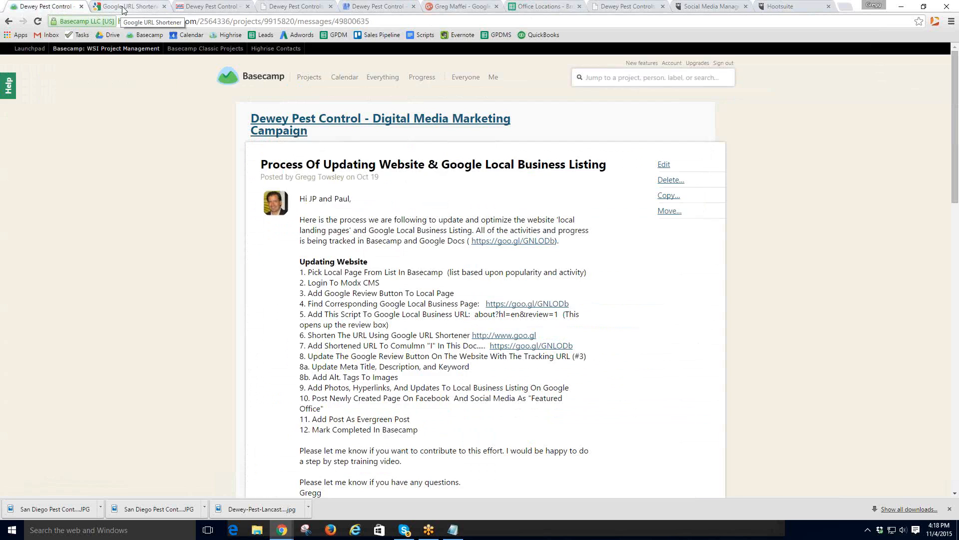
left_click(125, 8)
- Open the Dewey Pest Control marketing spreadsheet's Evergreen Social Posts sheet and select empty cell A37
left_click(109, 35)
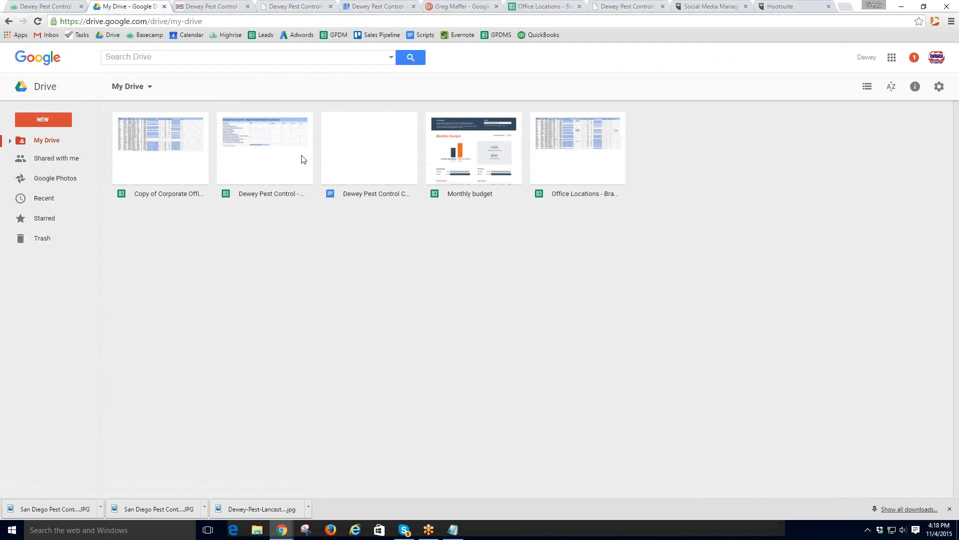
double_click(269, 161)
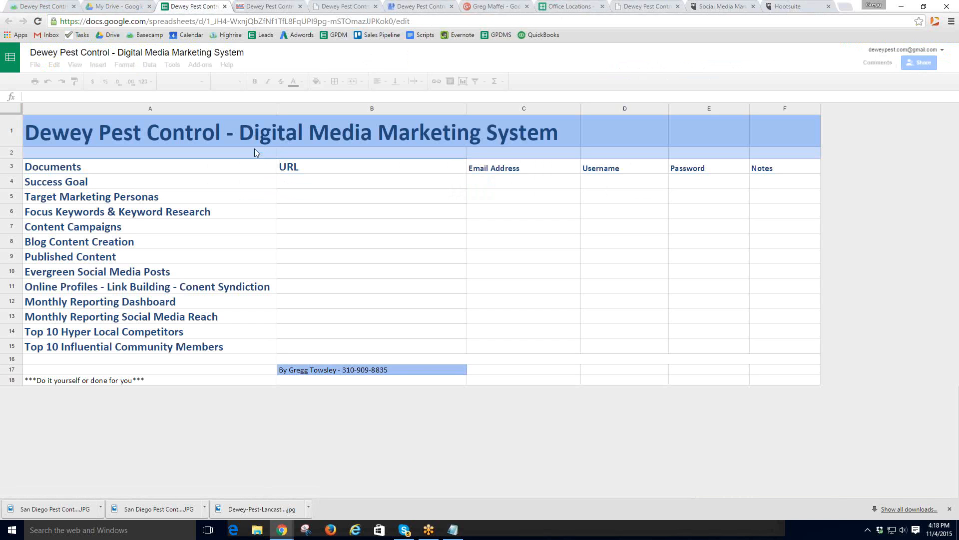
left_click(949, 509)
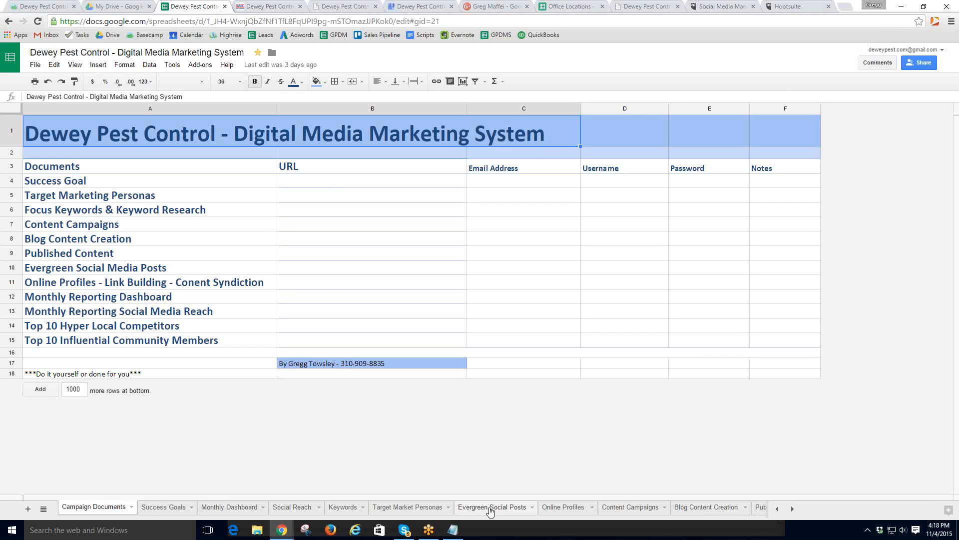
left_click(491, 507)
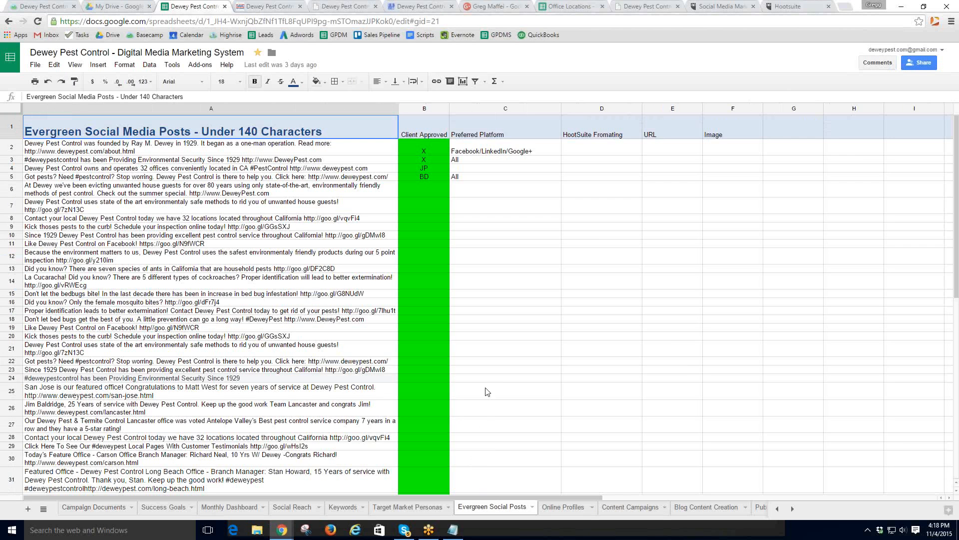
scroll(485, 390, "down", 6)
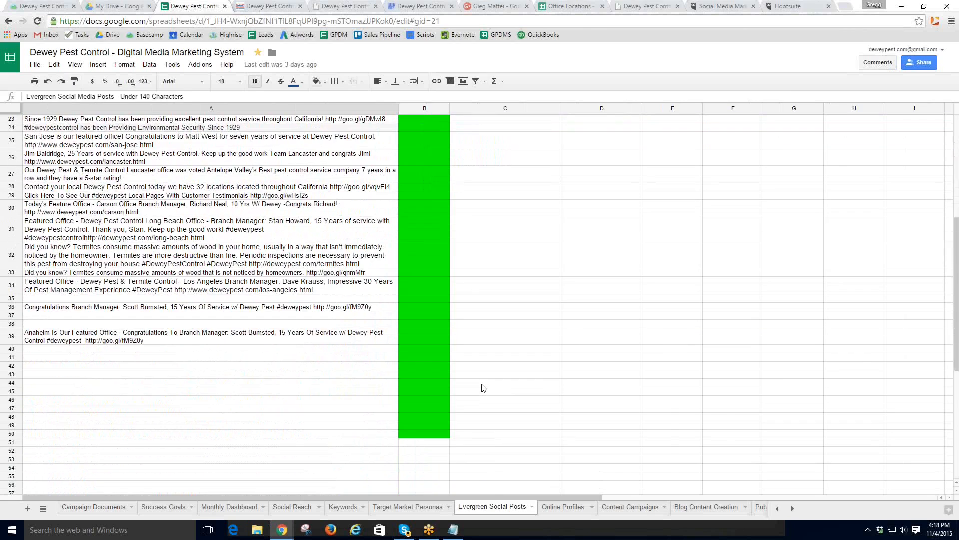
scroll(483, 389, "down", 2)
left_click(55, 249)
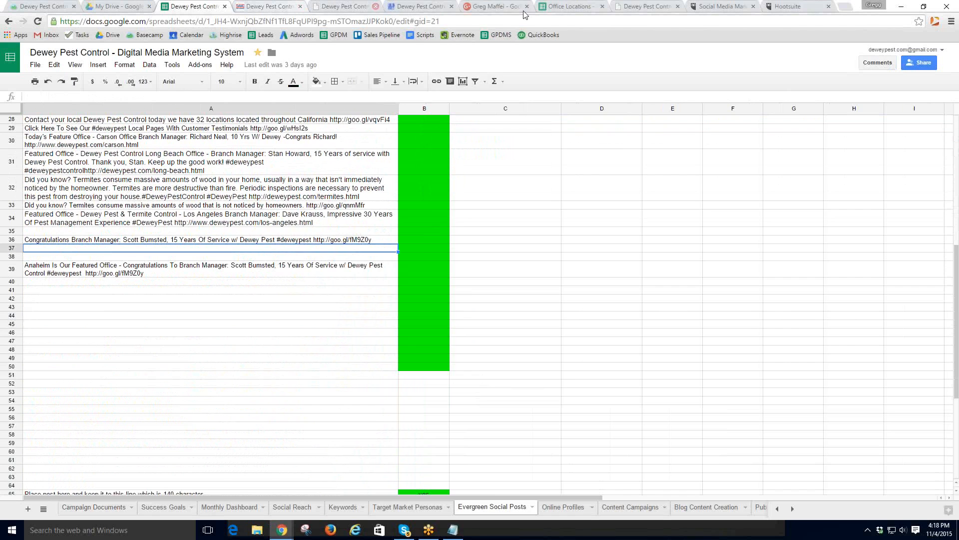
left_click(791, 8)
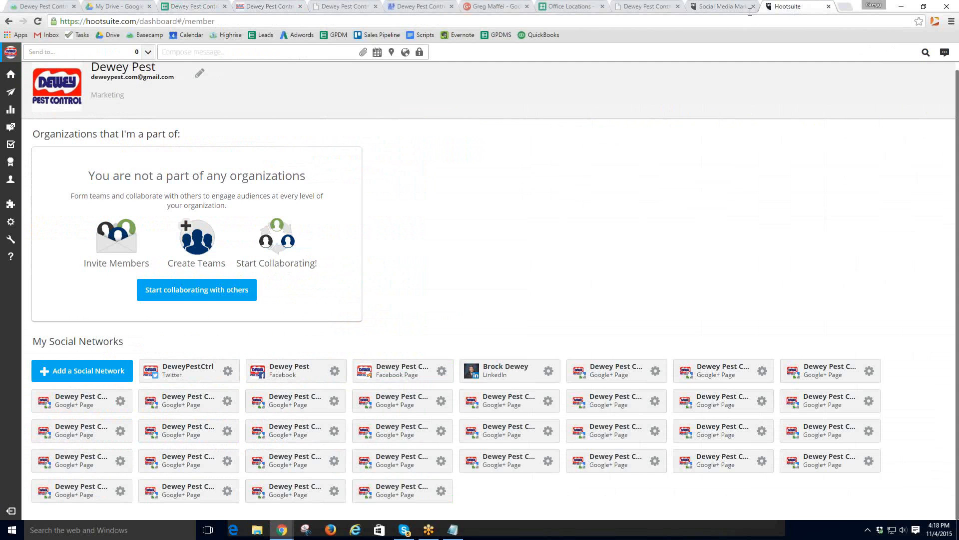
- Load Facebook and open the Dewey Pest Control business page via search
left_click(667, 21)
type("facebook")
key("Return")
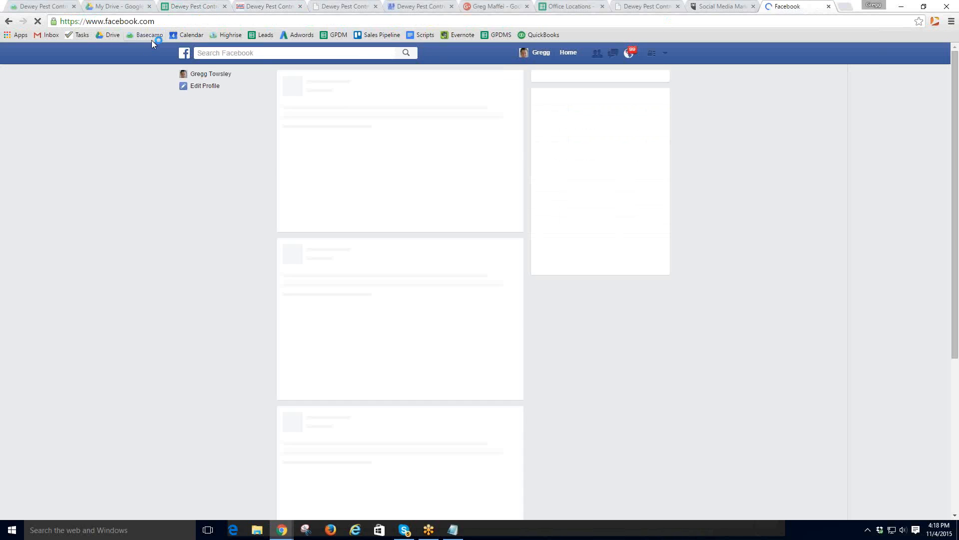
left_click(229, 53)
type("dew")
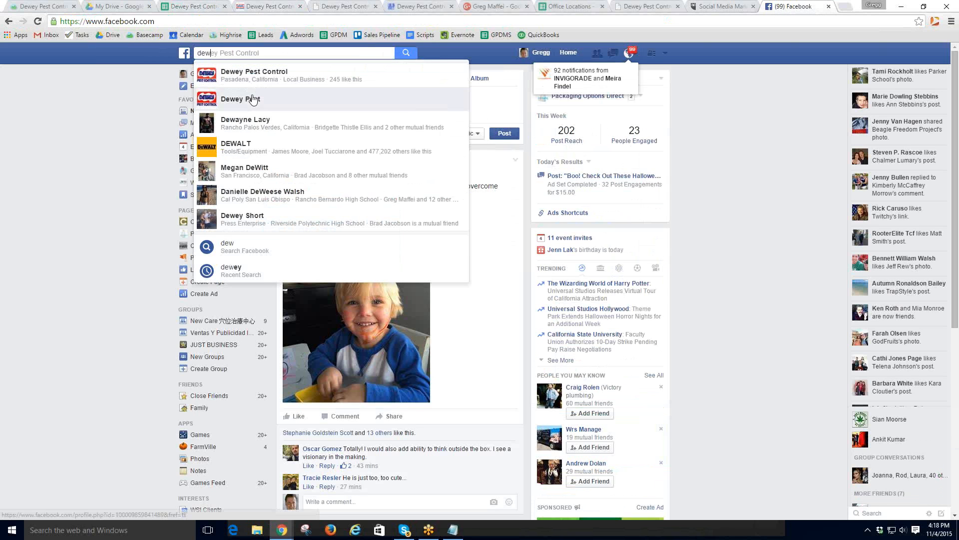
left_click(253, 100)
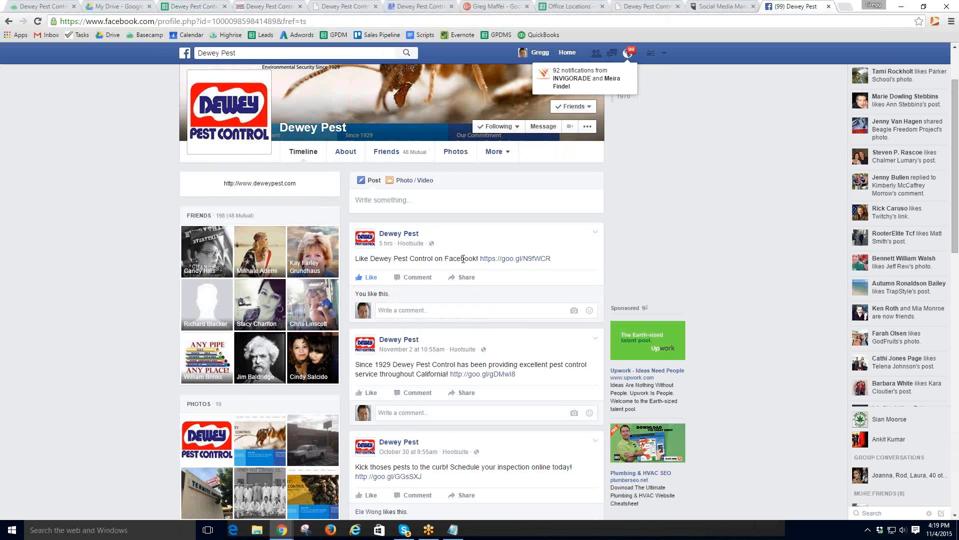
scroll(463, 259, "up", 2)
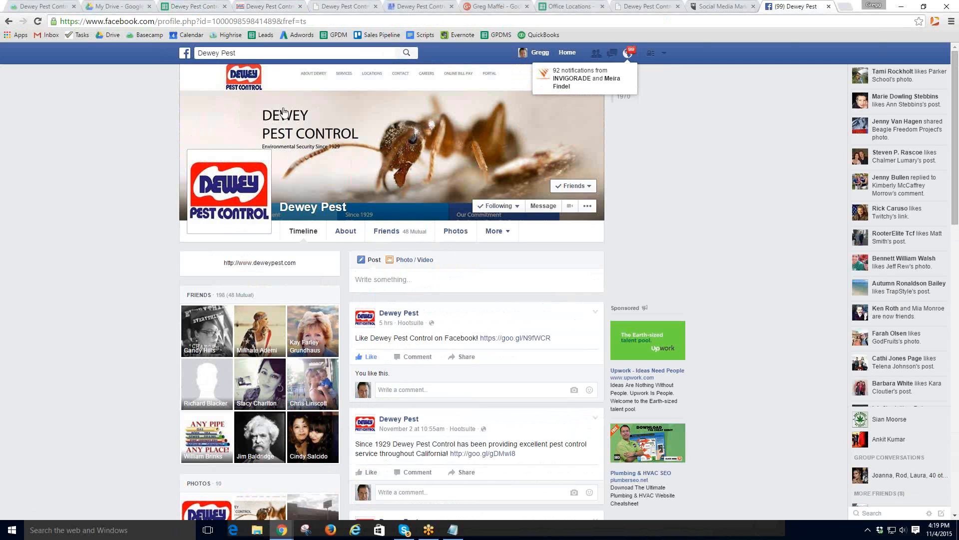
left_click(248, 52)
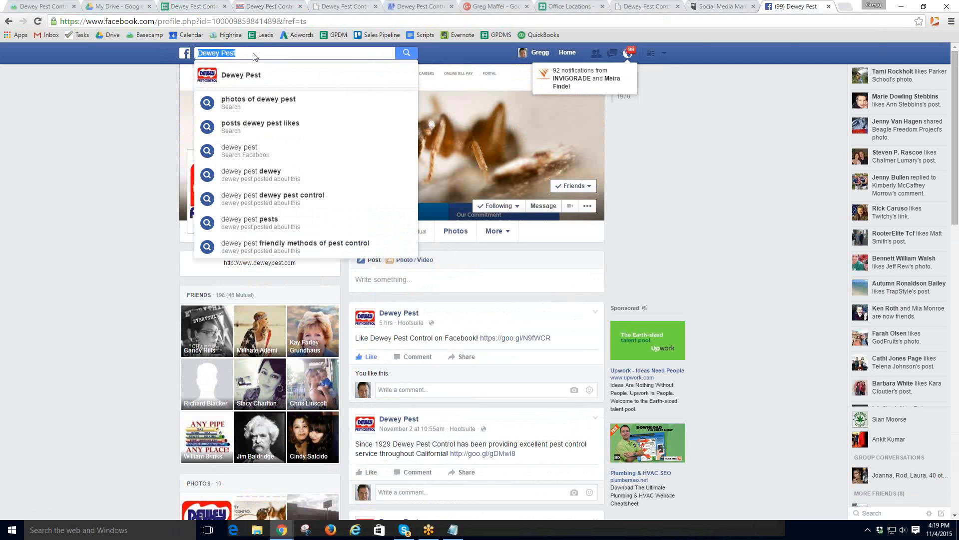
left_click(269, 53)
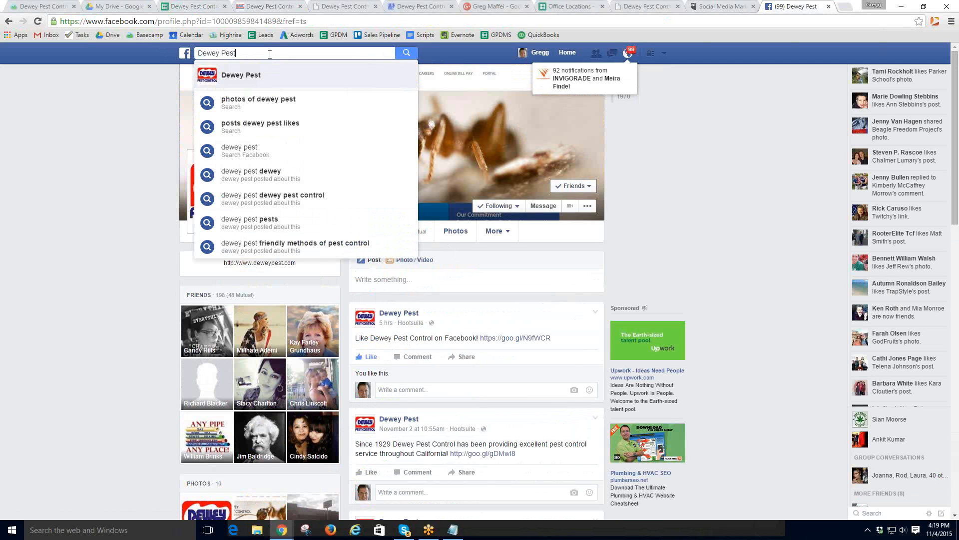
left_click(272, 74)
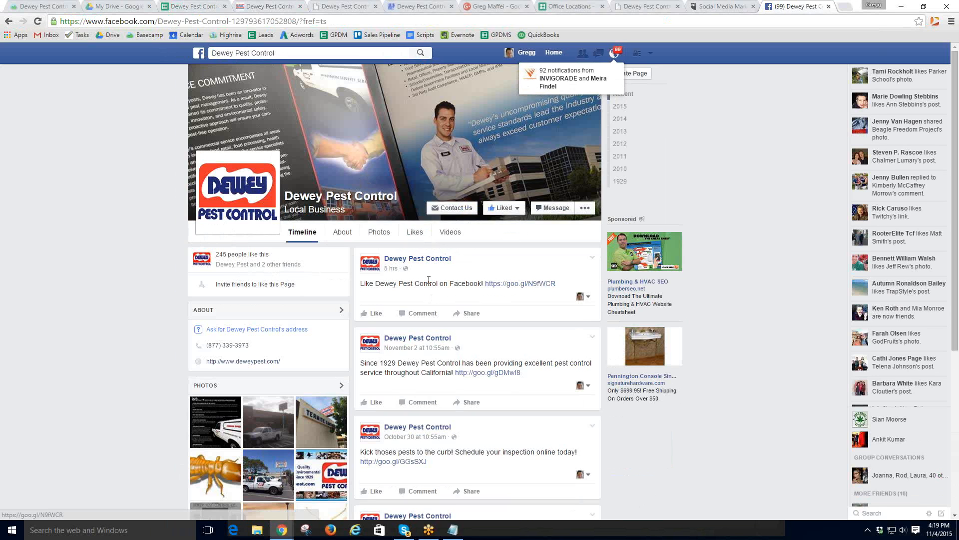
- Like the October 29 post congratulating the Anaheim branch manager
scroll(481, 302, "down", 3)
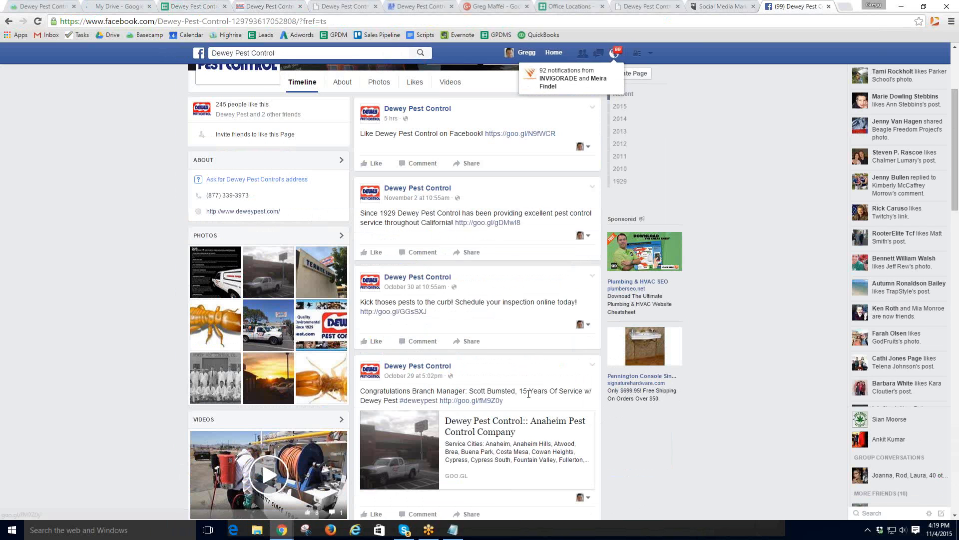
scroll(435, 409, "down", 1)
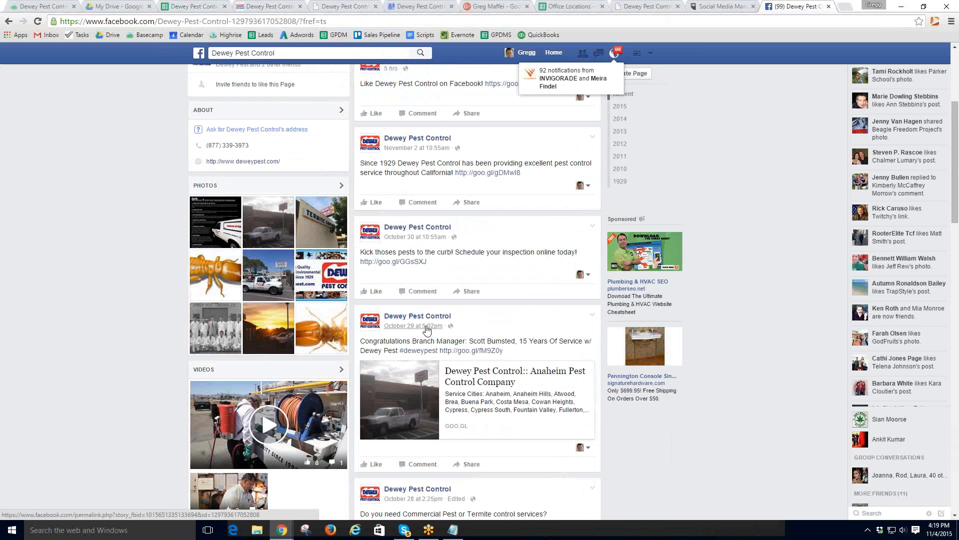
left_click(376, 465)
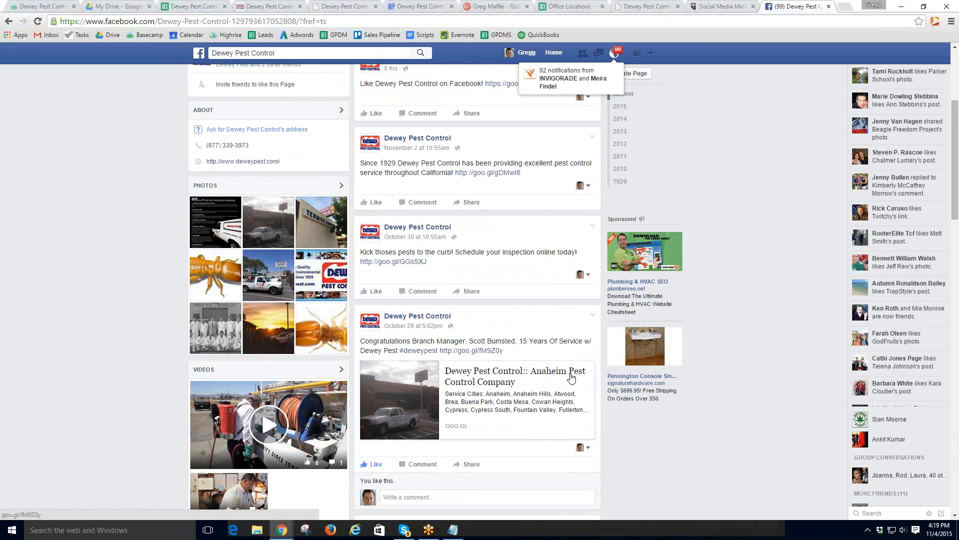
scroll(440, 272, "up", 4)
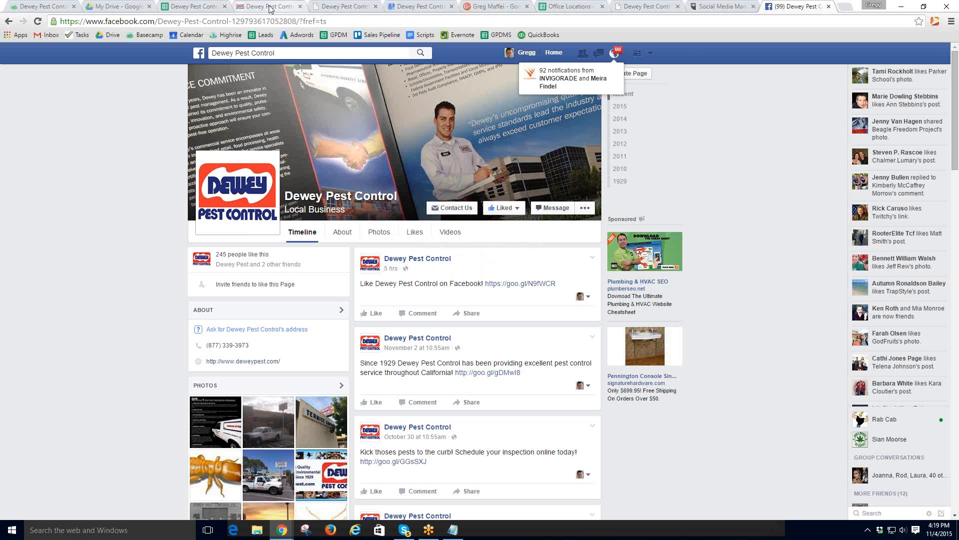
left_click(702, 8)
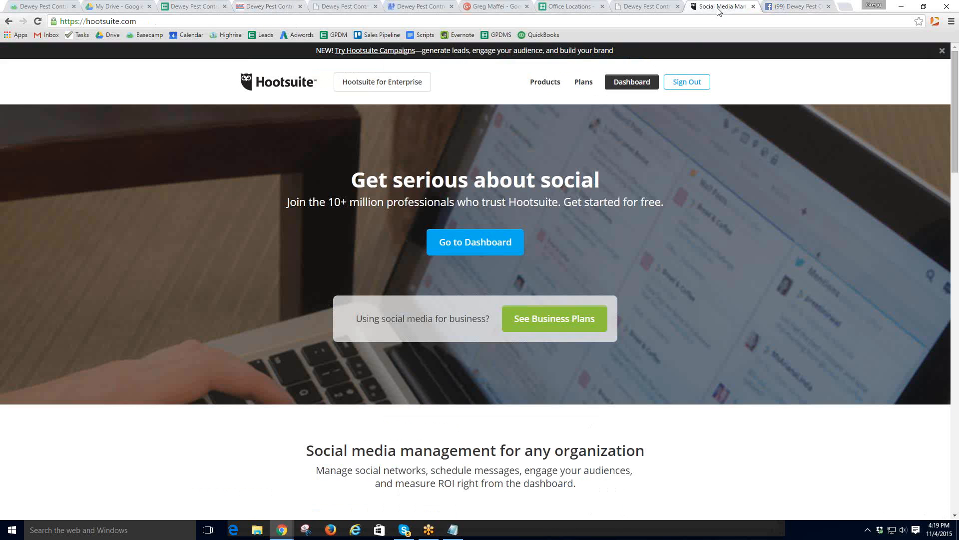
left_click(783, 8)
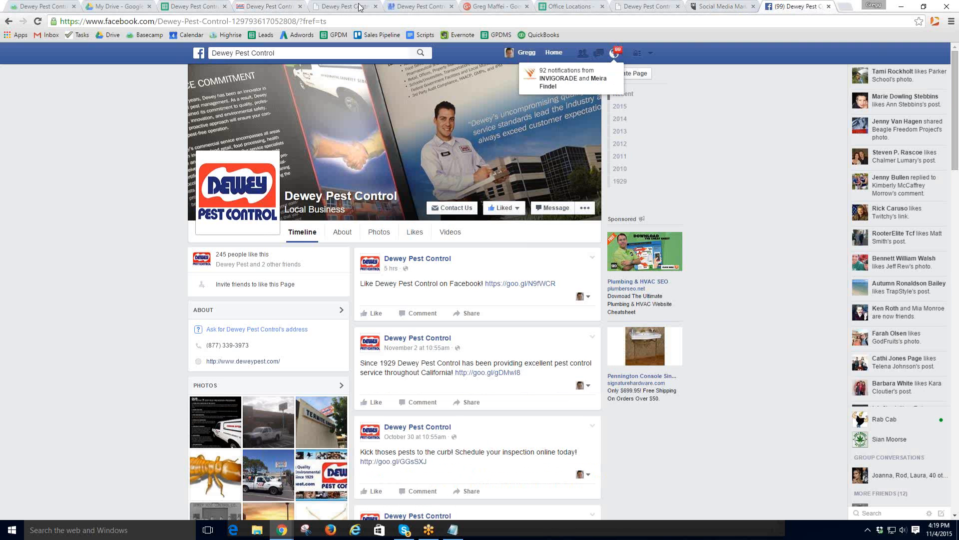
left_click(278, 21)
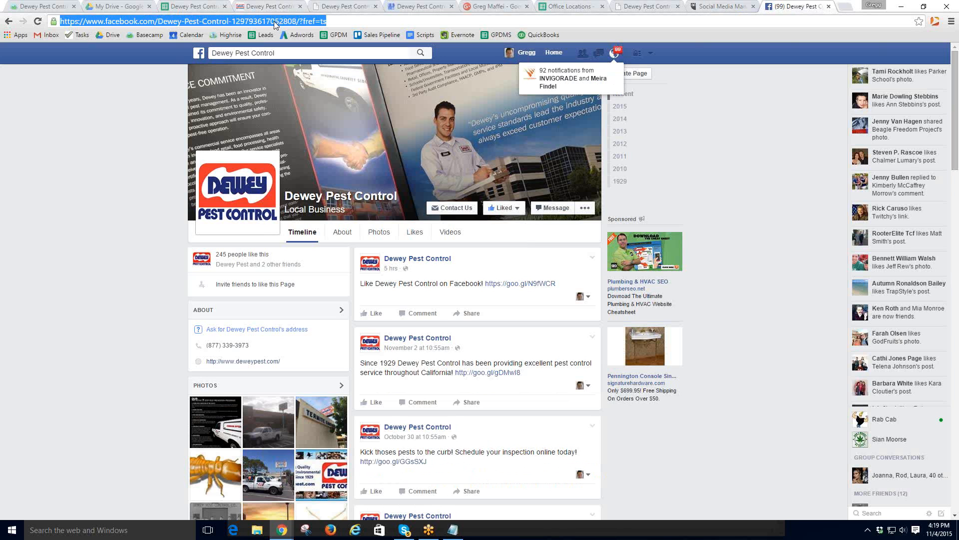
- Reach Twitter from deweypest.com's footer feed and select the newest San Diego tweet's text
type("deweypest.com")
key("Return")
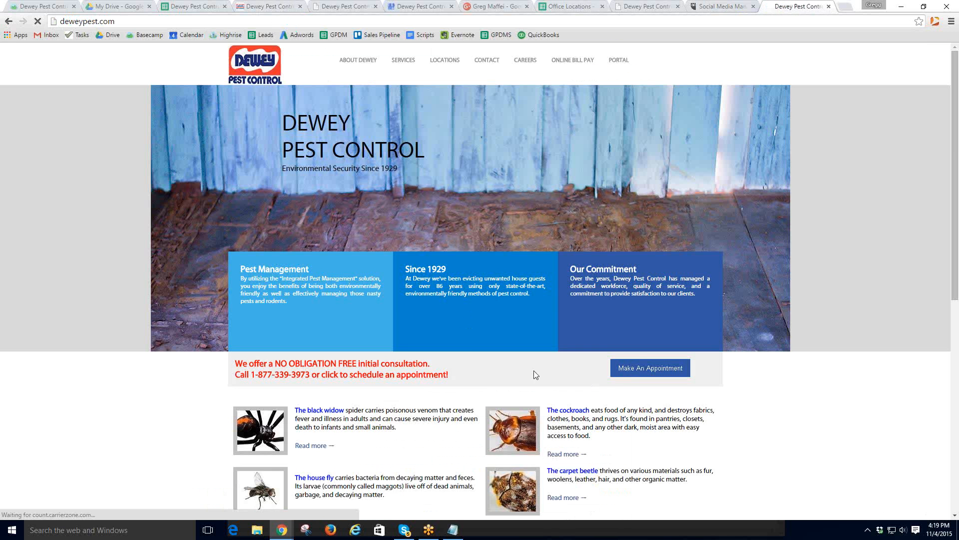
scroll(522, 387, "down", 10)
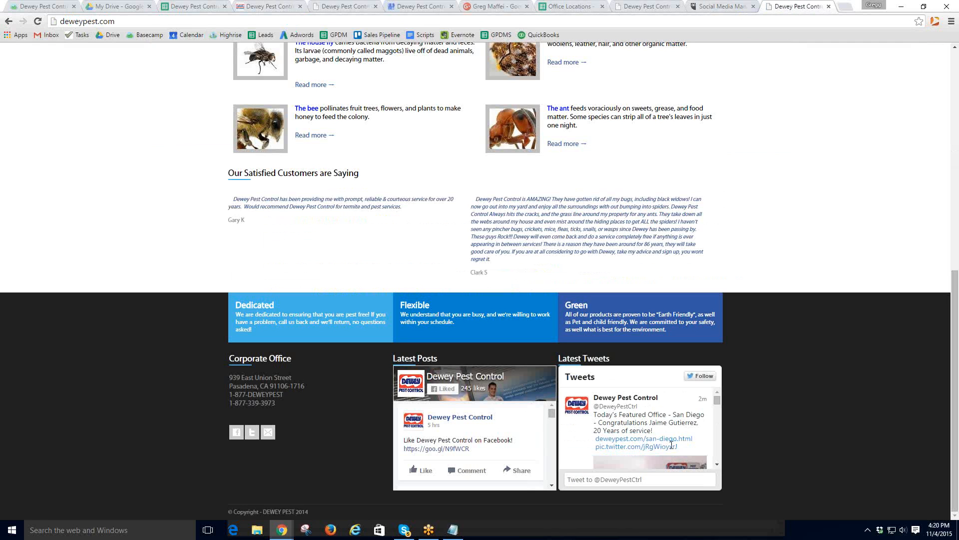
left_click(618, 398)
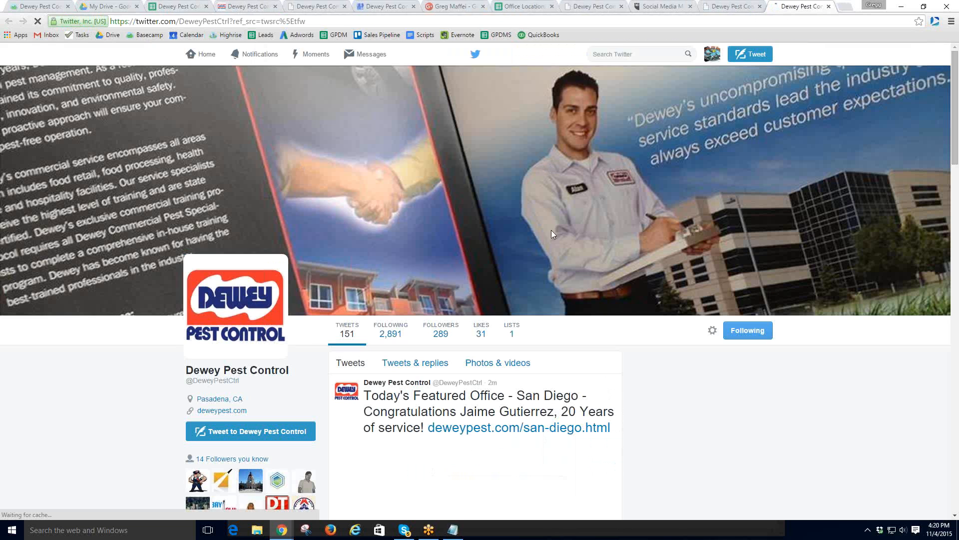
scroll(550, 335, "down", 3)
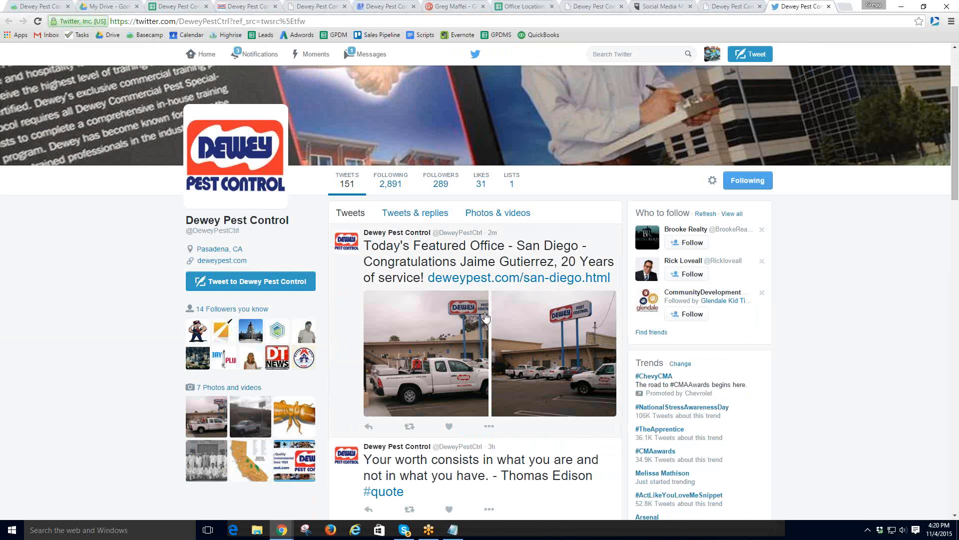
left_click_drag(364, 248, 609, 280)
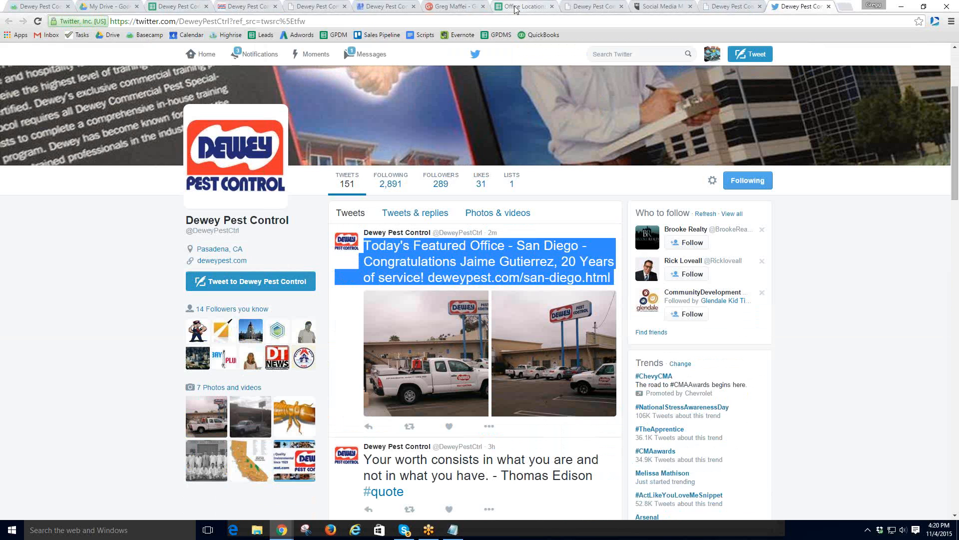
left_click(165, 6)
- Paste the San Diego featured-office tweet into cell A40
left_click(89, 289)
left_click(102, 281)
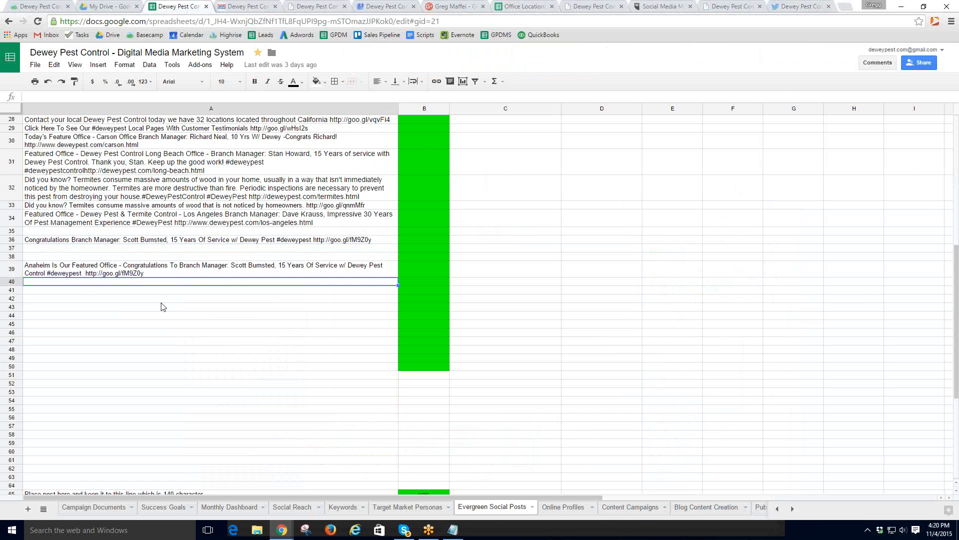
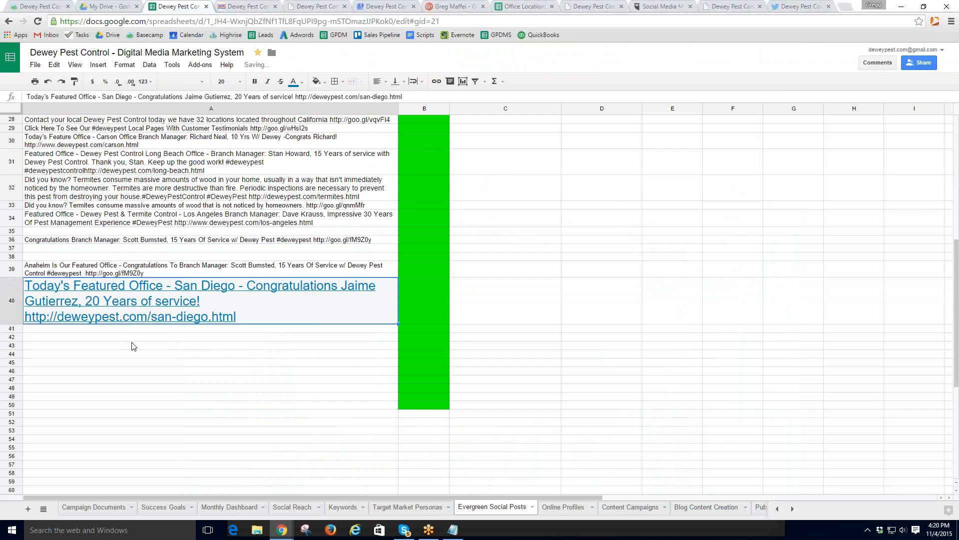
left_click(134, 346)
left_click(266, 316)
- Format cell A40's text as size 10 in black
left_click(240, 84)
left_click(230, 154)
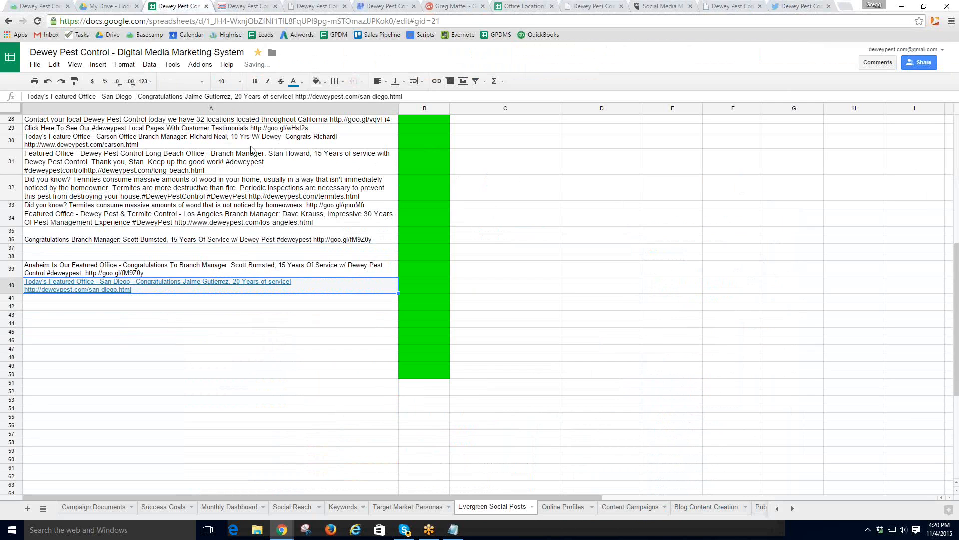
left_click(301, 83)
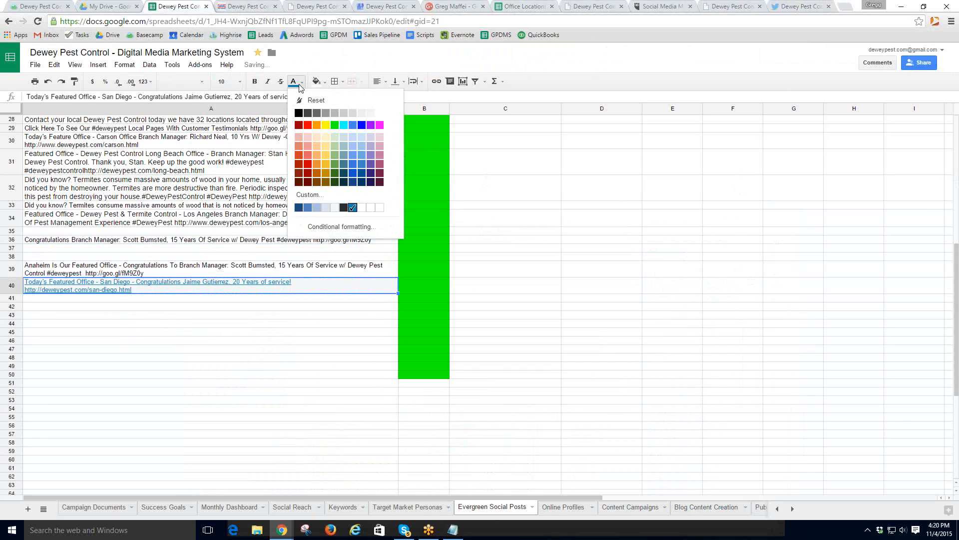
left_click(299, 113)
left_click(172, 315)
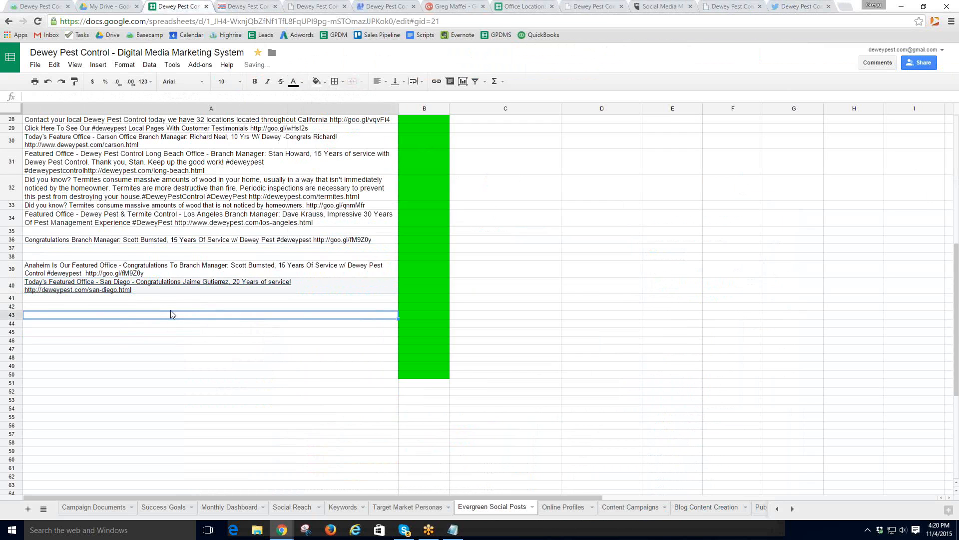
left_click(160, 286)
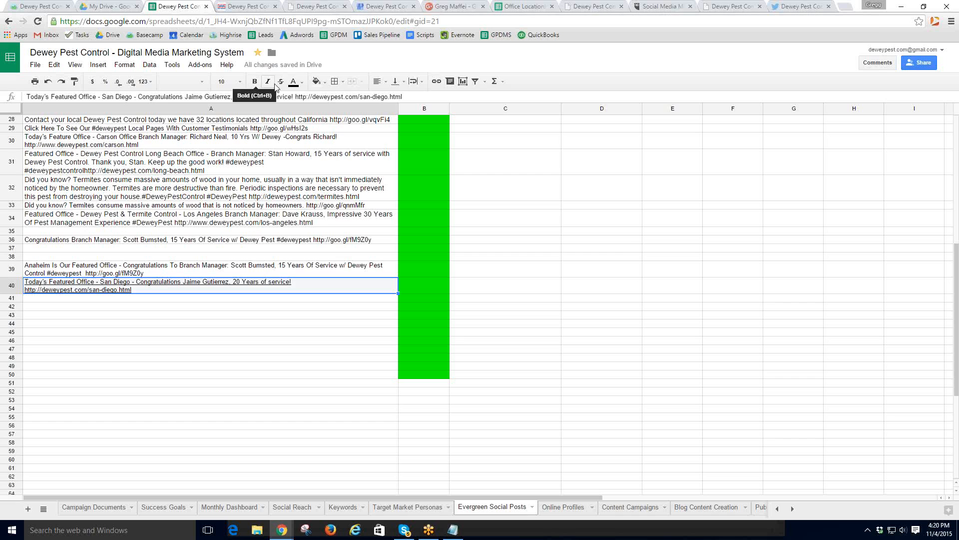
left_click(162, 316)
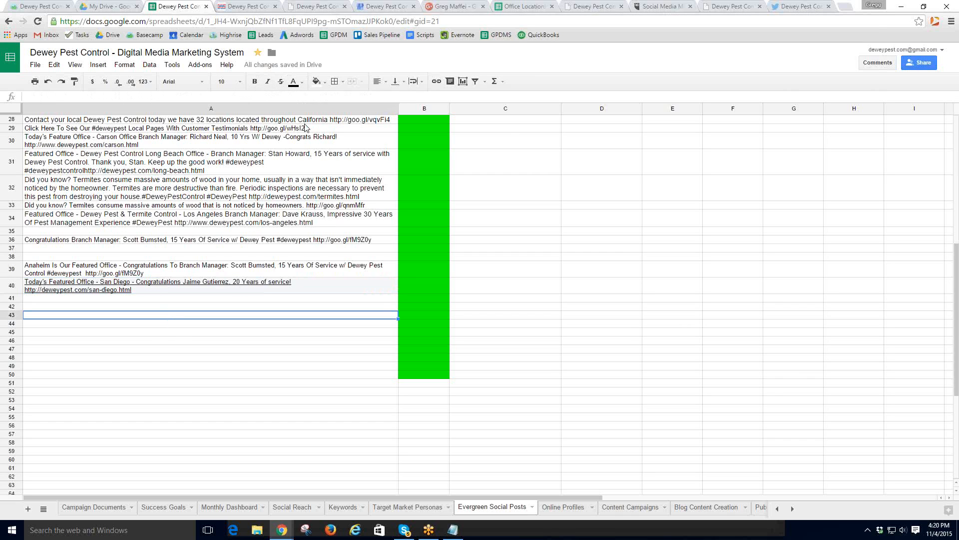
left_click(372, 7)
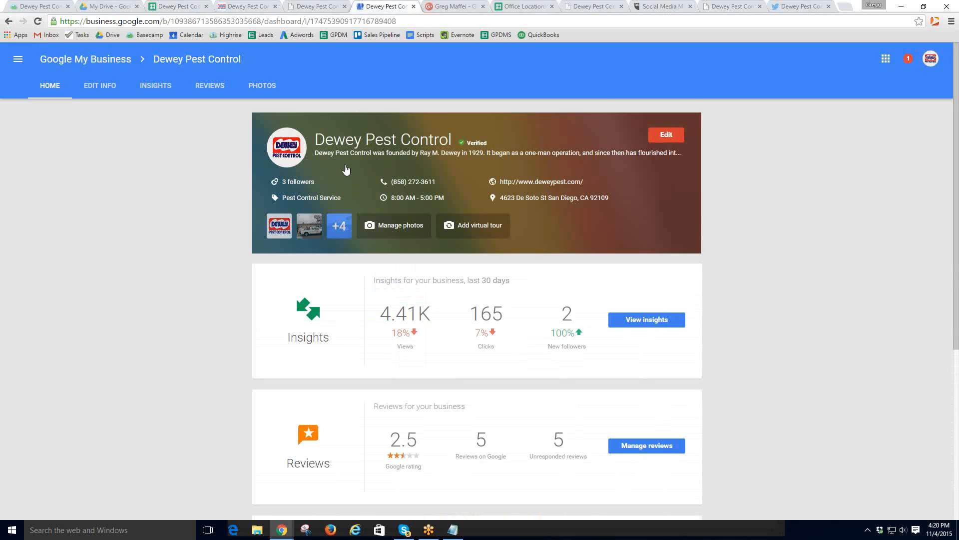
- Search 'dewey pest' on Google+ and follow the El Cajon Dewey Pest Control page
left_click(447, 6)
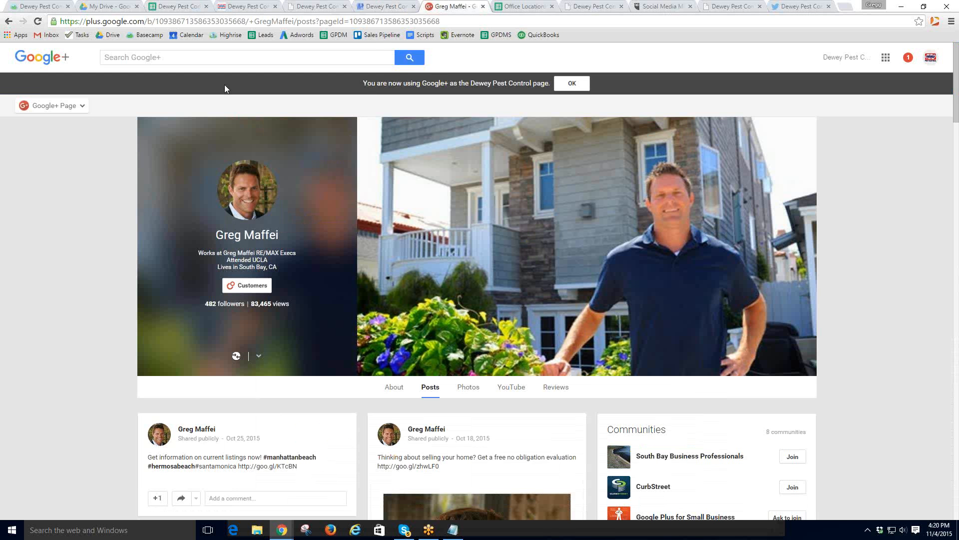
left_click(8, 21)
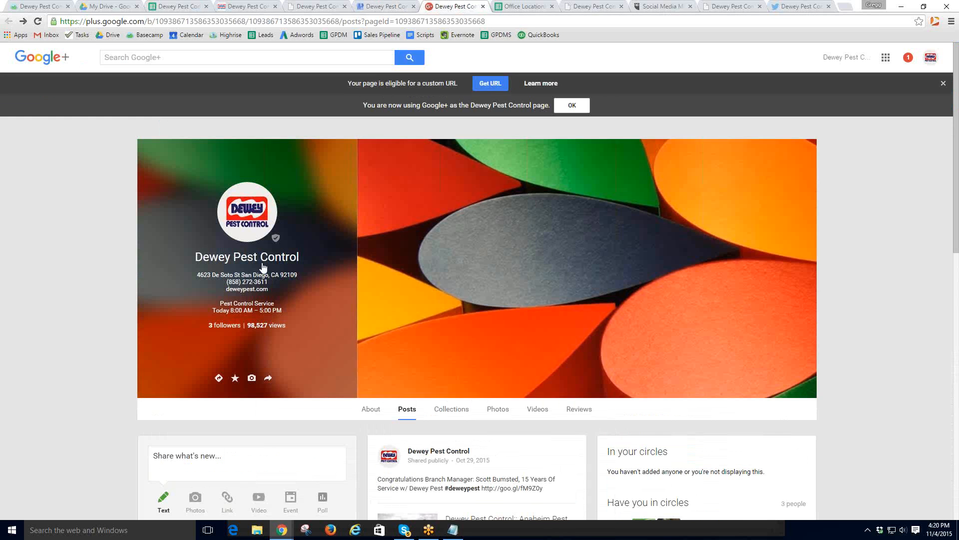
left_click(154, 63)
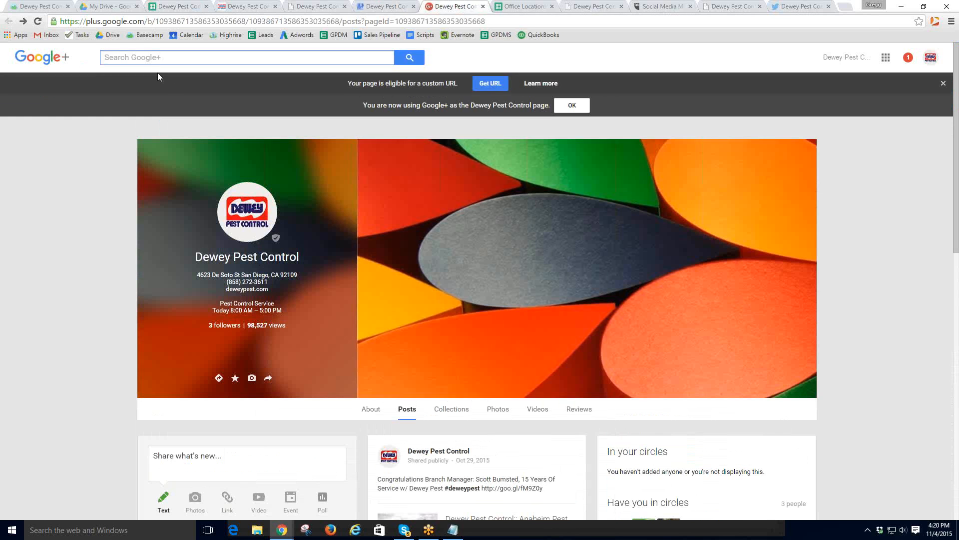
type("dewey")
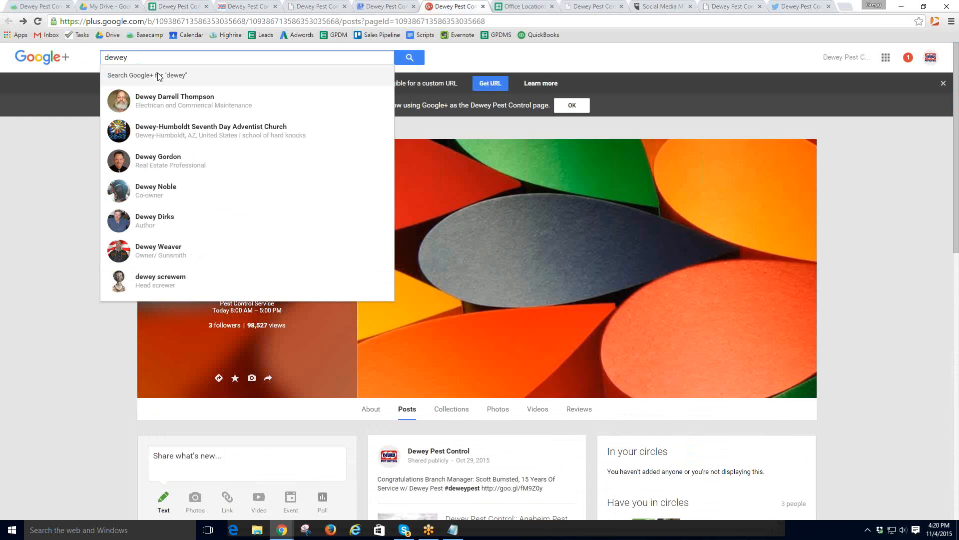
type(" pest")
key("Down")
key("Return")
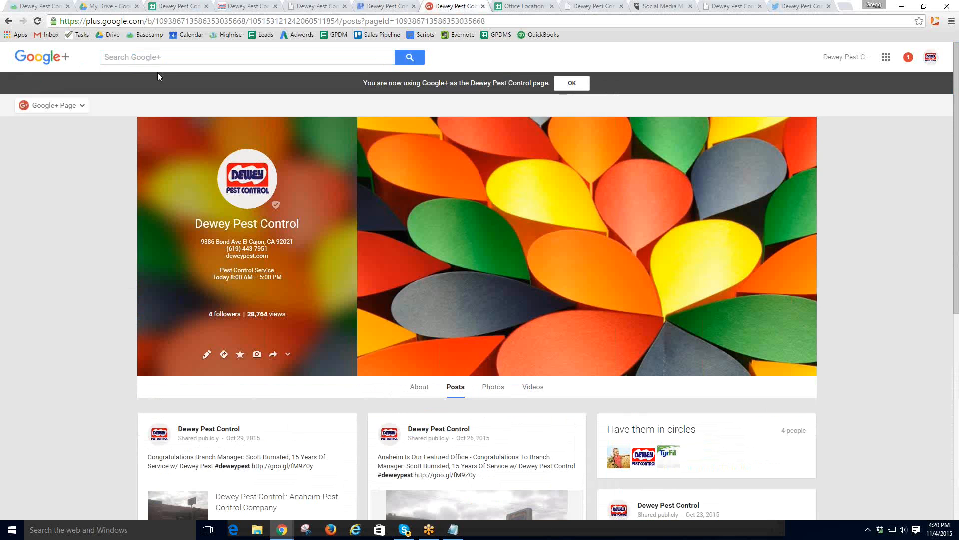
left_click(248, 296)
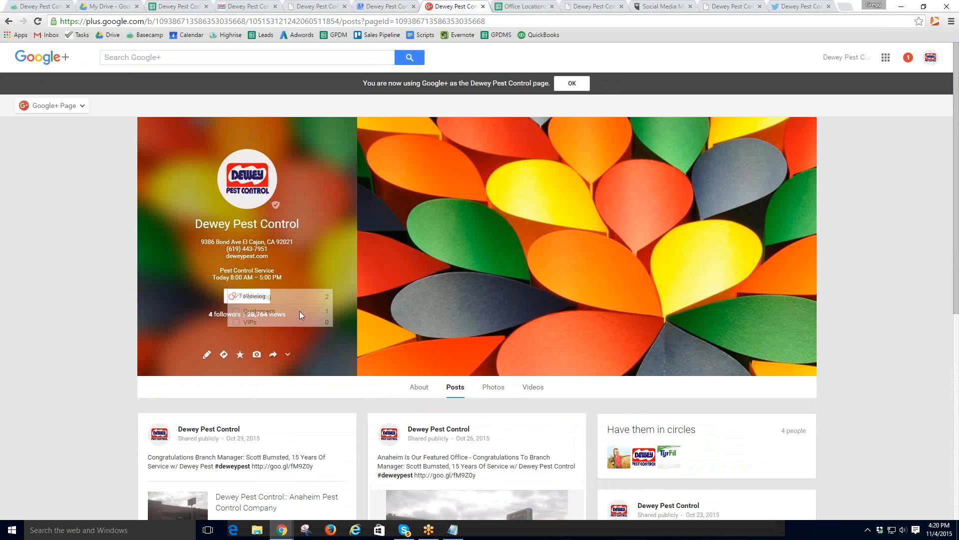
- +1 the page's three most recent posts and star the page
scroll(430, 297, "down", 4)
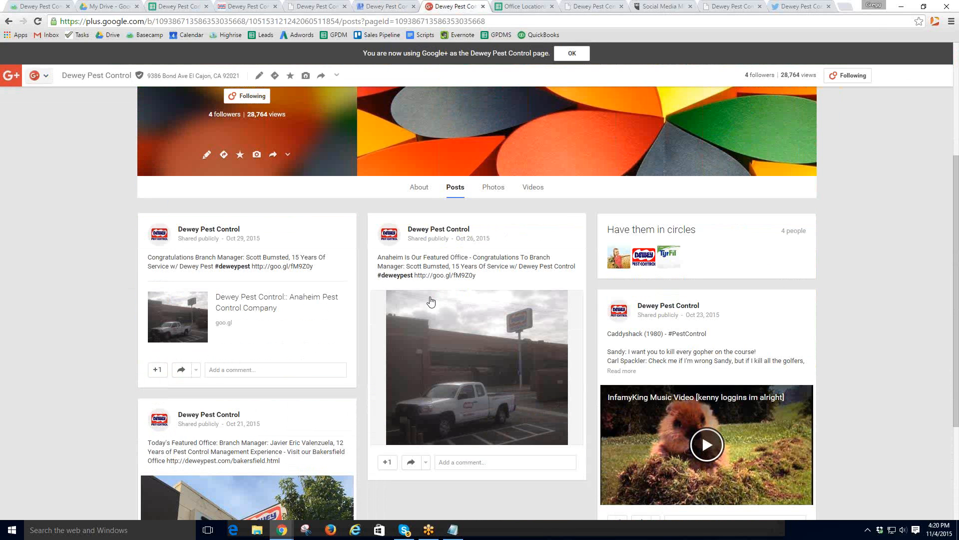
scroll(432, 300, "down", 3)
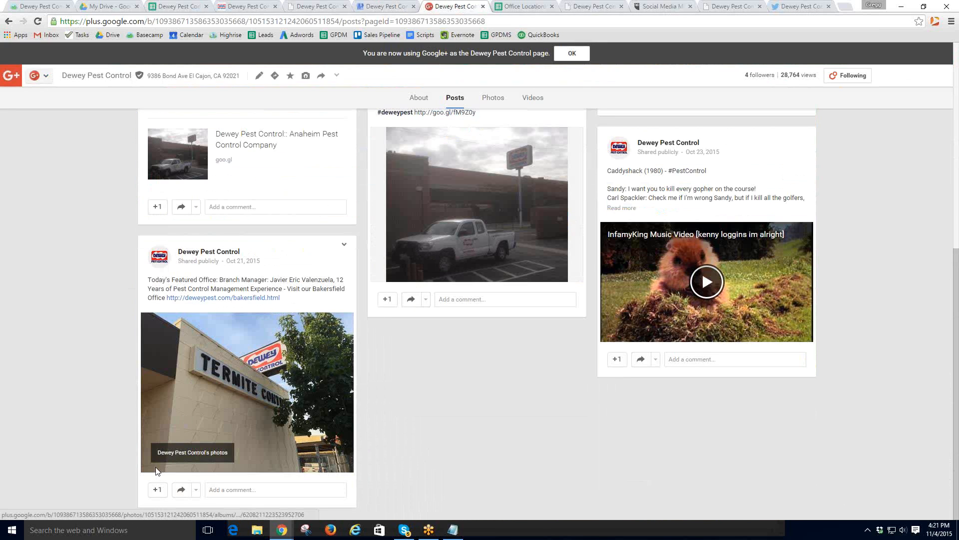
left_click_drag(156, 479, 151, 407)
left_click(158, 206)
left_click(389, 299)
left_click(617, 359)
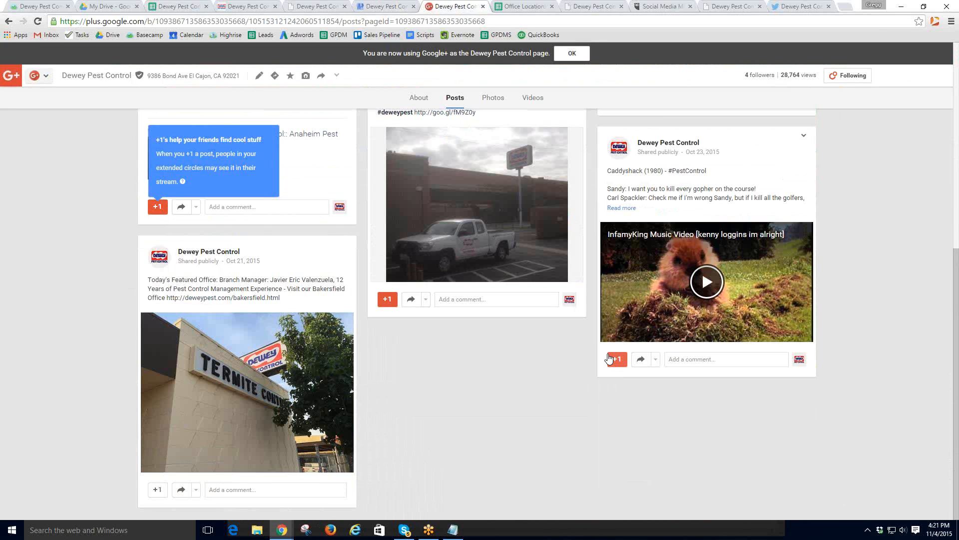
scroll(610, 280, "up", 8)
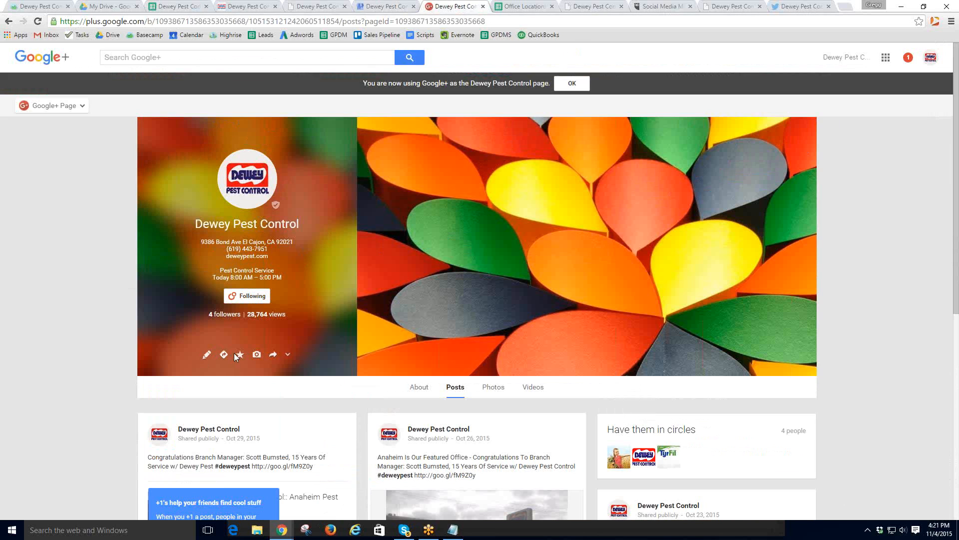
left_click(240, 355)
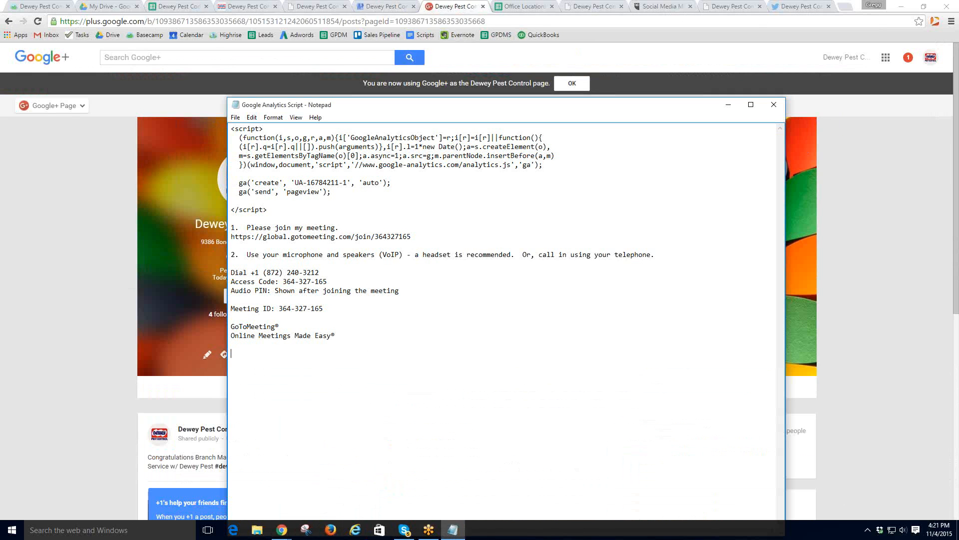
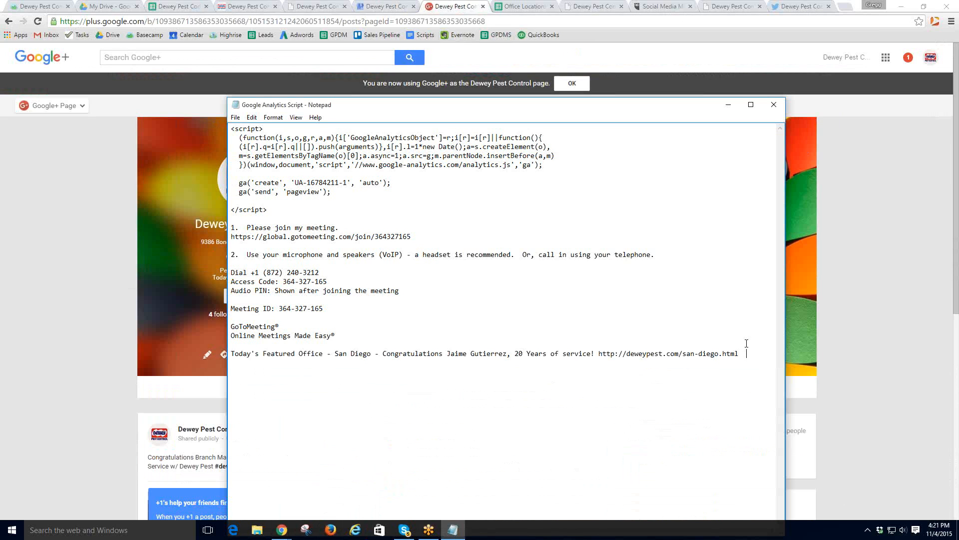
- Paste the San Diego featured-office post line at the end of the Notepad file
left_click_drag(739, 354, 230, 354)
key("ctrl+c")
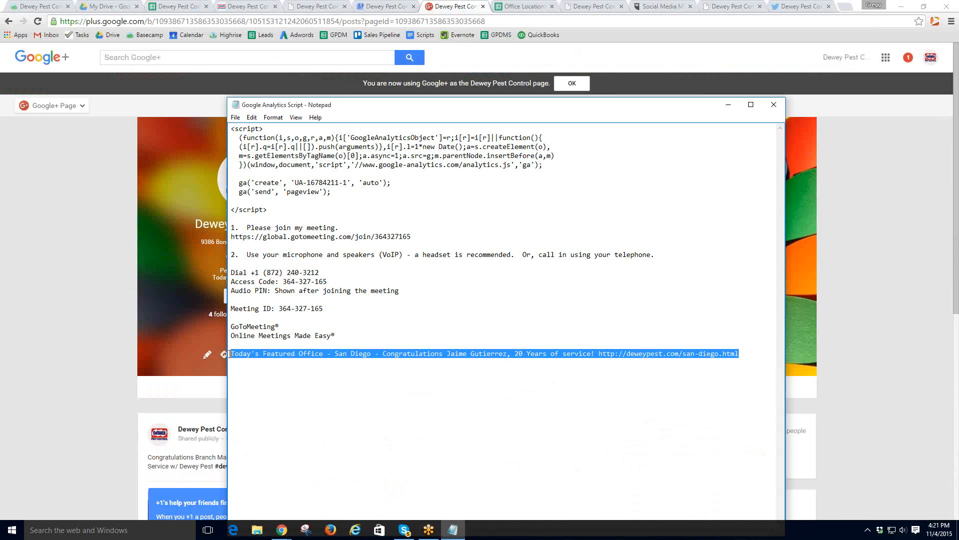
left_click(129, 7)
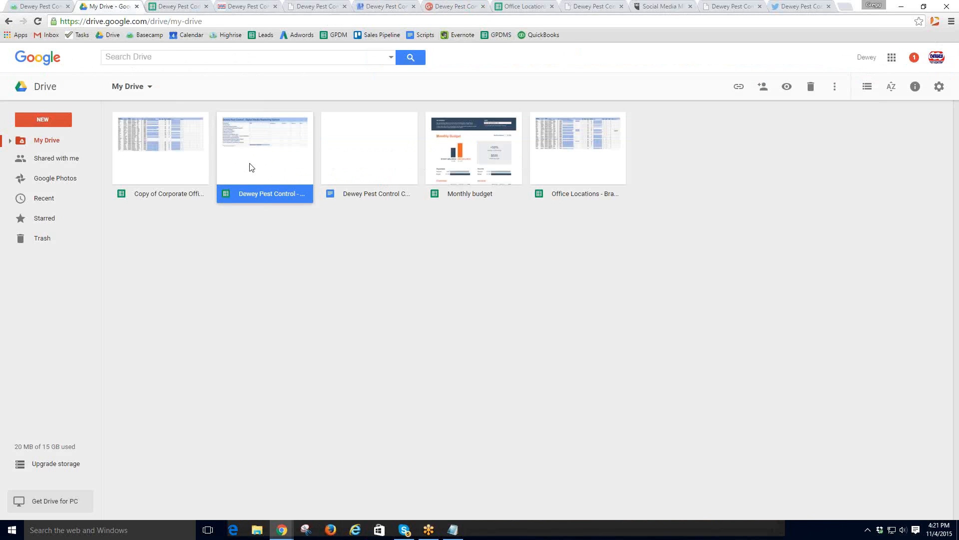
- Move the Monthly budget file out of My Drive and open the Digital Media Marketing System spreadsheet
left_click(274, 243)
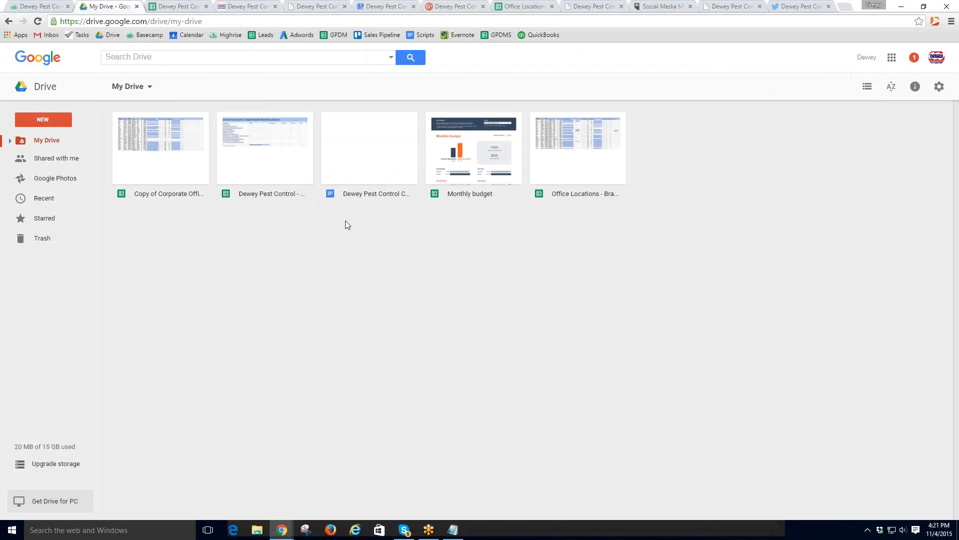
left_click_drag(475, 159, 37, 242)
double_click(269, 154)
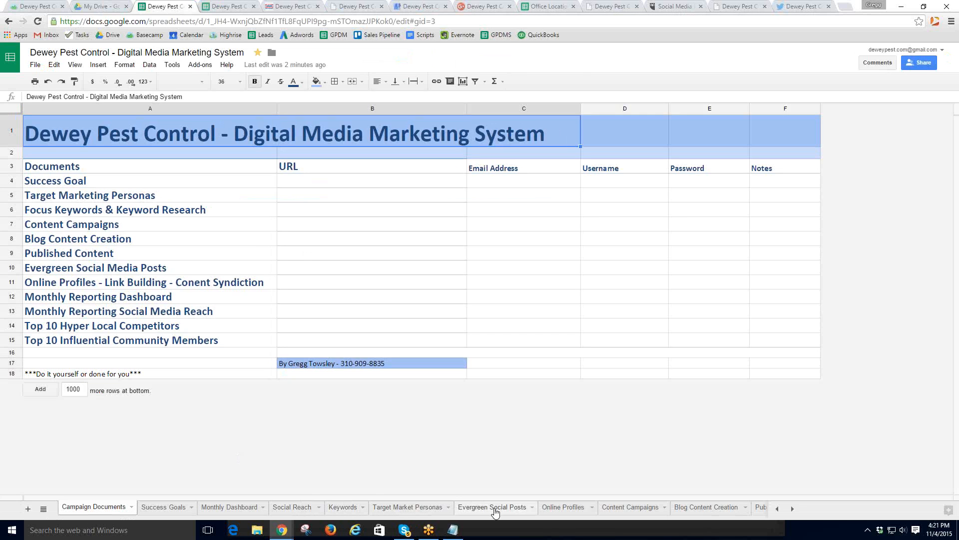
- Paste the San Diego featured-office post into cell A35 of the Evergreen Social Posts sheet
left_click(494, 507)
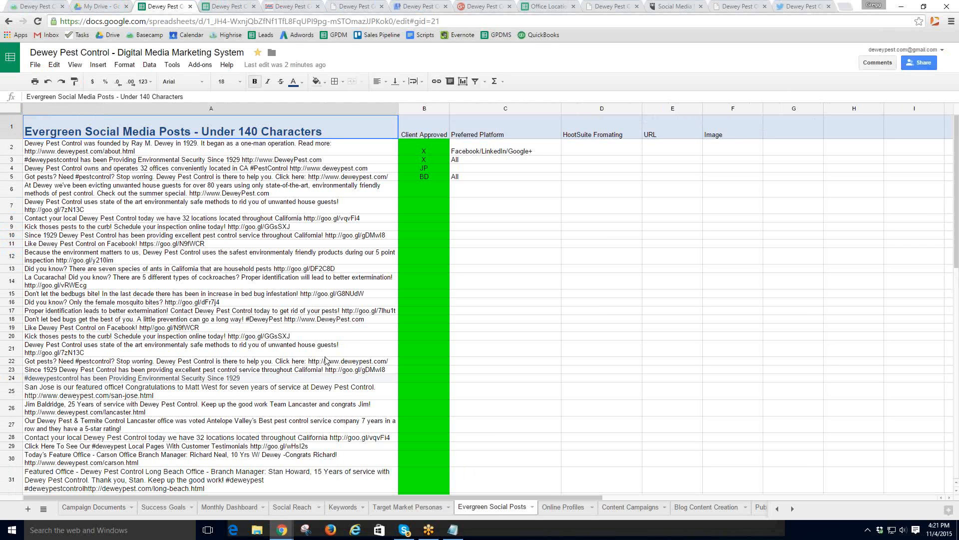
scroll(326, 304, "down", 8)
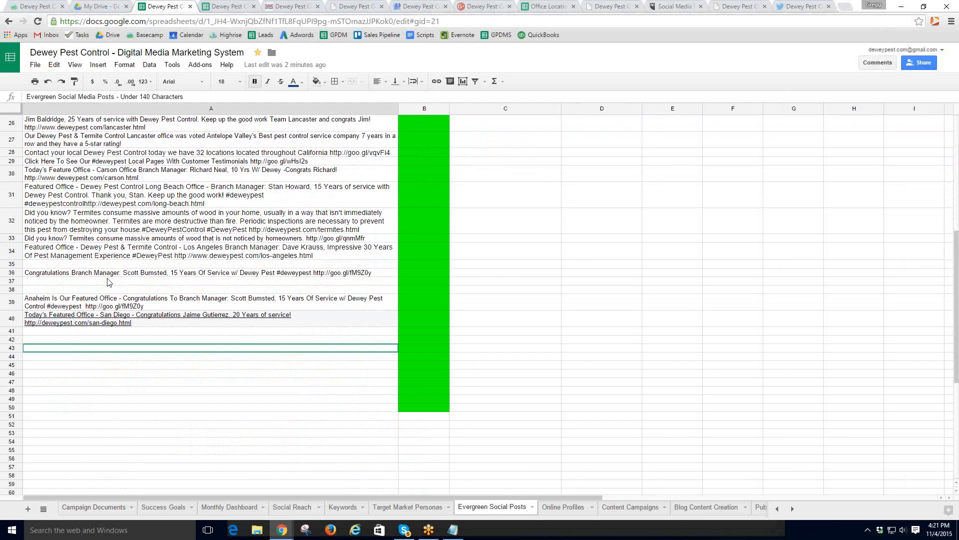
left_click(89, 265)
key("ctrl+v")
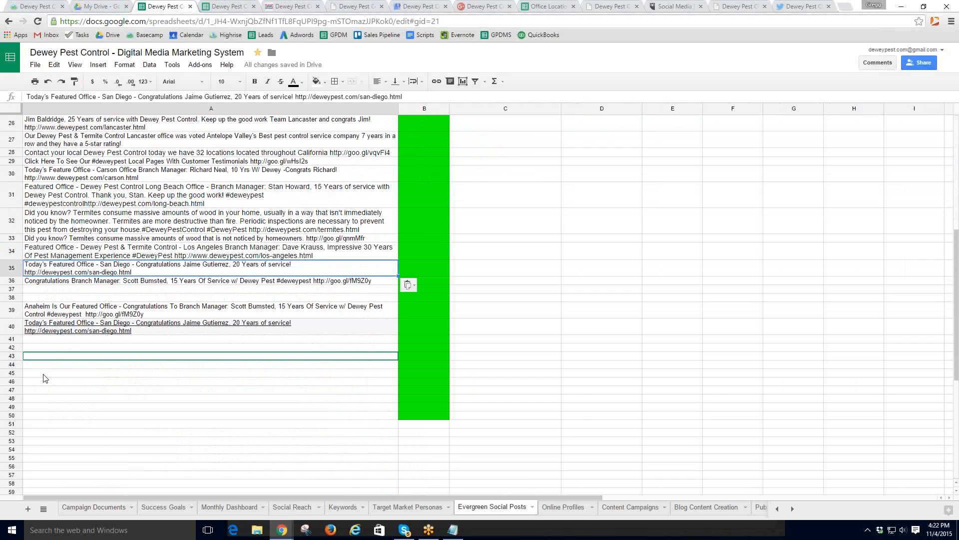
- Delete row 40, which holds the duplicate San Diego post
left_click(20, 328)
right_click(21, 329)
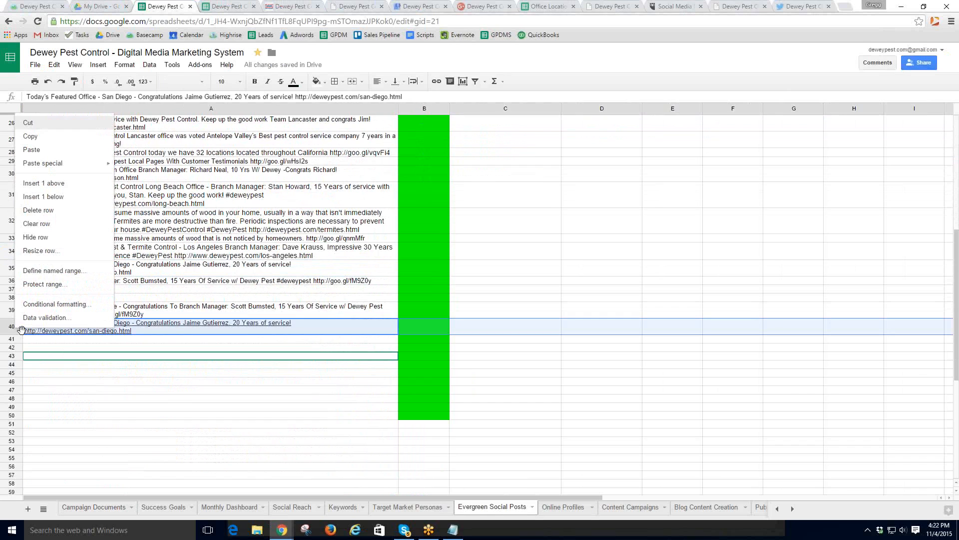
left_click(50, 216)
- Check the post text in cell A7 near the top of the list
scroll(91, 355, "up", 3)
scroll(91, 356, "up", 3)
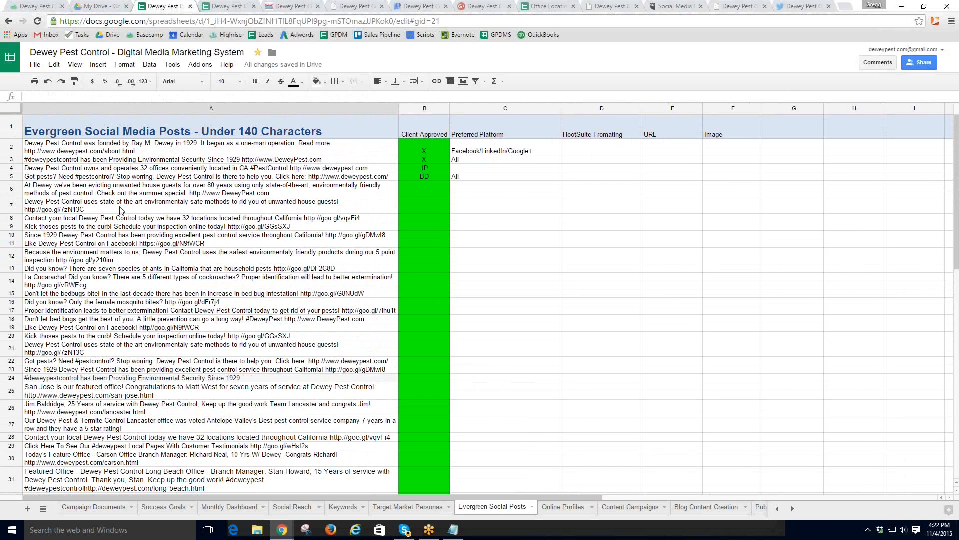
left_click(123, 210)
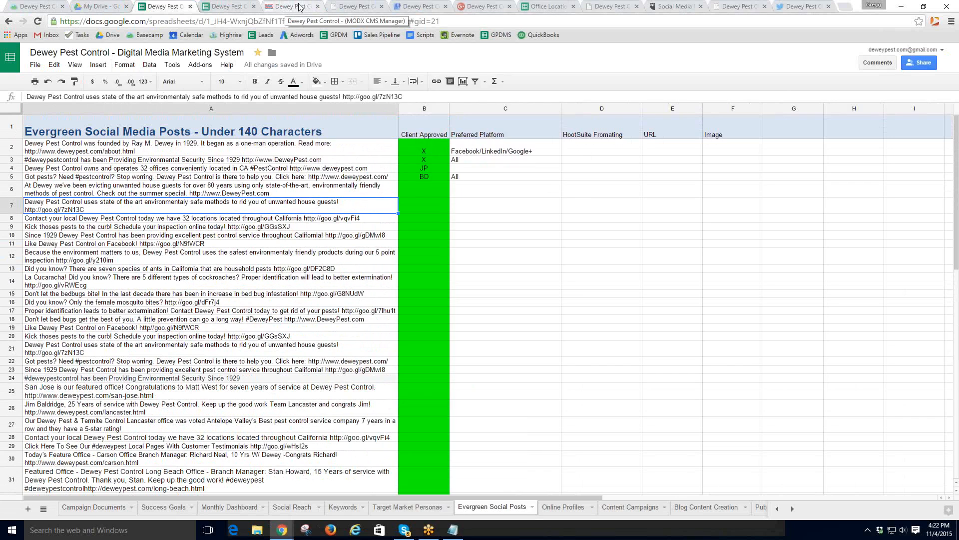
scroll(282, 205, "down", 5)
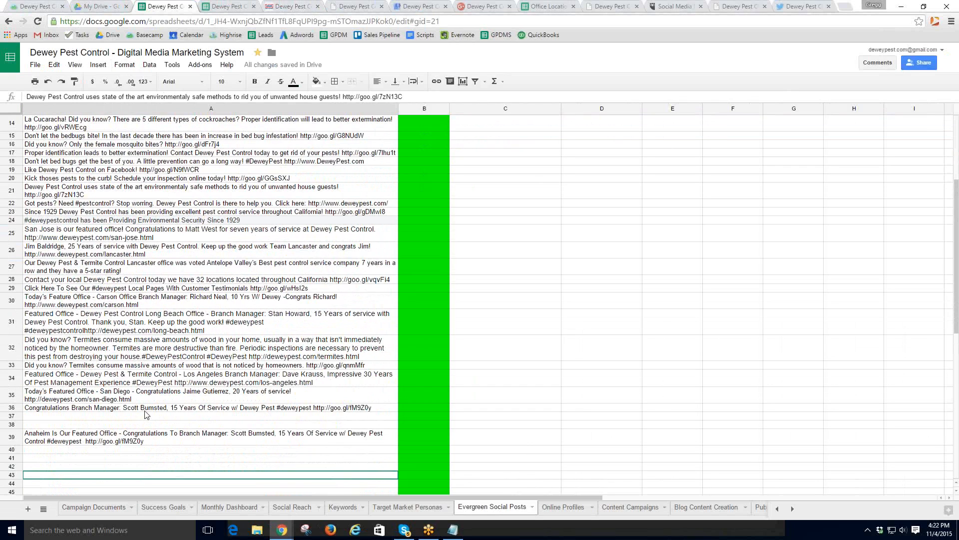
left_click(283, 8)
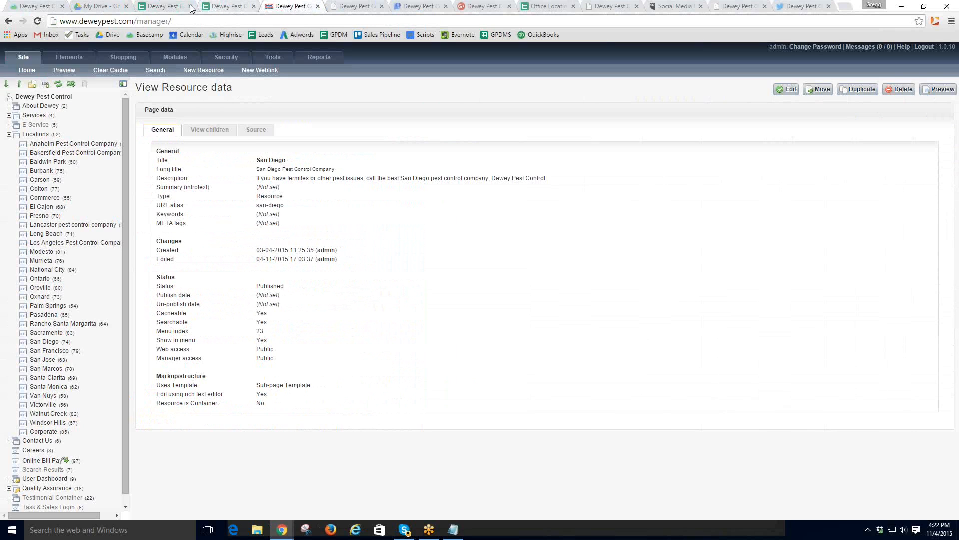
- Highlight steps 11 (evergreen post) and 12 (complete in Basecamp) in the Basecamp process message
left_click(31, 8)
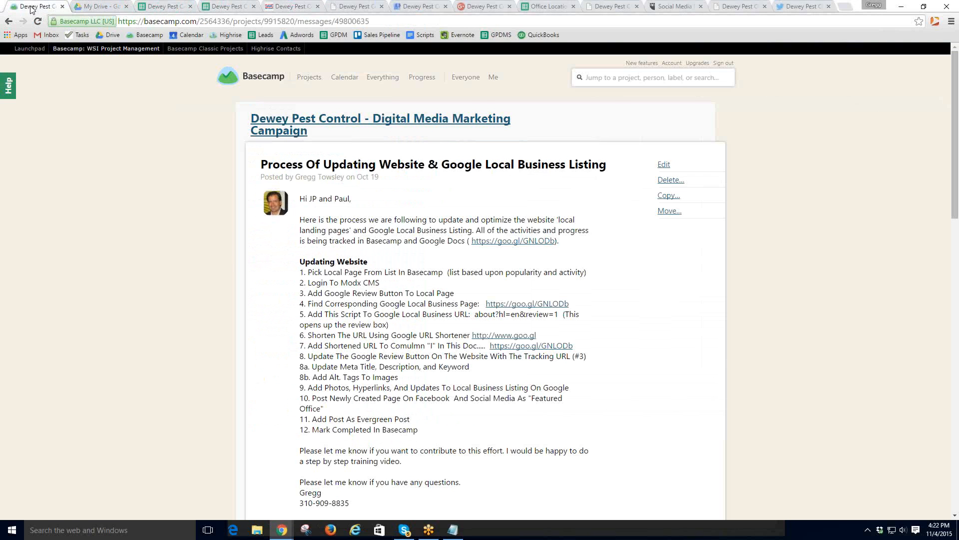
left_click_drag(302, 421, 411, 415)
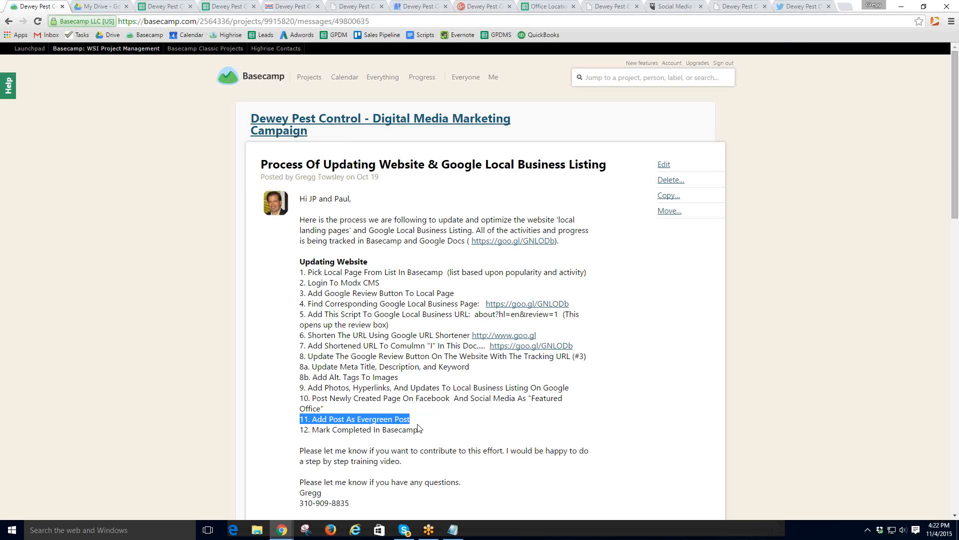
scroll(423, 424, "down", 3)
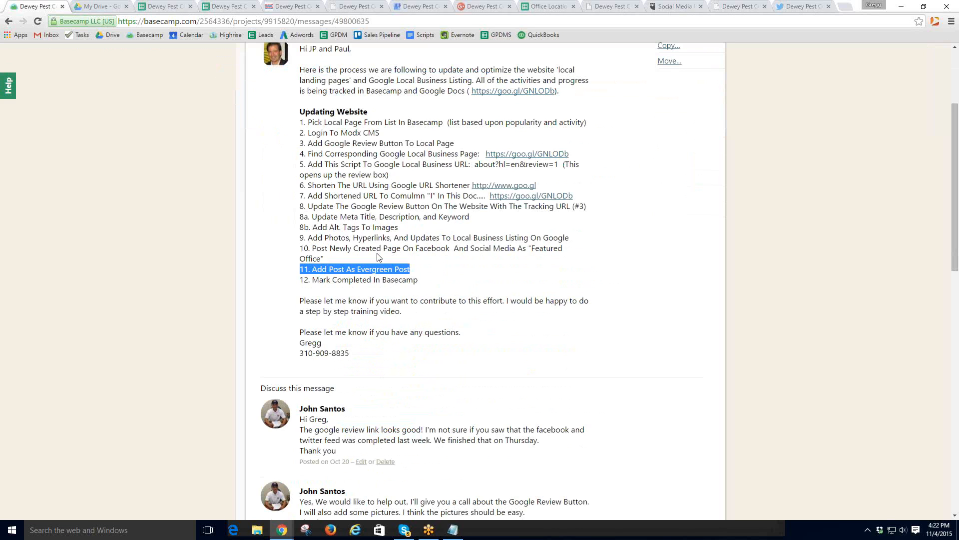
left_click_drag(300, 280, 434, 288)
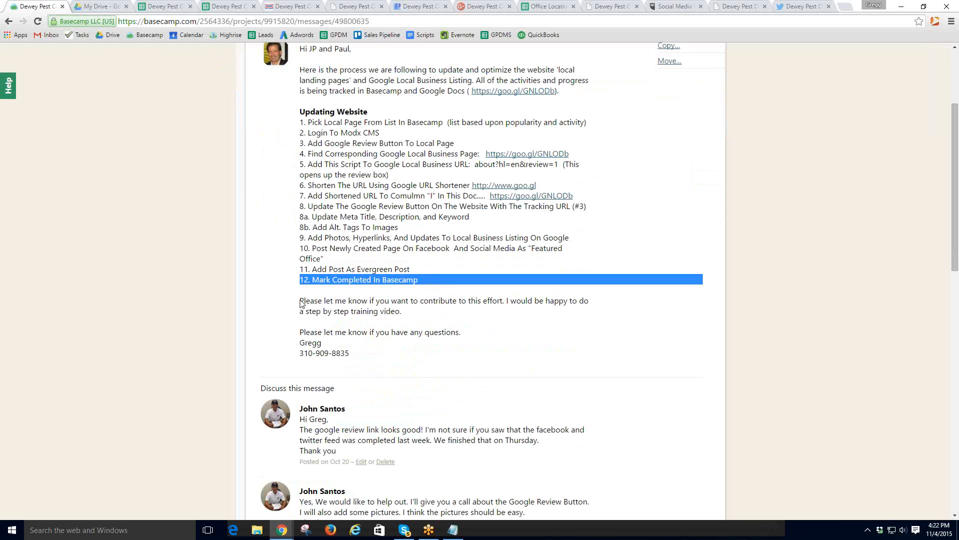
scroll(390, 297, "up", 3)
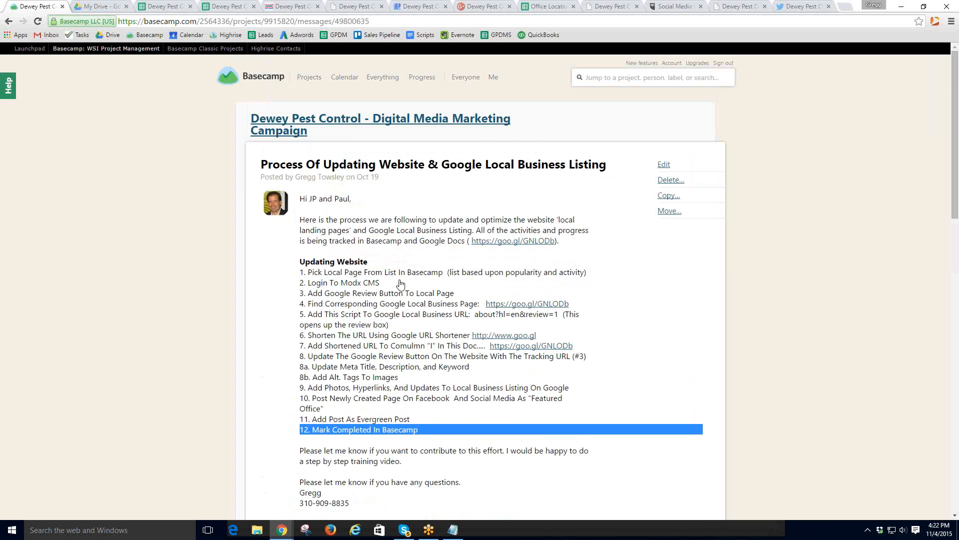
- Check off the San Diego Google Review Button to-do in the project's to-do lists
left_click(272, 131)
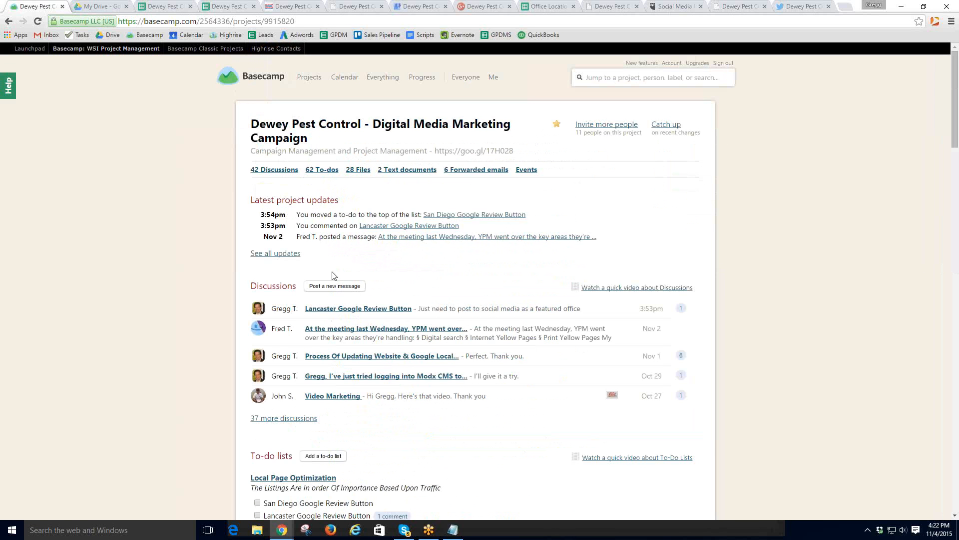
left_click(325, 170)
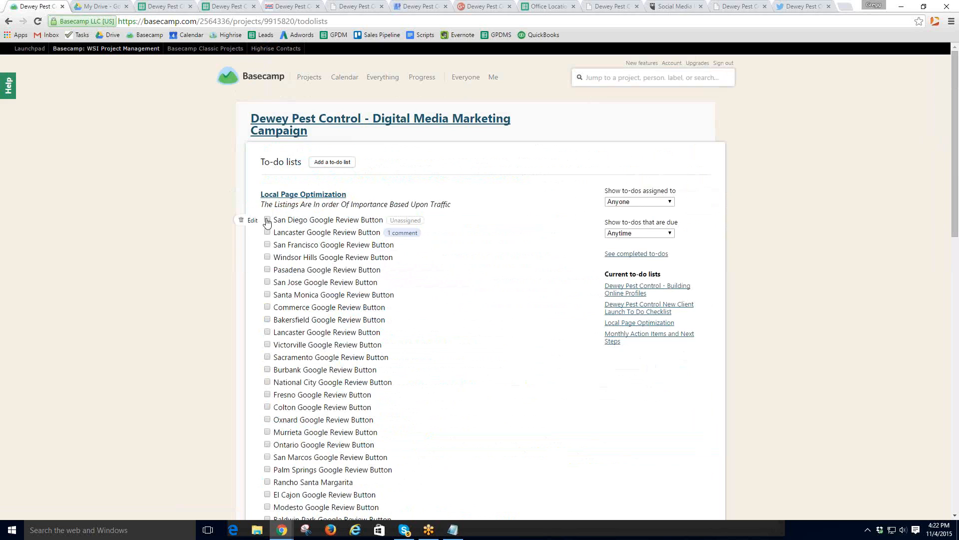
left_click(267, 220)
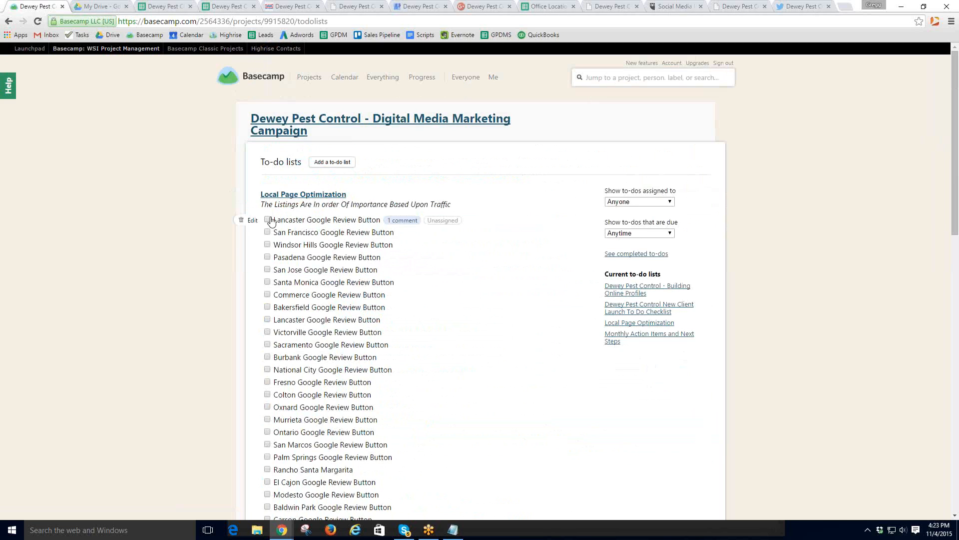
- Close the My Drive page and the spreadsheet tabs no longer needed
left_click(126, 6)
middle_click(126, 6)
middle_click(126, 7)
- Close every leftover tab except Basecamp and open the Lancaster Google Review Button to-do
left_click(126, 7)
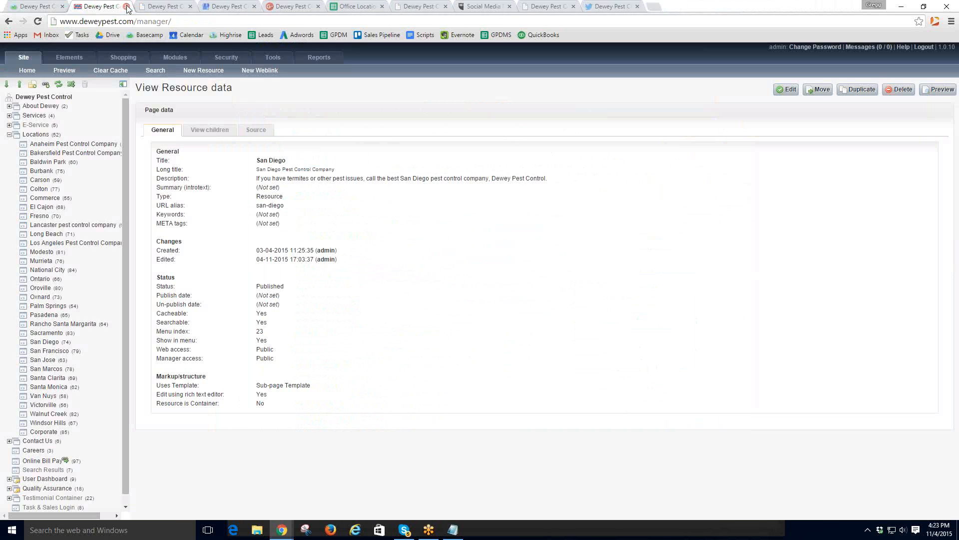
middle_click(127, 6)
middle_click(127, 7)
middle_click(126, 7)
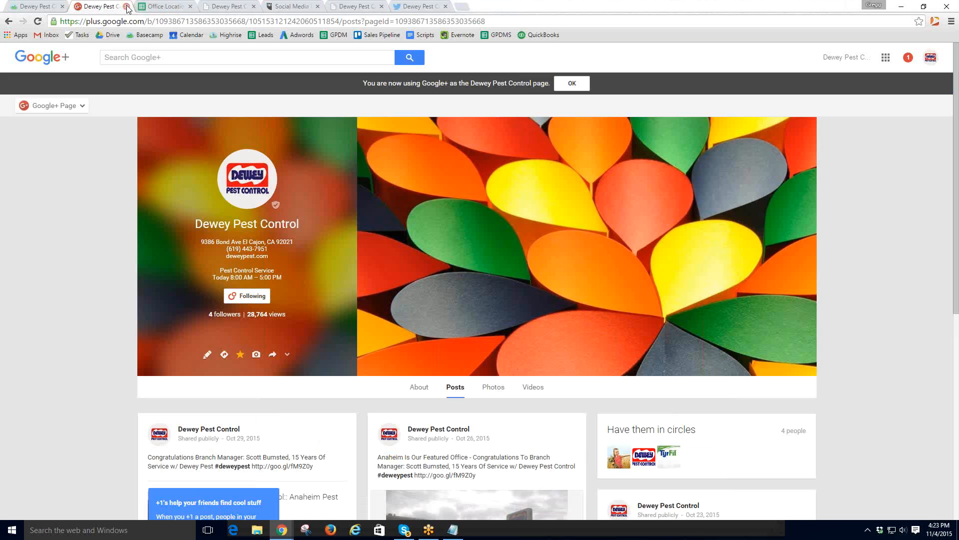
left_click(126, 6)
left_click(126, 7)
left_click(126, 6)
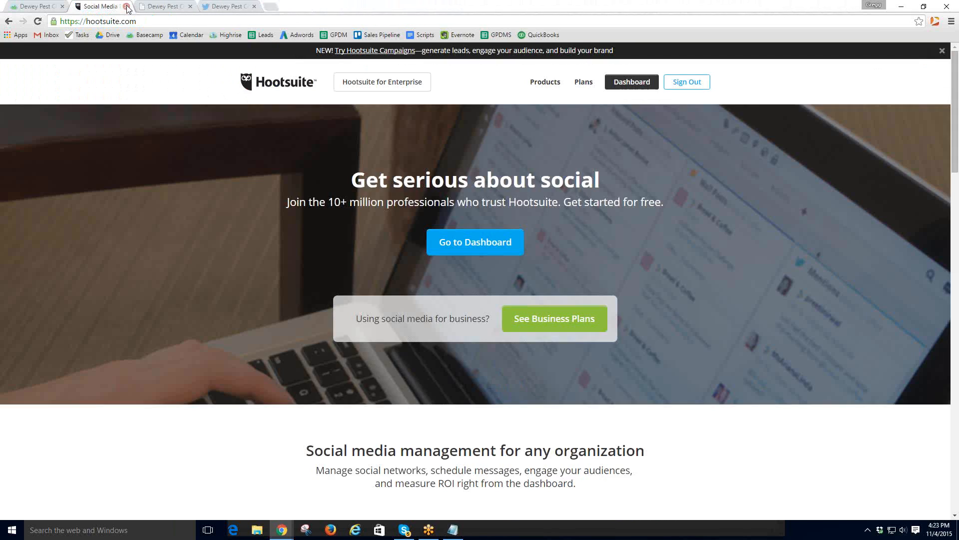
left_click(126, 7)
left_click(126, 7)
middle_click(127, 6)
middle_click(80, 6)
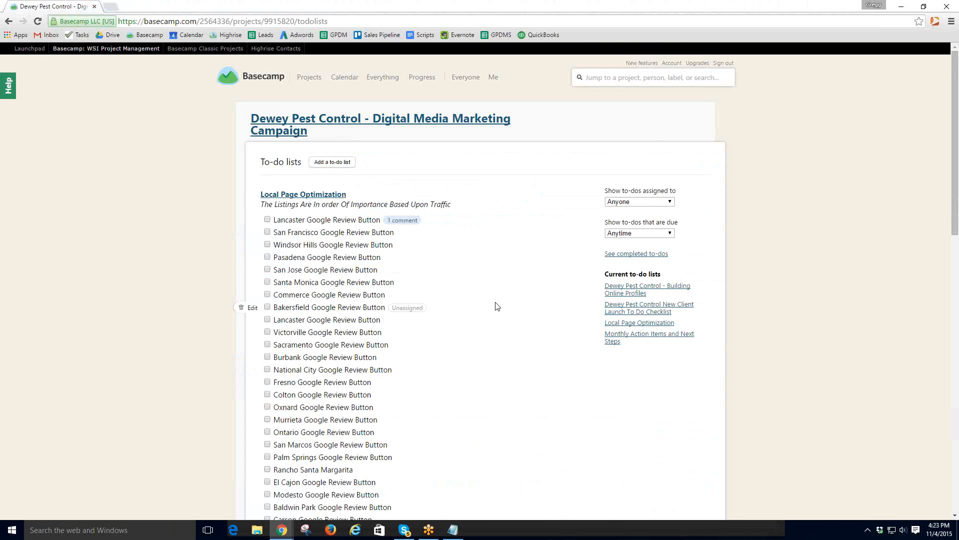
scroll(495, 306, "down", 1)
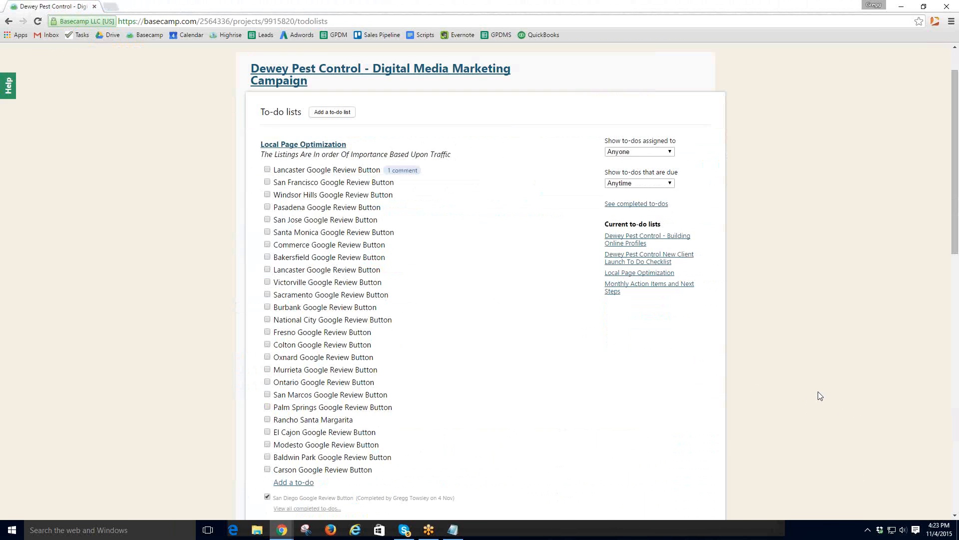
left_click(315, 170)
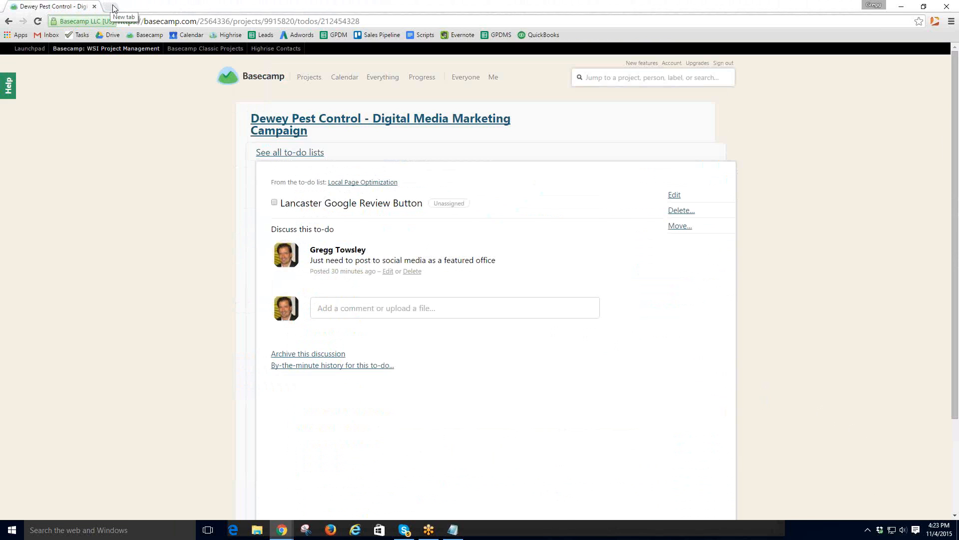
- Search Google for 'lancaster dewey pest control', correcting the misspelled Dewey
left_click(108, 10)
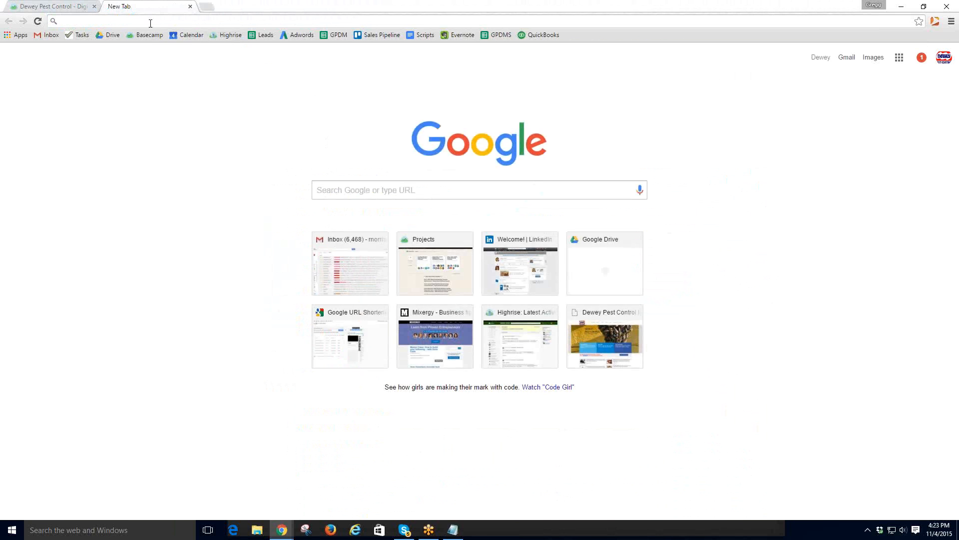
type("lan")
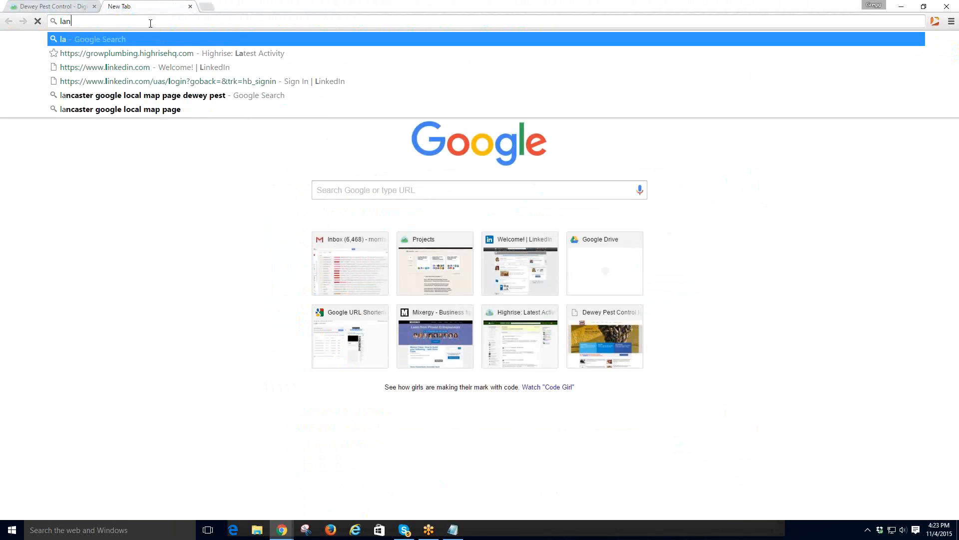
type("caster google")
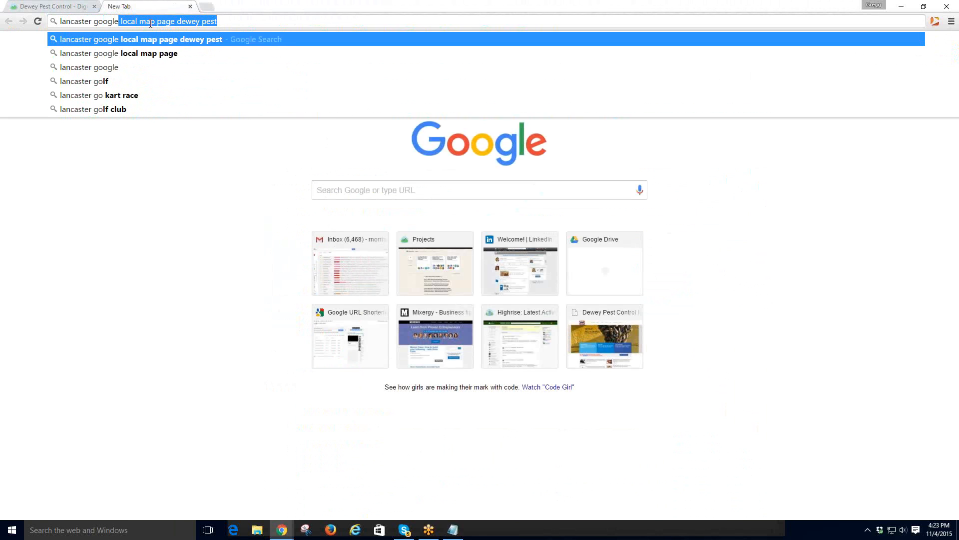
key("BackSpace")
key("BackSpace")
key("BackSpace")
key("BackSpace")
key("BackSpace")
key("BackSpace")
key("BackSpace")
key("BackSpace")
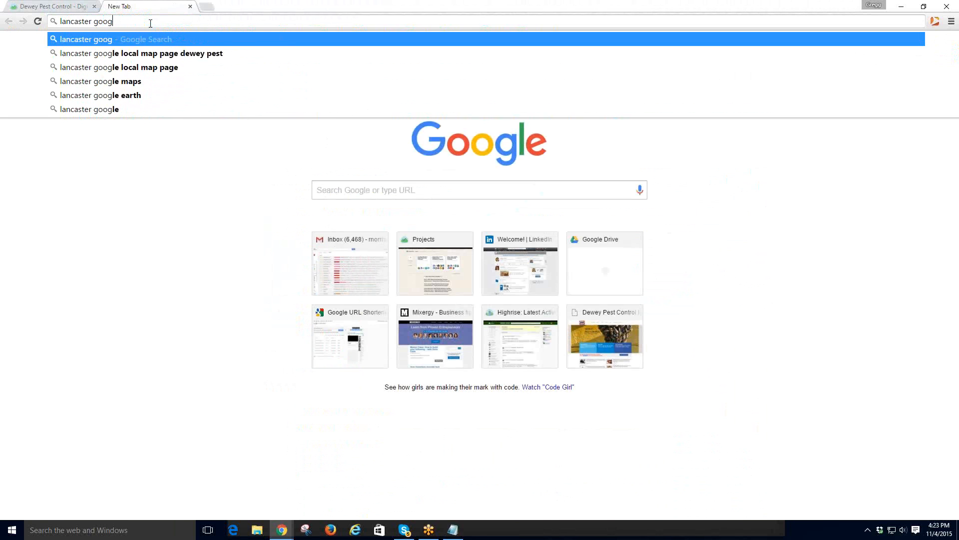
type("dew pe")
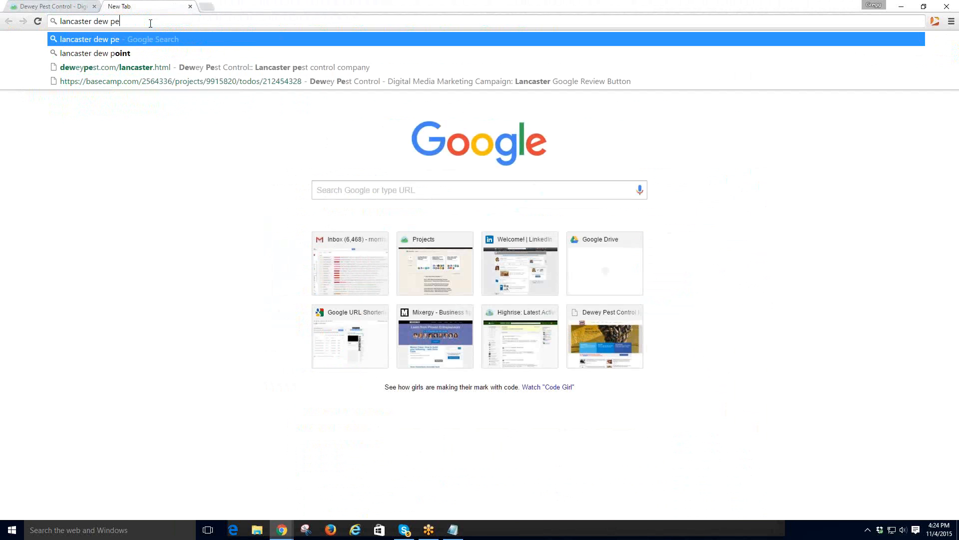
type("st control")
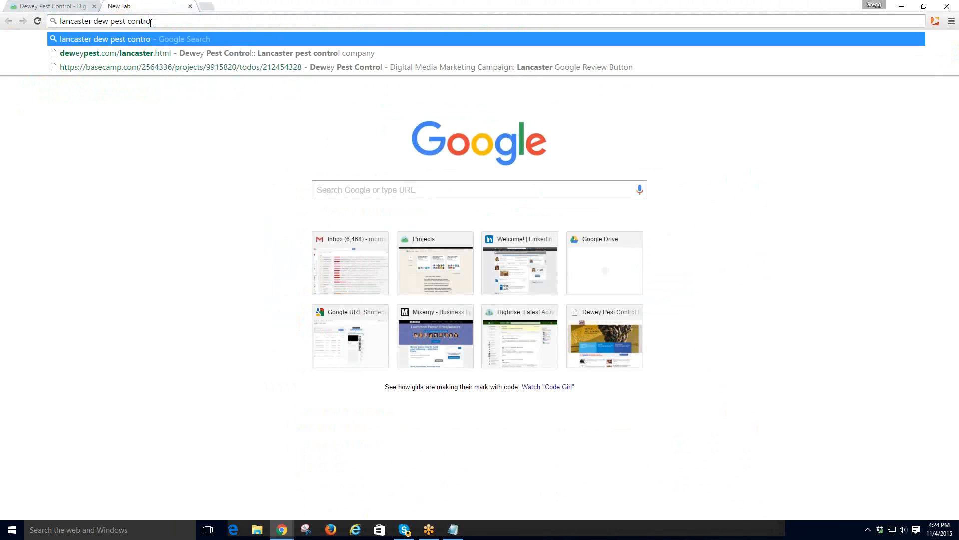
key("Return")
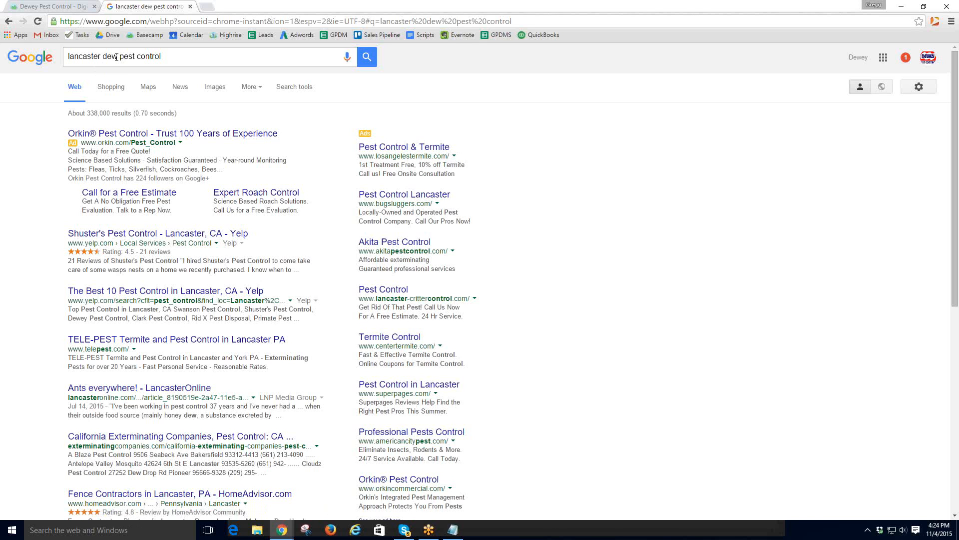
type("ey")
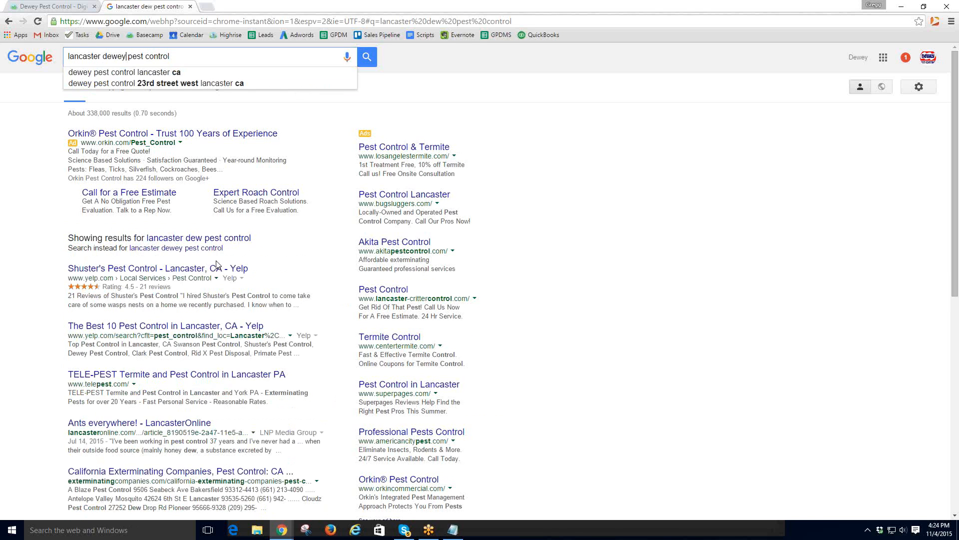
key("Return")
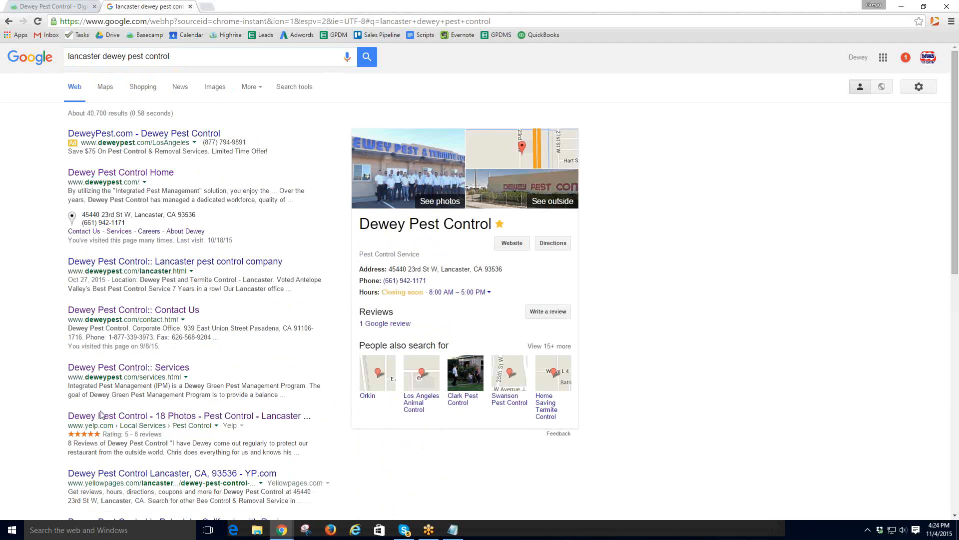
scroll(147, 424, "down", 2)
scroll(146, 422, "up", 2)
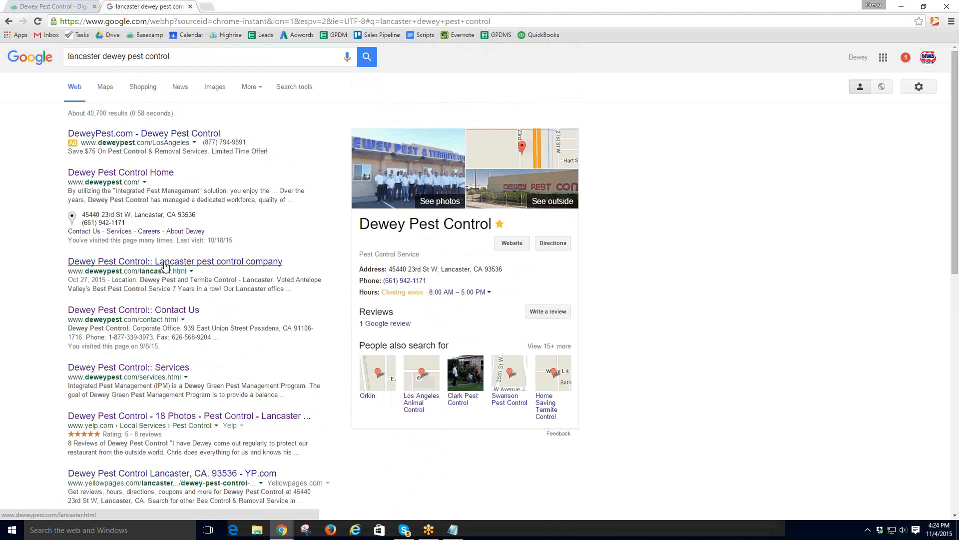
- Save the lower Lancaster office photo from the Dewey Pest page as 'Pest Control Compnay Lancaster'
left_click(165, 267)
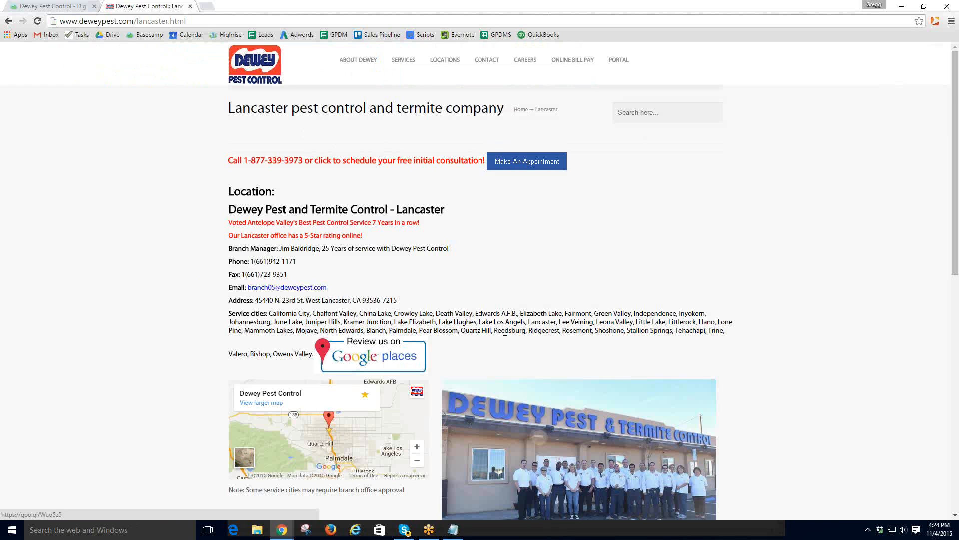
scroll(554, 323, "down", 6)
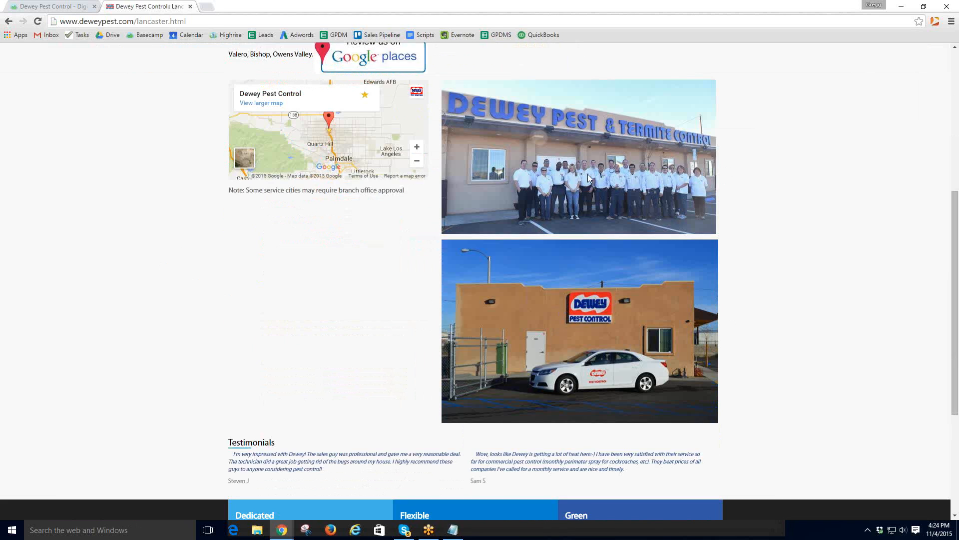
right_click(550, 313)
left_click(581, 322)
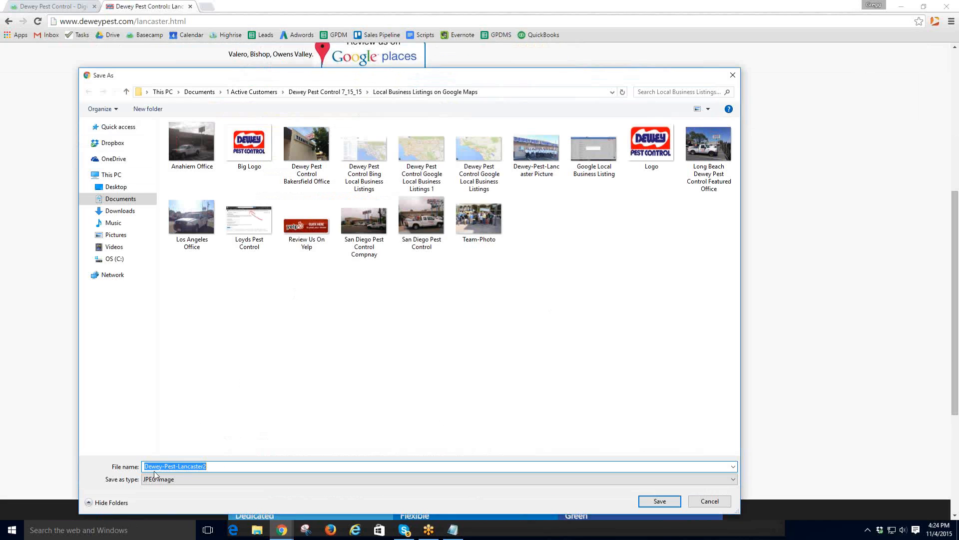
left_click(228, 466)
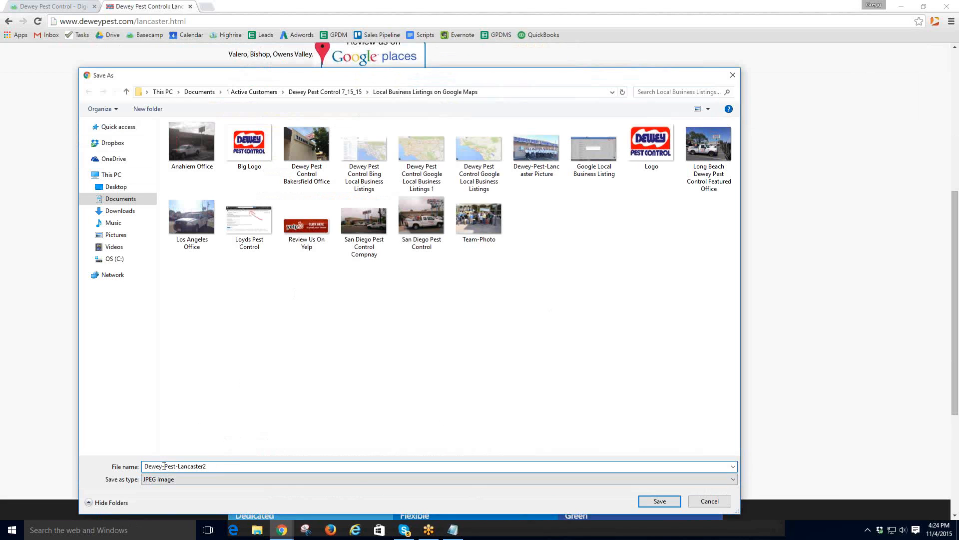
double_click(216, 468)
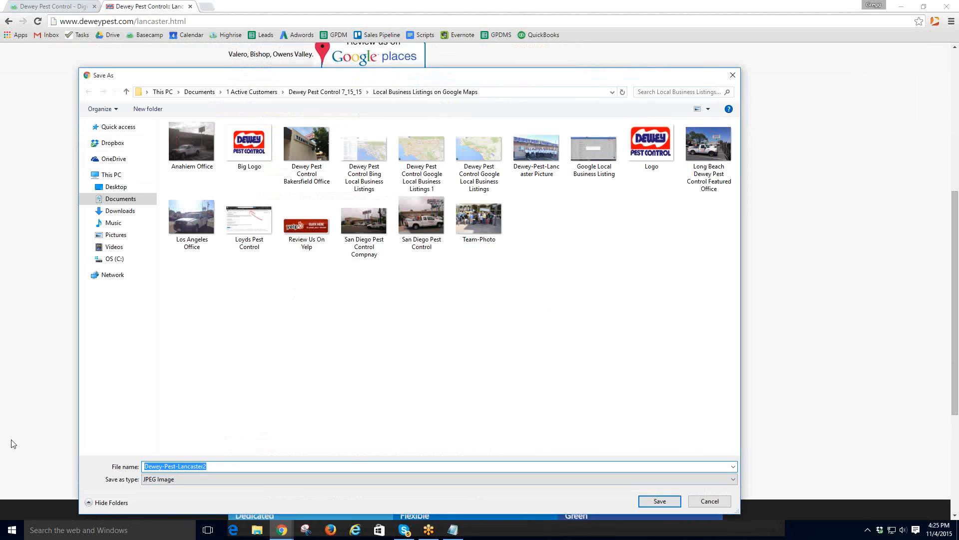
type("Pest Contact")
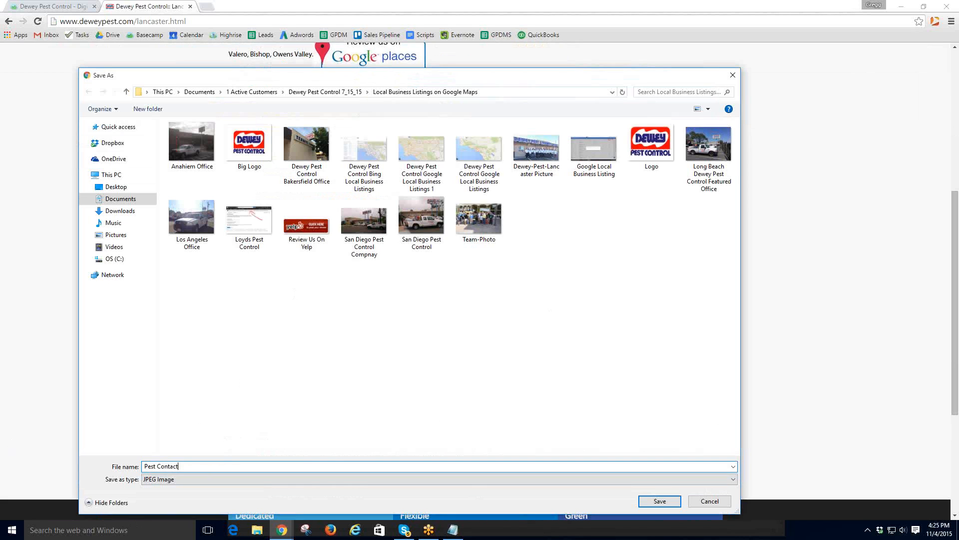
key("BackSpace")
type("Compnay Lancaster")
left_click(661, 502)
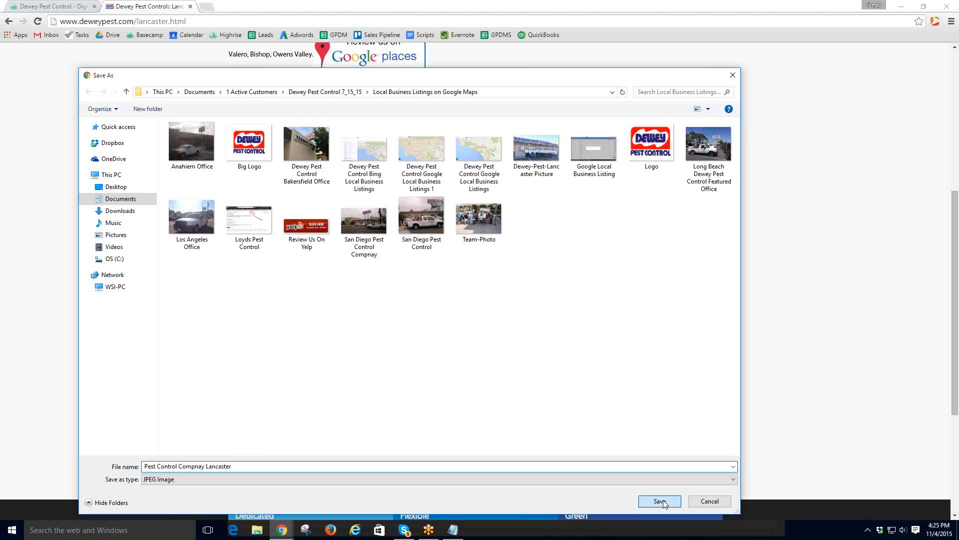
scroll(538, 278, "up", 6)
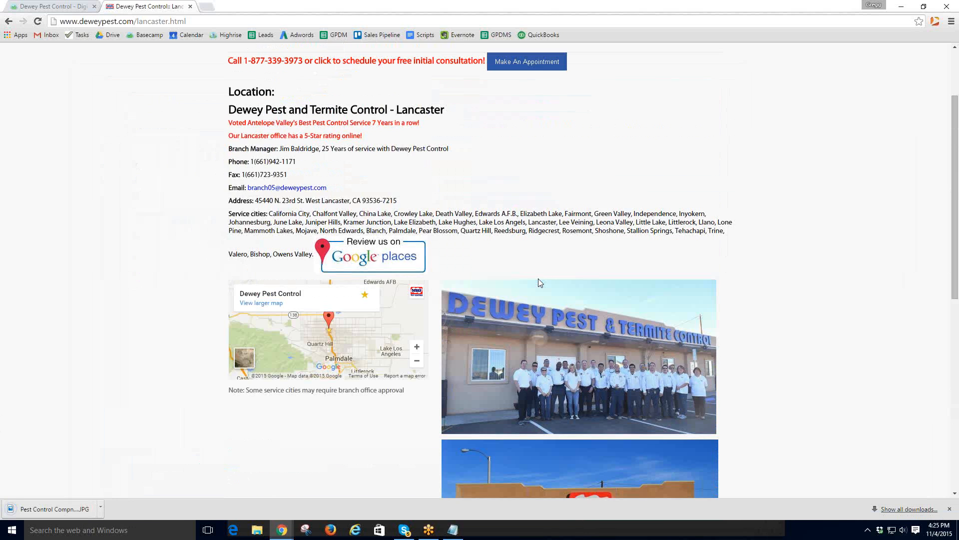
left_click(206, 6)
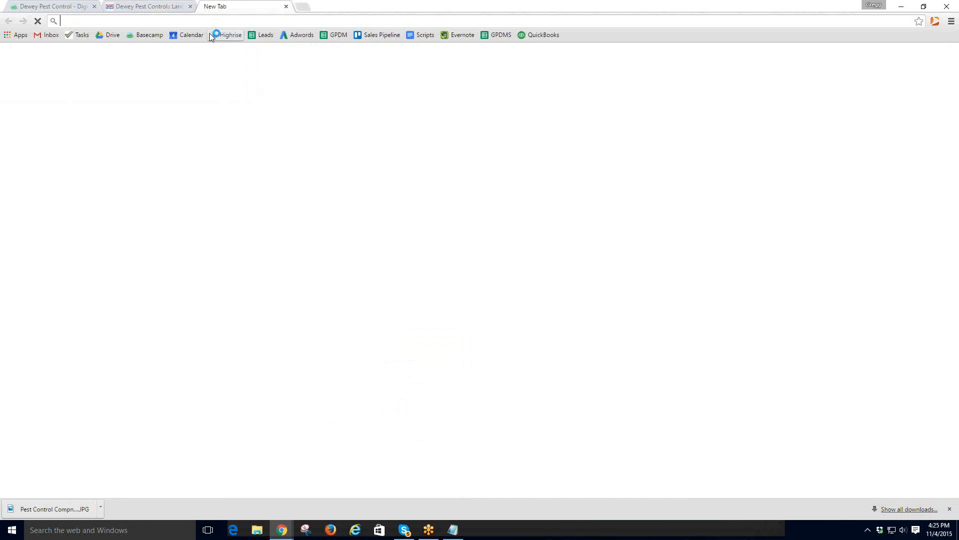
- Locate the downloaded photo in its folder and fix 'Compnay' to 'Company' in its file name
right_click(72, 508)
left_click(102, 482)
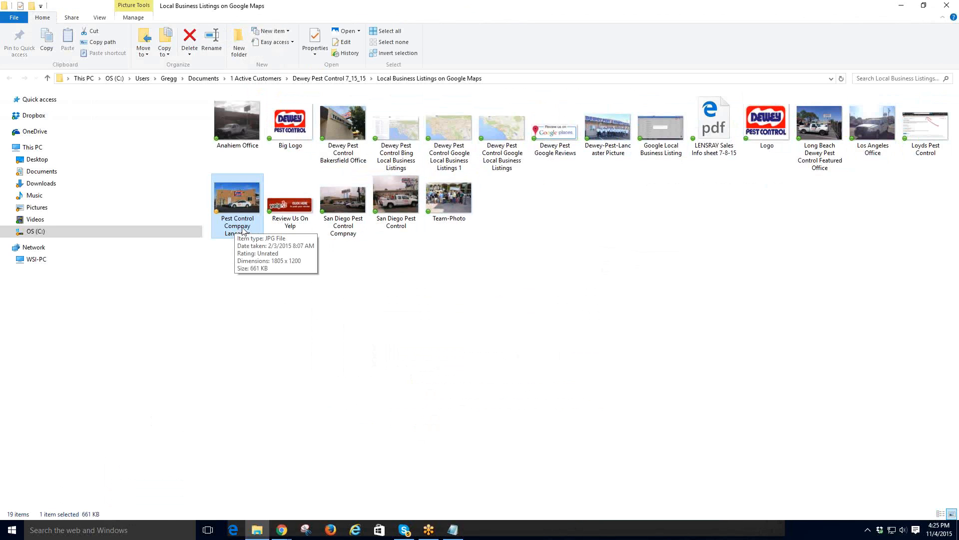
double_click(242, 204)
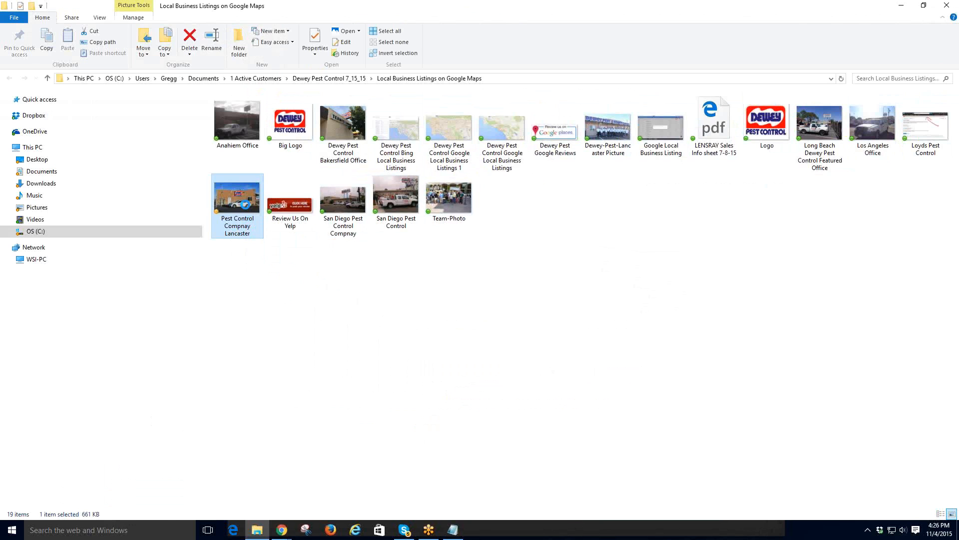
right_click(242, 201)
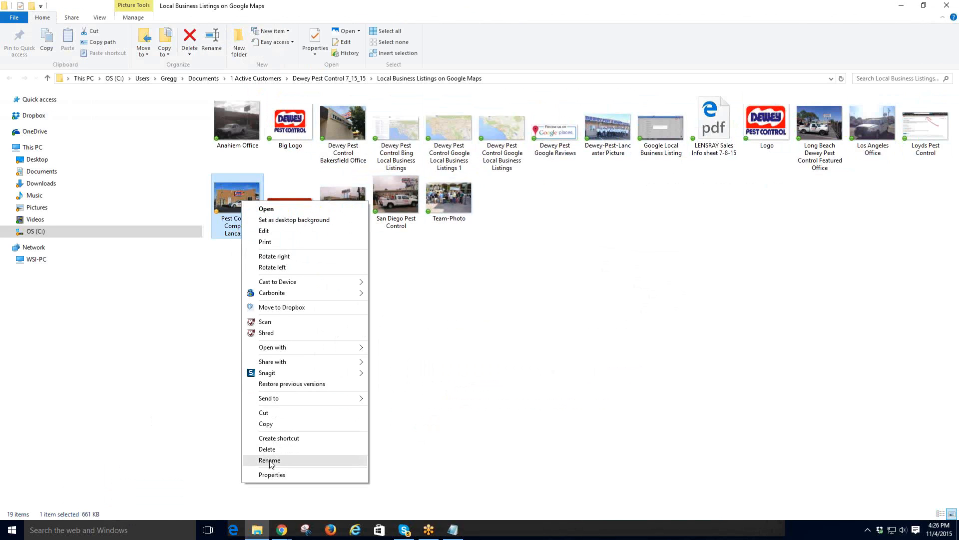
left_click(270, 460)
left_click(248, 231)
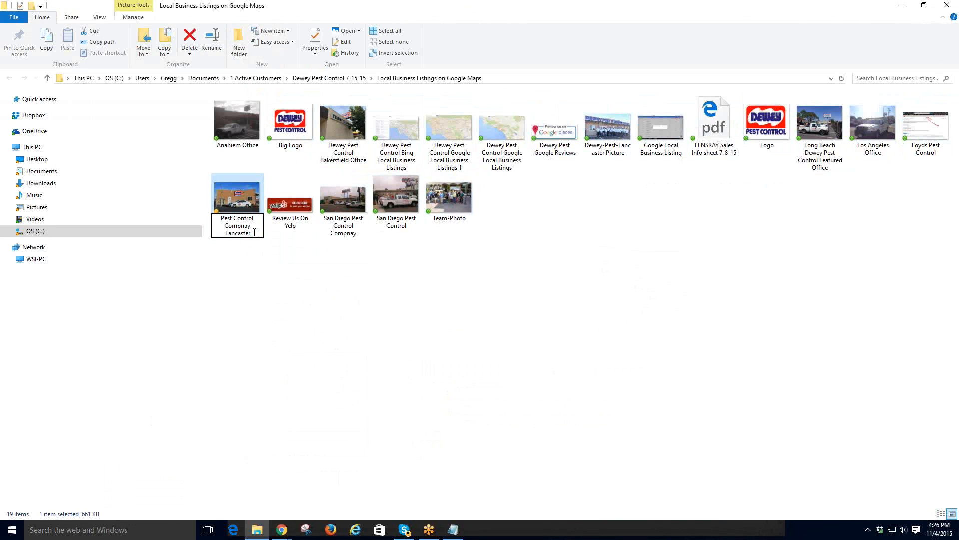
key("BackSpace")
key("BackSpace")
key("BackSpace")
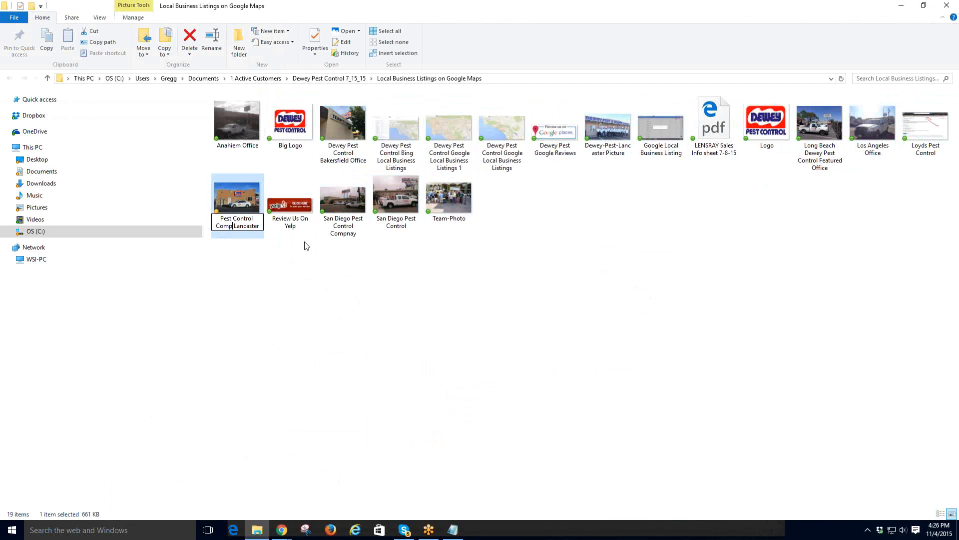
type("any")
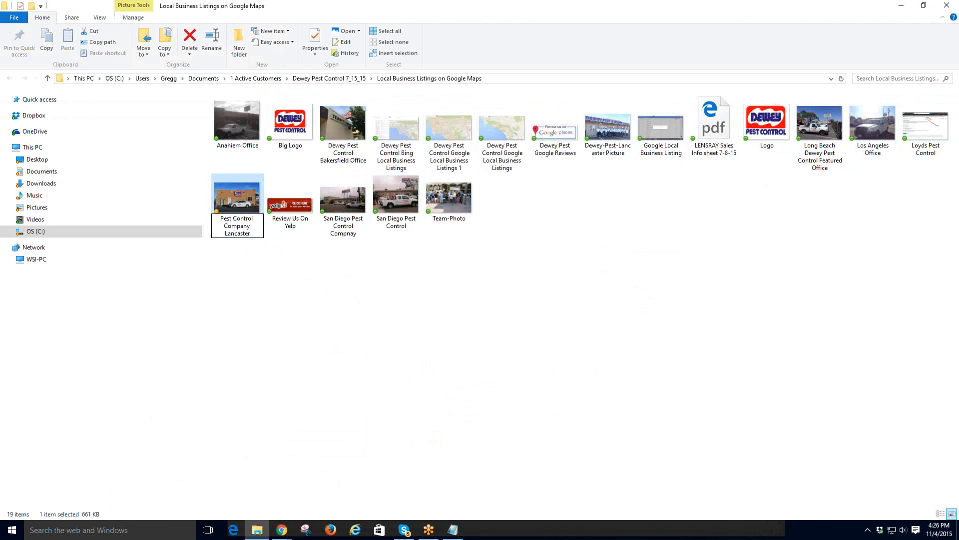
left_click(278, 265)
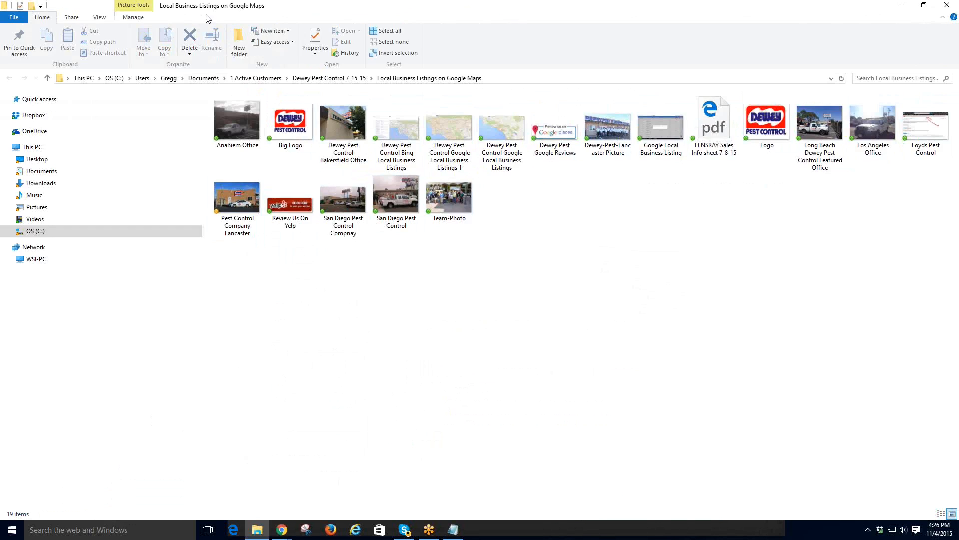
key("alt+Tab")
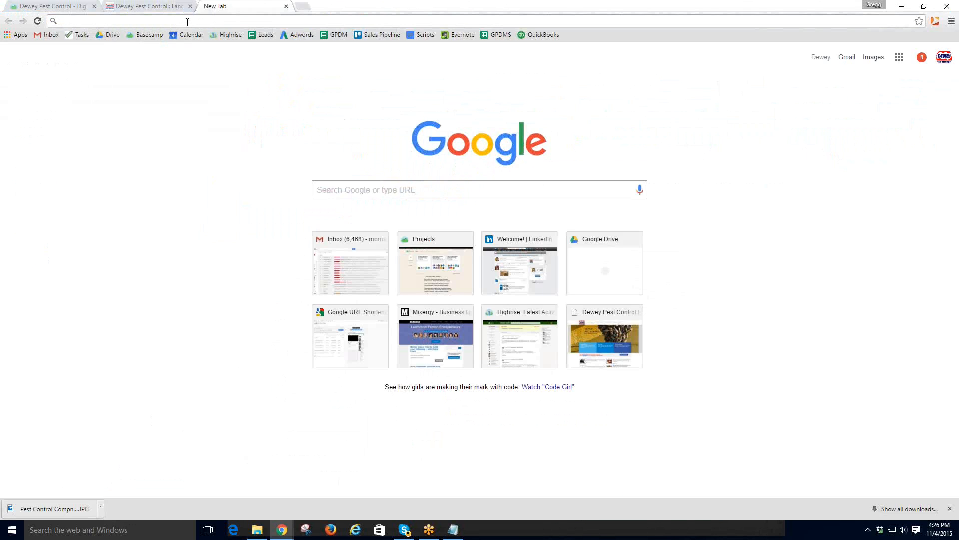
- Load deweypest.com/manager in the new tab from the 'dew' address suggestion
type("p")
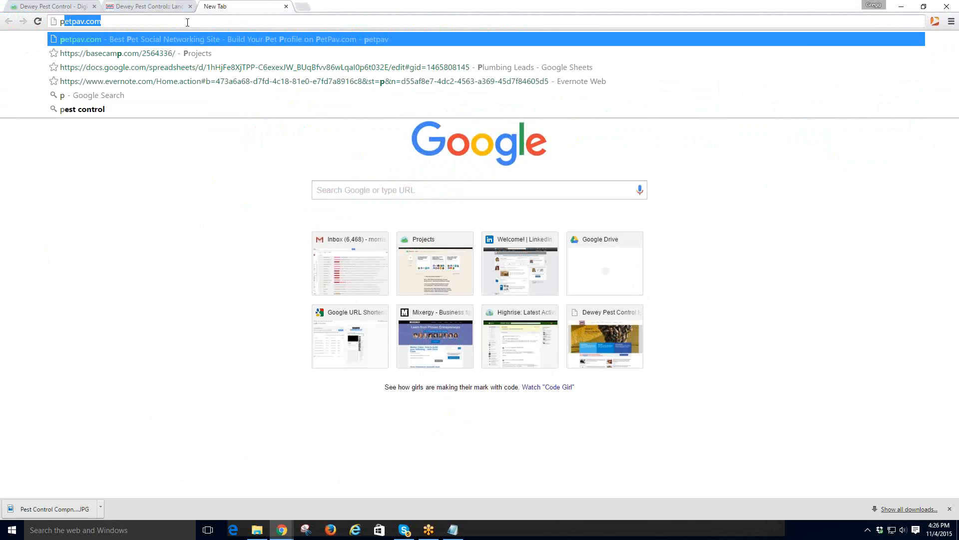
key("BackSpace")
key("BackSpace")
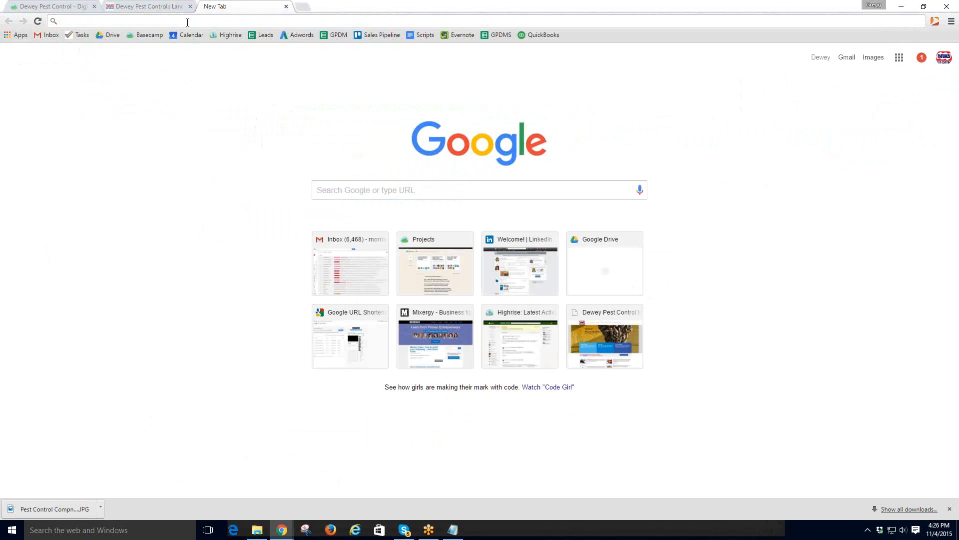
type("dew")
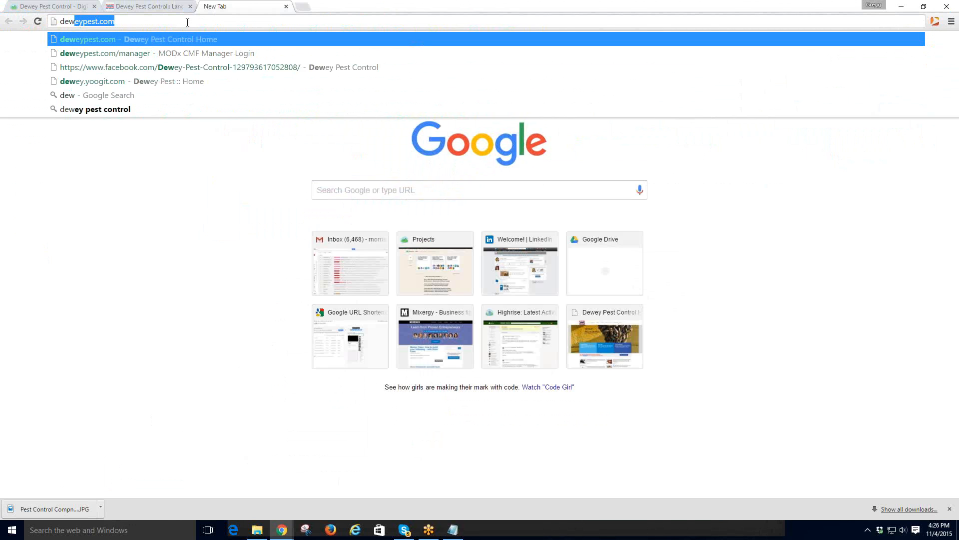
key("Down")
key("Return")
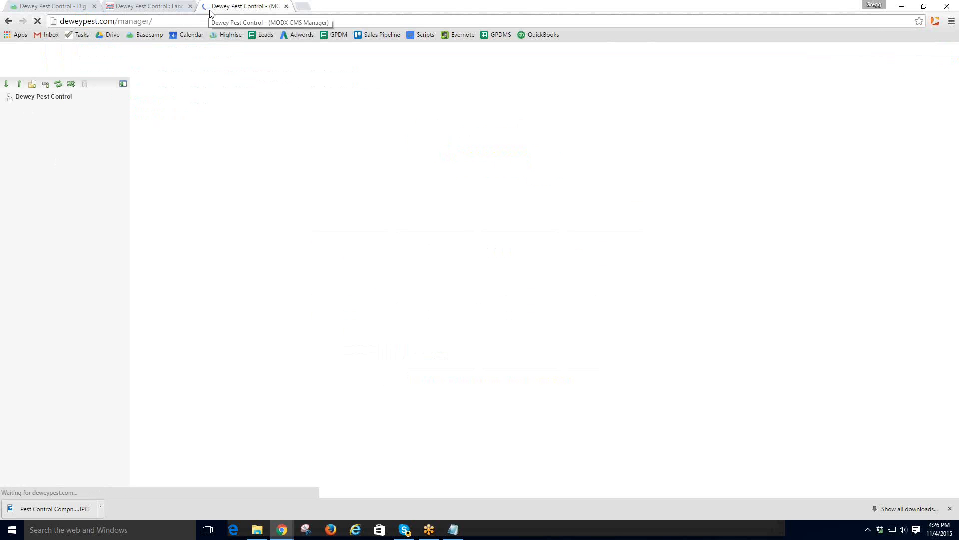
- Read the 'Process Of Updating Website' discussion in the marketing project, then go back to the Lancaster page
left_click(142, 7)
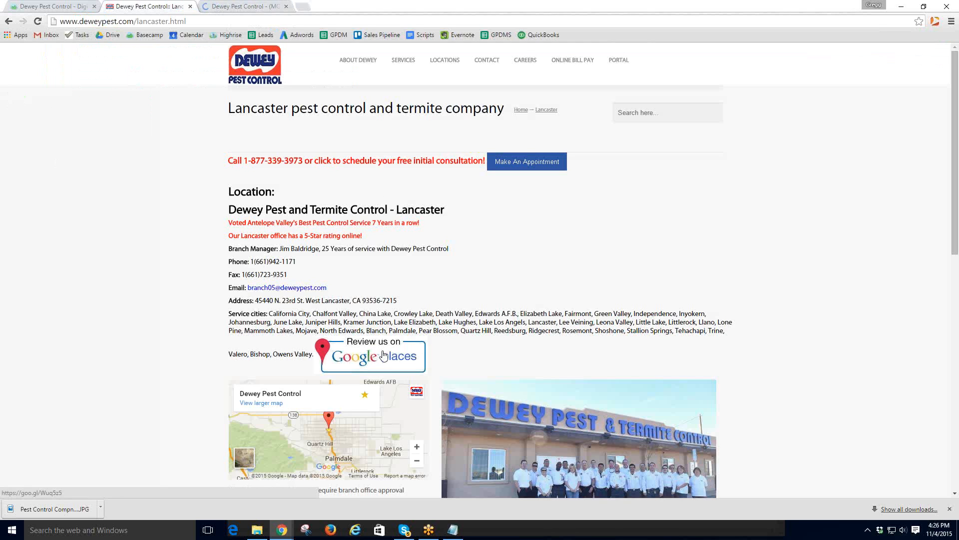
left_click(49, 8)
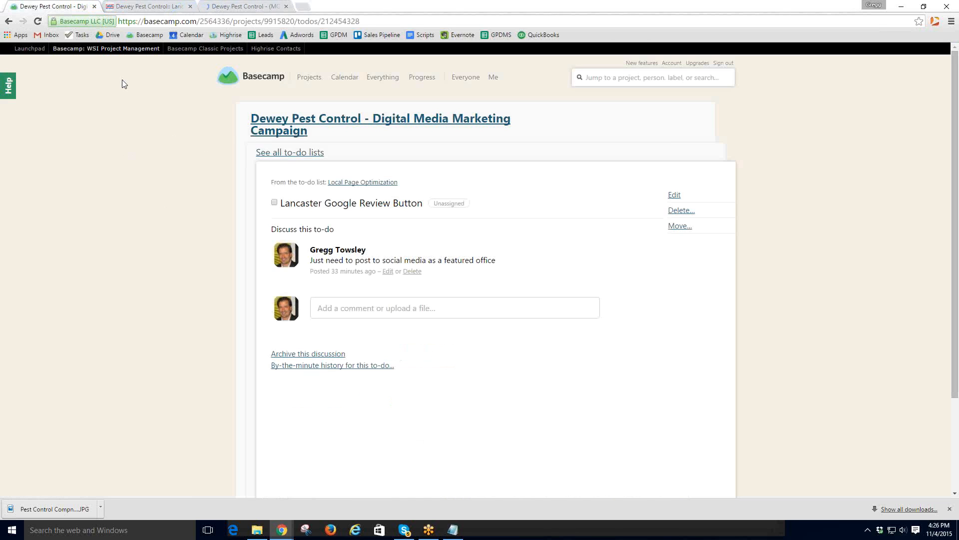
left_click(283, 123)
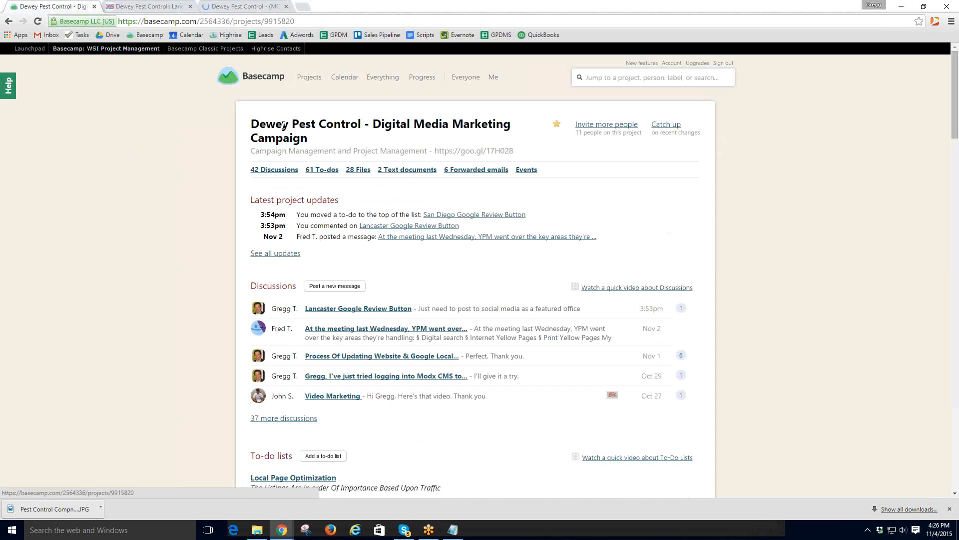
left_click(344, 357)
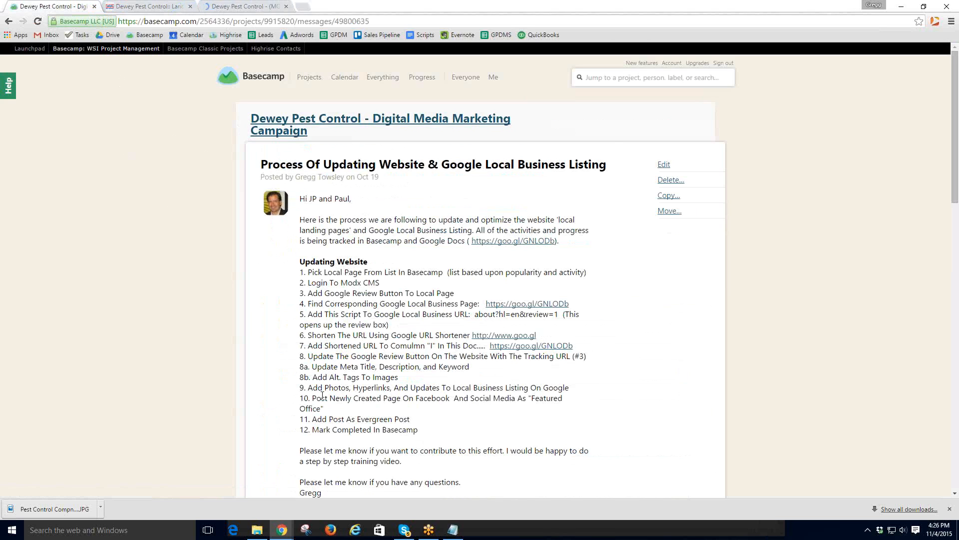
left_click(222, 7)
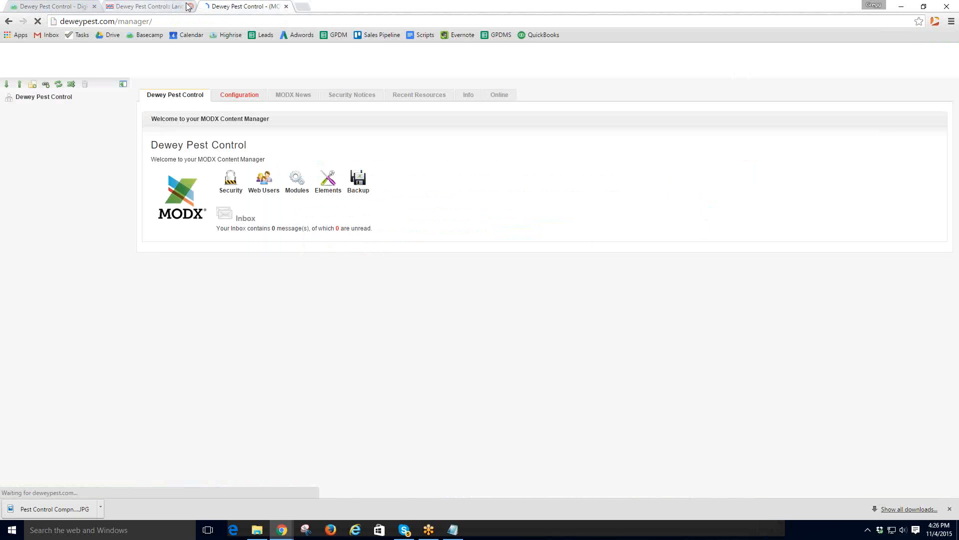
left_click(151, 7)
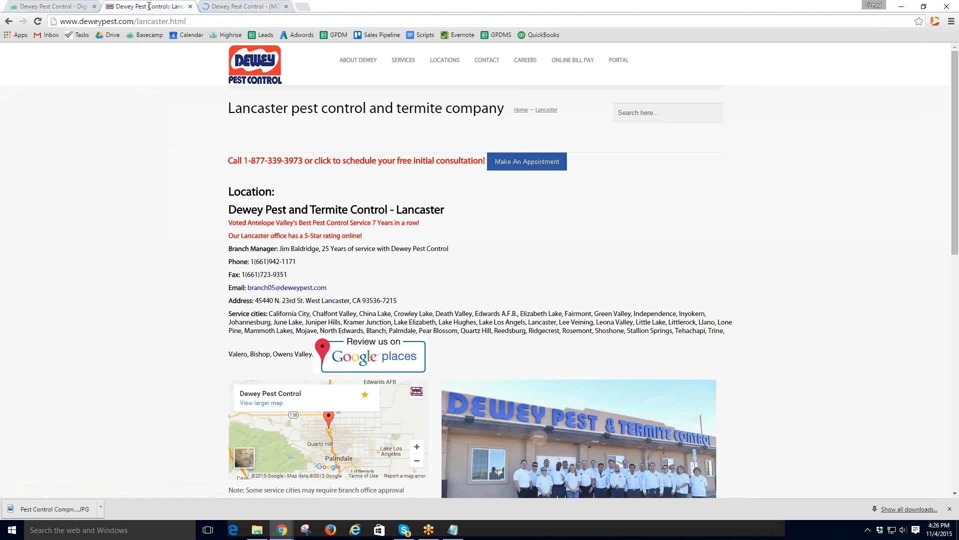
- Try the 'Review us on Google places' button, cancel the review form, and choose 'Manage this page'
left_click(368, 355)
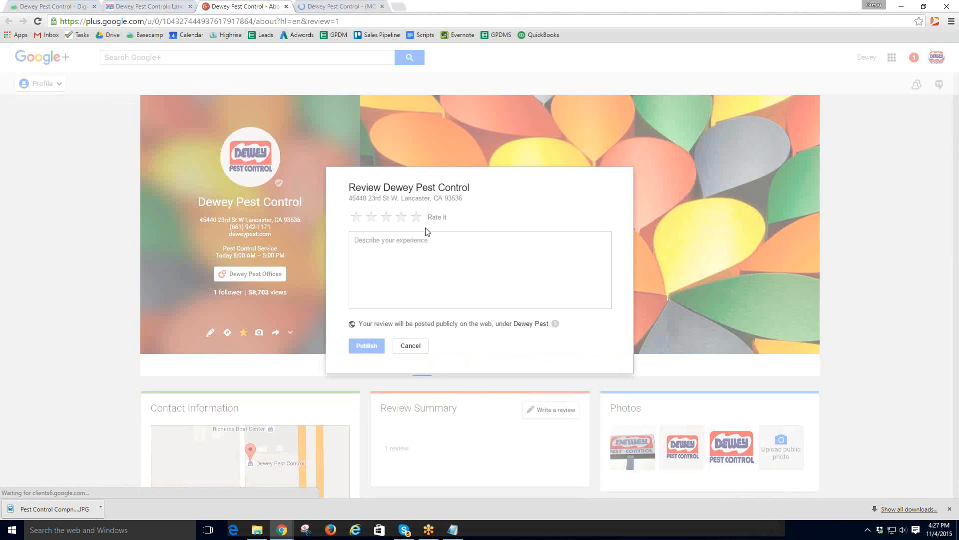
left_click(410, 345)
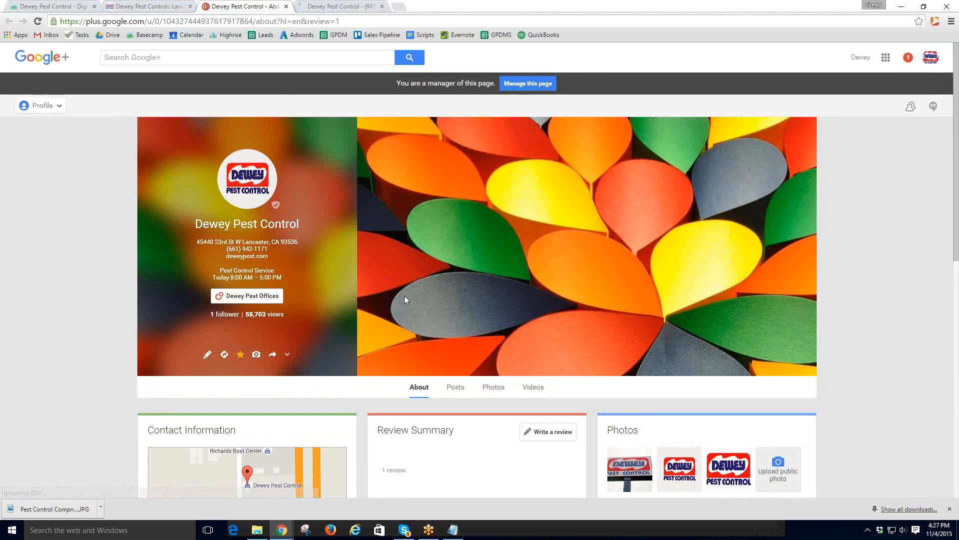
scroll(403, 295, "down", 4)
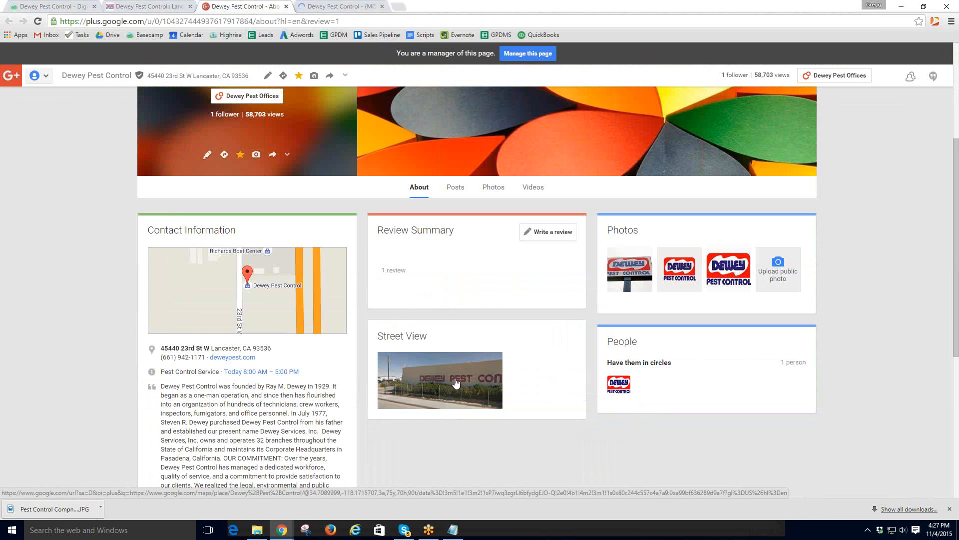
scroll(455, 382, "up", 4)
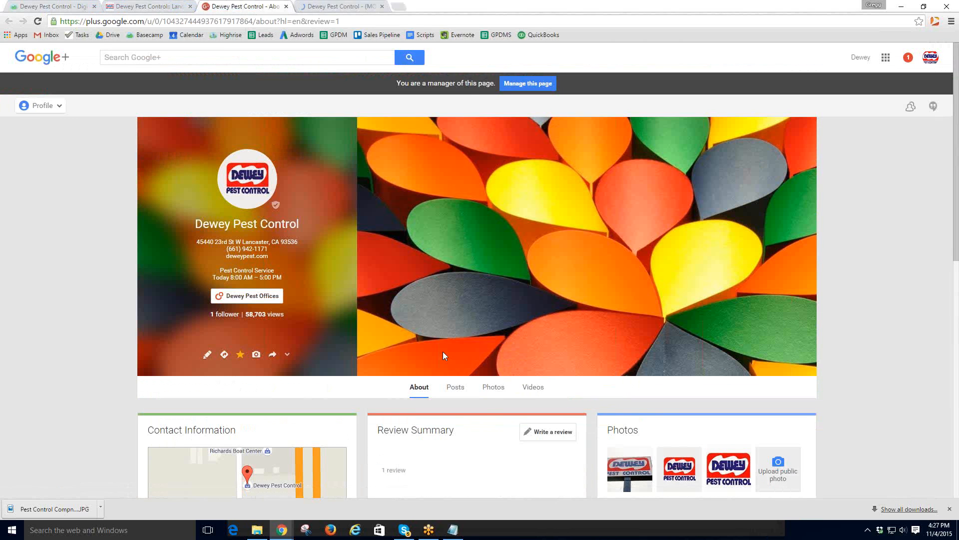
left_click(521, 82)
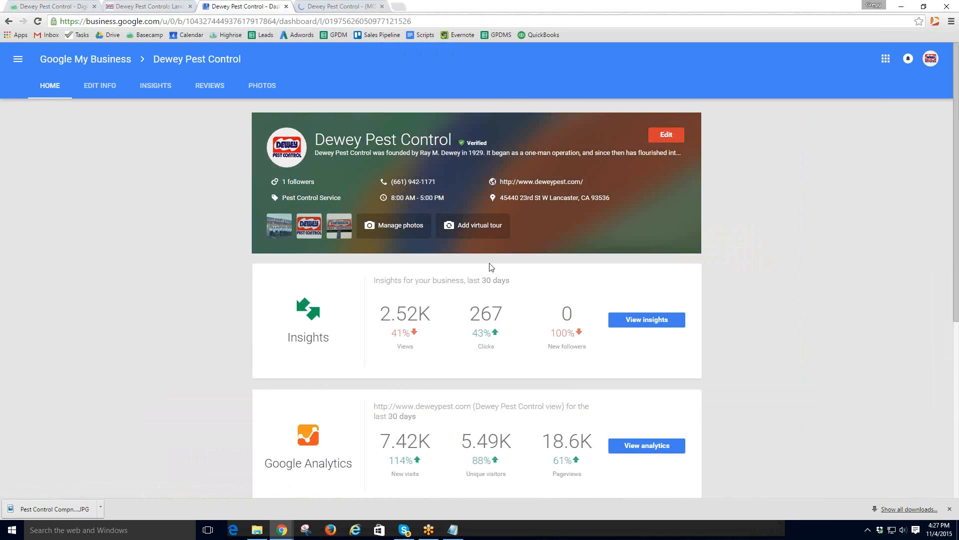
- Go to Edit, then Photos, and open an empty Exterior photos slot for Dewey Pest Control
scroll(444, 270, "down", 6)
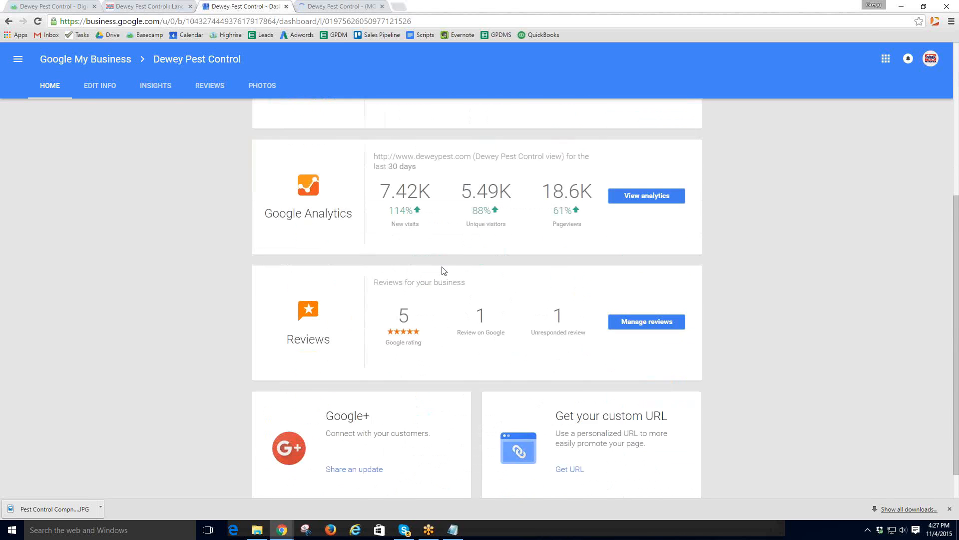
scroll(436, 246, "up", 6)
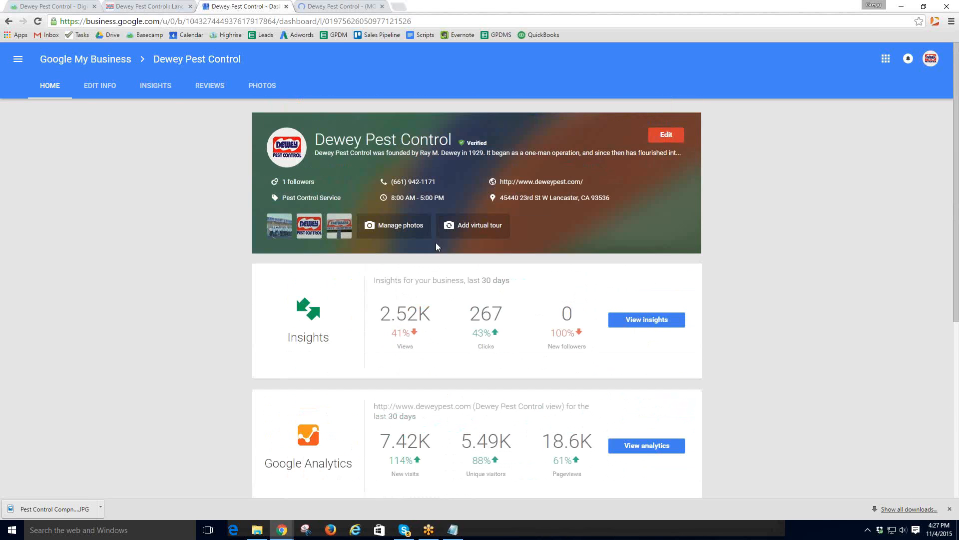
left_click(665, 135)
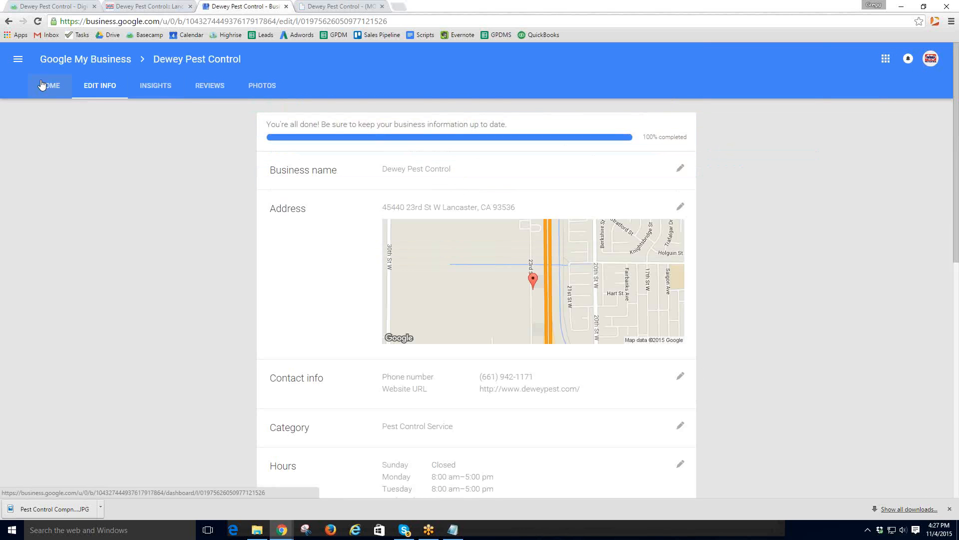
left_click(253, 88)
scroll(339, 151, "down", 4)
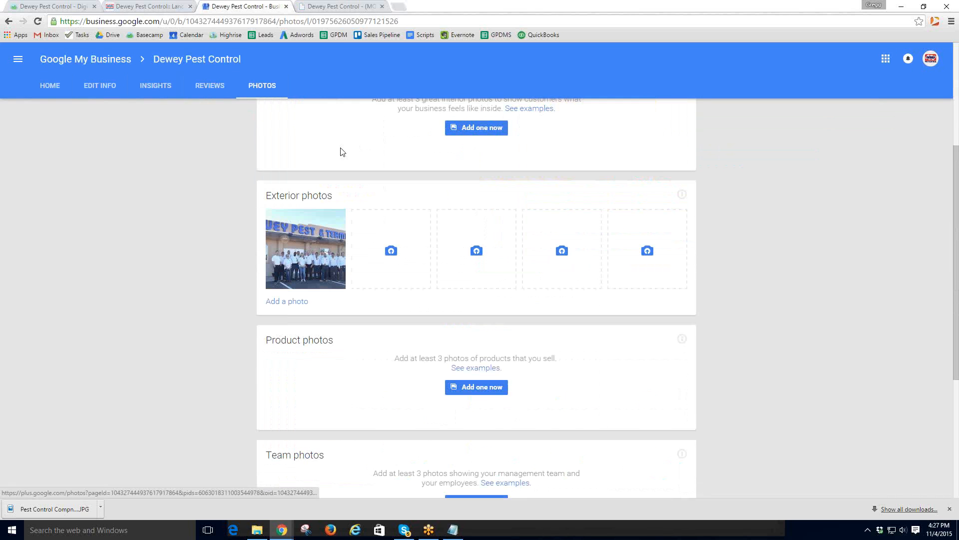
left_click(392, 252)
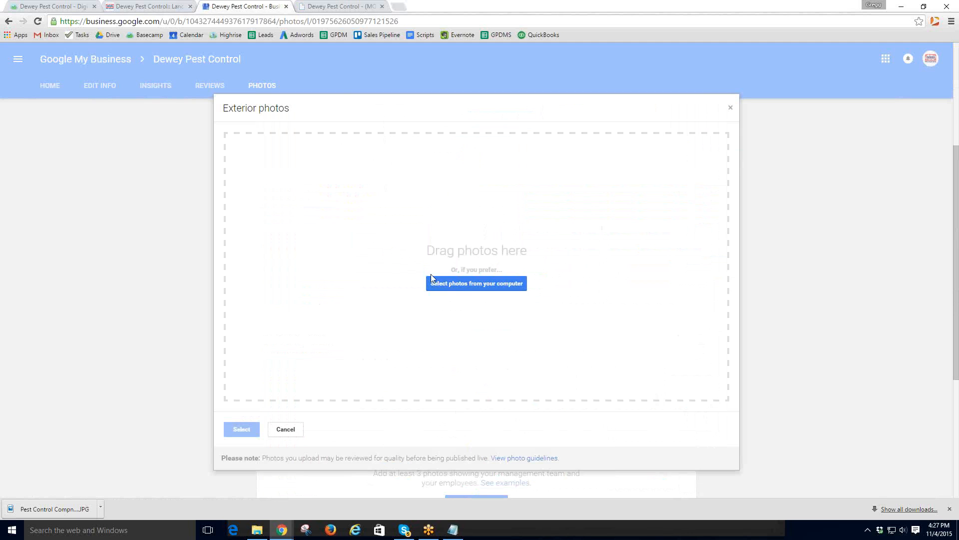
- Upload the 'Pest Control Company Lancaster' picture and the 'Logo' image as exterior photos
left_click(462, 284)
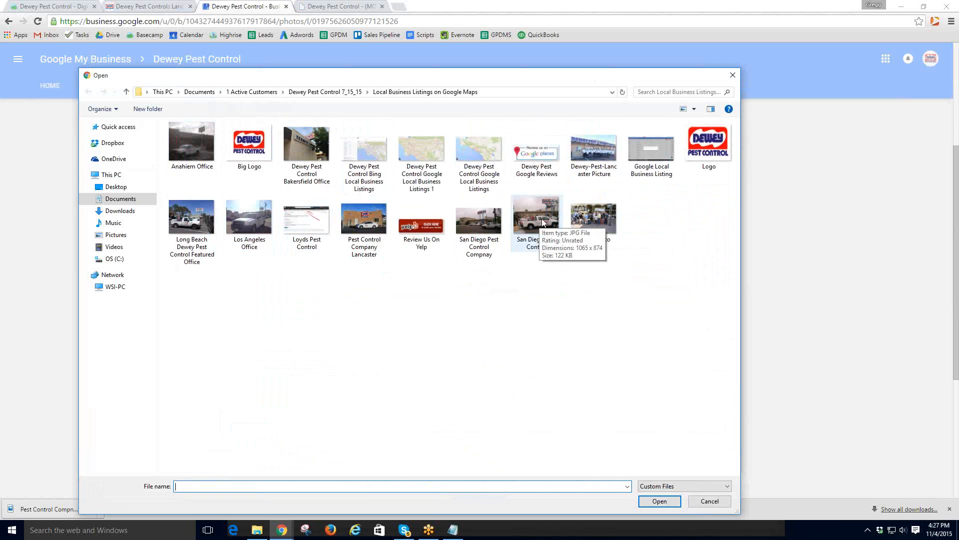
double_click(360, 217)
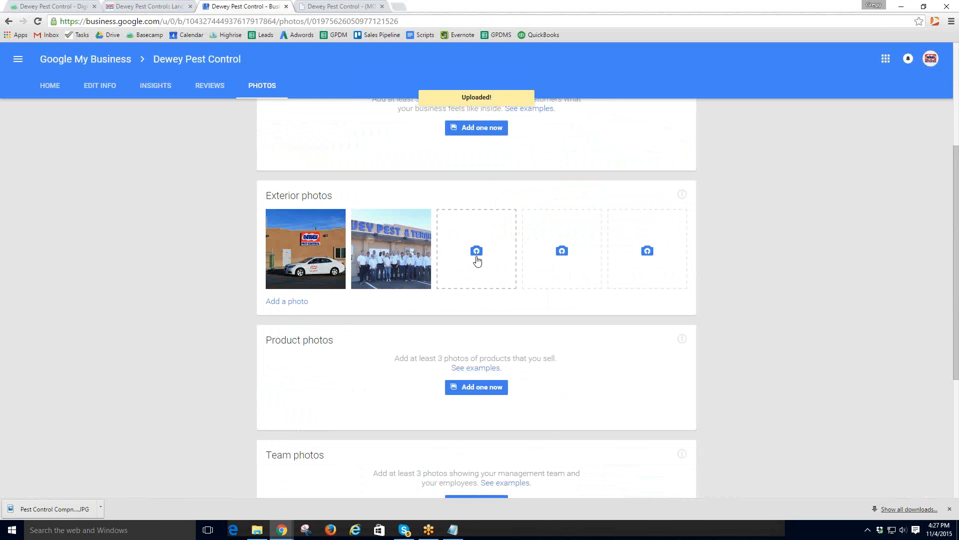
left_click(477, 253)
left_click(479, 284)
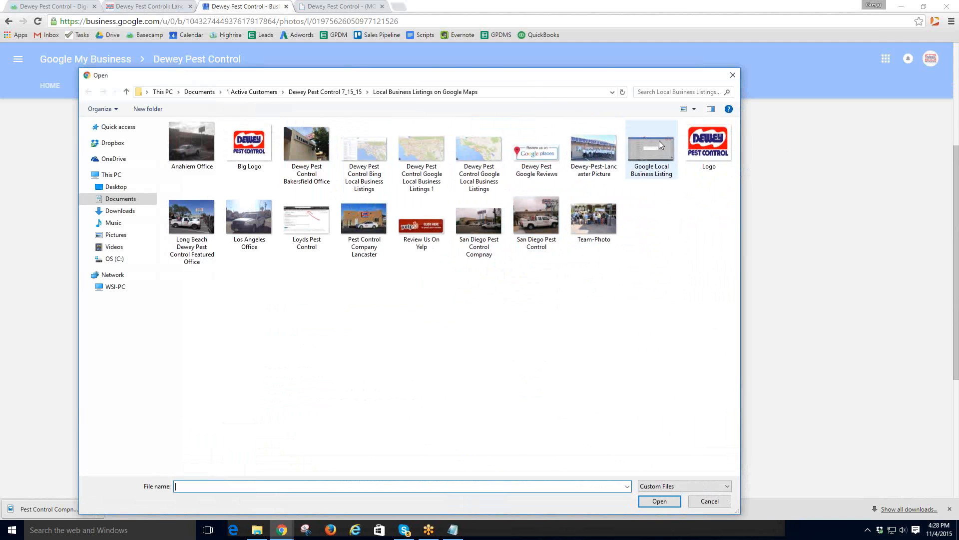
double_click(709, 145)
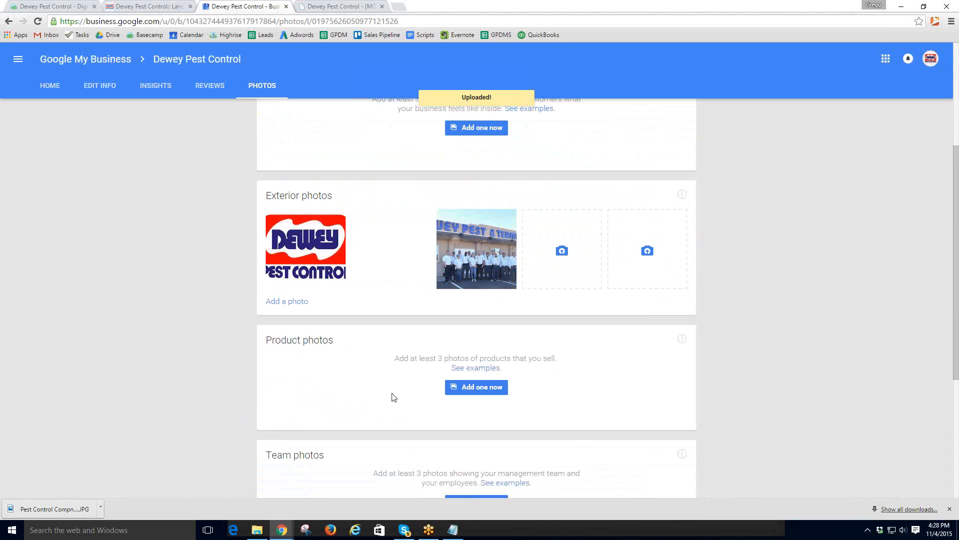
scroll(388, 404, "down", 3)
scroll(390, 407, "down", 1)
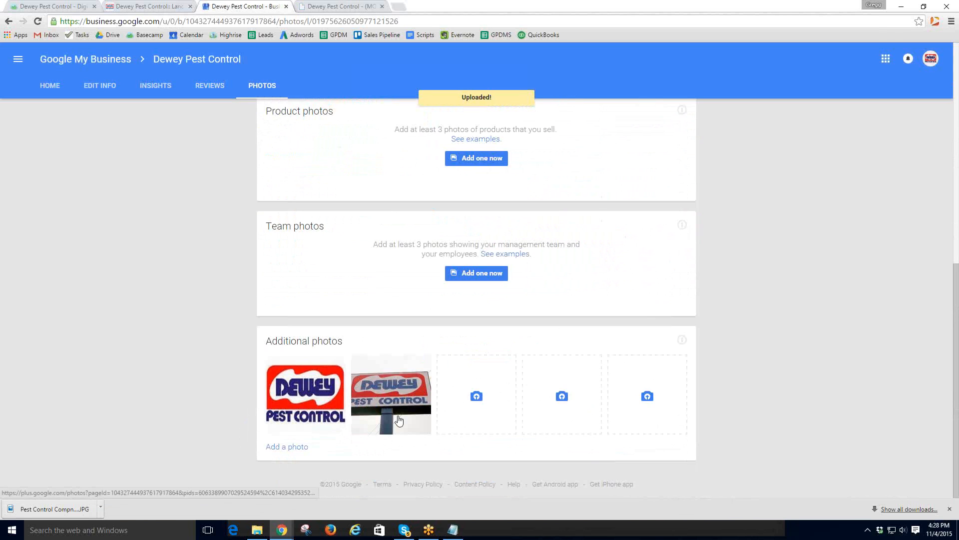
scroll(460, 430, "up", 3)
scroll(459, 395, "up", 5)
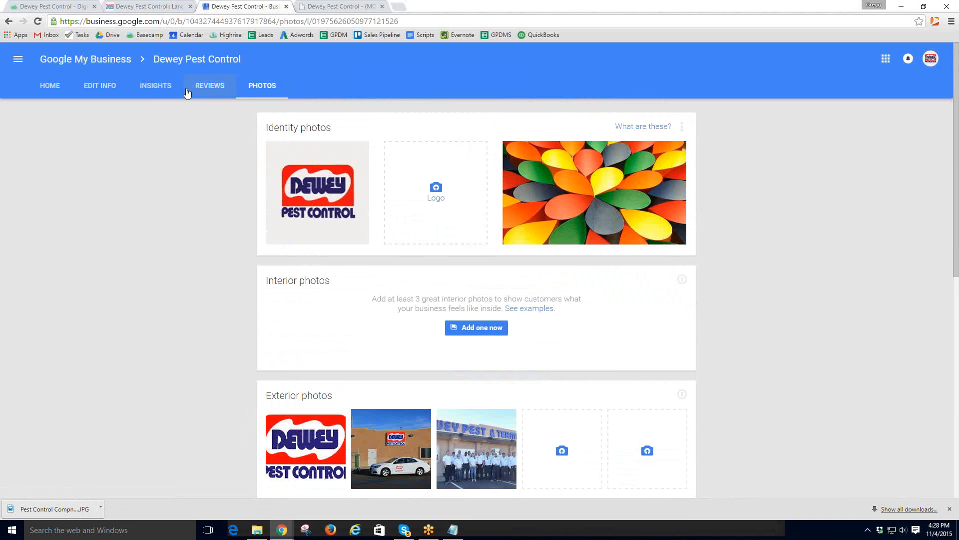
- Return to the business info and open the Introduction text for editing
left_click(103, 86)
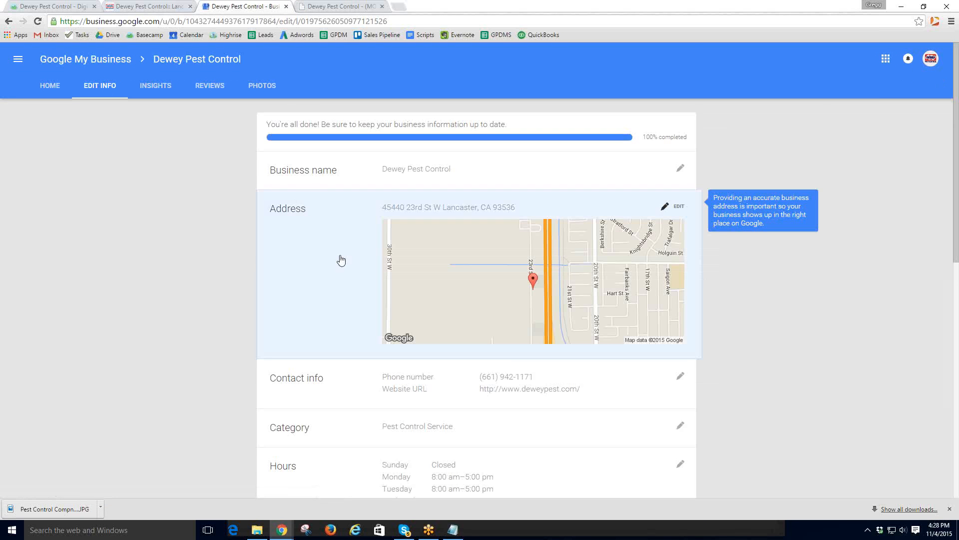
scroll(358, 312, "down", 7)
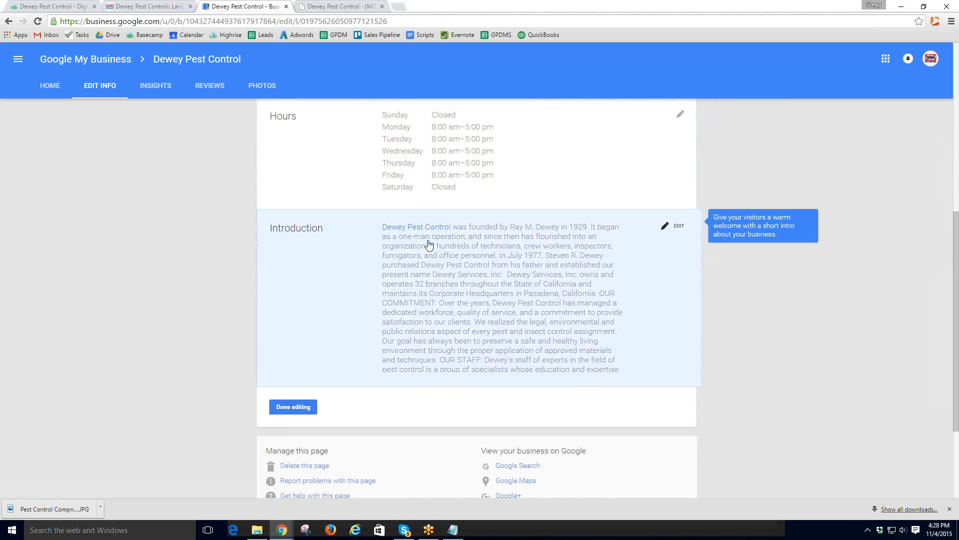
left_click(678, 226)
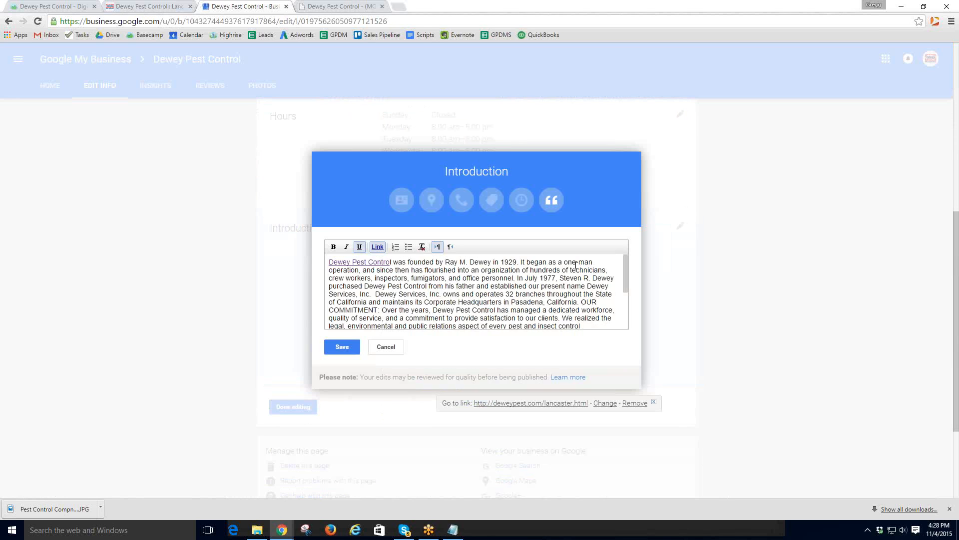
scroll(480, 309, "down", 5)
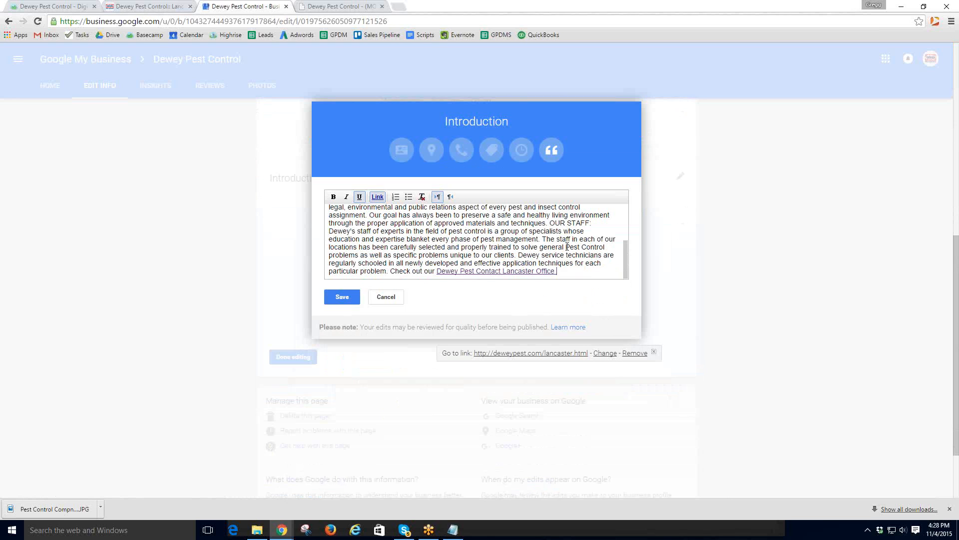
left_click_drag(566, 246, 358, 255)
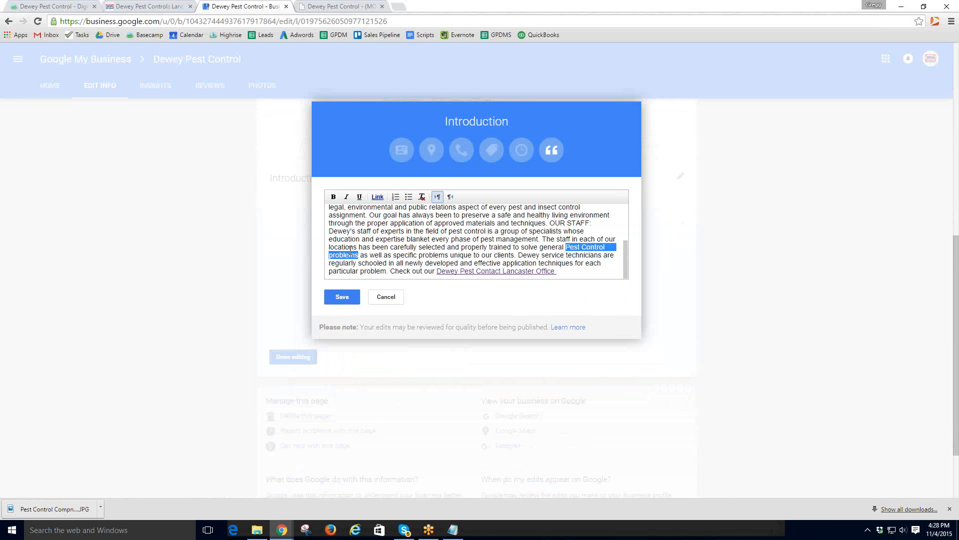
left_click(378, 197)
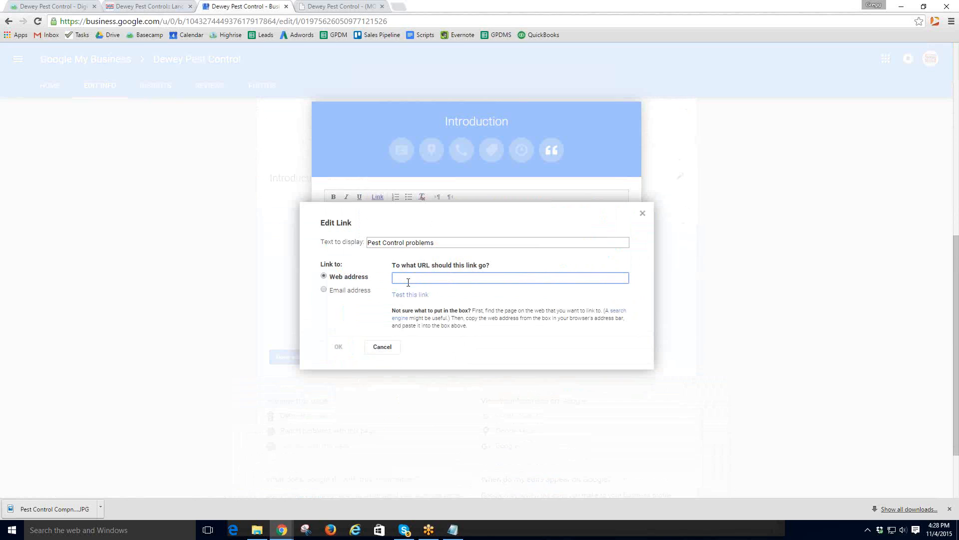
type("http://www.")
type("dewey pest.com")
left_click(347, 345)
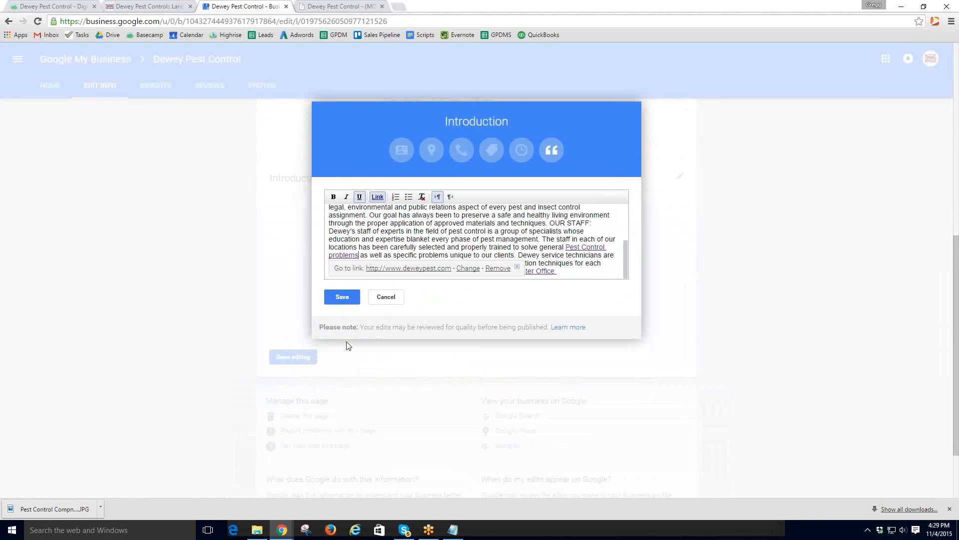
left_click(344, 298)
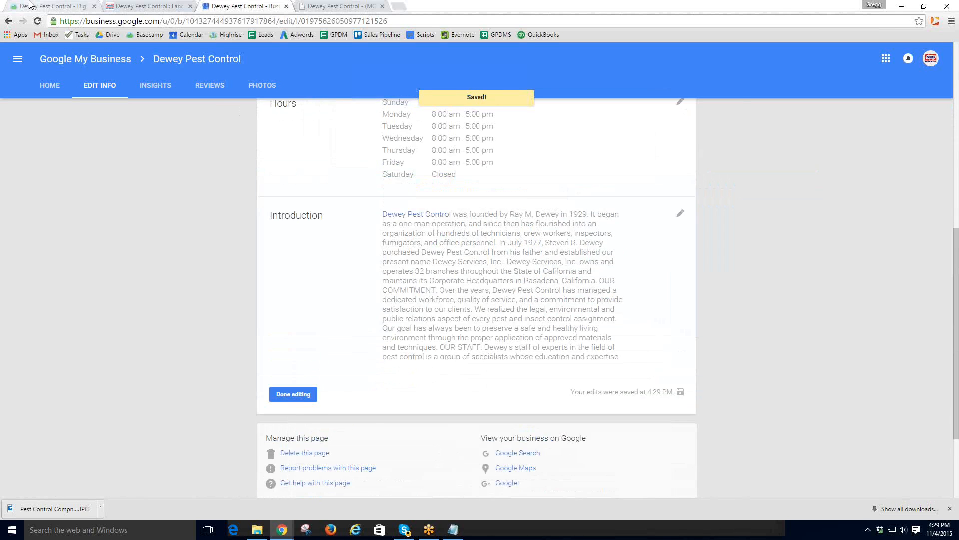
key("ctrl+1")
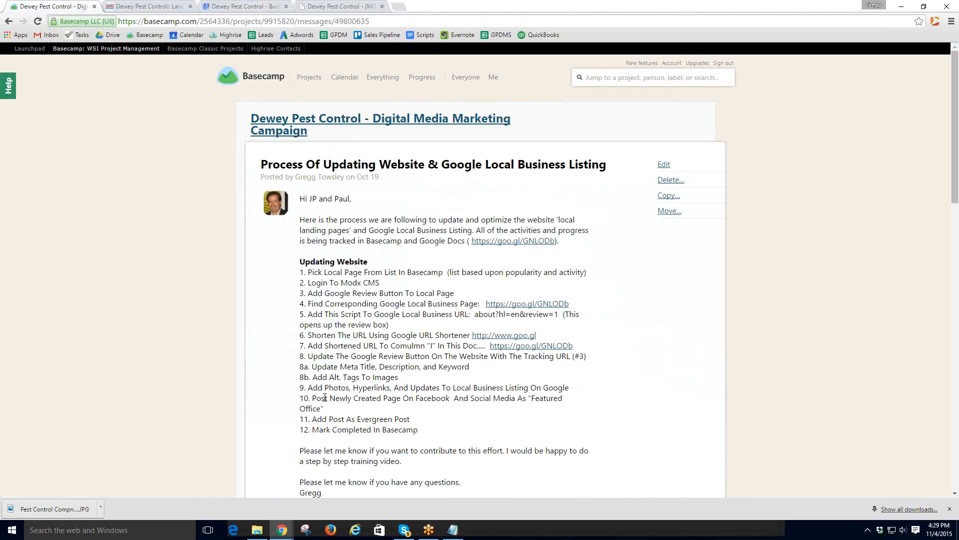
- Highlight Basecamp steps 9 (Google listing) and 10 (social posting), then return to the Lancaster page
left_click_drag(570, 387, 301, 387)
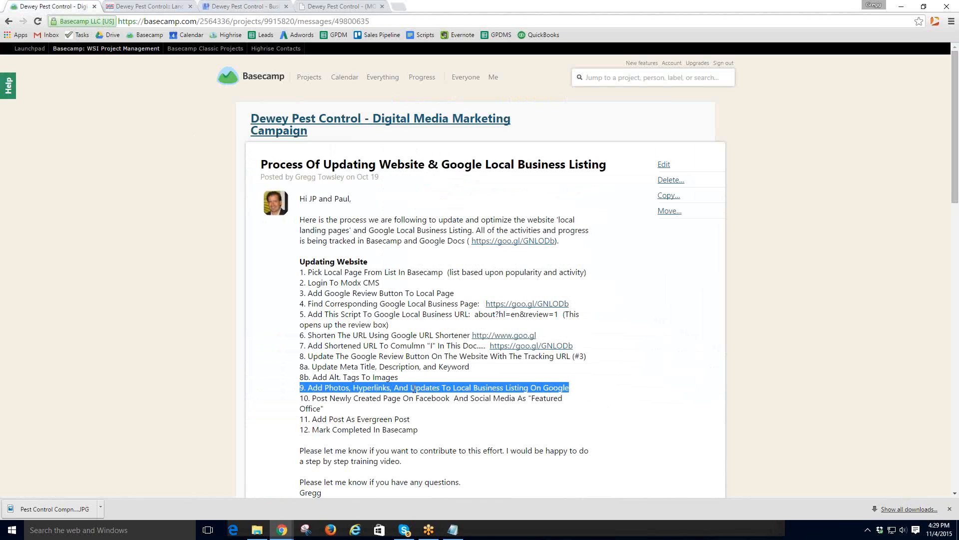
left_click_drag(314, 398, 333, 409)
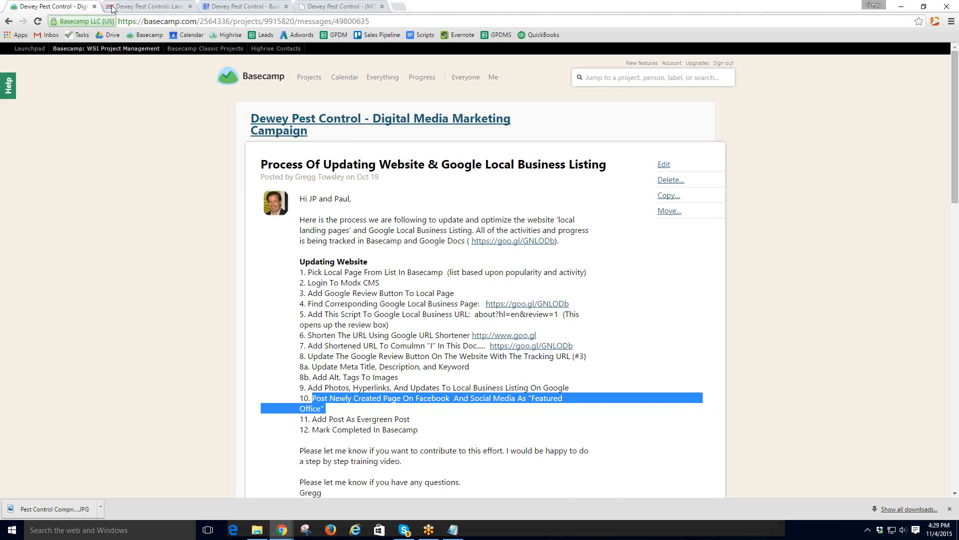
left_click(138, 7)
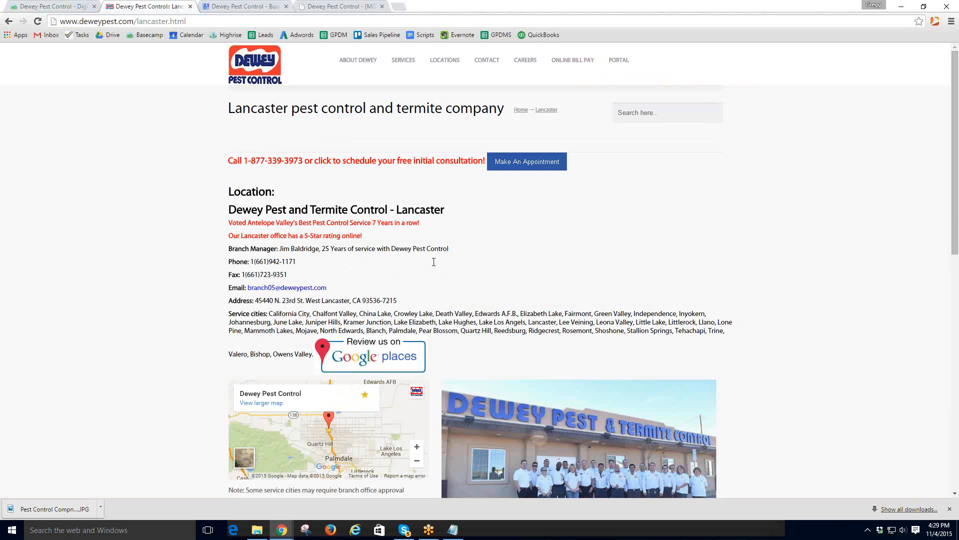
- Copy the 'Voted Antelope Valley's Best Pest Control Service' line from the Lancaster page
left_click_drag(423, 227, 230, 225)
key("ctrl+c")
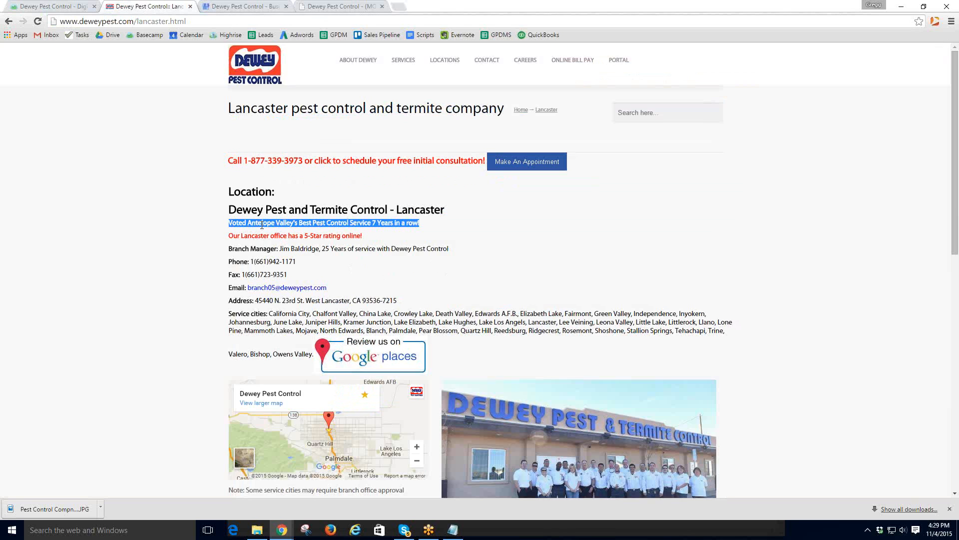
right_click(262, 225)
left_click(282, 231)
left_click(241, 7)
- Mark the listing editing as done and start a Google+ update from the dashboard
left_click(293, 394)
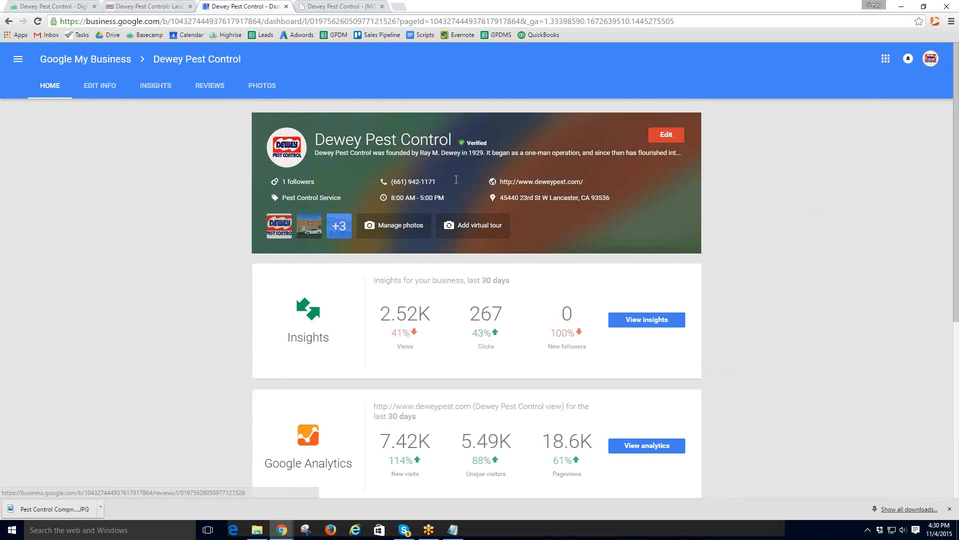
scroll(502, 280, "down", 6)
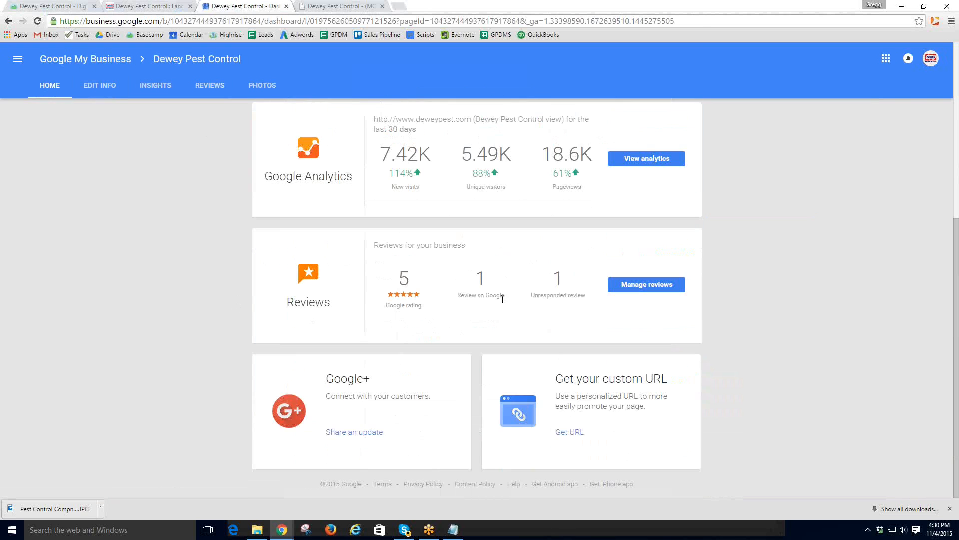
left_click(362, 434)
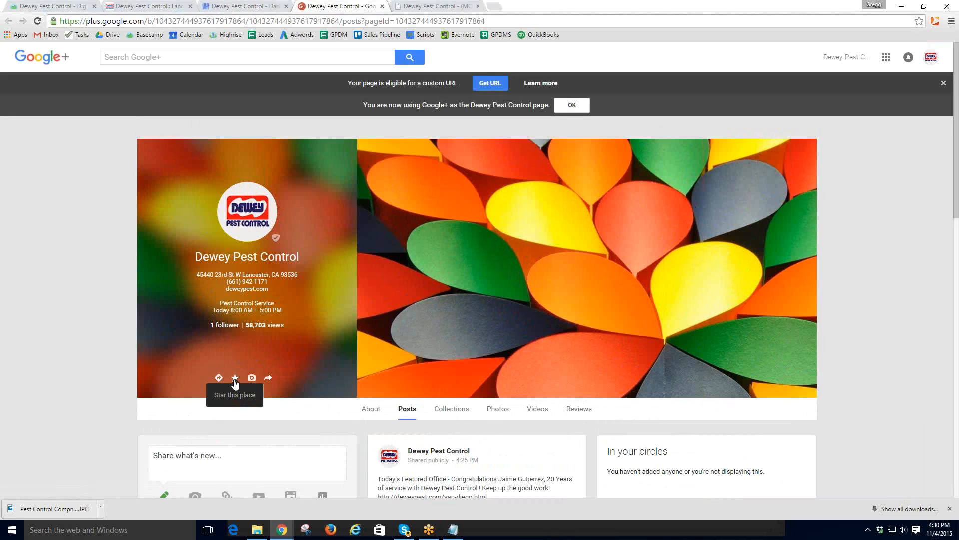
- Paste the award line into a new Google+ post, adding 'Did you know? Our Lancaster office was'
left_click(234, 379)
left_click(182, 457)
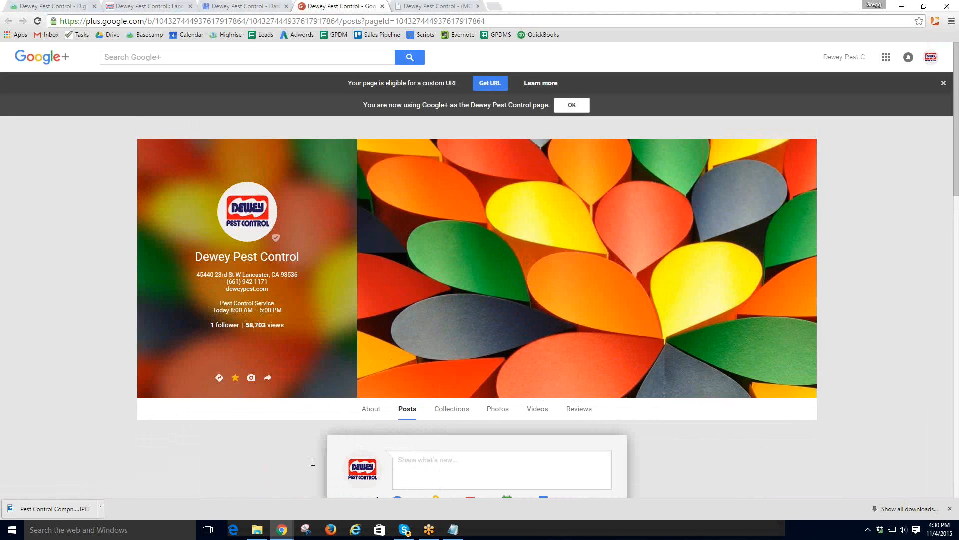
key("ctrl+v")
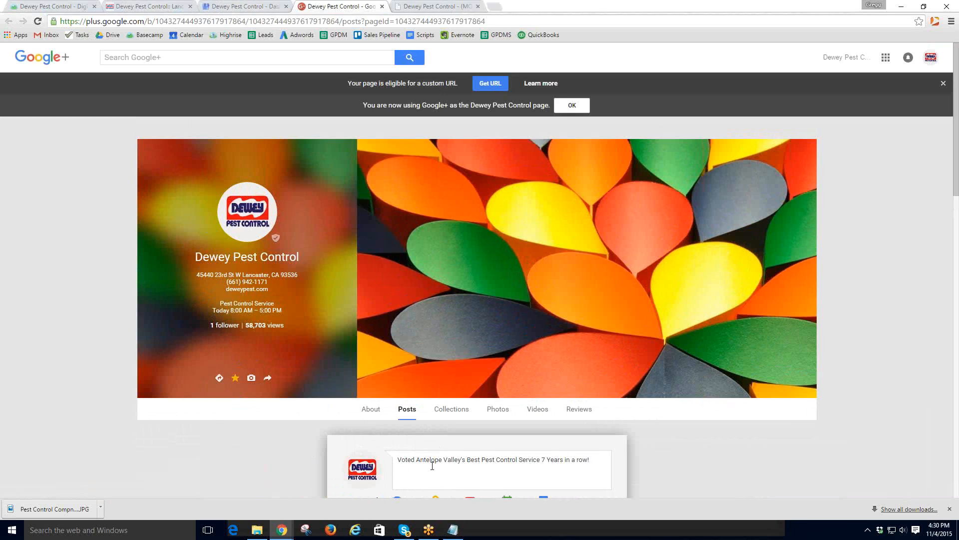
type("Did you know? Our Lancaster office was")
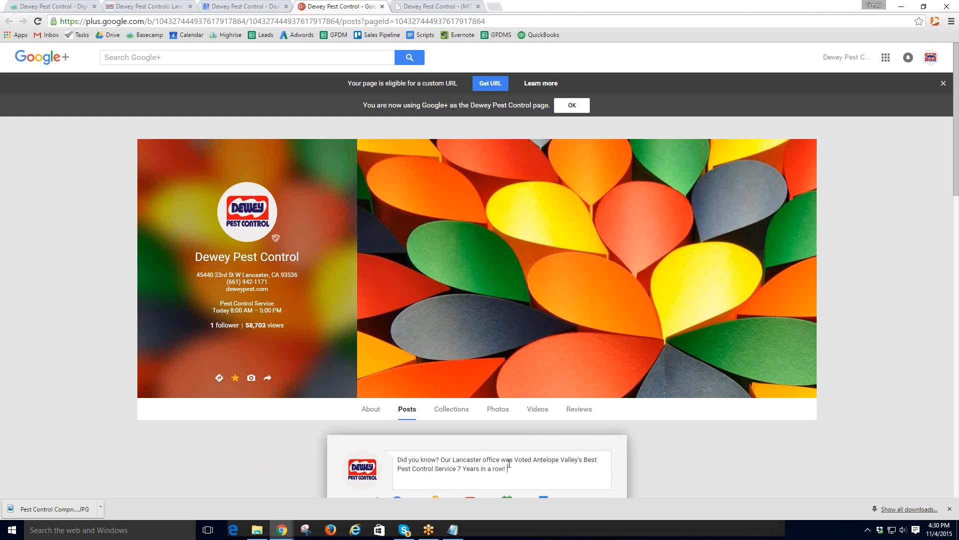
- Lowercase 'Voted' and insert 'Company' before the 7 in the post text
left_click(519, 460)
key("BackSpace")
type("v")
left_click(459, 468)
type("Com")
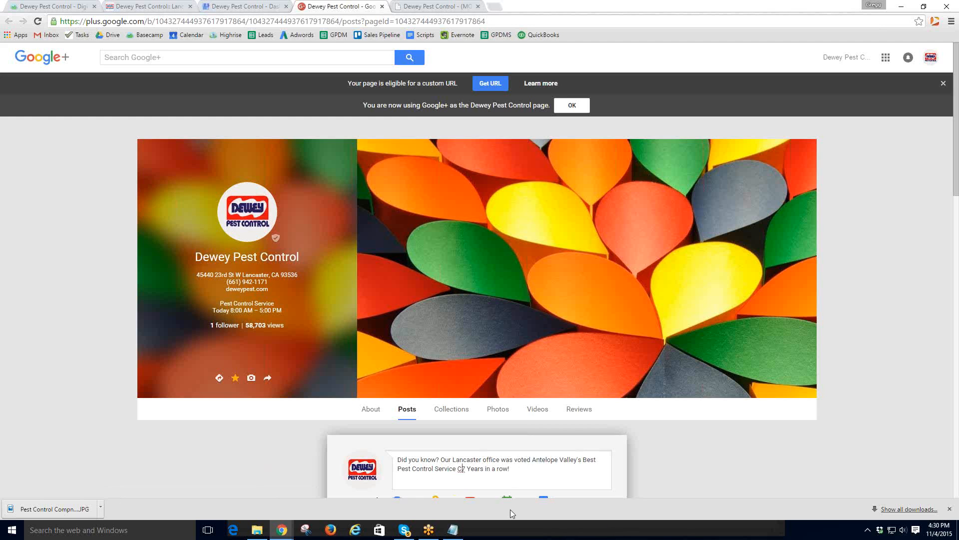
type("pany 7")
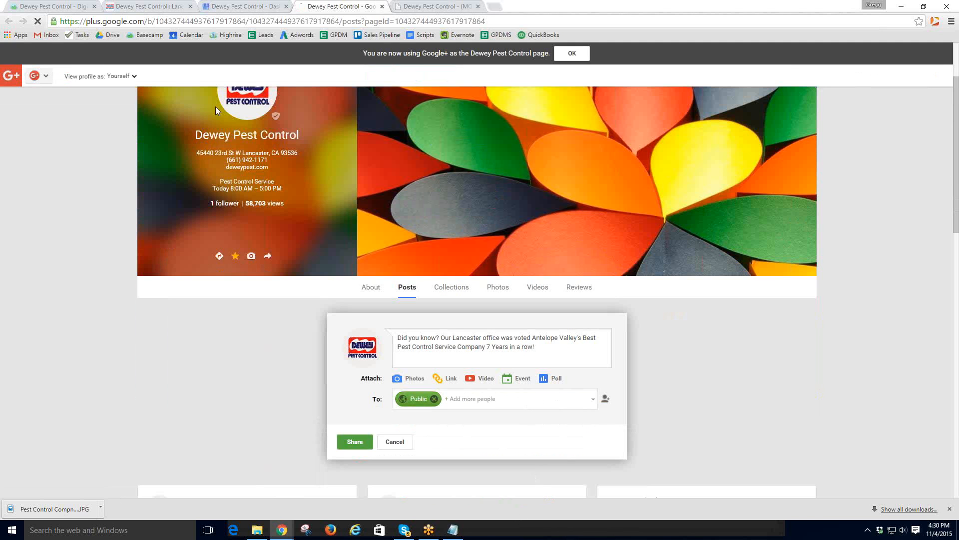
- Copy the web address of the Dewey Pest Lancaster page
left_click(435, 6)
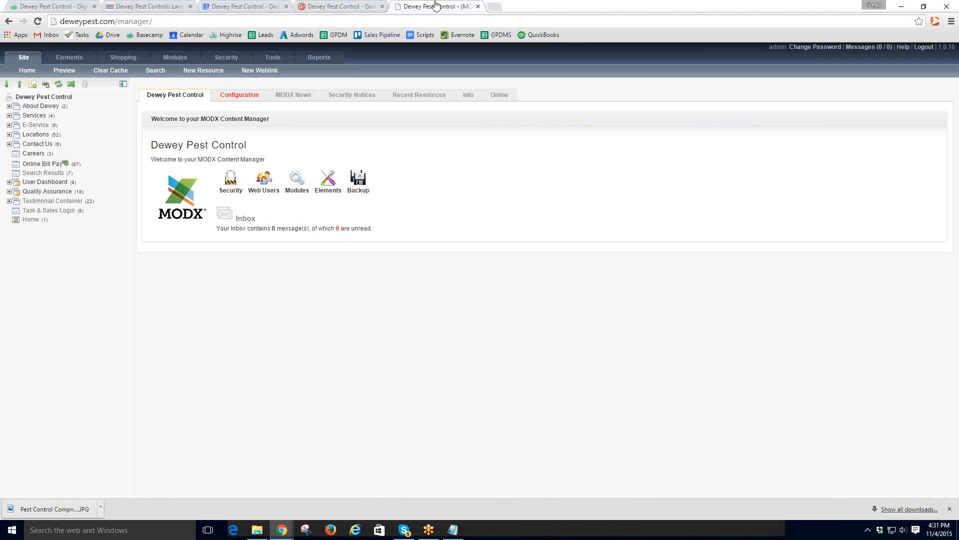
left_click(9, 135)
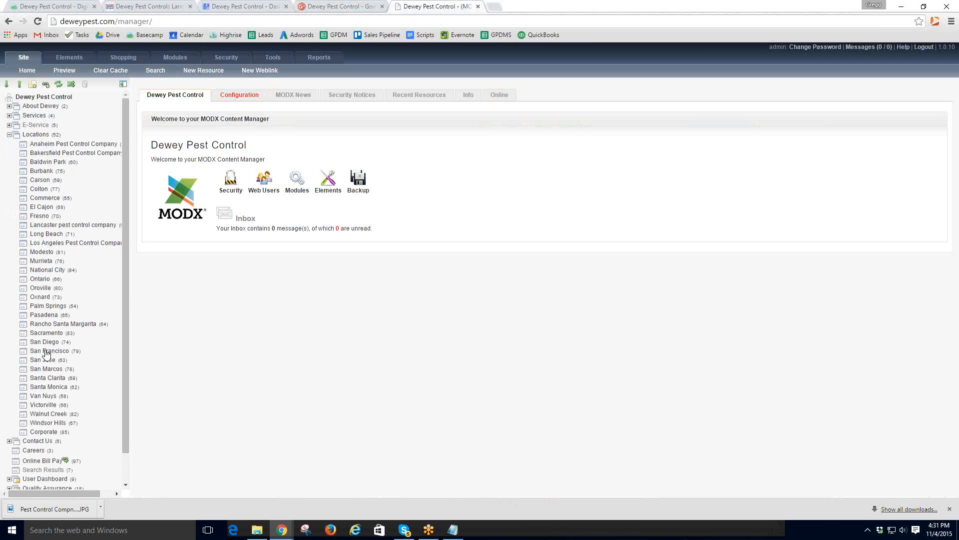
left_click(244, 11)
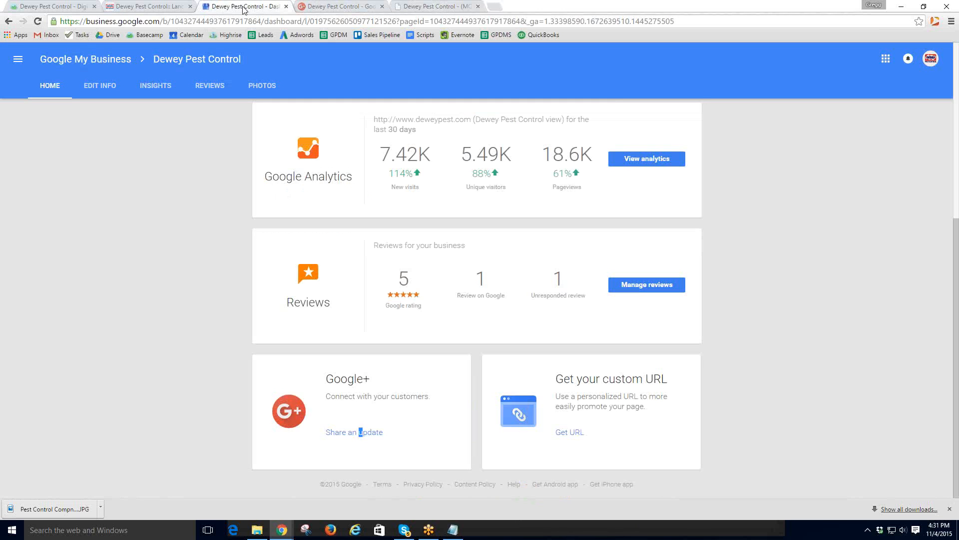
left_click(162, 11)
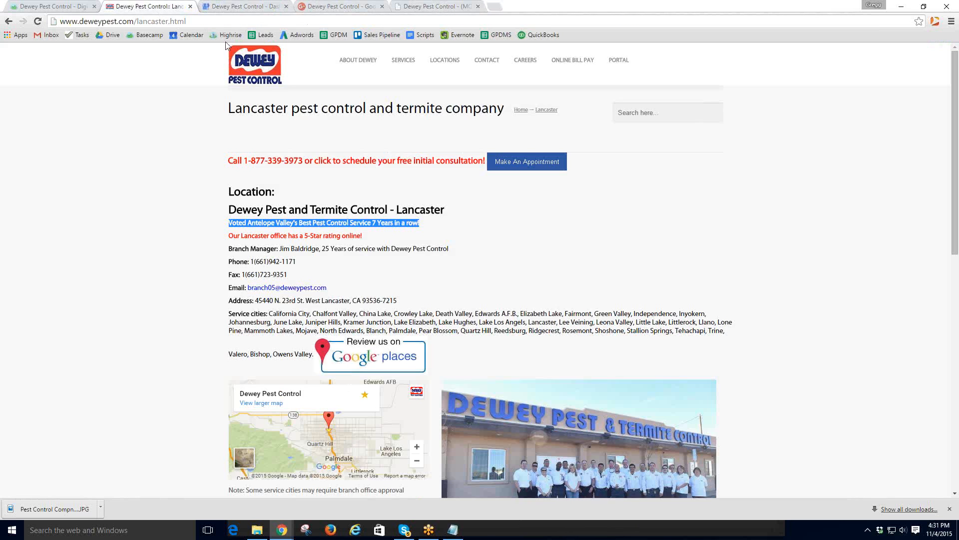
left_click(179, 22)
right_click(178, 22)
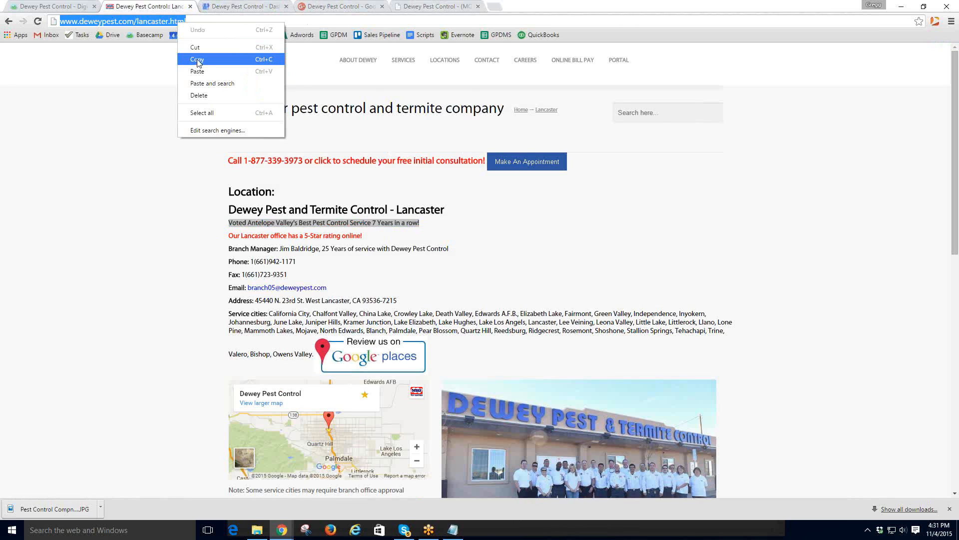
left_click(198, 59)
- Paste the Lancaster page address at the end of the post, keeping the team photo preview
left_click(434, 7)
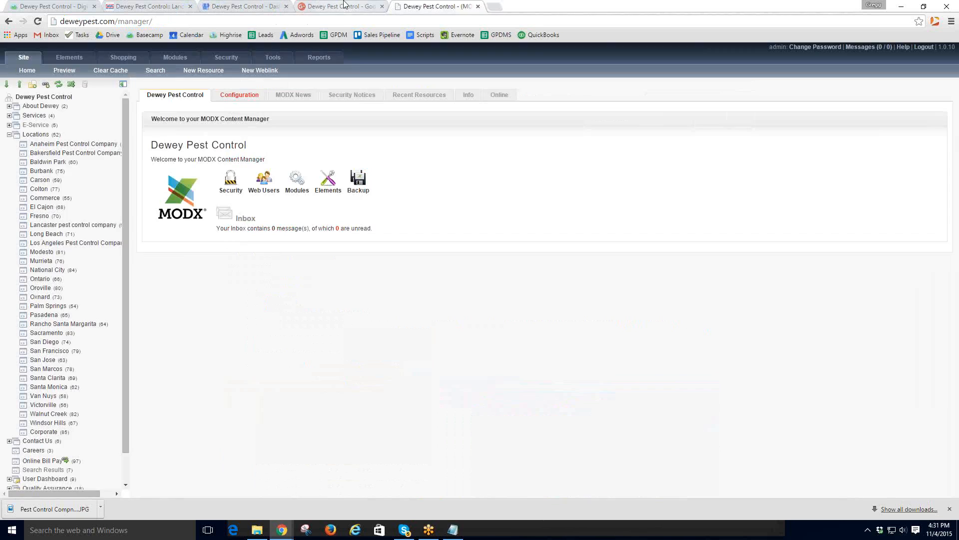
left_click(344, 6)
left_click(536, 361)
key("ctrl+v")
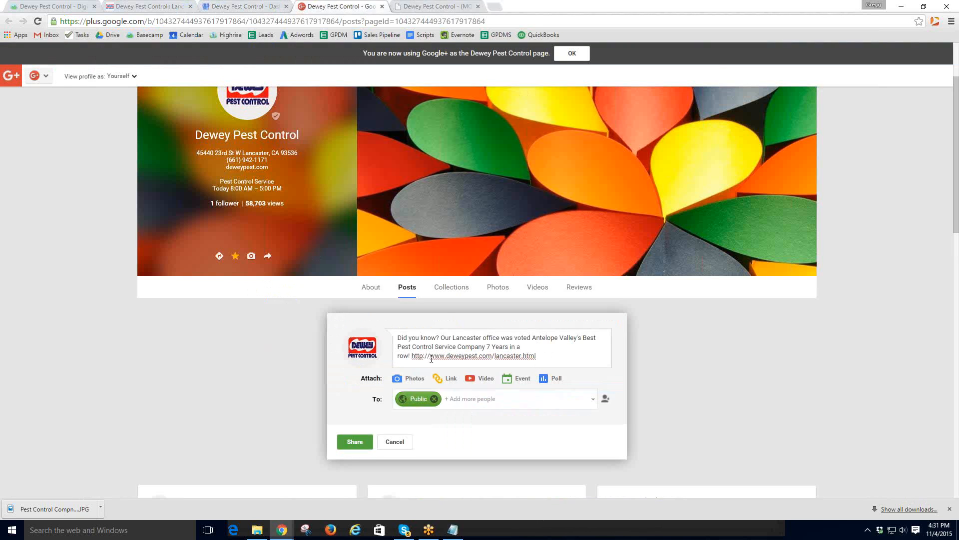
mouse_move(535, 422)
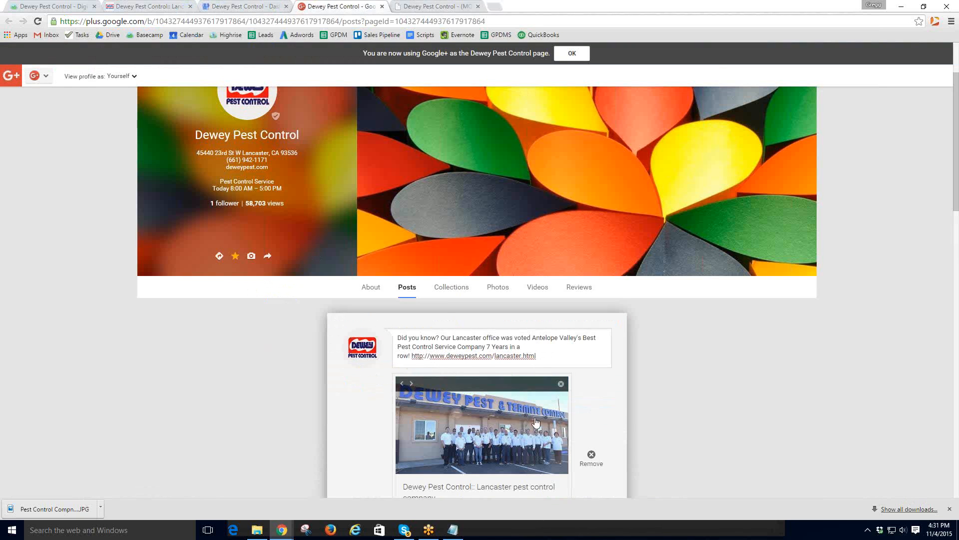
left_click(412, 383)
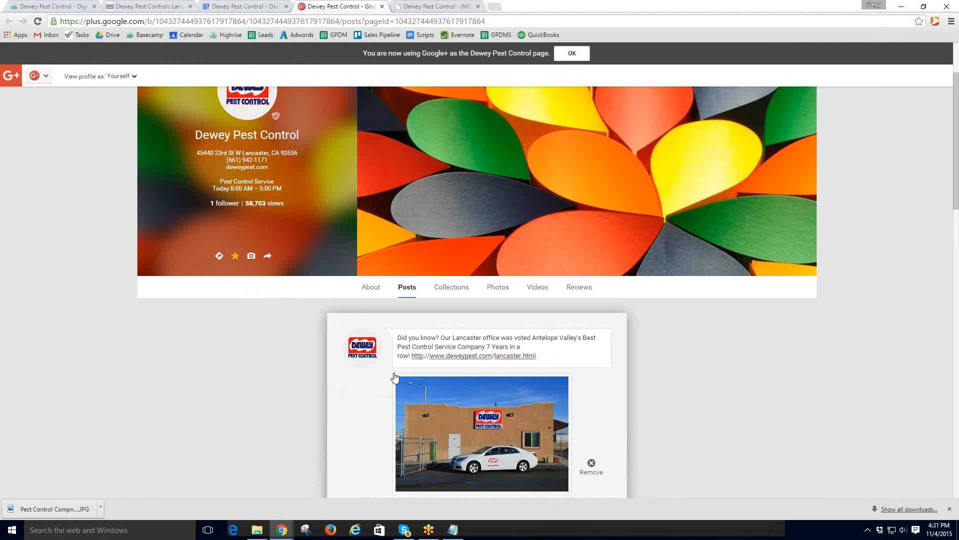
left_click(402, 386)
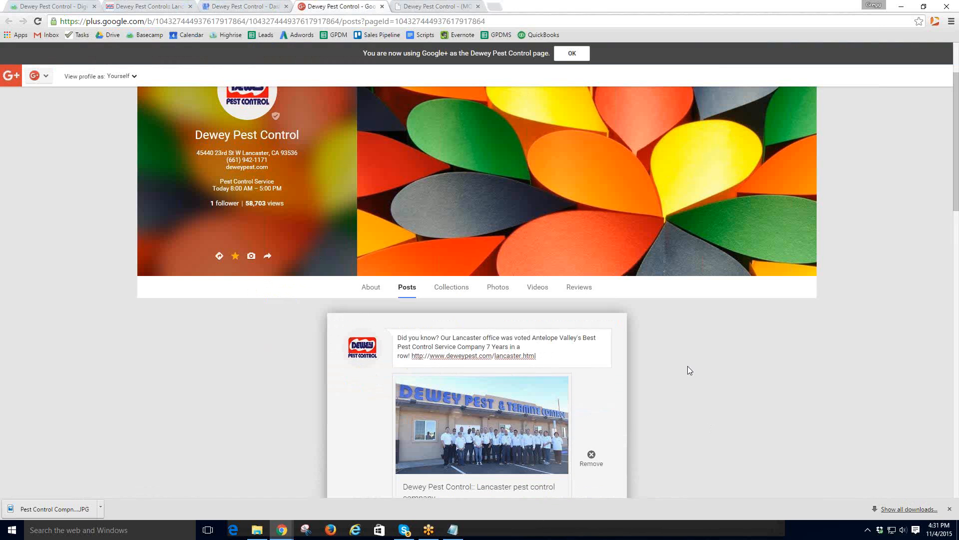
- Share the post with Your circles, Extended circles, Following, Customers, VIPs and Team members
scroll(687, 366, "down", 3)
left_click(513, 418)
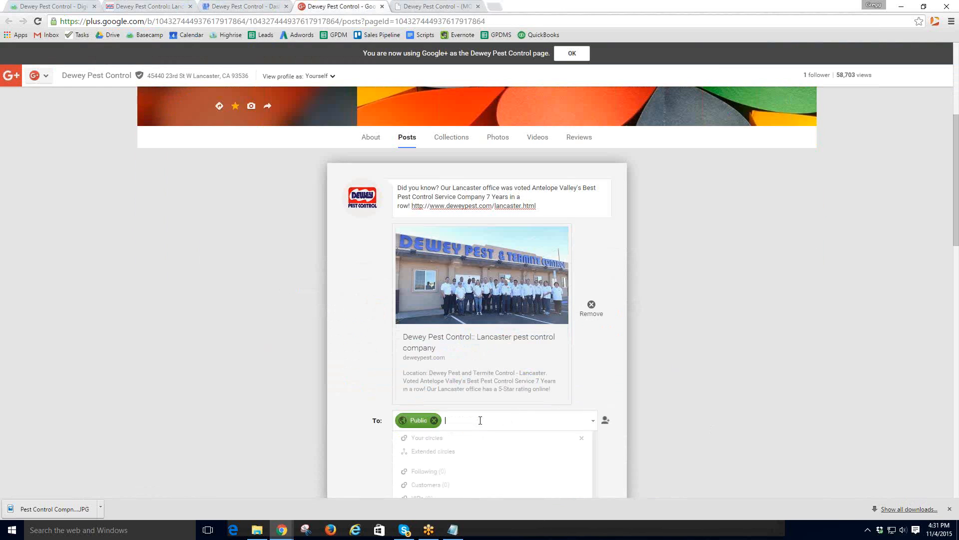
left_click(435, 440)
left_click(435, 439)
left_click(433, 457)
left_click(431, 458)
left_click(427, 458)
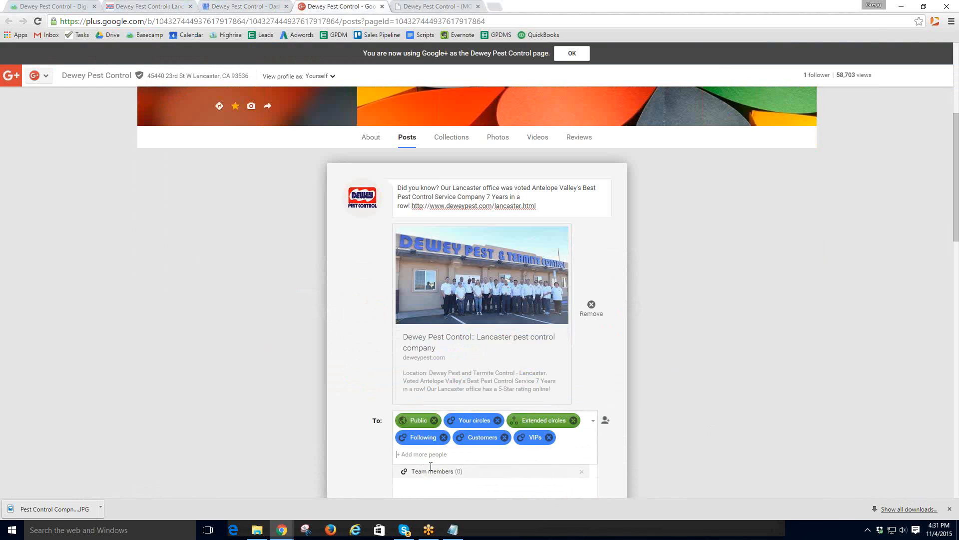
left_click(428, 471)
scroll(701, 378, "down", 2)
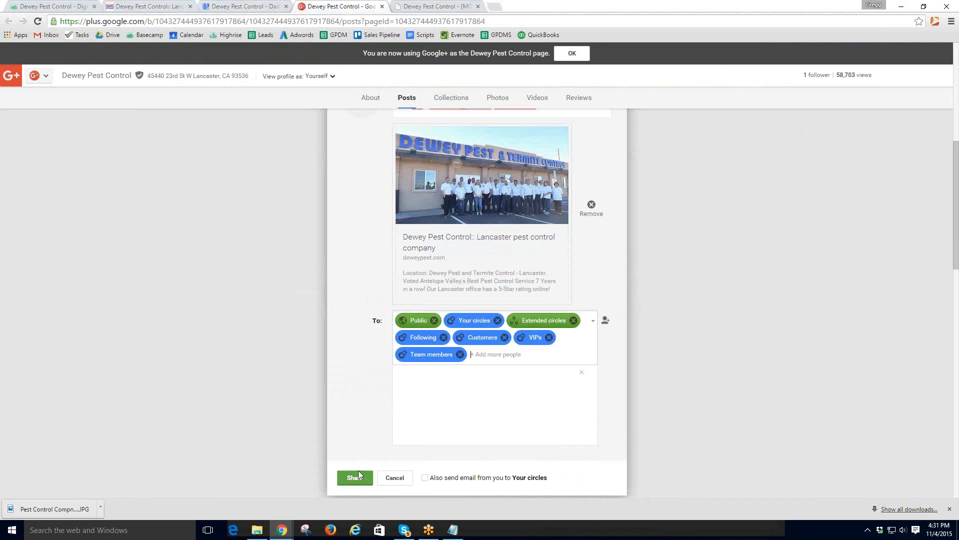
scroll(394, 450, "up", 3)
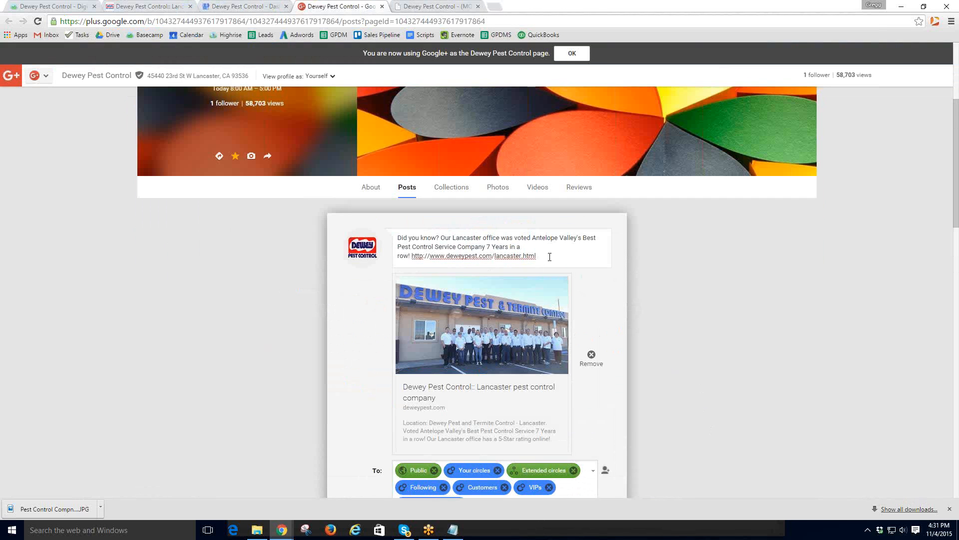
left_click_drag(539, 256, 372, 229)
key("ctrl+c")
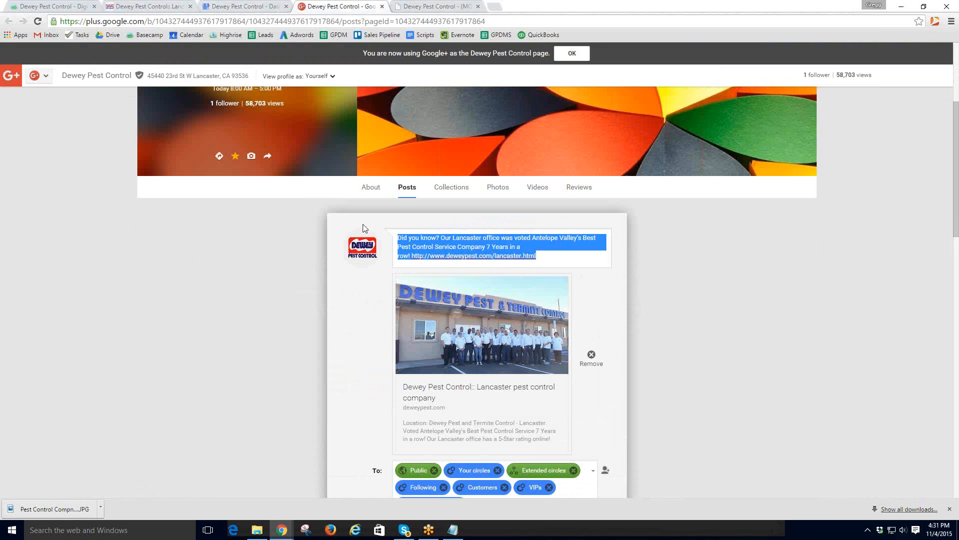
scroll(348, 424, "down", 1)
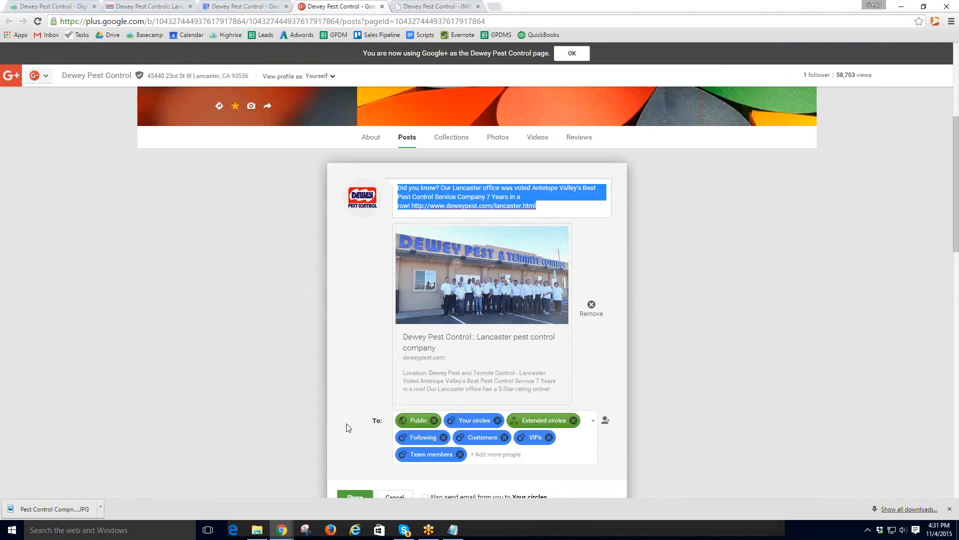
scroll(348, 428, "down", 3)
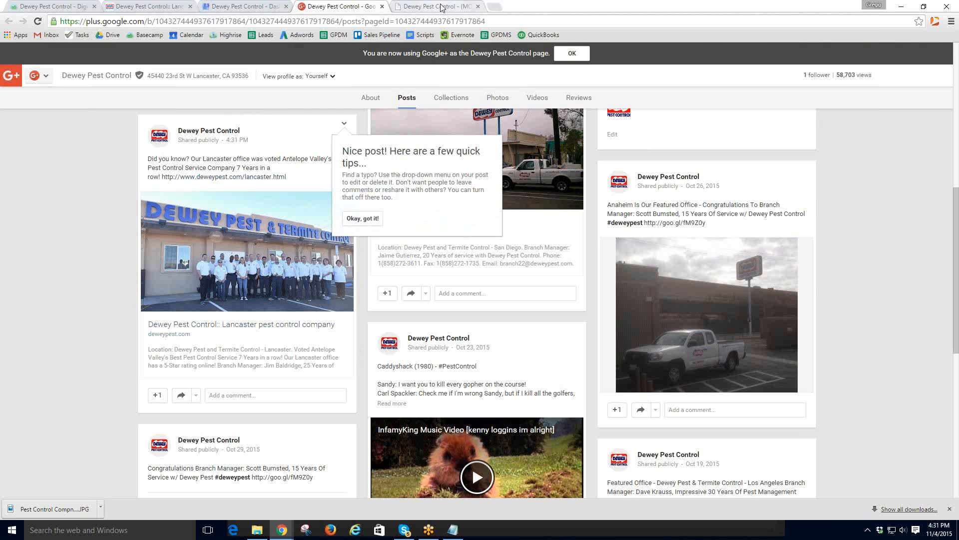
left_click(133, 7)
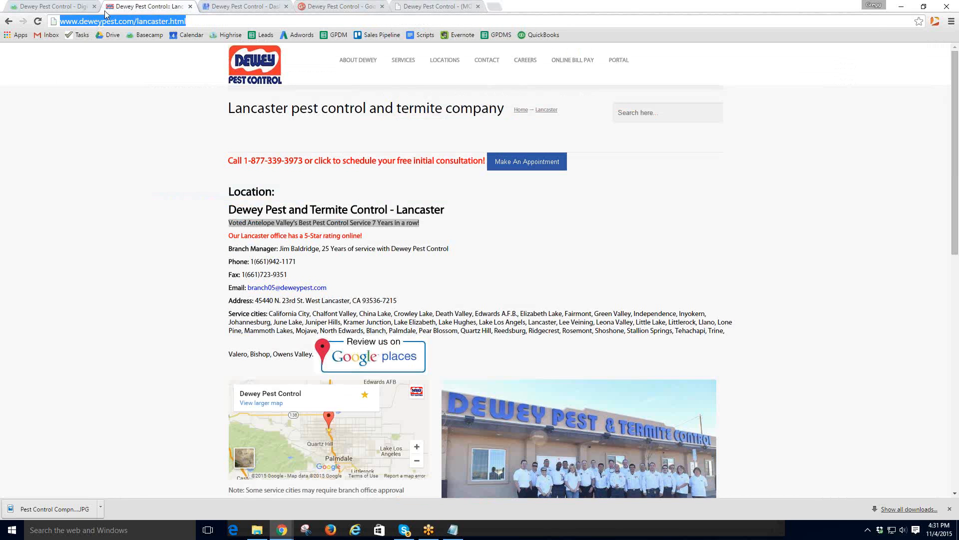
- Check Basecamp's step 10, then load Hootsuite by entering 'hoo' in a new tab
left_click(53, 7)
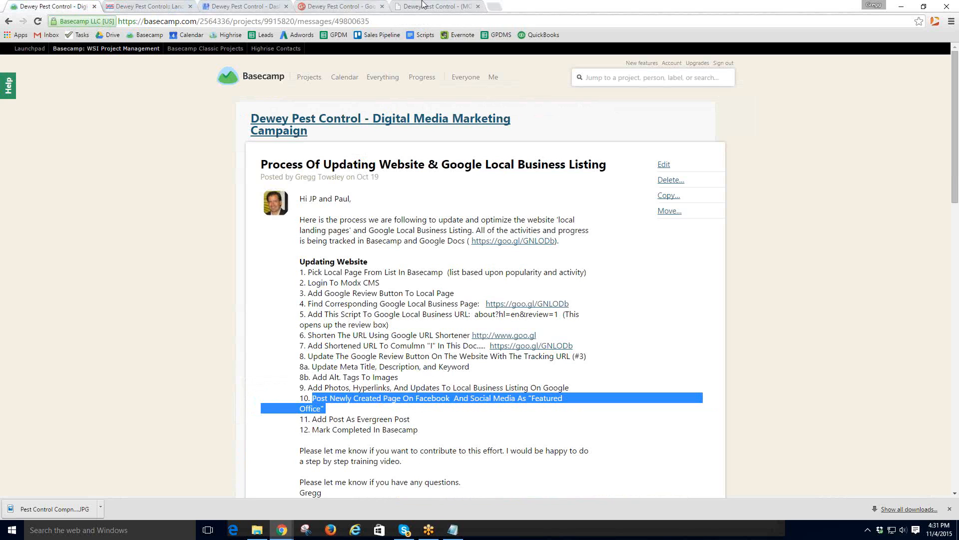
left_click(494, 7)
type("hoo")
key("Return")
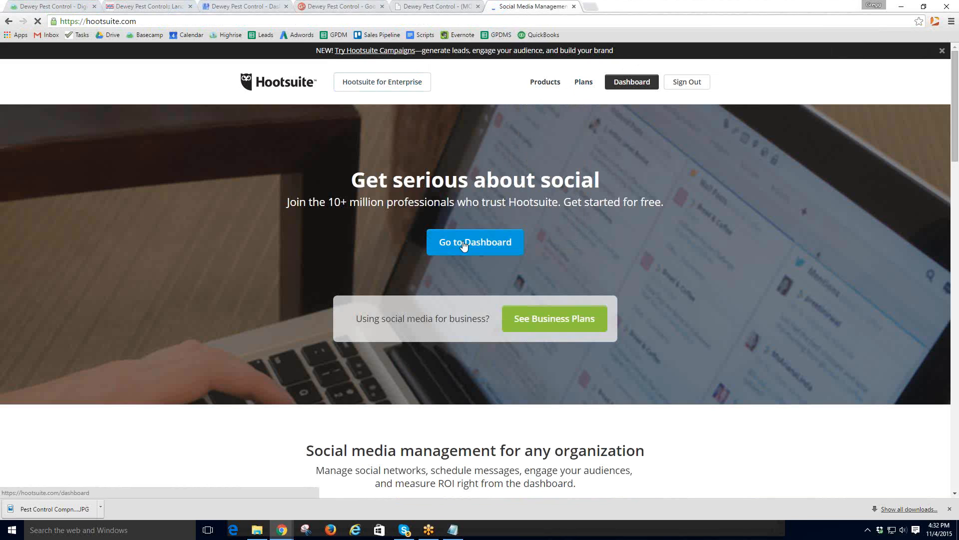
- Paste the Lancaster post into a new Hootsuite message from the DeweyPestCtrl profile
left_click(468, 242)
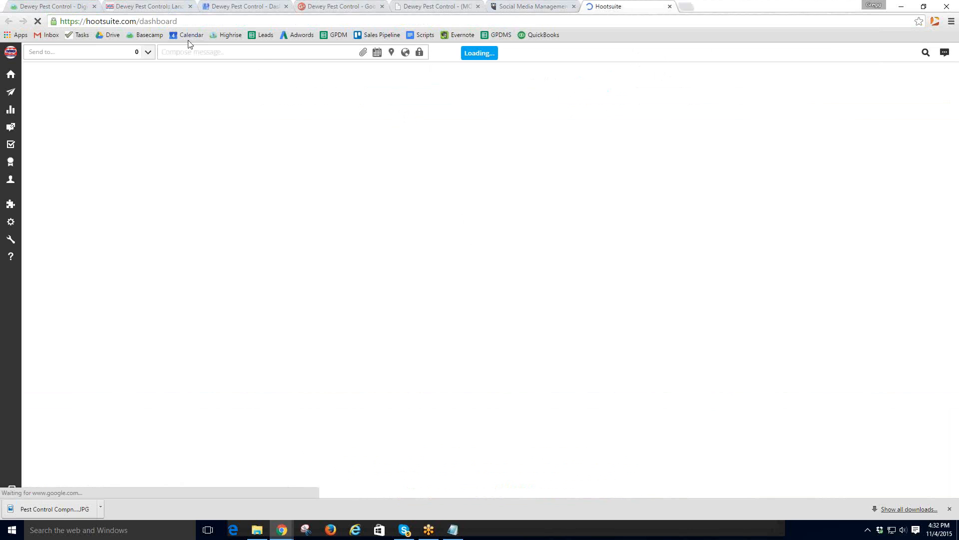
left_click(186, 53)
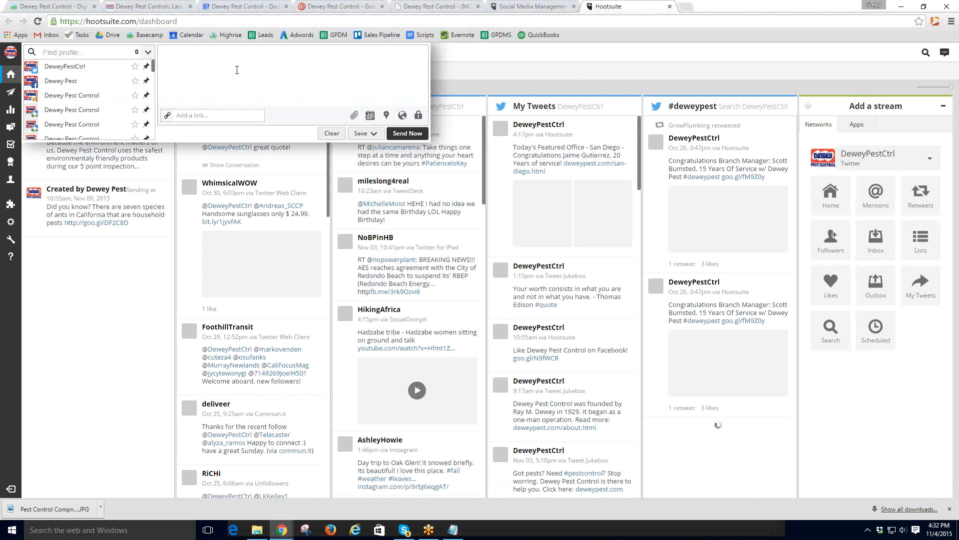
key("ctrl+v")
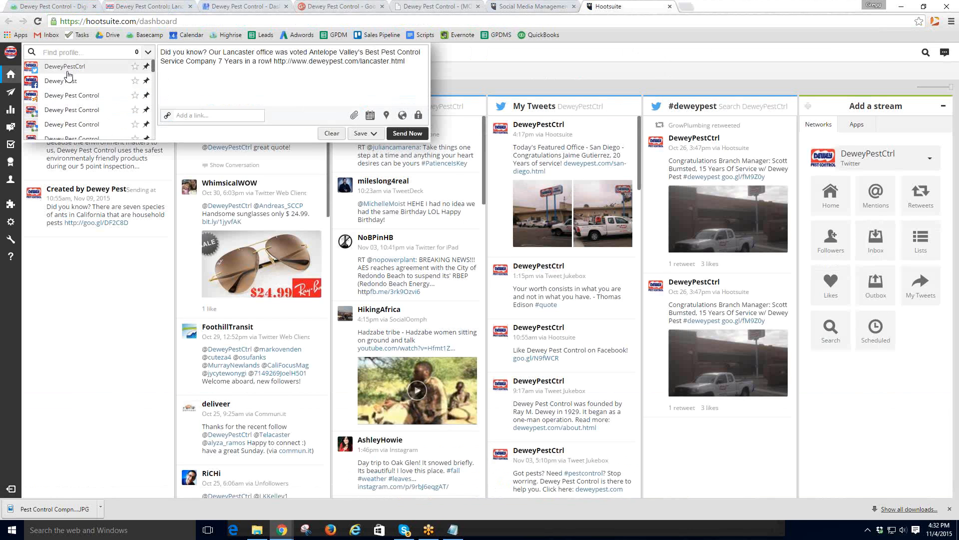
left_click(67, 72)
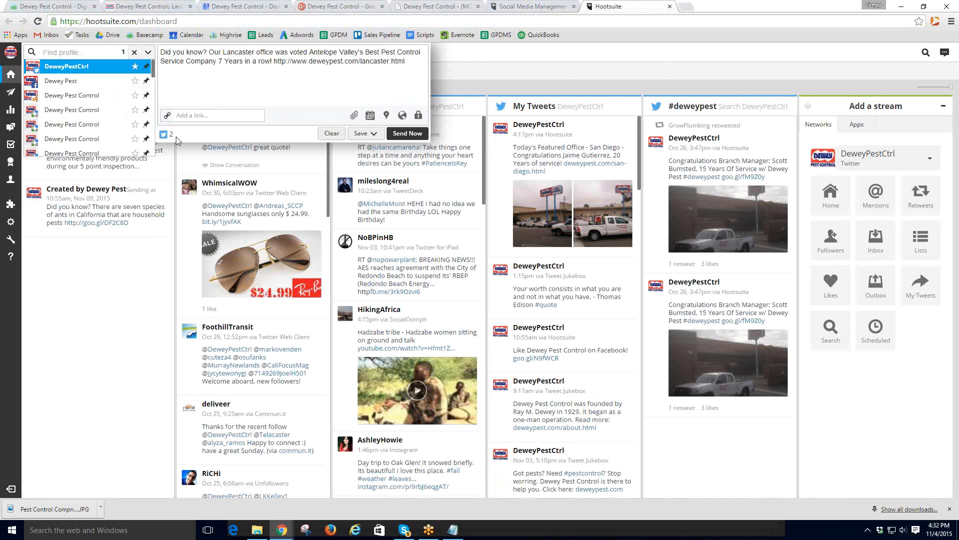
- Select all 35 social profiles and schedule the message for delayed sending
left_click(149, 54)
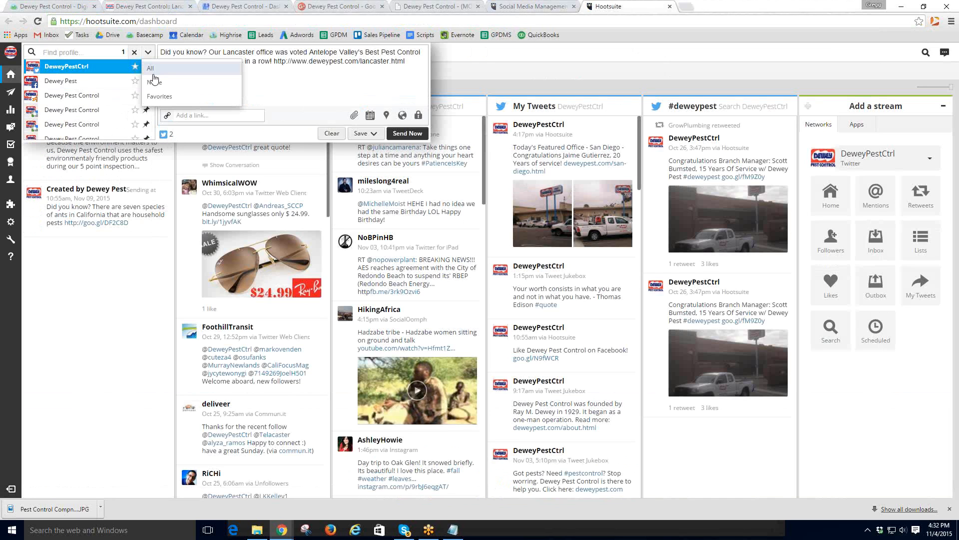
left_click(156, 69)
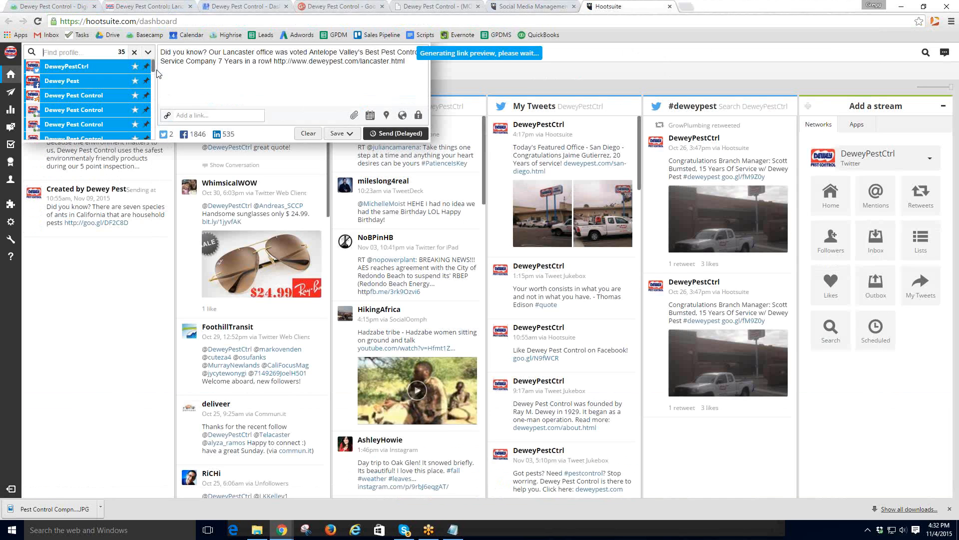
mouse_move(119, 86)
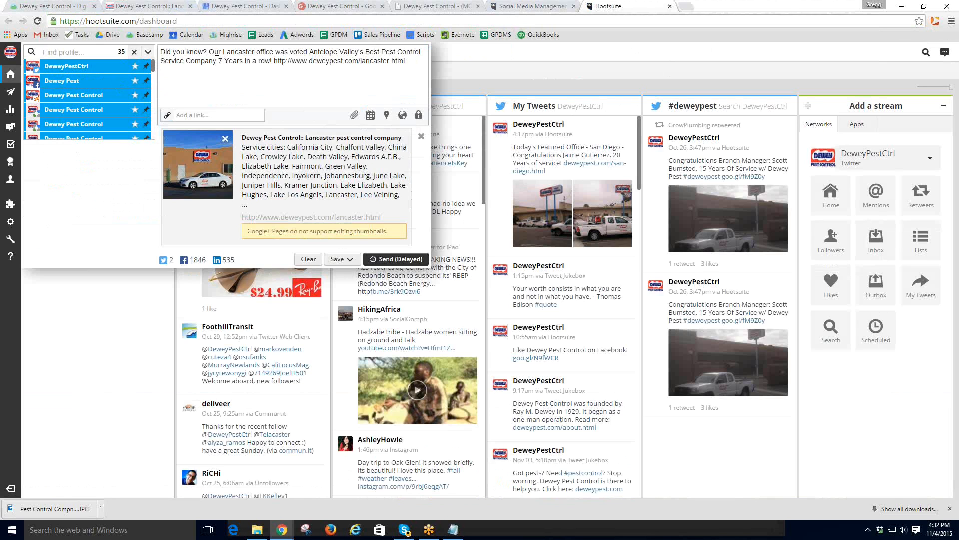
left_click(398, 259)
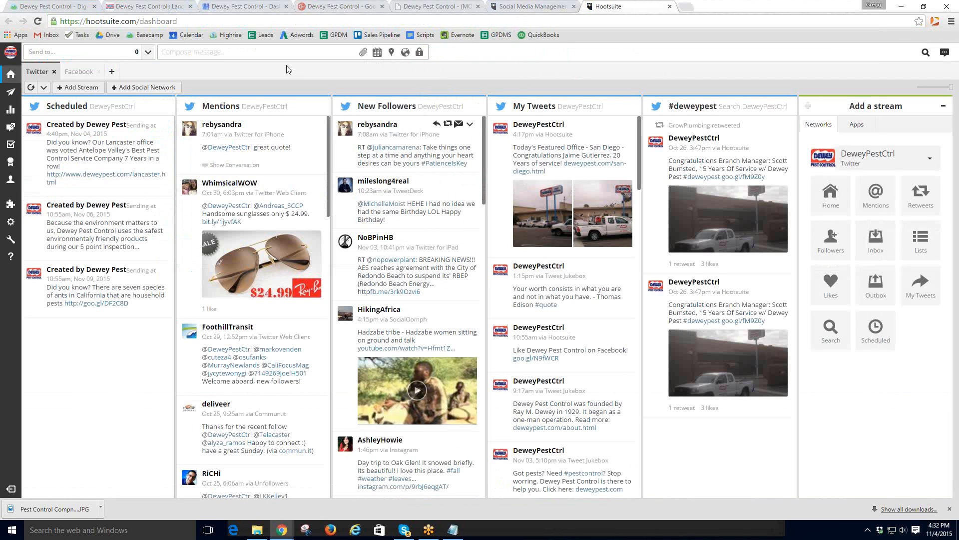
left_click(134, 10)
- Open the Lancaster resource in MODX and capitalize its Title and Long title words
left_click(227, 7)
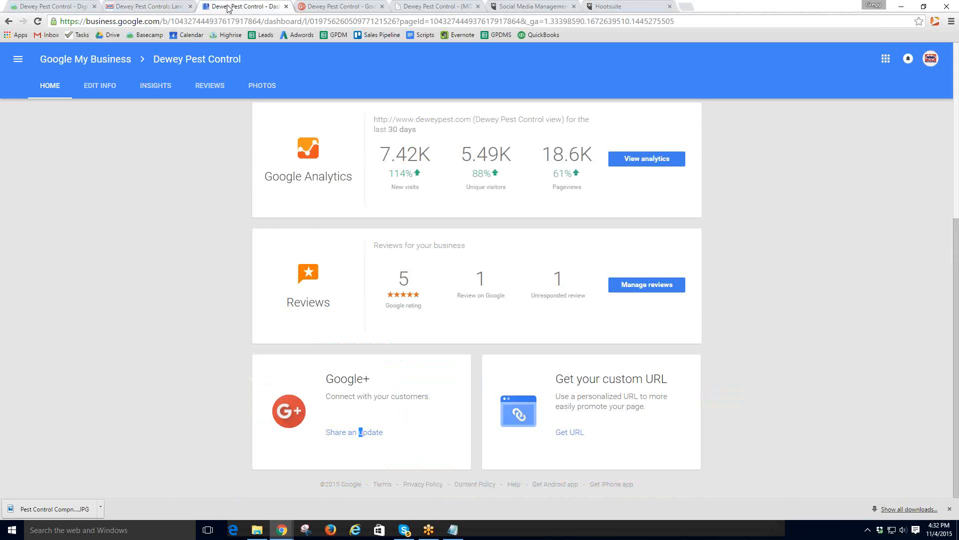
left_click(425, 10)
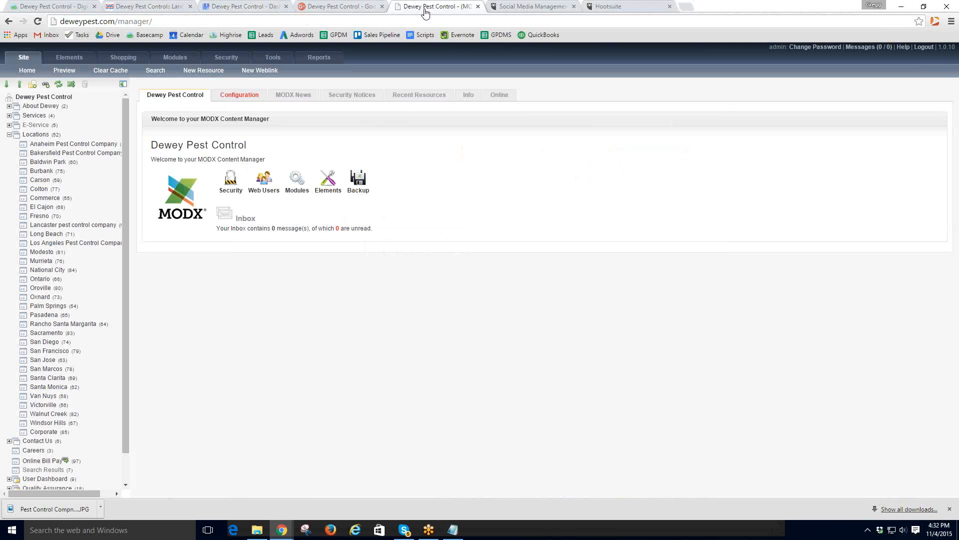
left_click(44, 228)
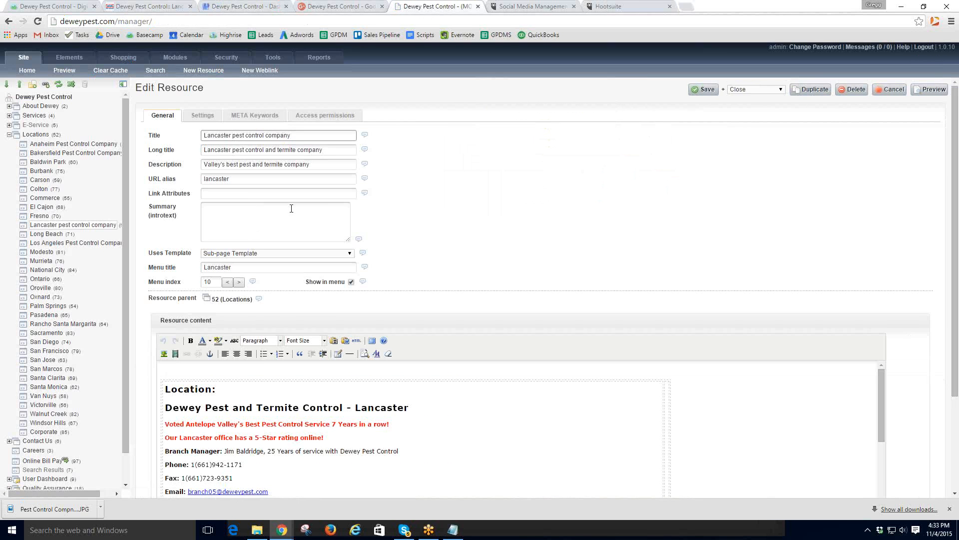
type("P")
type("C")
type("C")
left_click(232, 151)
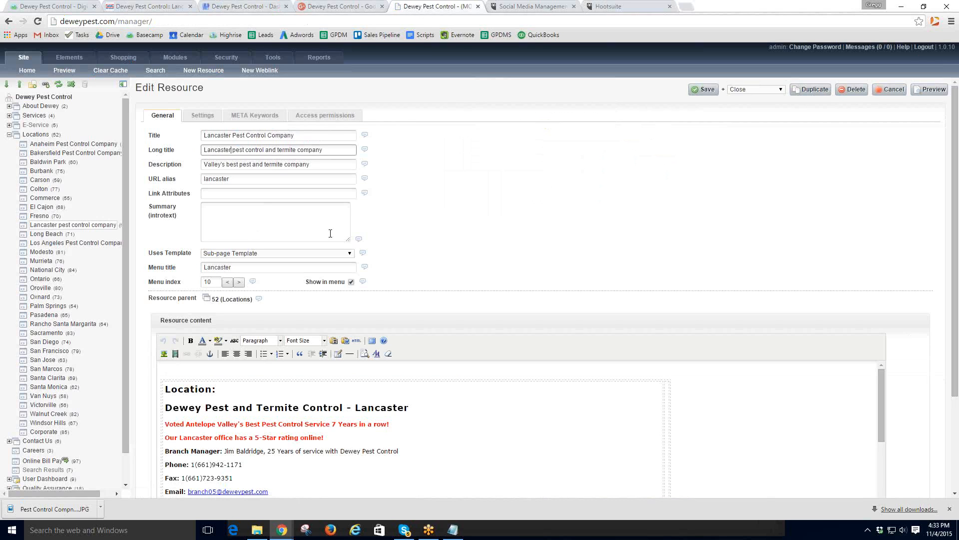
type("Pest C")
key("shift+Right")
type("TC")
- Extend the Description to end 'call Dewey Pest Control for all your pest control needs.'
left_click(286, 165)
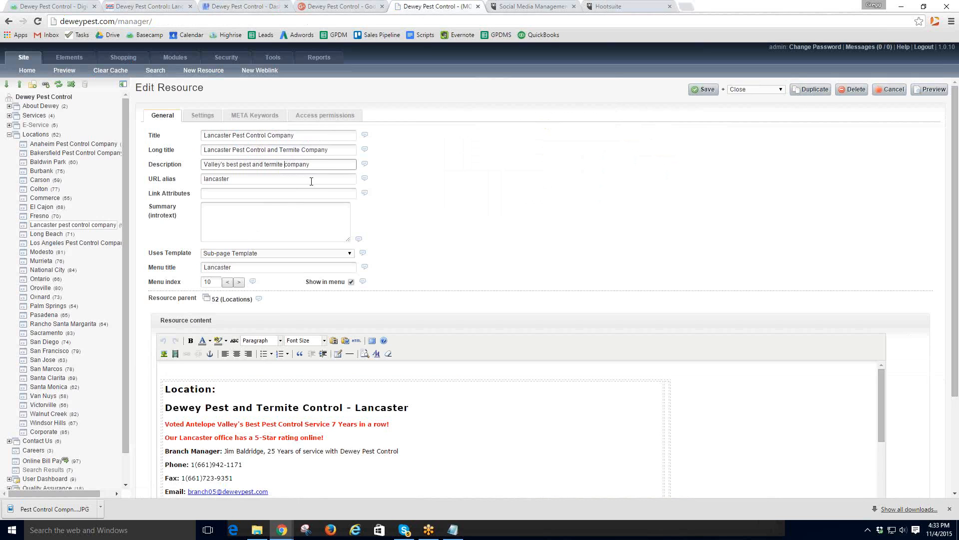
type("control")
type("ewey Pest Contro")
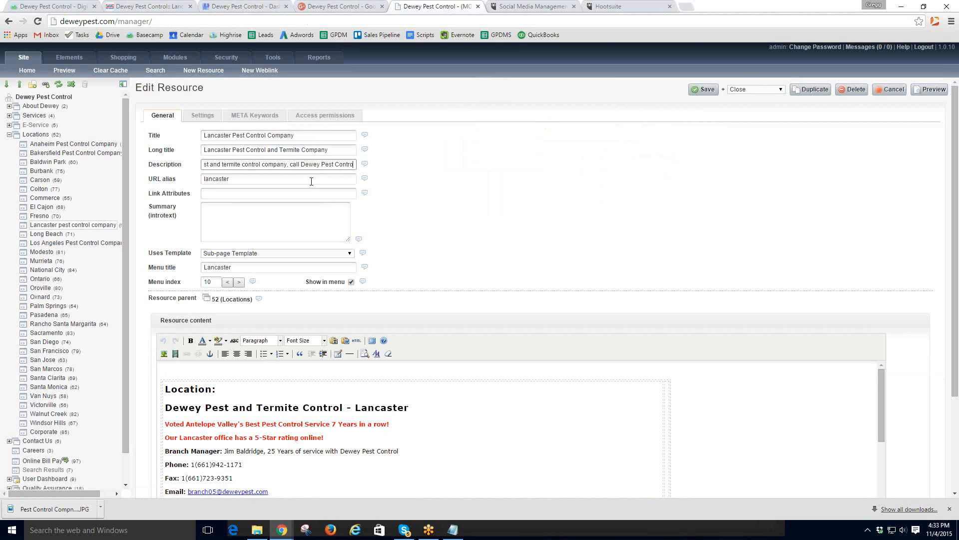
type("l for all your pest control needs.")
- Pick the 'Review us on Google places' image and bring up its link settings
scroll(480, 316, "down", 2)
scroll(480, 315, "down", 1)
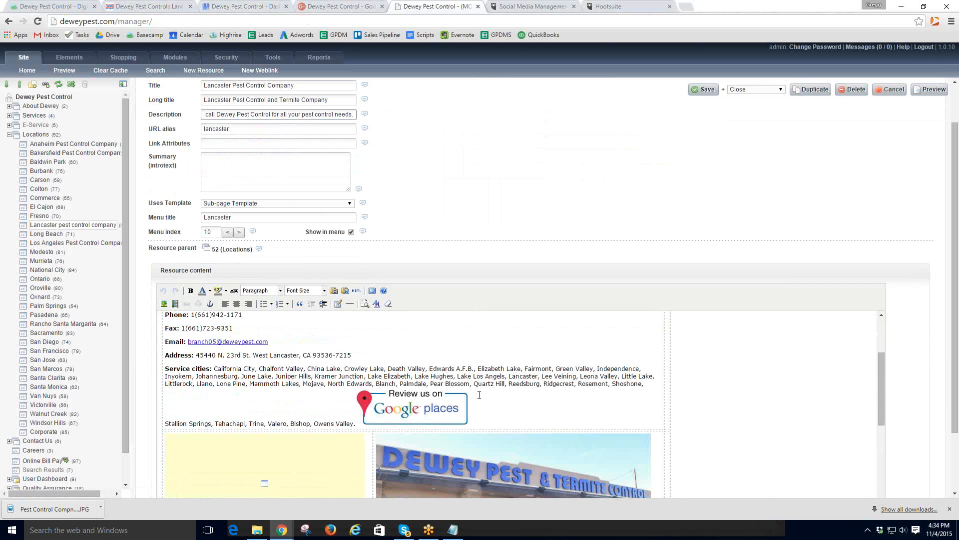
left_click(427, 406)
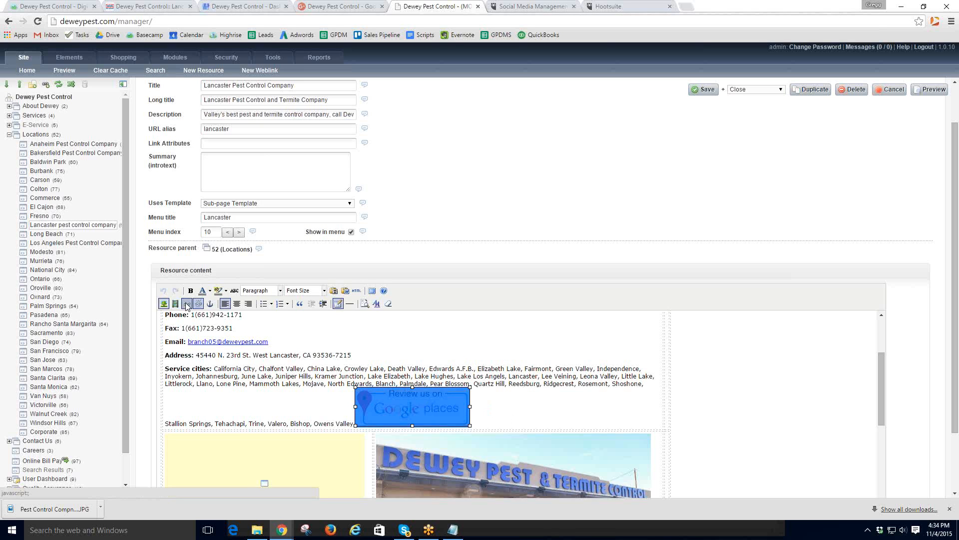
left_click(186, 304)
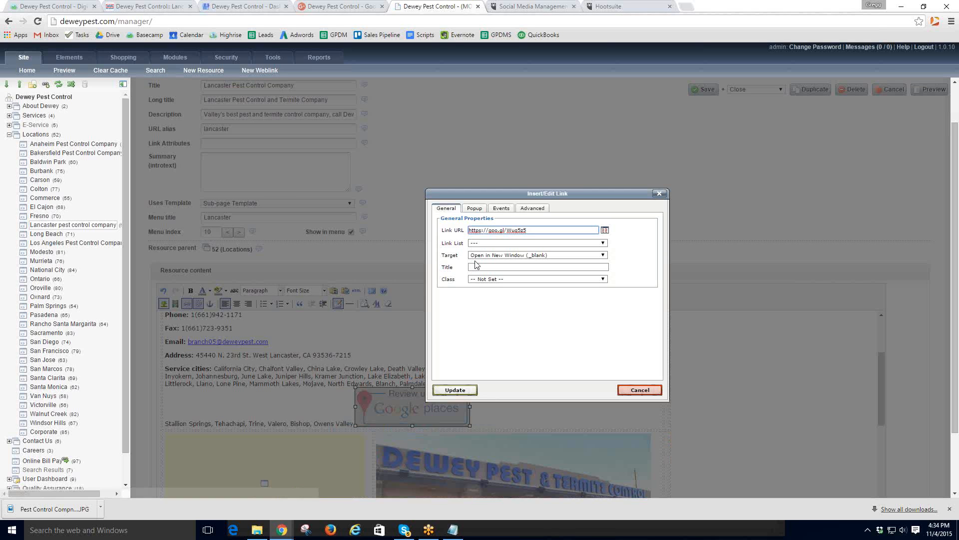
left_click(463, 396)
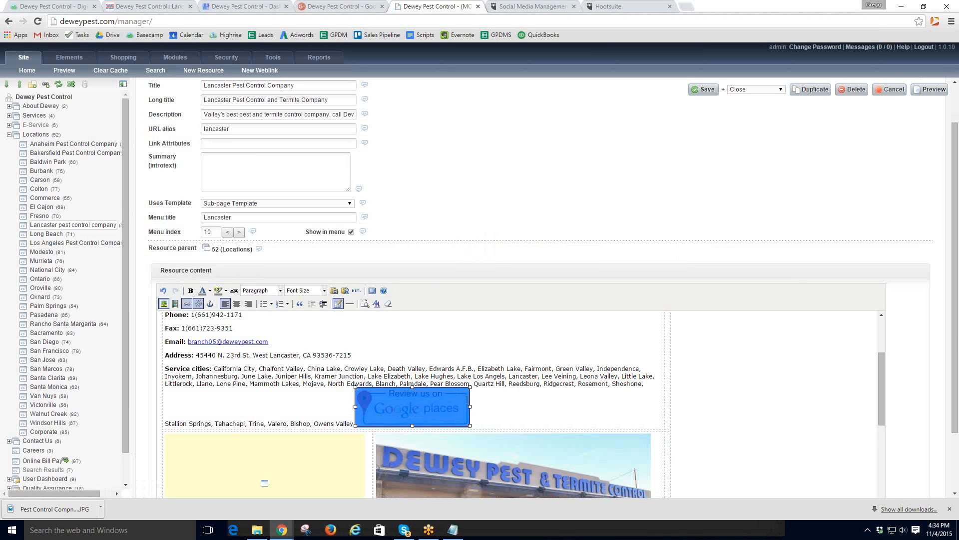
left_click(705, 89)
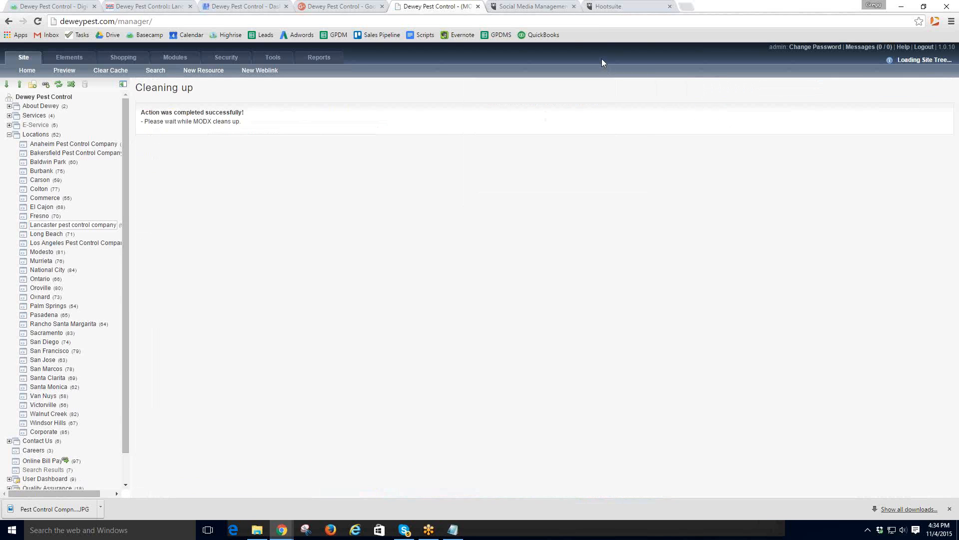
left_click(74, 9)
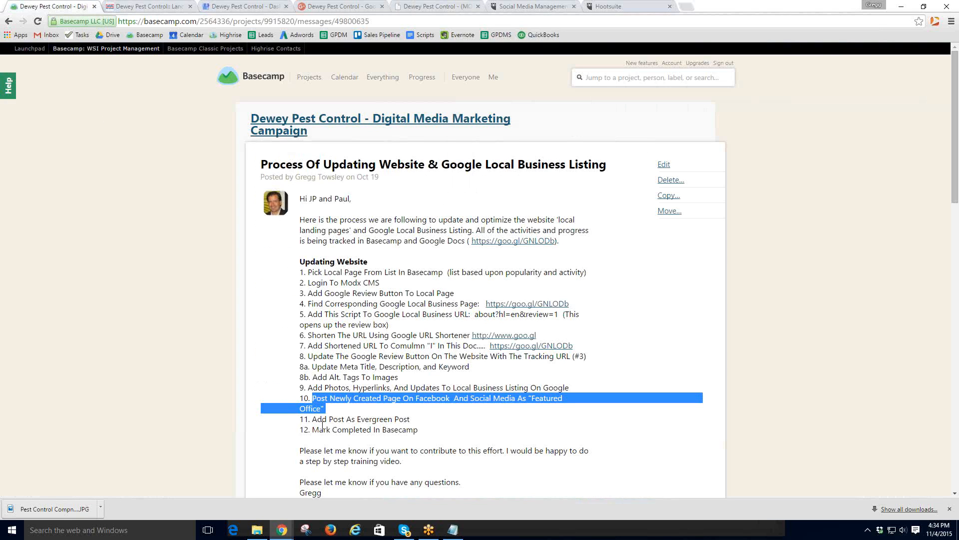
- Go to Google Drive and open the Dewey Pest Control - Digital Media Marketing System spreadsheet
left_click(150, 9)
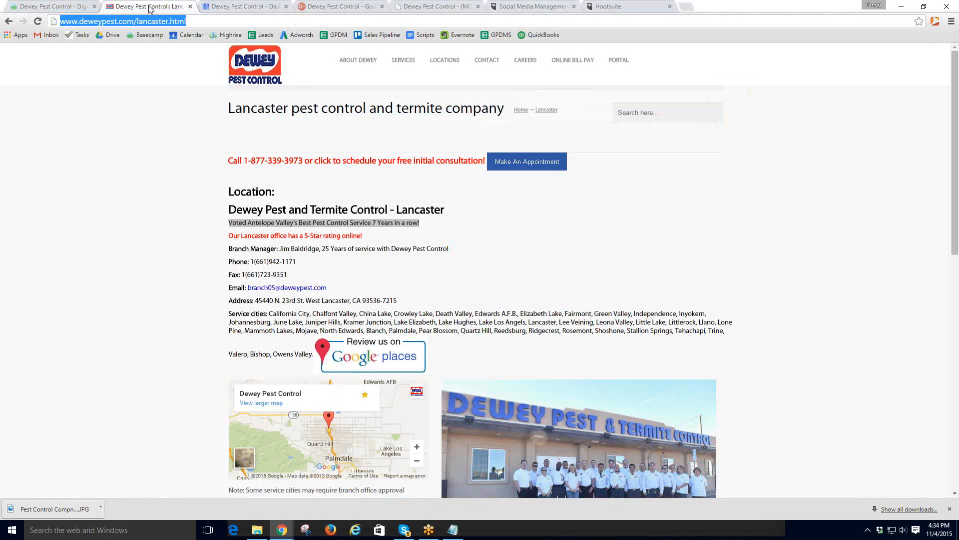
left_click(112, 36)
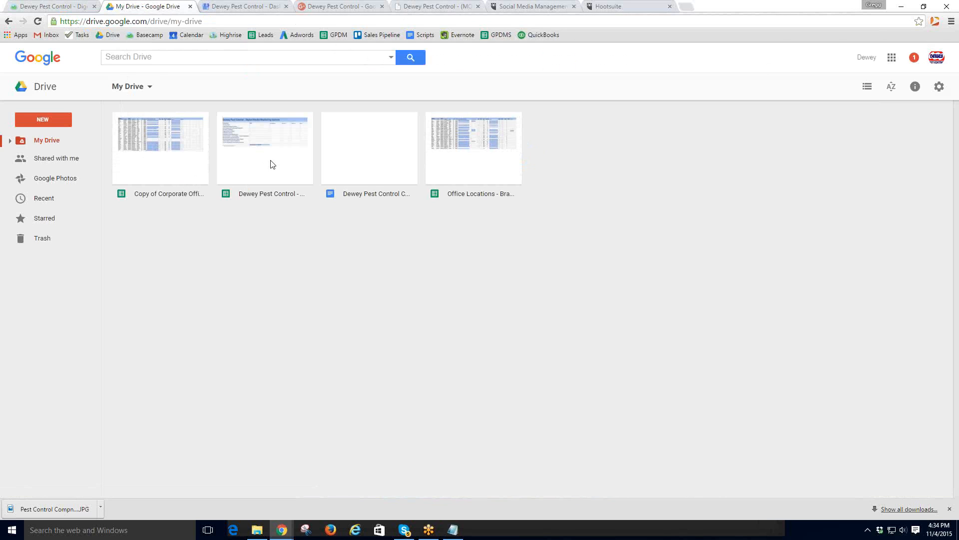
double_click(272, 164)
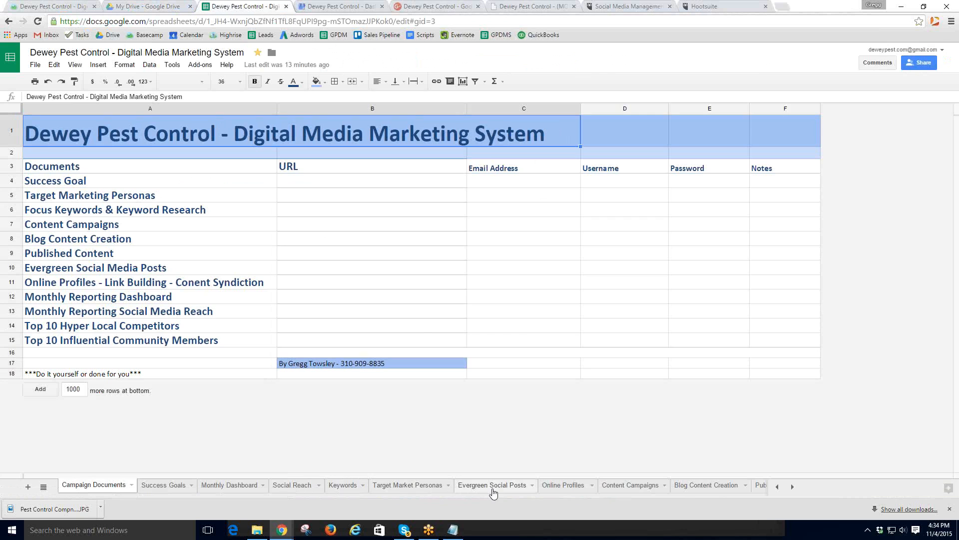
- Paste the Lancaster award post into cell A37 of Evergreen Social Posts, then go back to Basecamp
left_click(500, 492)
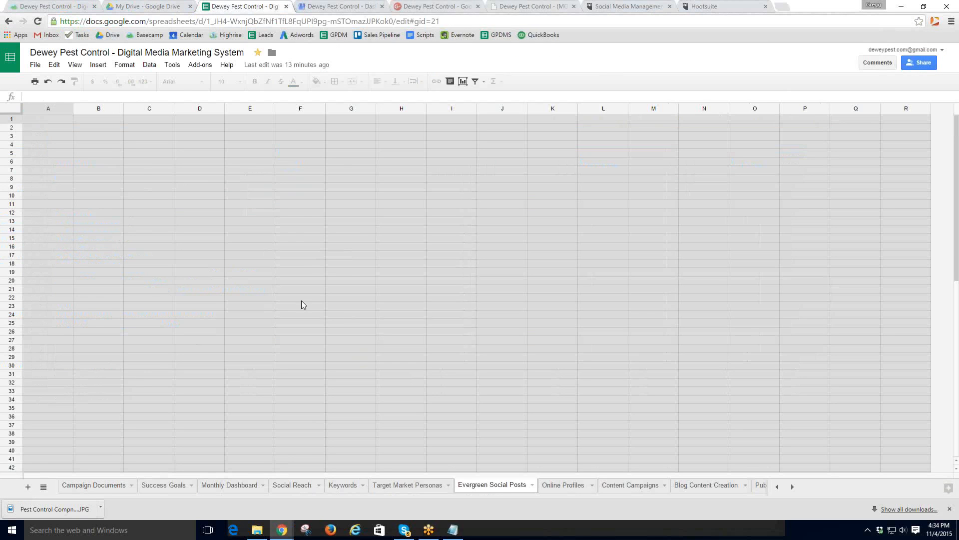
scroll(90, 373, "down", 5)
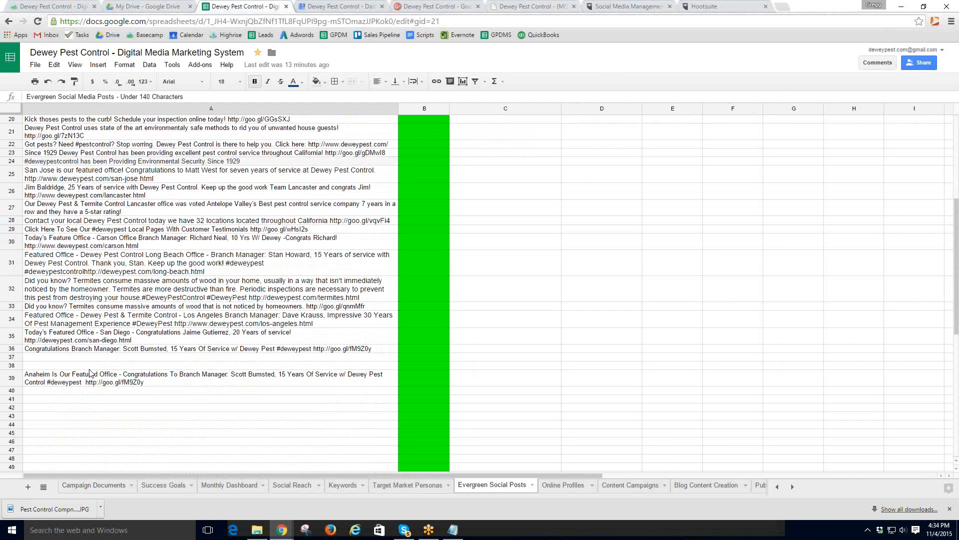
left_click(83, 359)
type("Did you know? Our Lancaster office was voted Antelope Valley’s Best Pest Control Service Company 7 Years in a row! http://www.deweypest.com/lancaster.html")
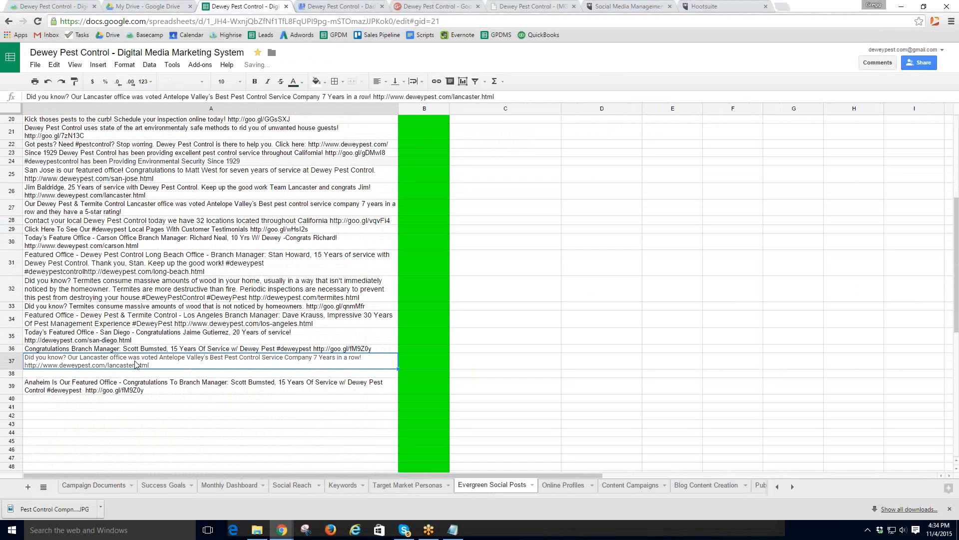
left_click(204, 399)
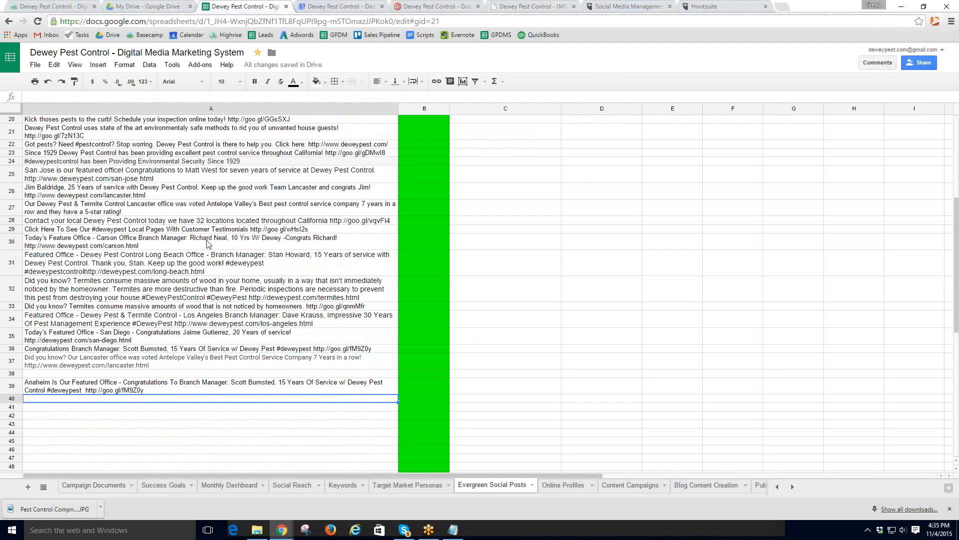
scroll(185, 339, "up", 3)
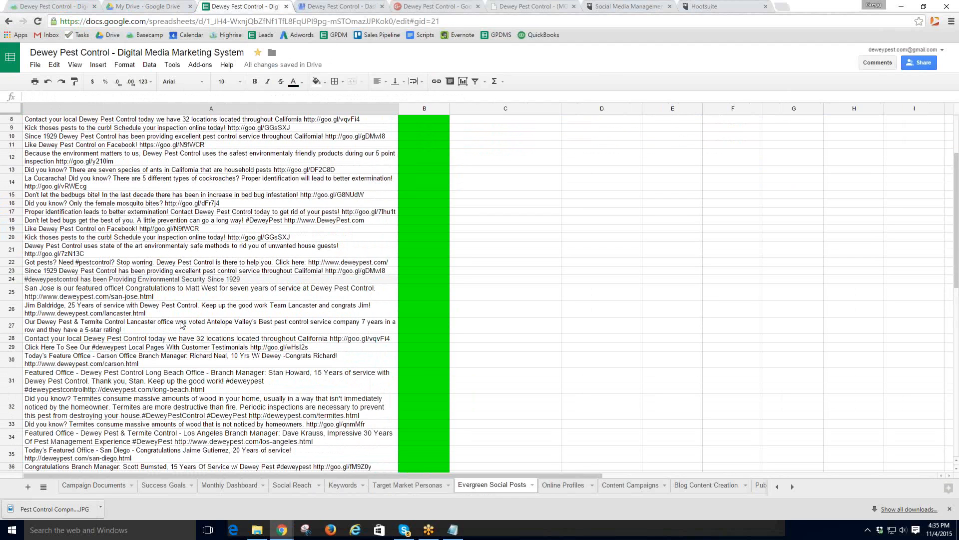
scroll(188, 309, "up", 3)
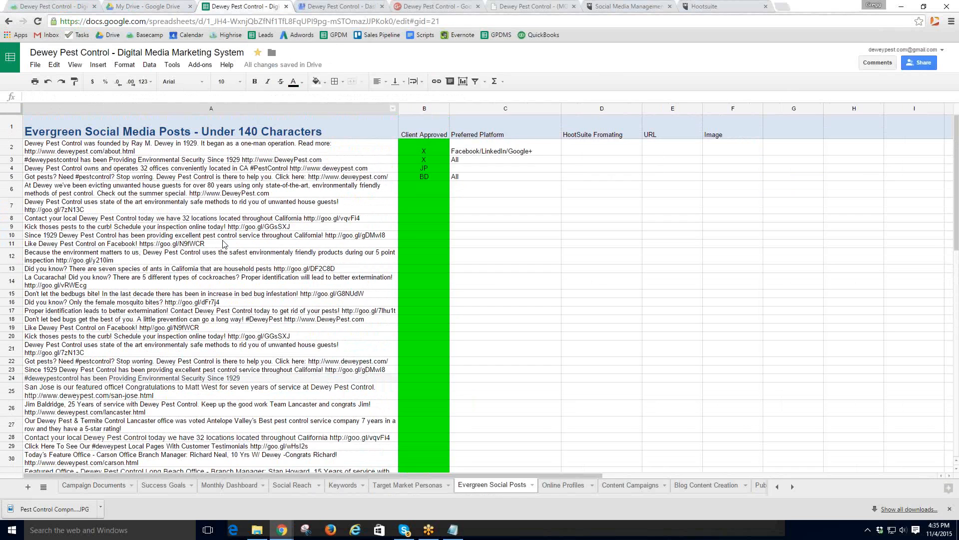
left_click(44, 7)
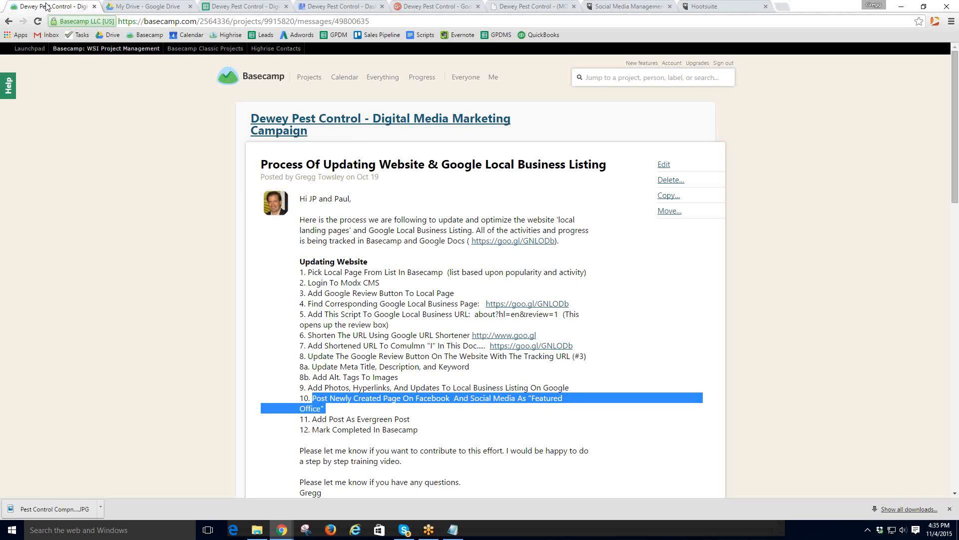
- Tick the Lancaster Google Review Button to-do under 61 To-dos, then select the manager tab's address bar
left_click(316, 120)
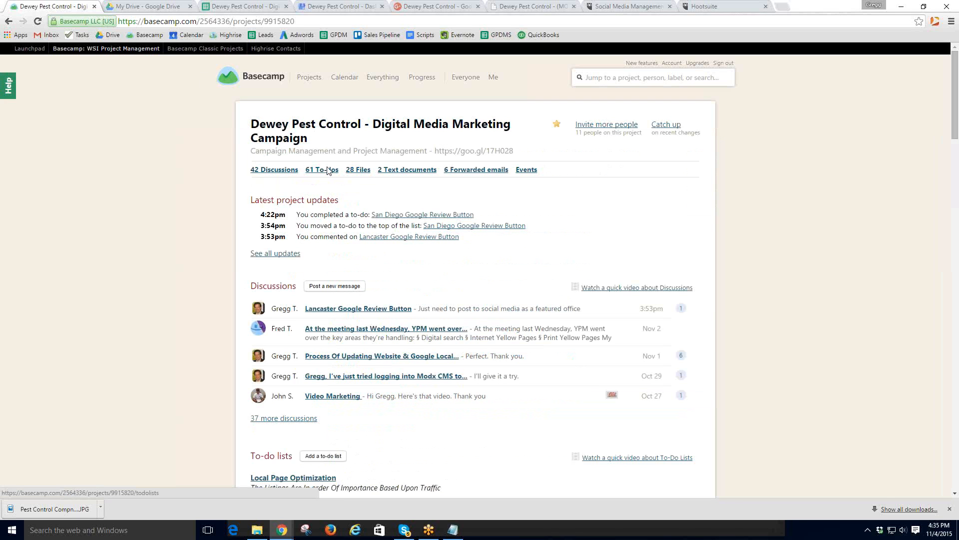
left_click(325, 170)
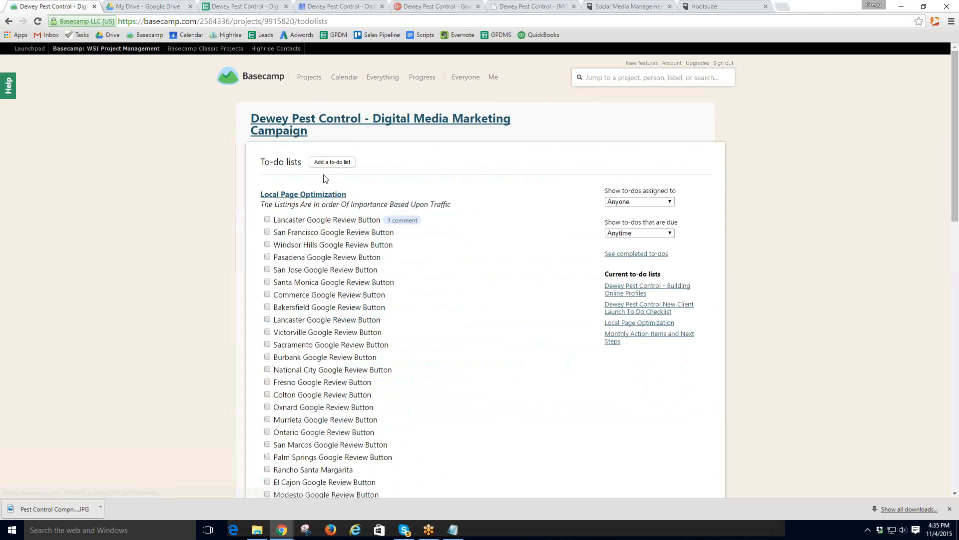
left_click(267, 221)
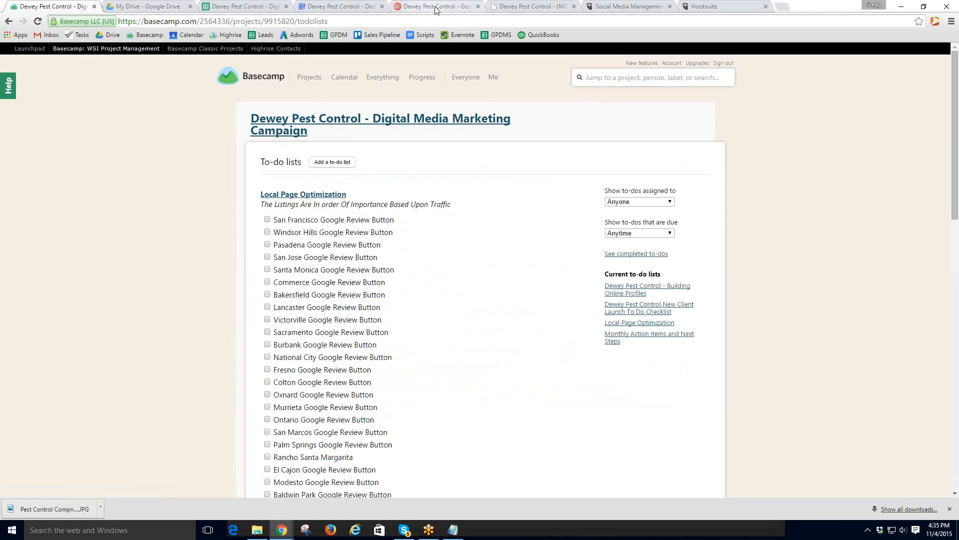
left_click(512, 5)
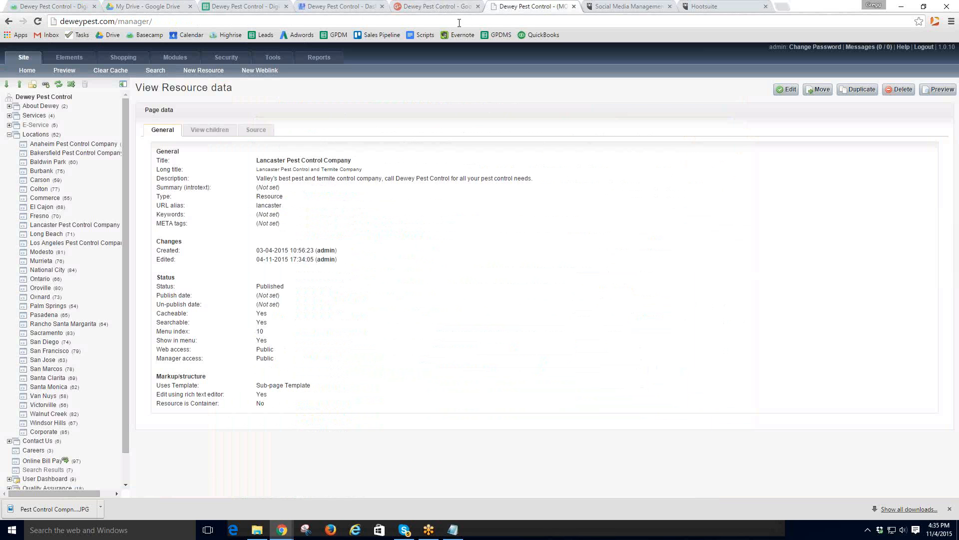
left_click(439, 23)
- Go to the Dewey Pest Control Facebook page and like the featured San Diego office post
type("facebook")
key("Return")
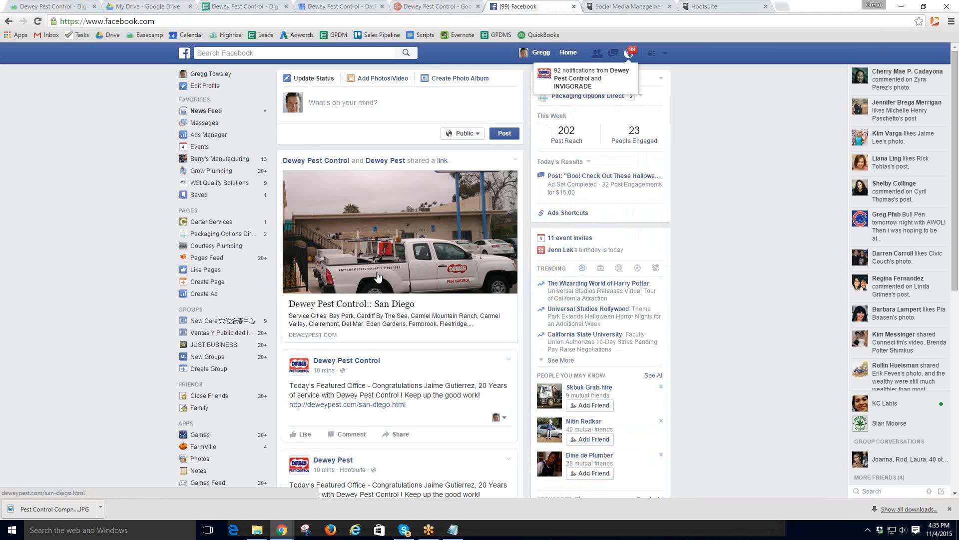
left_click(321, 161)
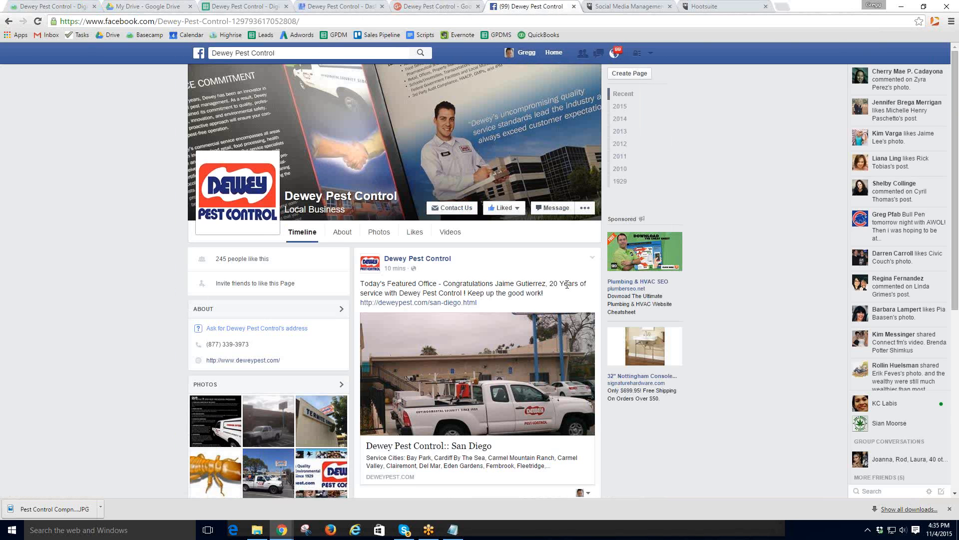
scroll(489, 290, "down", 2)
scroll(487, 292, "down", 3)
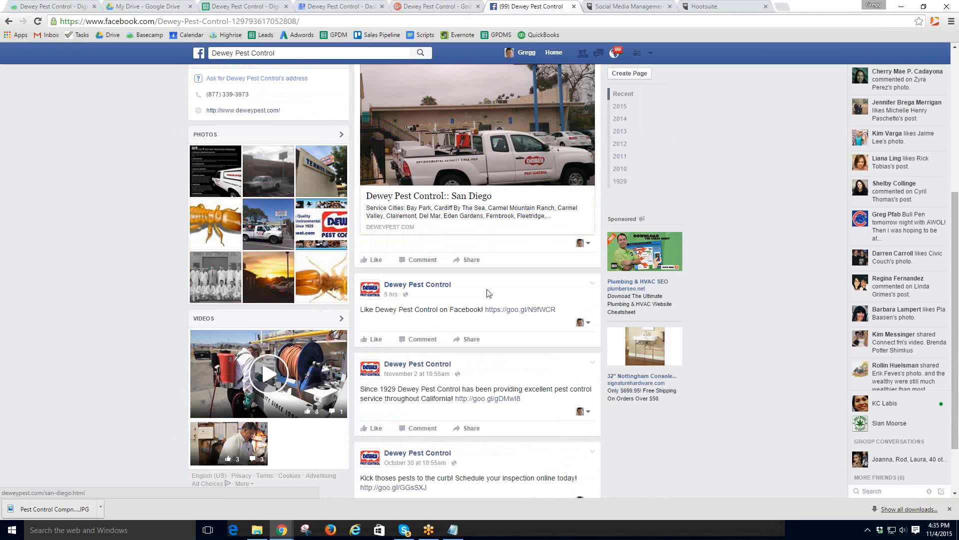
left_click(373, 259)
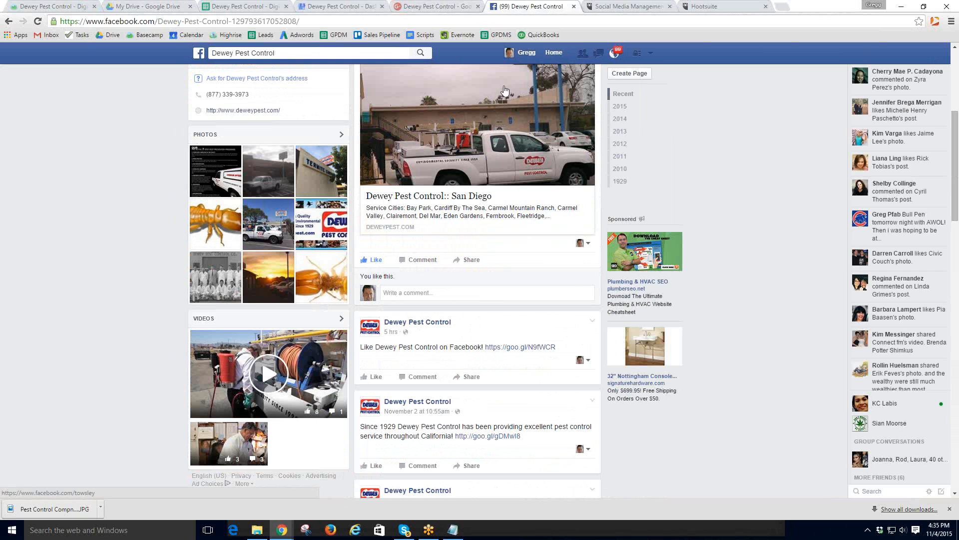
- Follow the post's deweypest.com link to the San Diego page
scroll(422, 260, "down", 2)
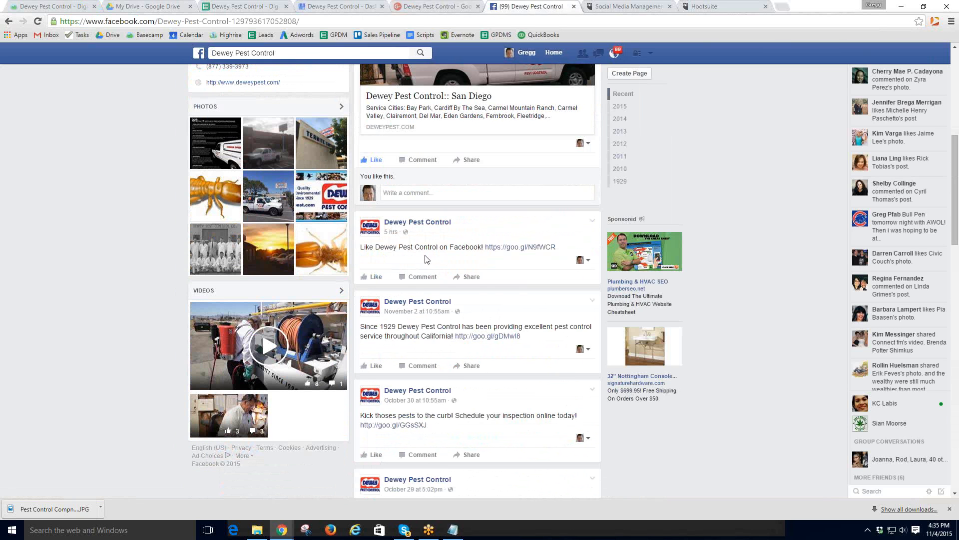
scroll(427, 259, "down", 5)
scroll(442, 278, "up", 12)
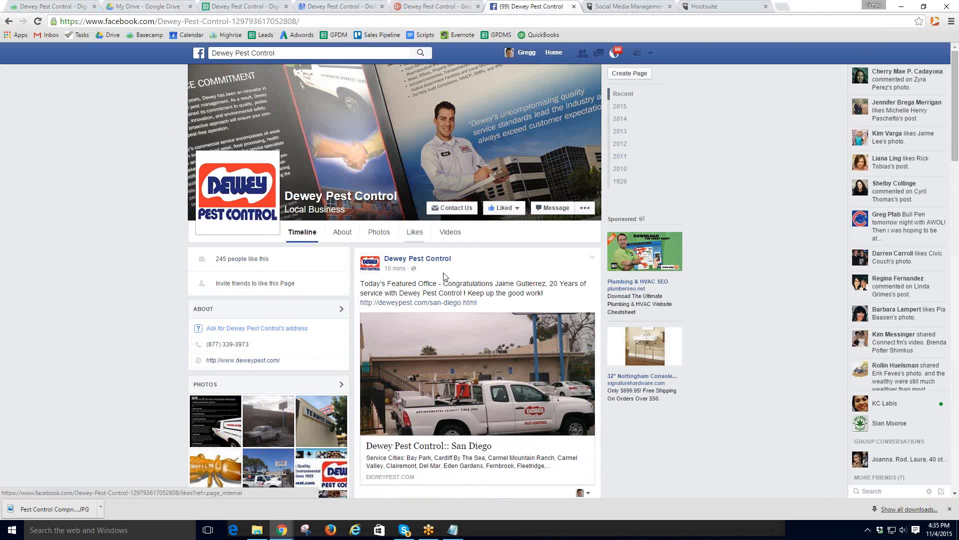
left_click(445, 303)
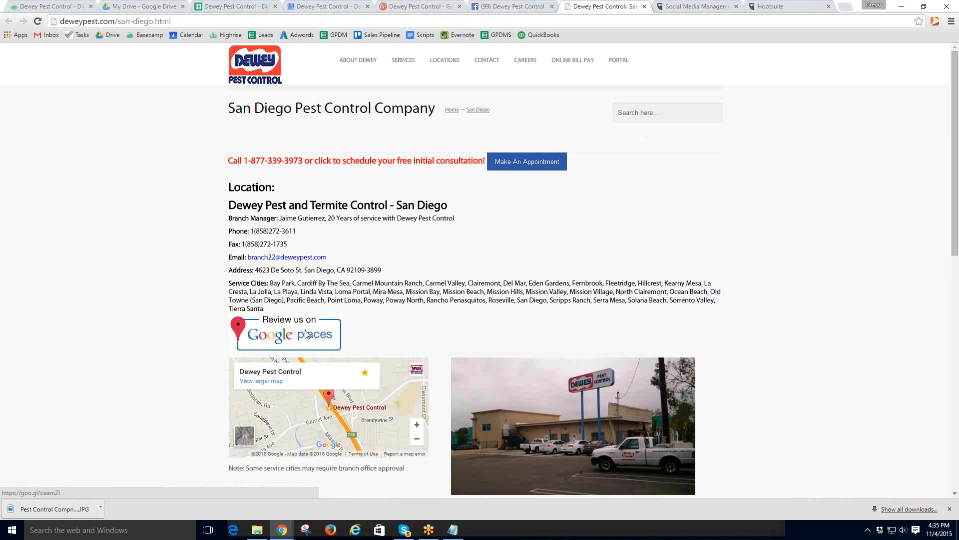
- Confirm the Review us on Google places badge opens the review form, cancel it, and return to Basecamp
left_click(306, 334)
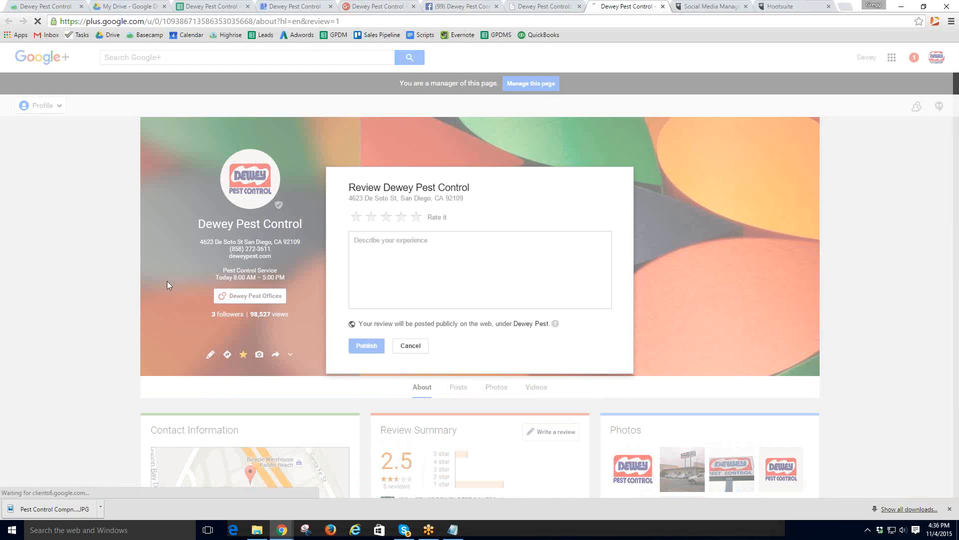
left_click(410, 345)
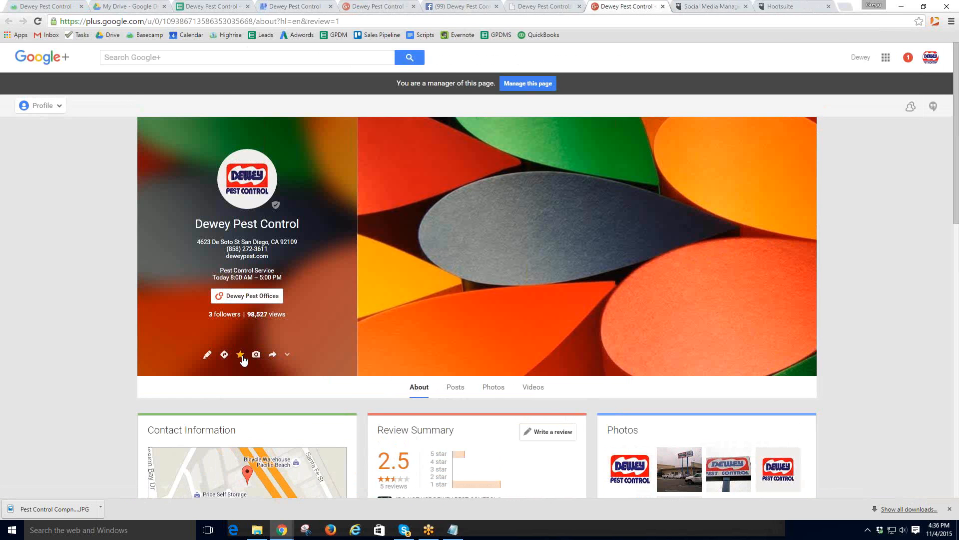
scroll(376, 377, "down", 3)
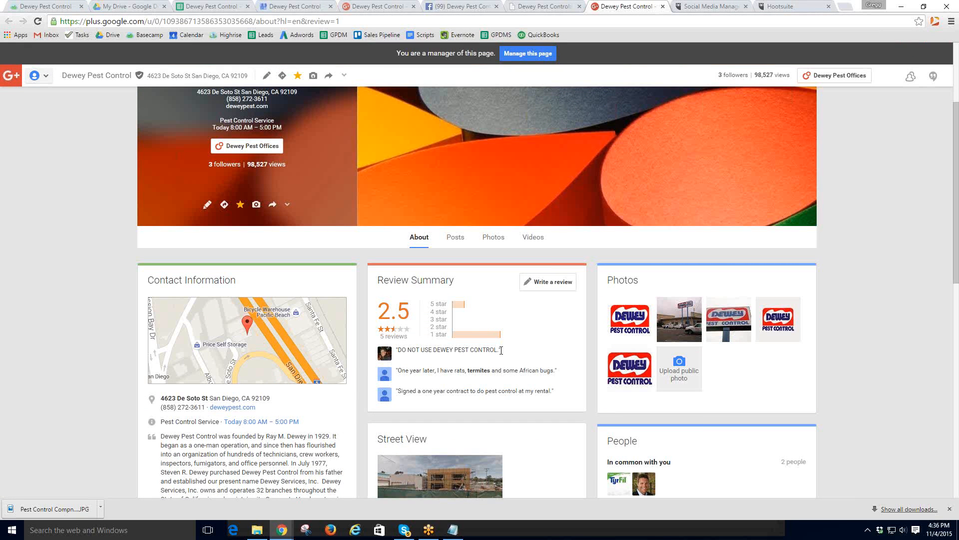
scroll(429, 362, "down", 2)
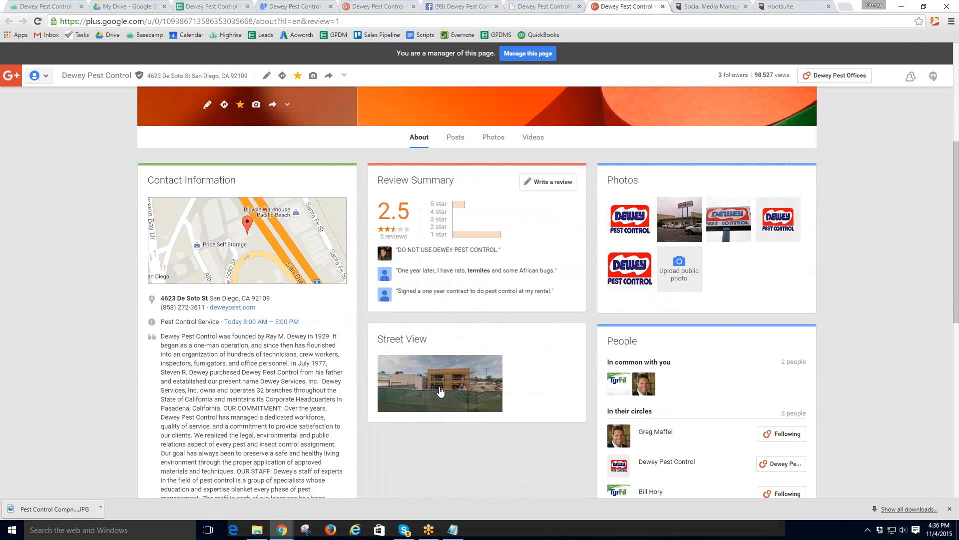
scroll(509, 394, "down", 3)
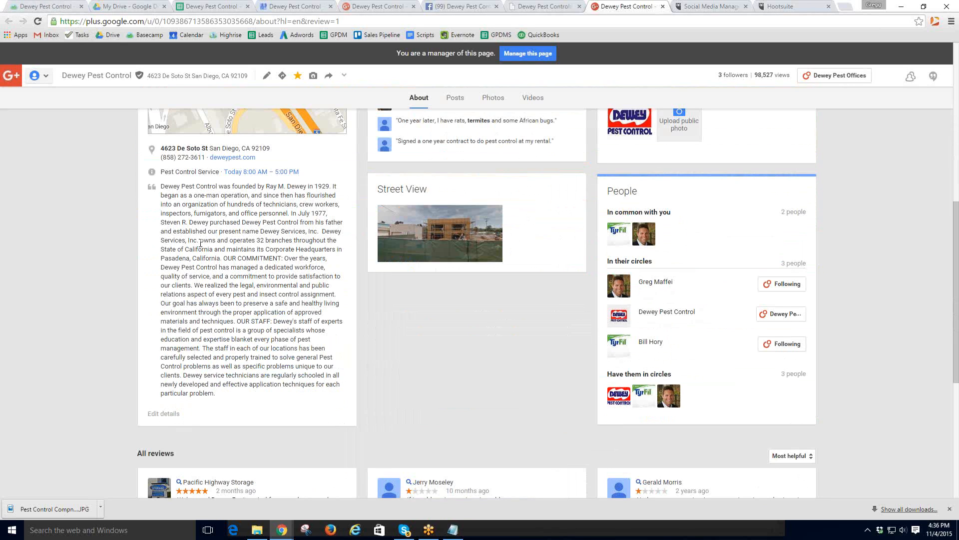
scroll(239, 200, "up", 9)
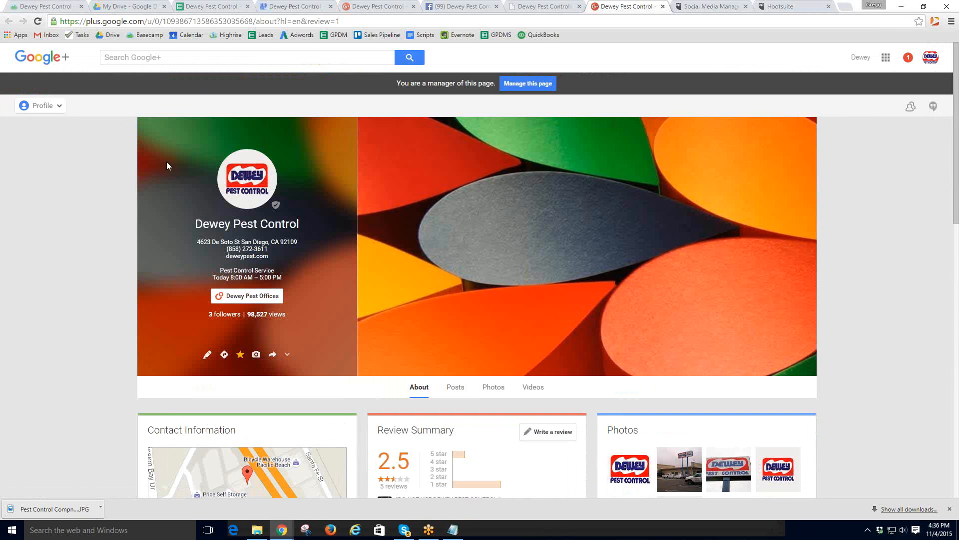
left_click(69, 4)
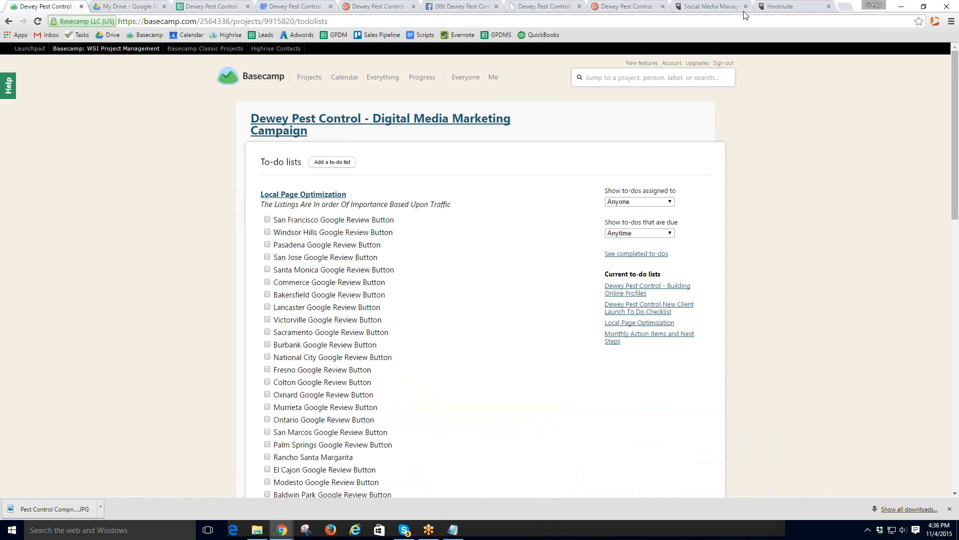
- Close every tab except Basecamp, including Drive, the spreadsheet, My Business, Google+, Facebook and Hootsuite
left_click(143, 8)
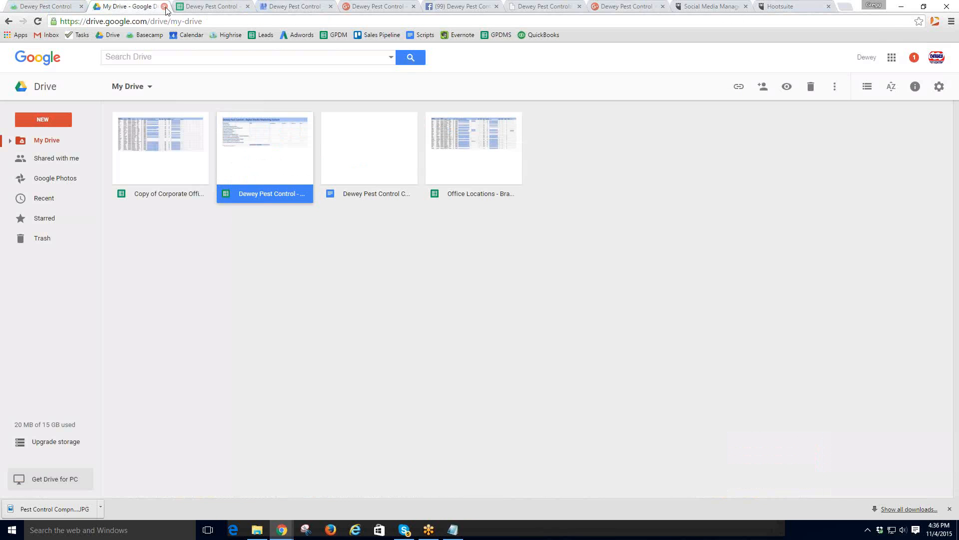
left_click(165, 6)
left_click(164, 6)
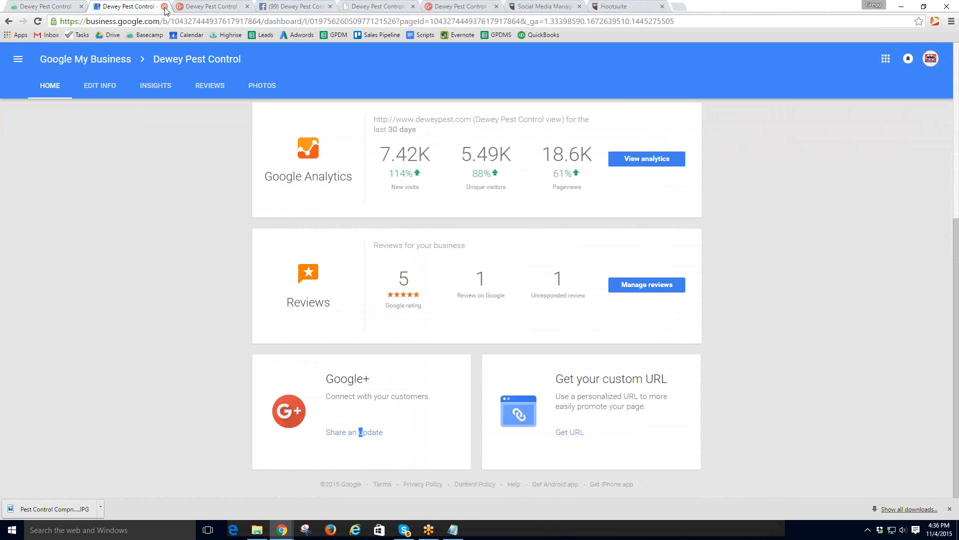
left_click(164, 6)
middle_click(166, 9)
middle_click(166, 9)
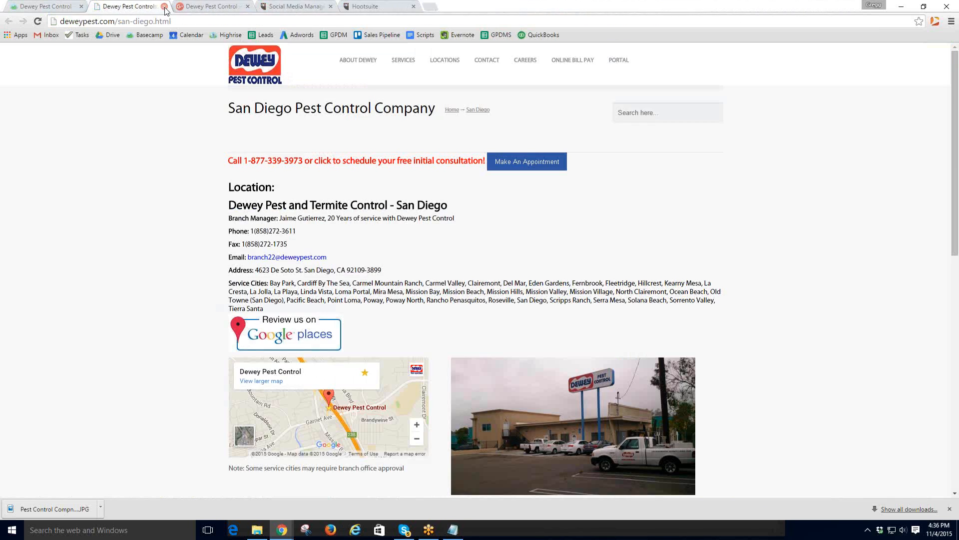
middle_click(166, 9)
middle_click(167, 9)
middle_click(166, 9)
middle_click(166, 9)
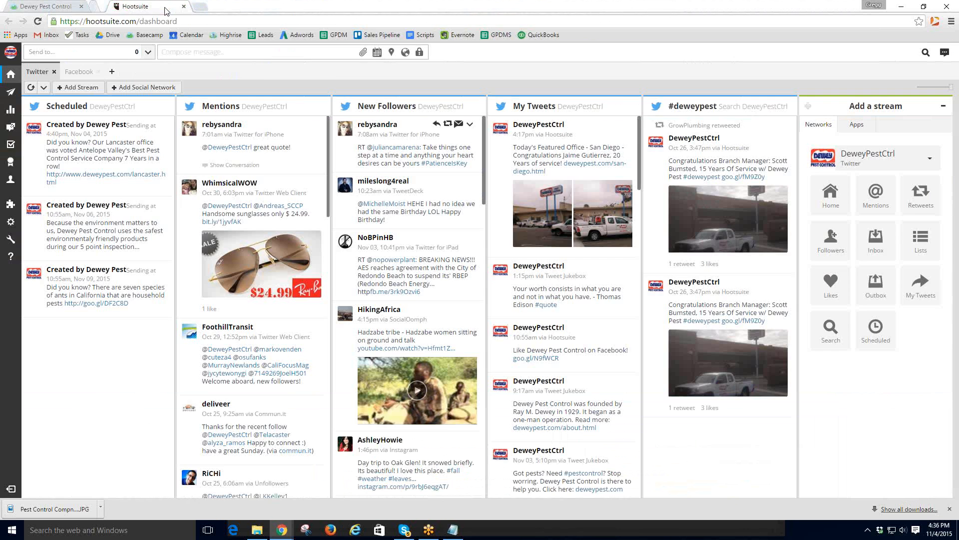
middle_click(166, 9)
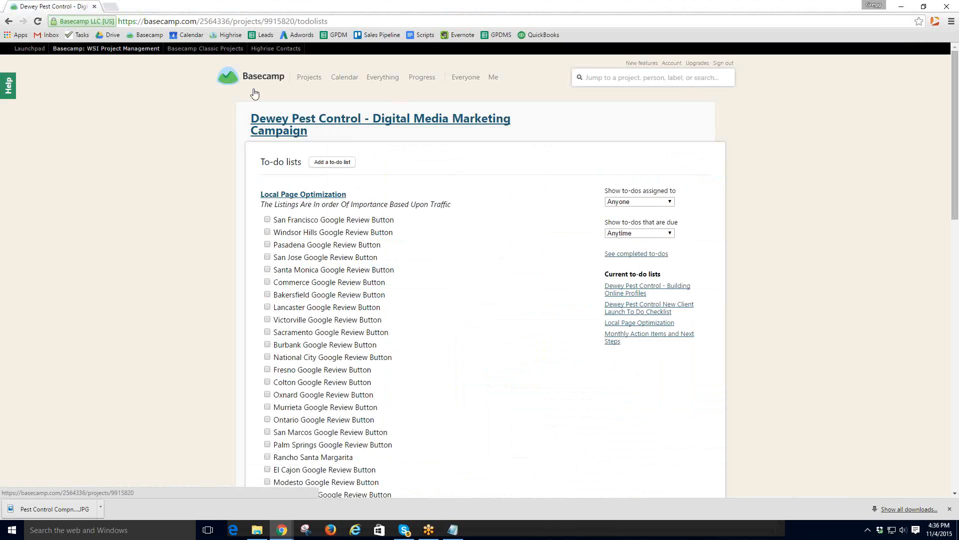
- Open a new tab and launch Google+ from the Google apps grid
left_click(109, 8)
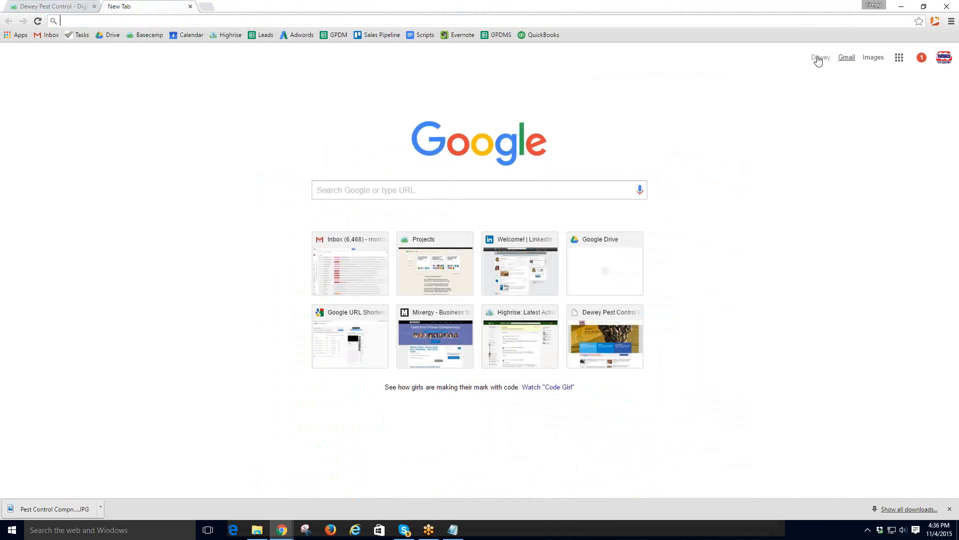
left_click(898, 57)
left_click(870, 107)
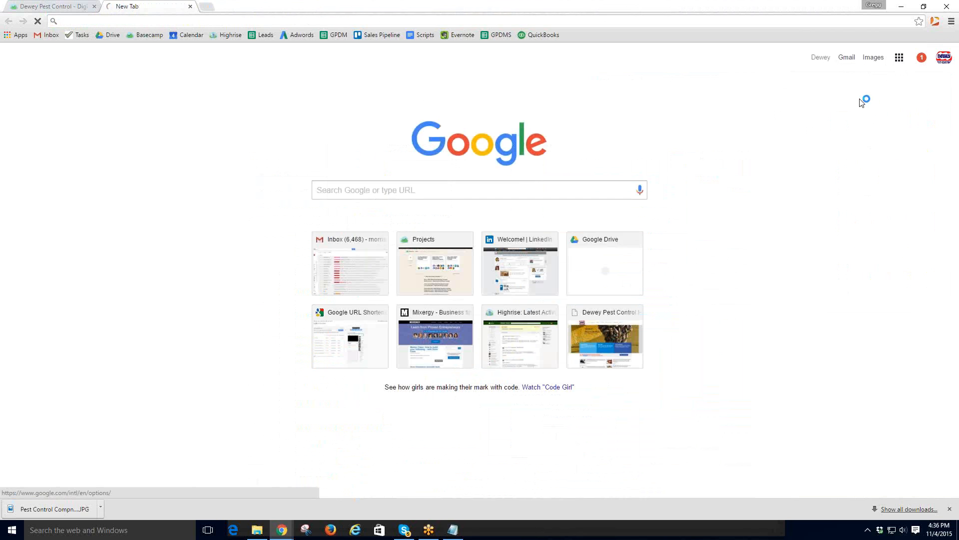
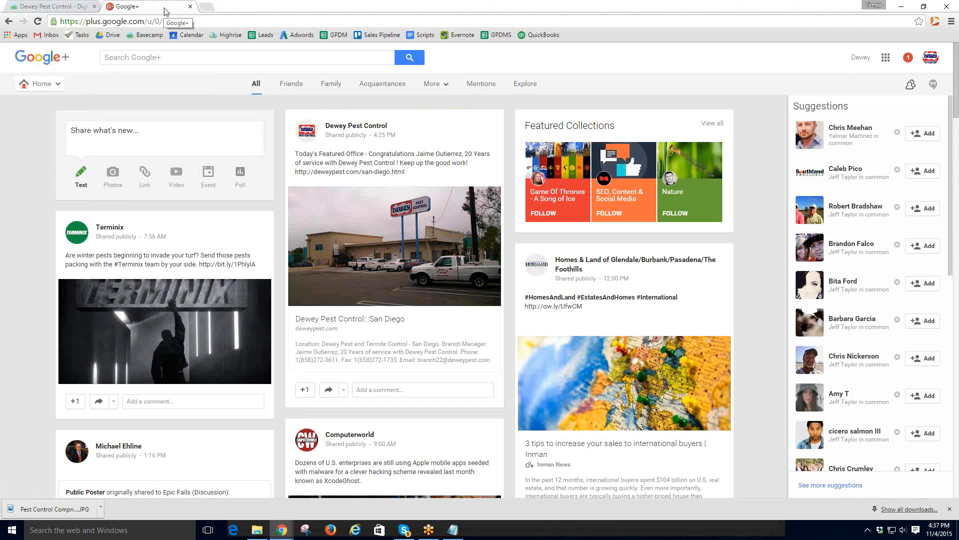
- From a new tab, search for 'drive' and open the My Drive file list in Google Drive
left_click(205, 6)
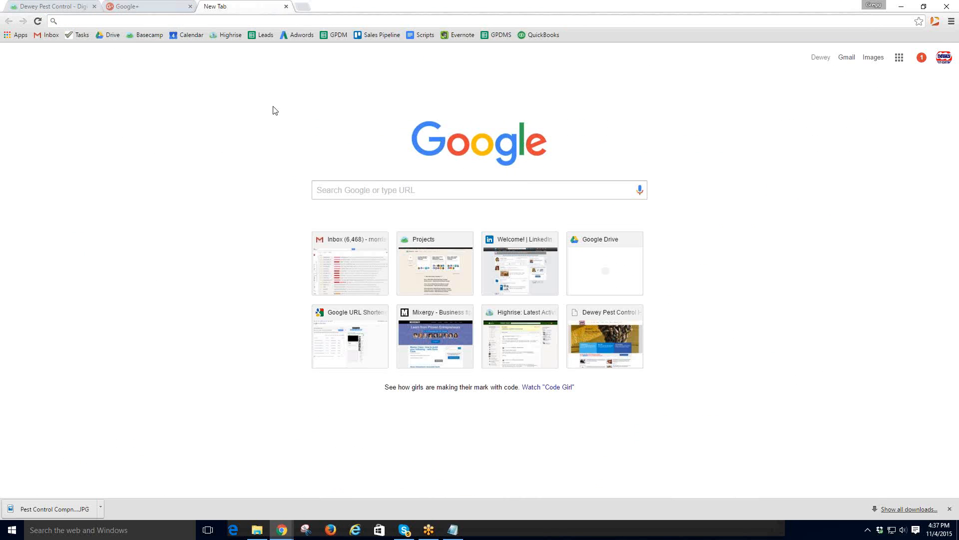
left_click(329, 188)
type("drive")
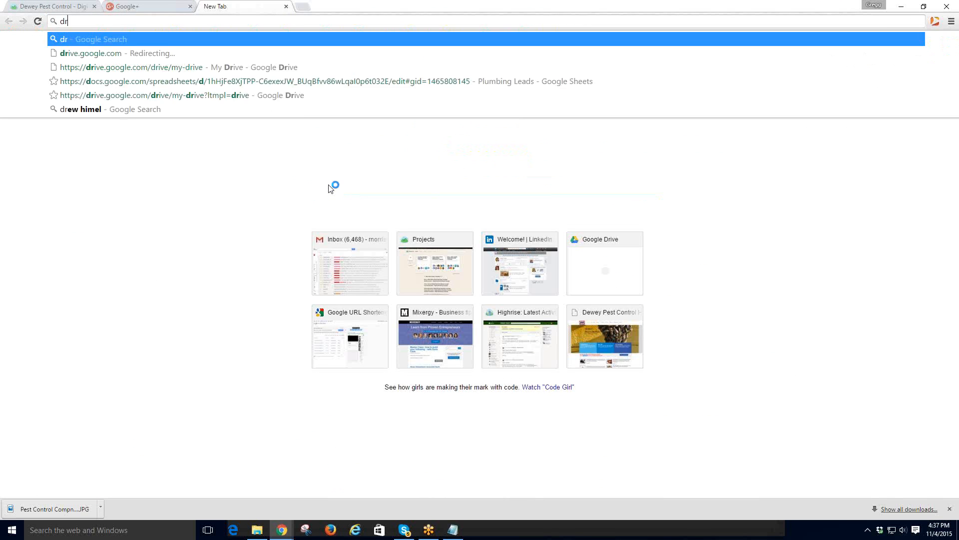
key("Delete")
key("Return")
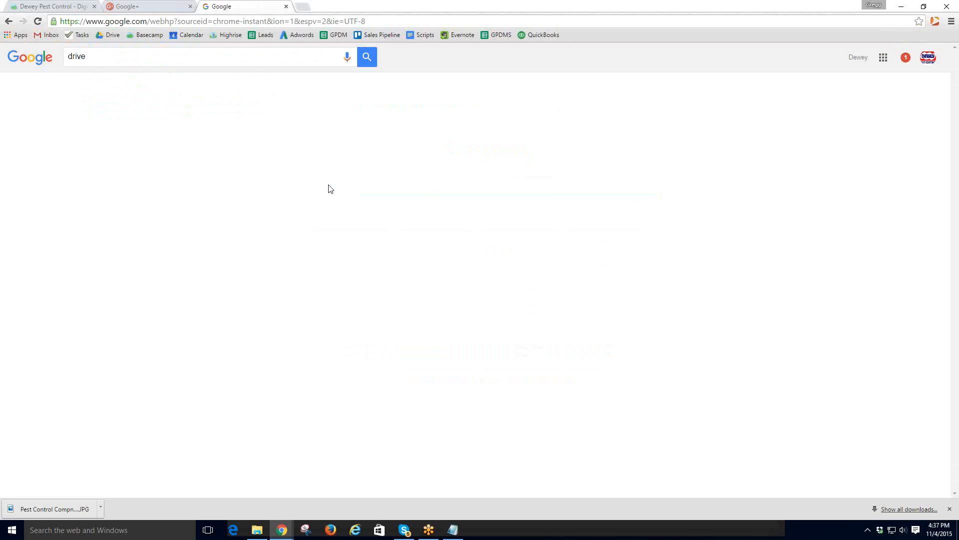
left_click(241, 127)
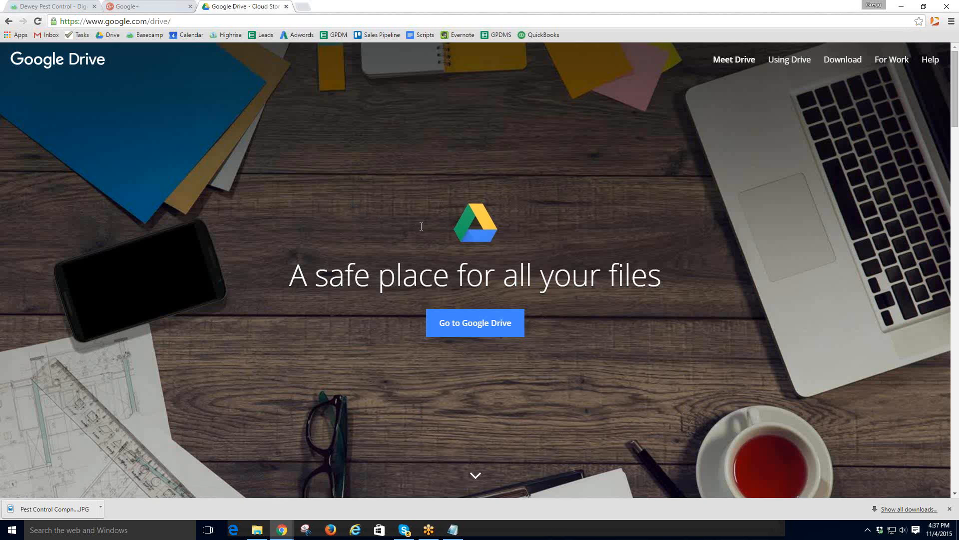
left_click(482, 328)
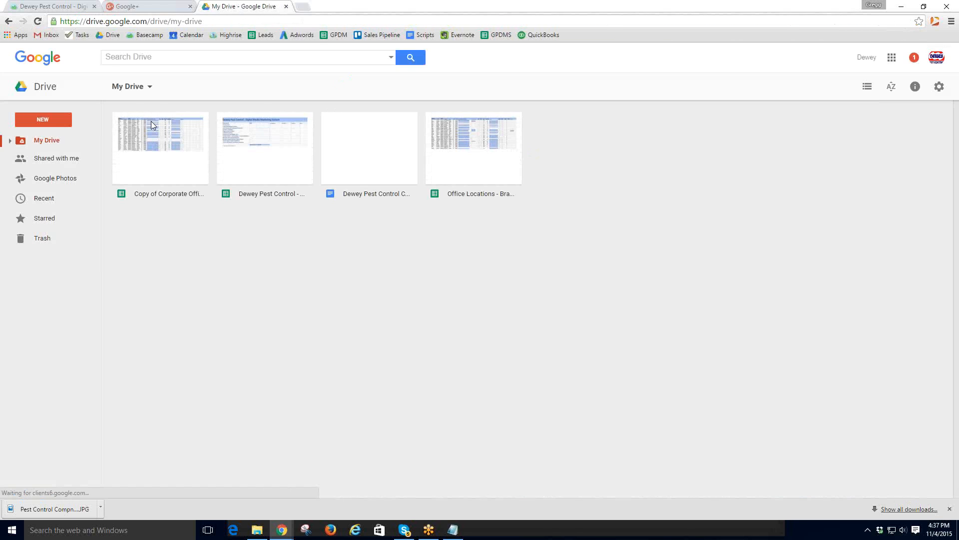
- Open the Office Locations - Brand Reputation Management sheet and follow the Anaheim listing link in H3
double_click(474, 155)
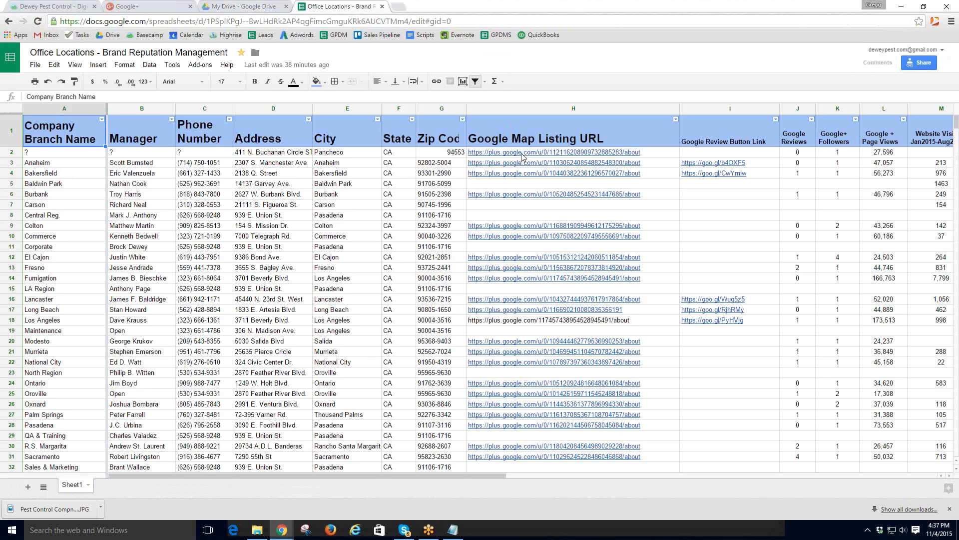
left_click(521, 155)
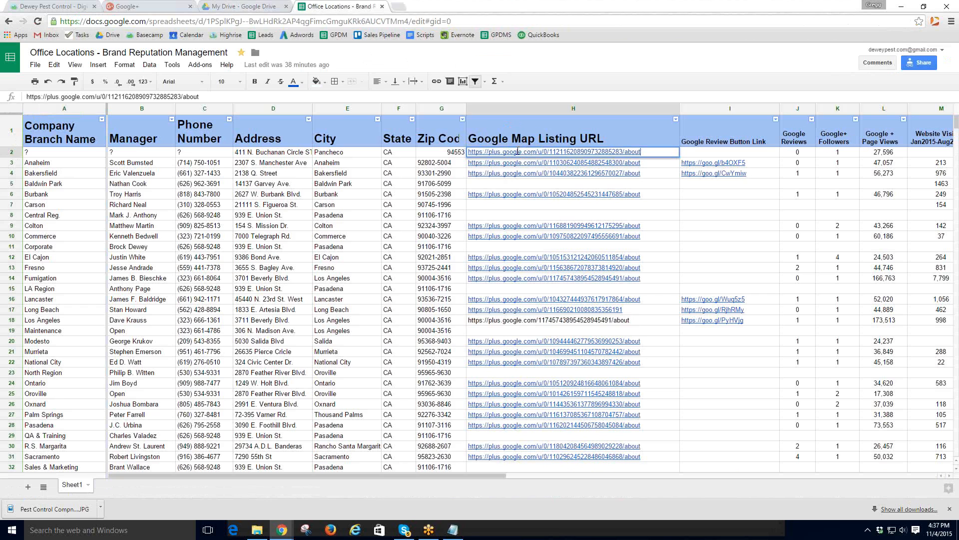
left_click(526, 166)
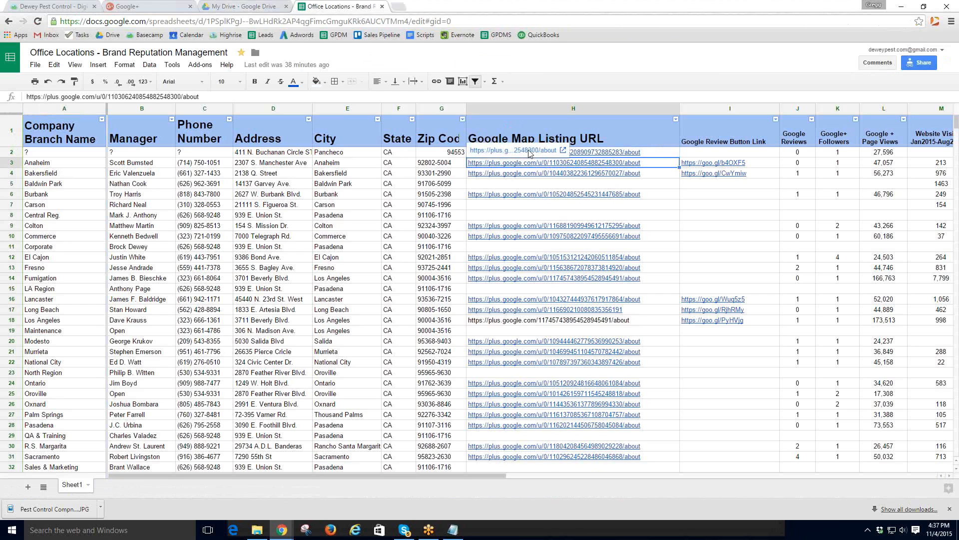
left_click(521, 147)
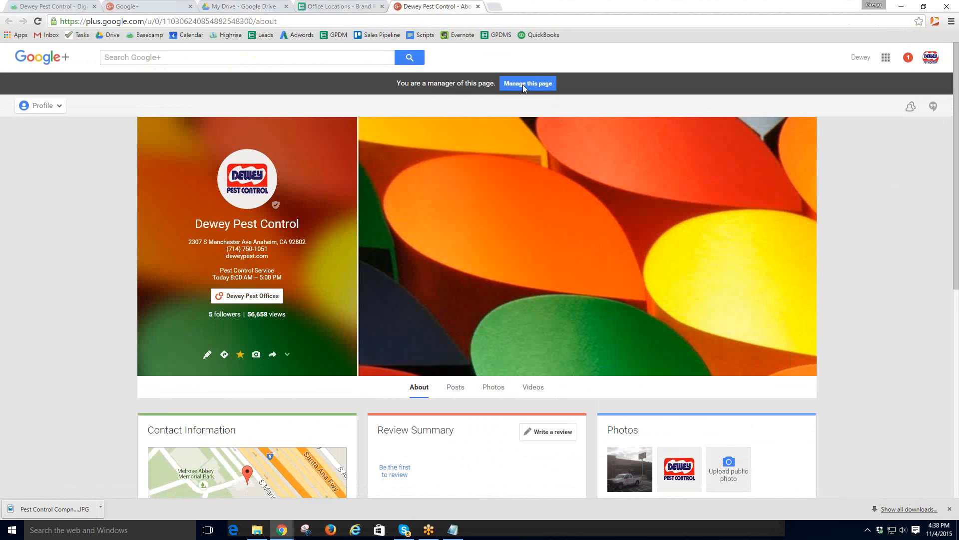
- Open the Anaheim listing's management view and look over its Insights
scroll(502, 179, "down", 2)
scroll(503, 179, "up", 2)
scroll(502, 216, "down", 8)
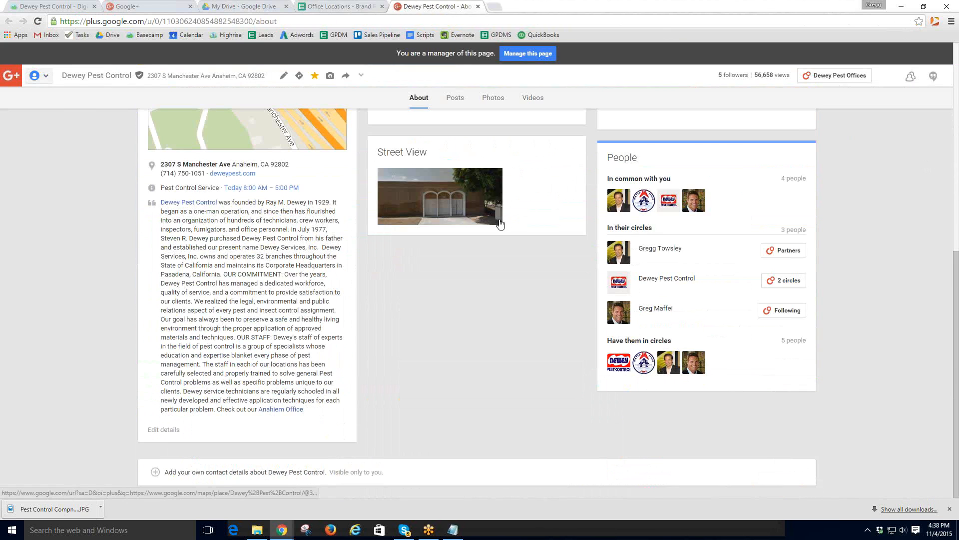
scroll(501, 223, "up", 8)
left_click(530, 84)
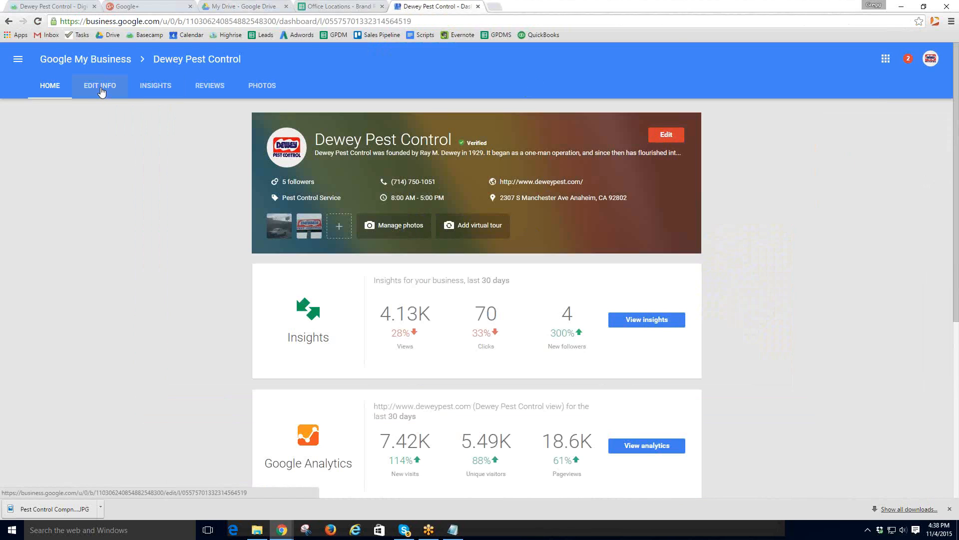
left_click(155, 86)
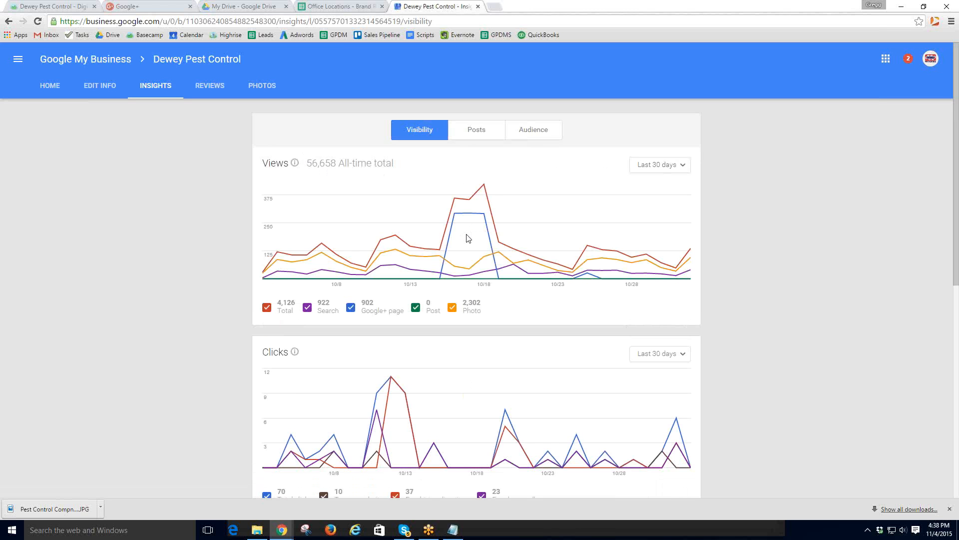
- Check the listing's Reviews (none yet) and 100% complete business info, then close the tab
scroll(451, 320, "down", 2)
scroll(451, 320, "down", 3)
scroll(452, 321, "up", 5)
left_click(211, 87)
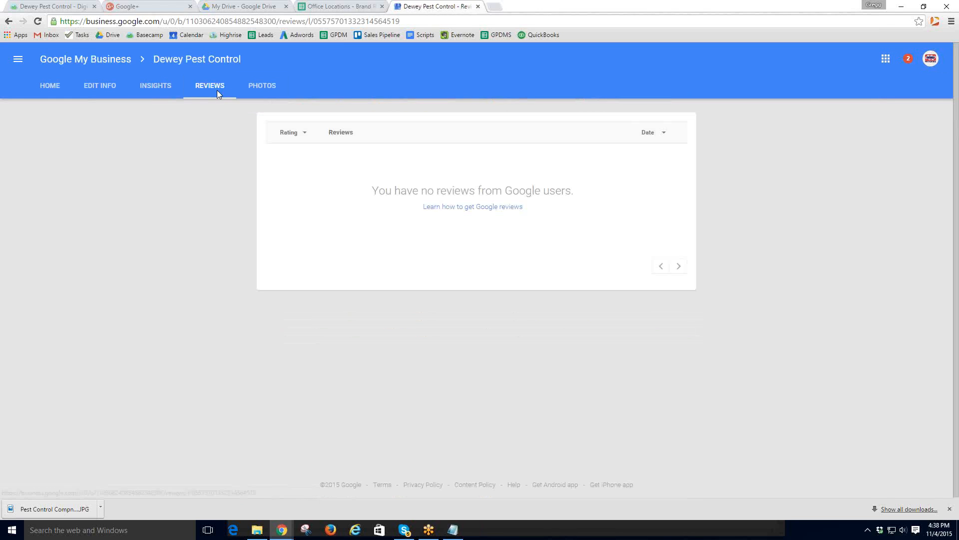
left_click(489, 206)
left_click(111, 89)
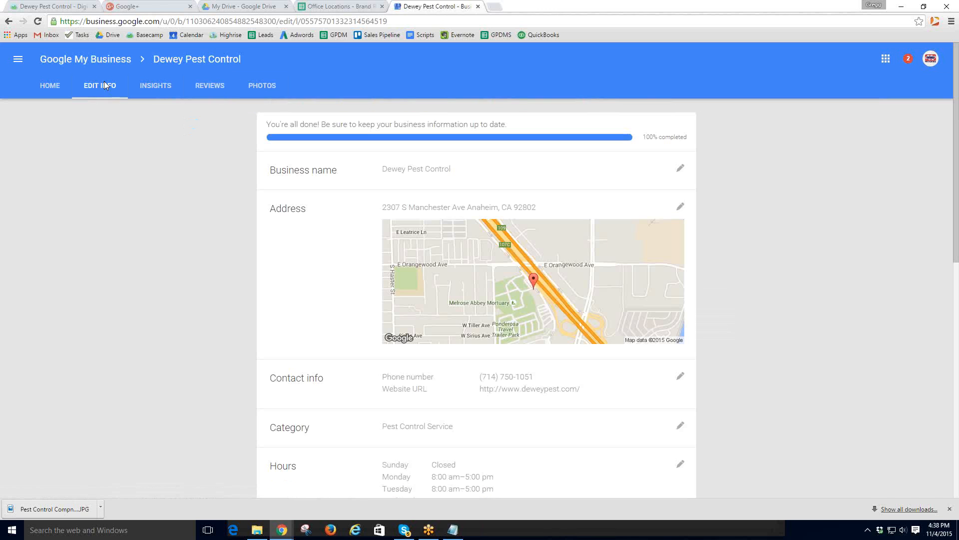
left_click(478, 6)
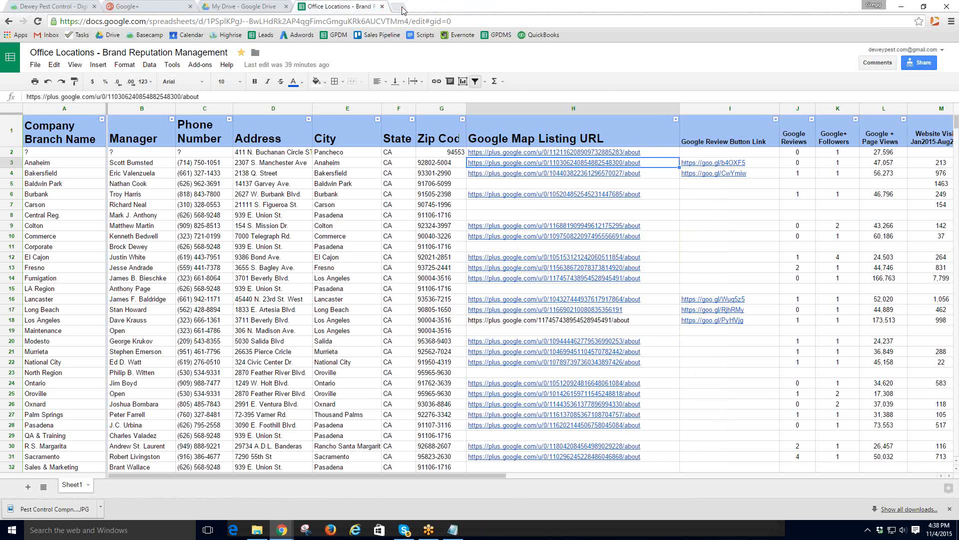
- In a new tab, go through Google+ to the list of managed business pages
left_click(402, 8)
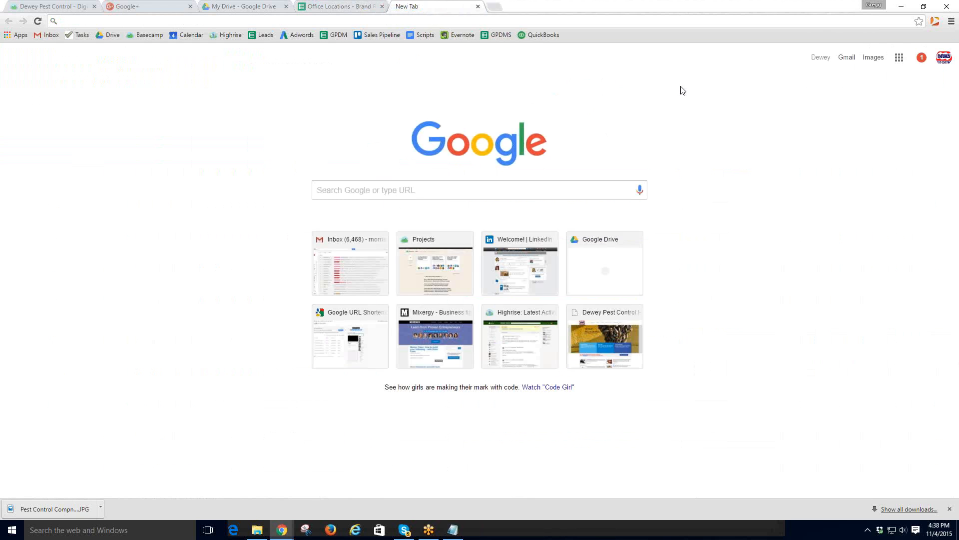
left_click(902, 61)
left_click(870, 109)
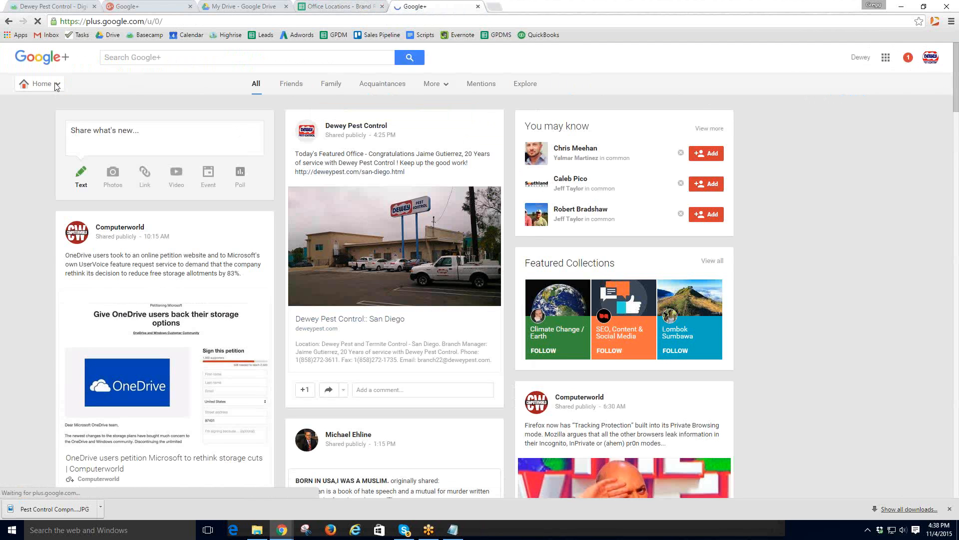
mouse_move(59, 89)
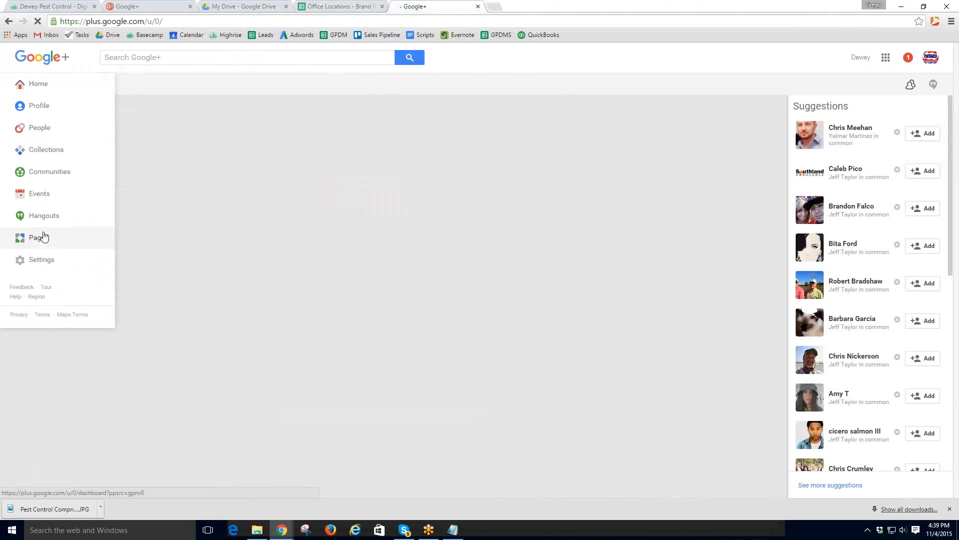
left_click(44, 236)
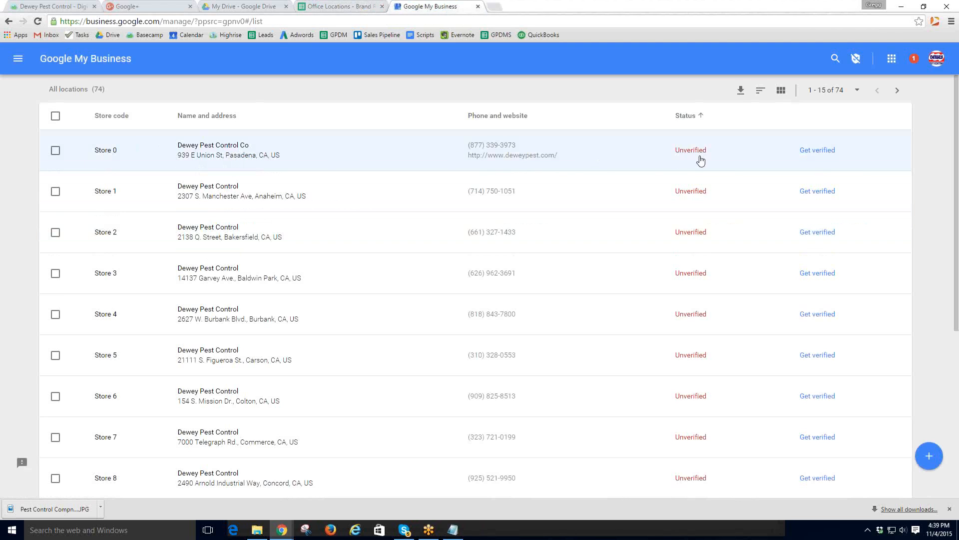
- Sort the 74 locations by status, compare with the spreadsheet, then close the locations page
scroll(695, 165, "down", 5)
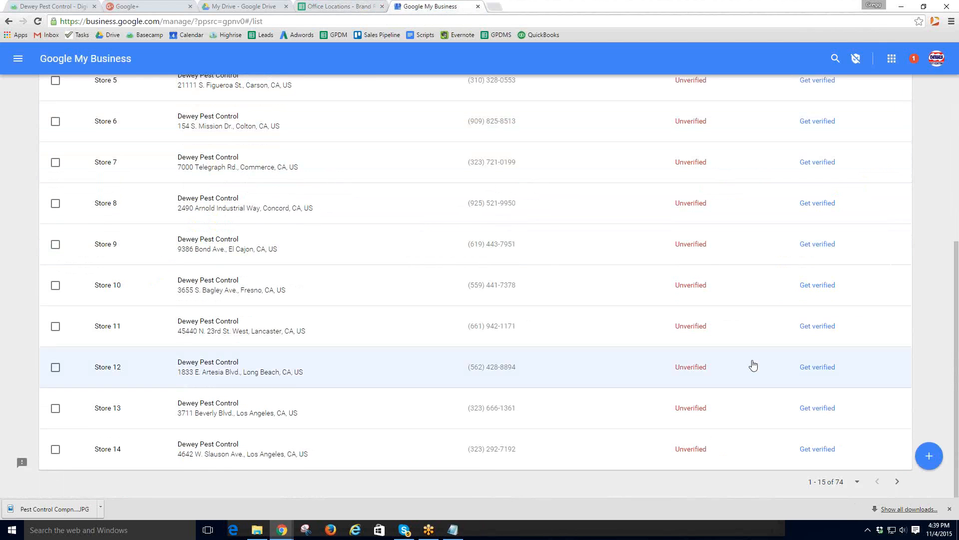
scroll(740, 313, "up", 5)
left_click(687, 118)
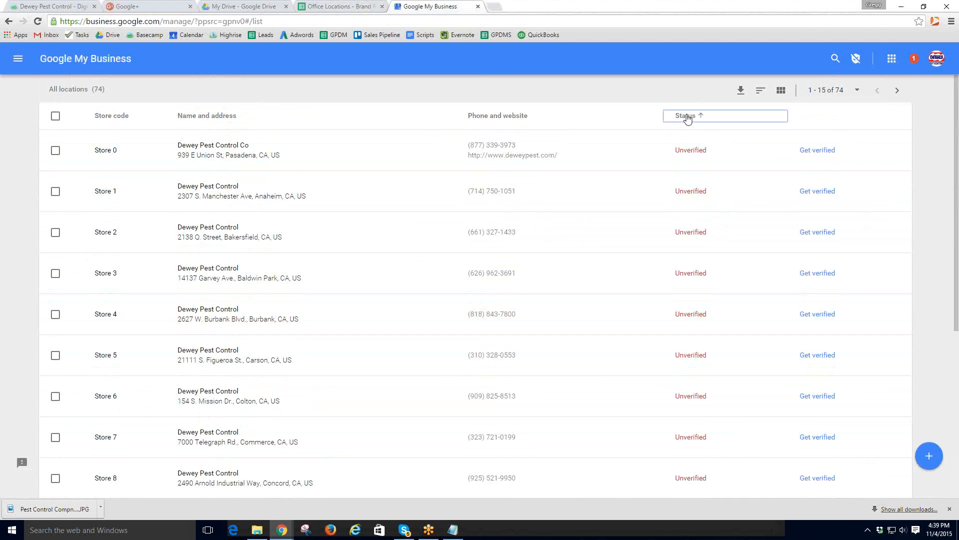
left_click(687, 118)
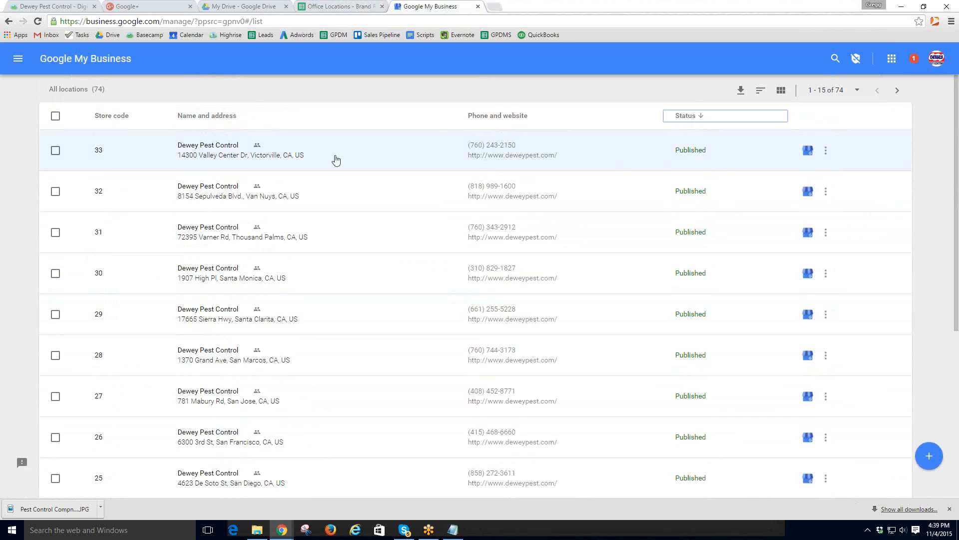
scroll(277, 218, "down", 5)
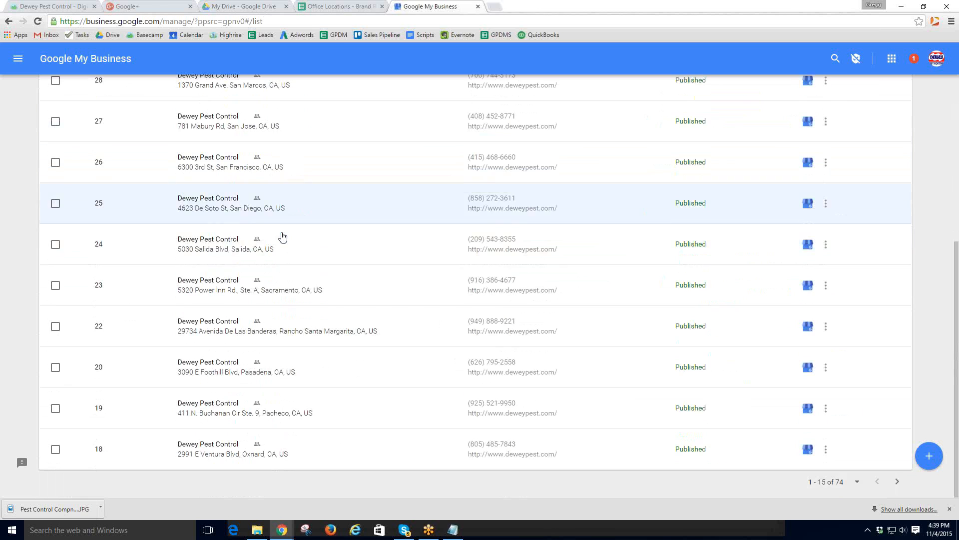
scroll(283, 242, "up", 5)
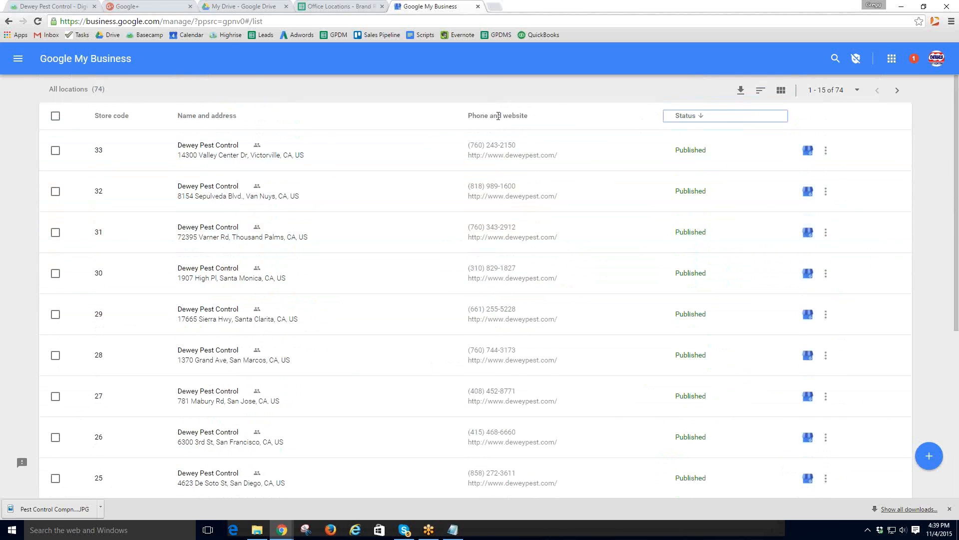
left_click(342, 7)
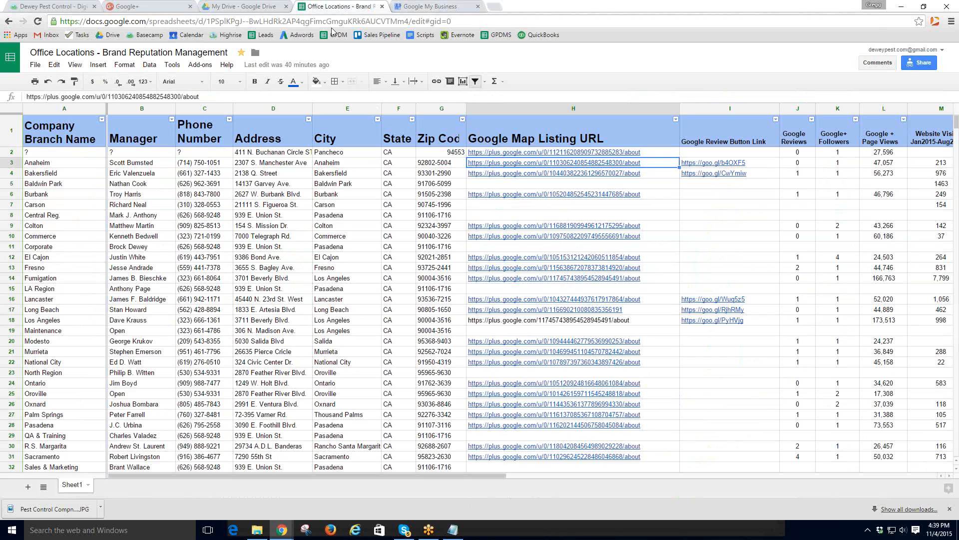
left_click(440, 6)
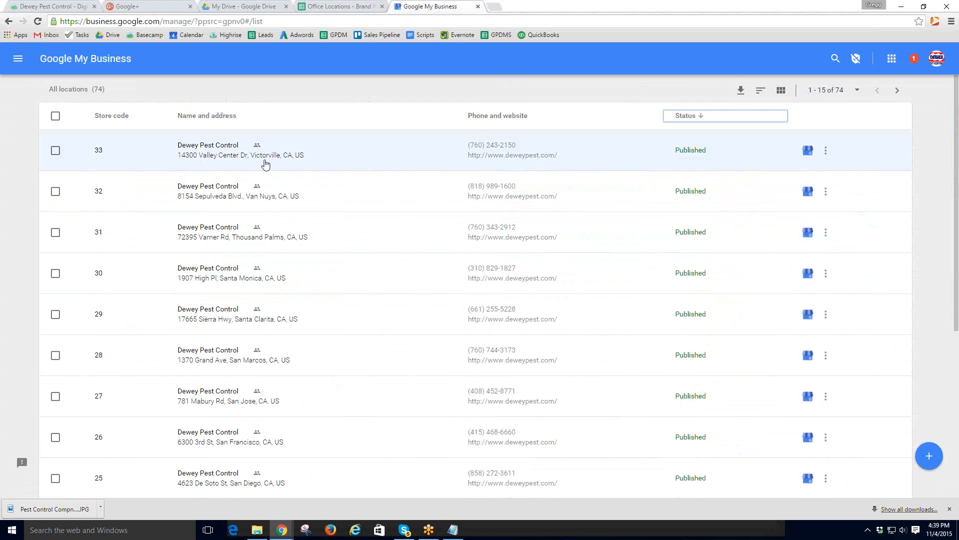
left_click(478, 6)
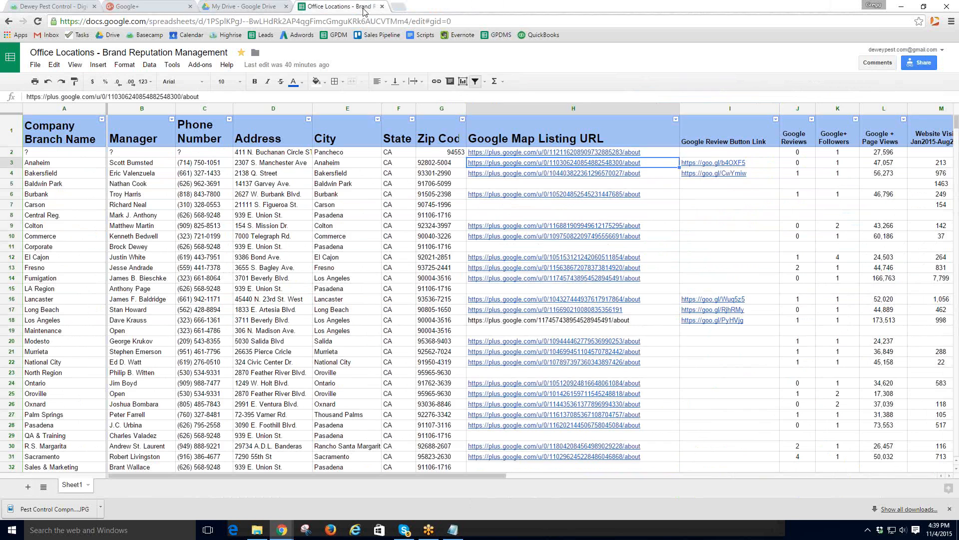
- Open the Dewey Pest Control project overview from the Basecamp projects list
left_click(63, 7)
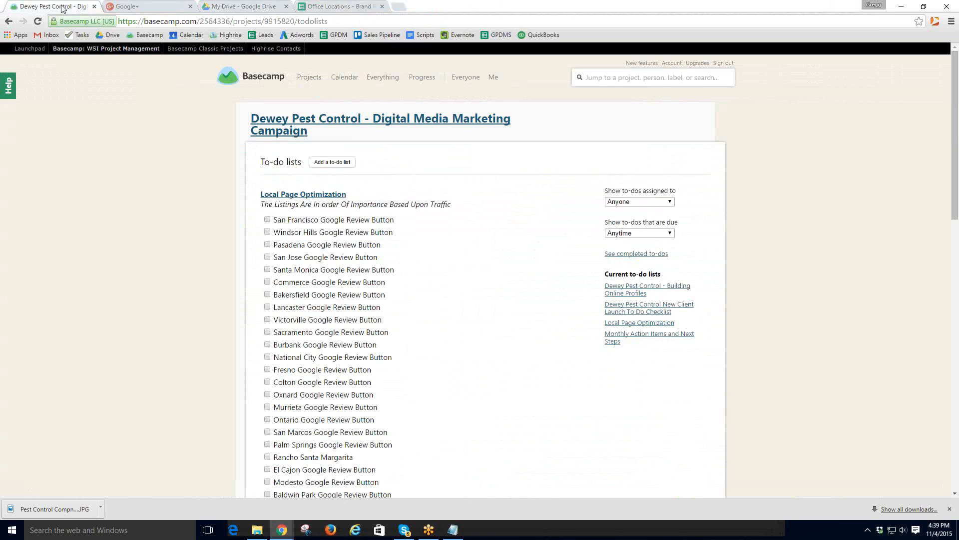
left_click(246, 84)
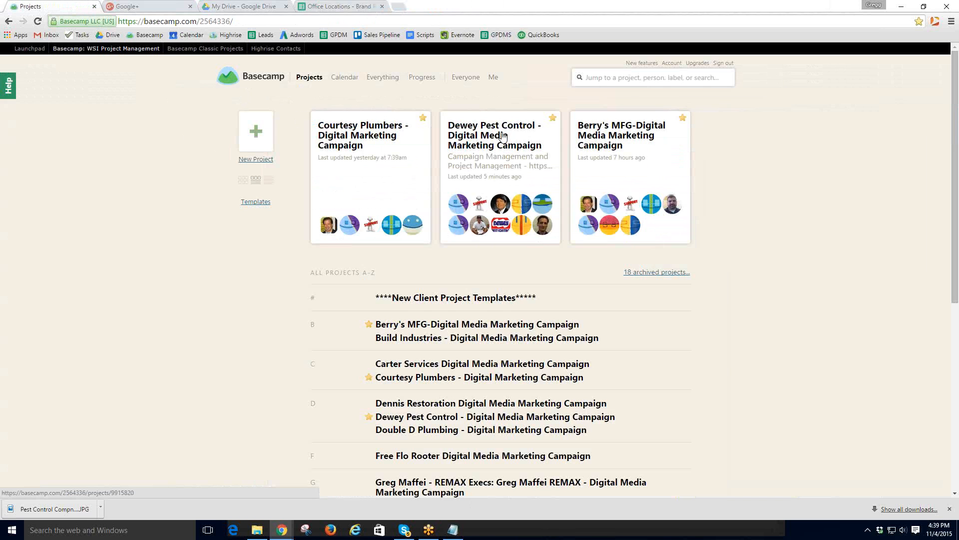
left_click(502, 137)
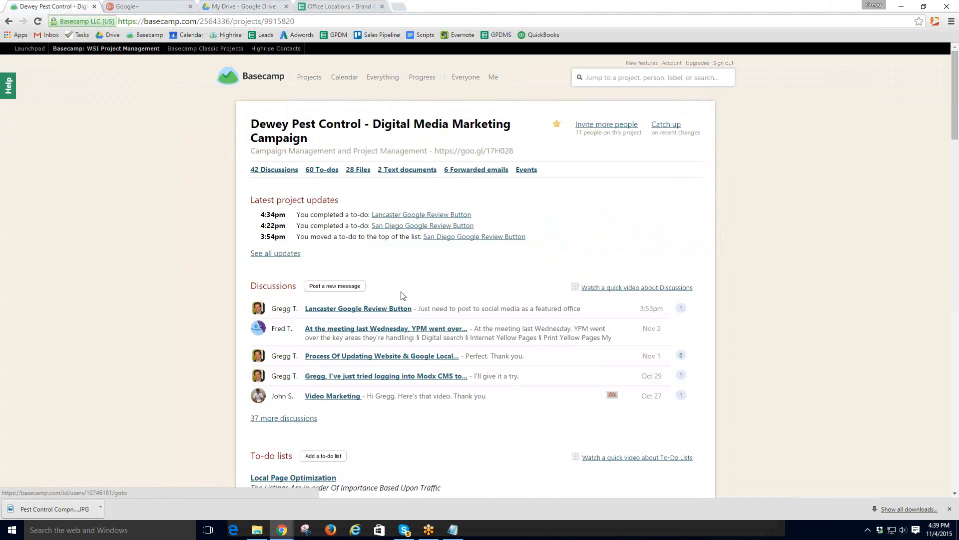
- Return to the Google+ tab and open the managed business pages listing all 74 locations
left_click(337, 7)
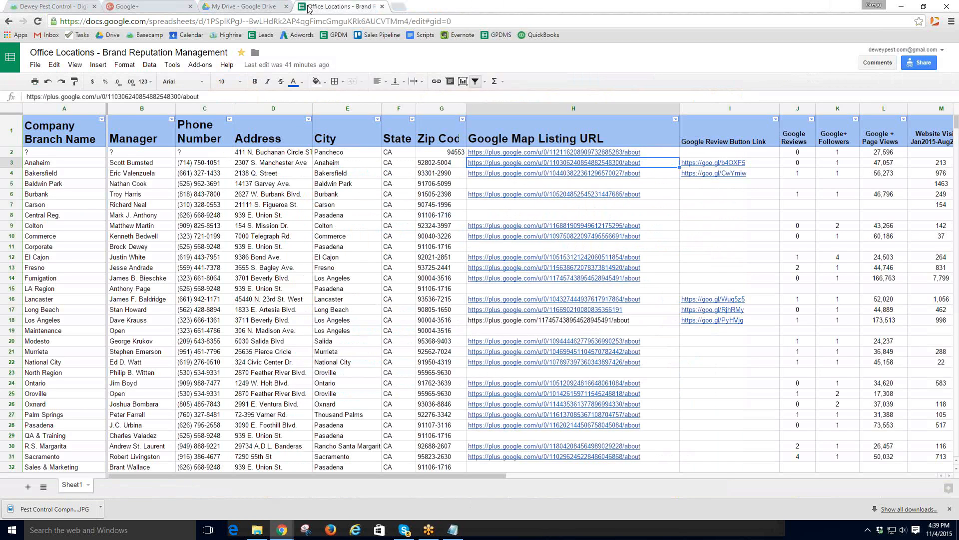
left_click(254, 6)
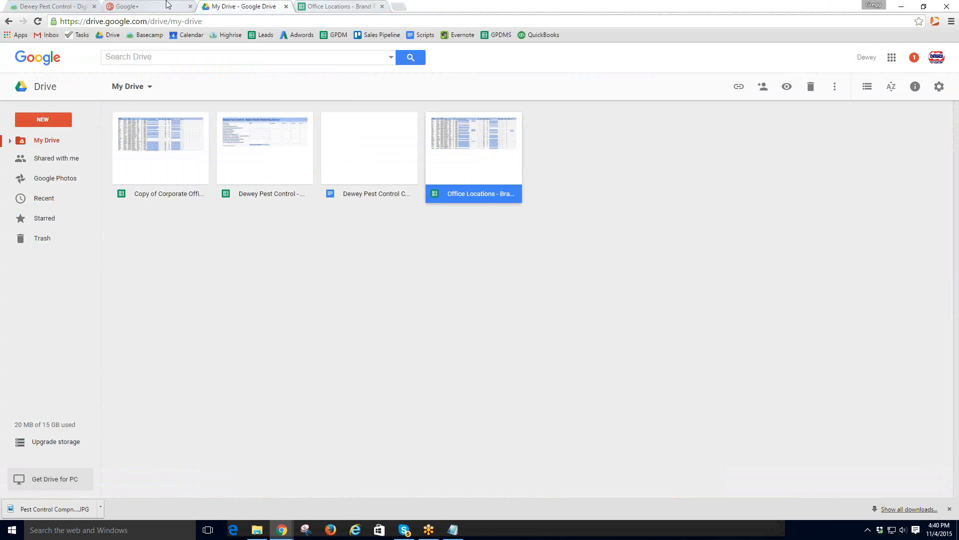
left_click(157, 6)
left_click(57, 84)
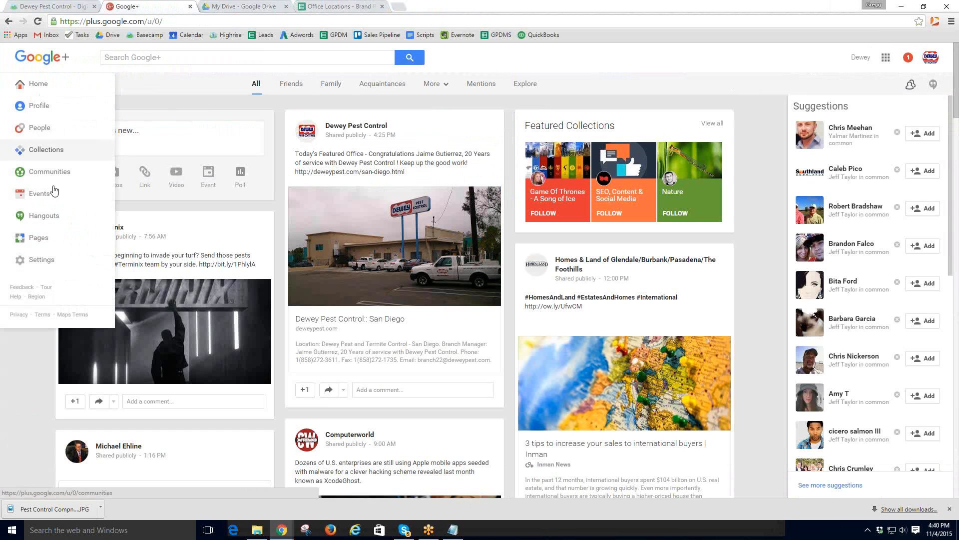
left_click(38, 240)
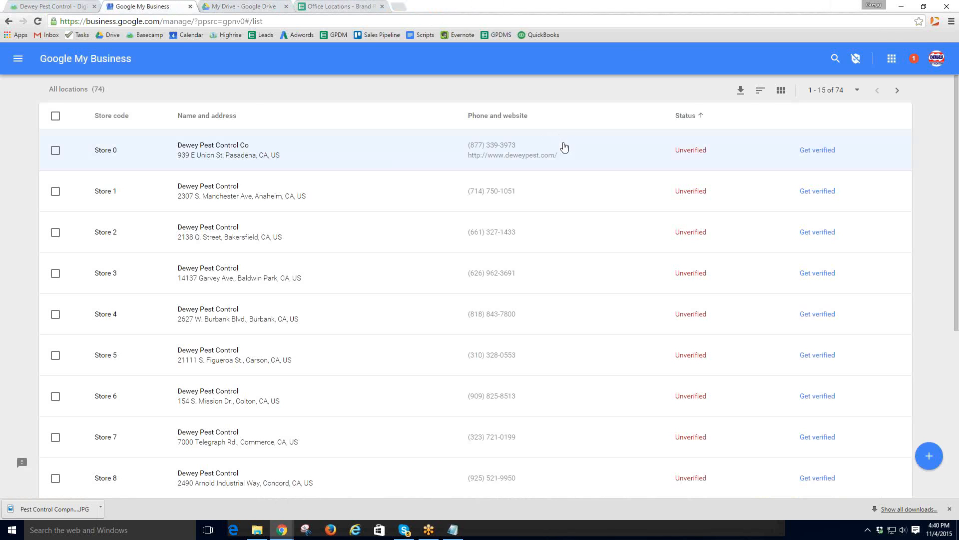
- Sort the locations with Published first and view store 30's Santa Monica details
left_click(689, 117)
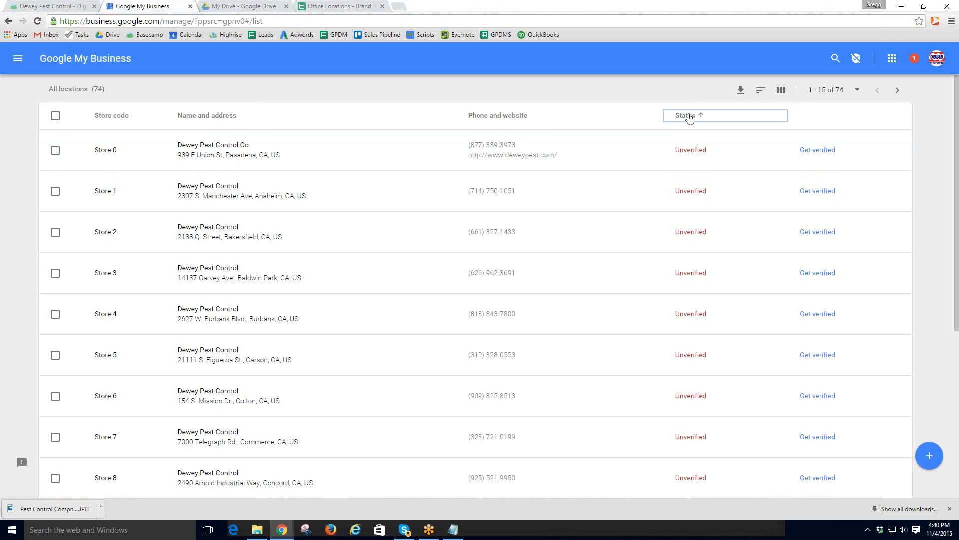
left_click(690, 117)
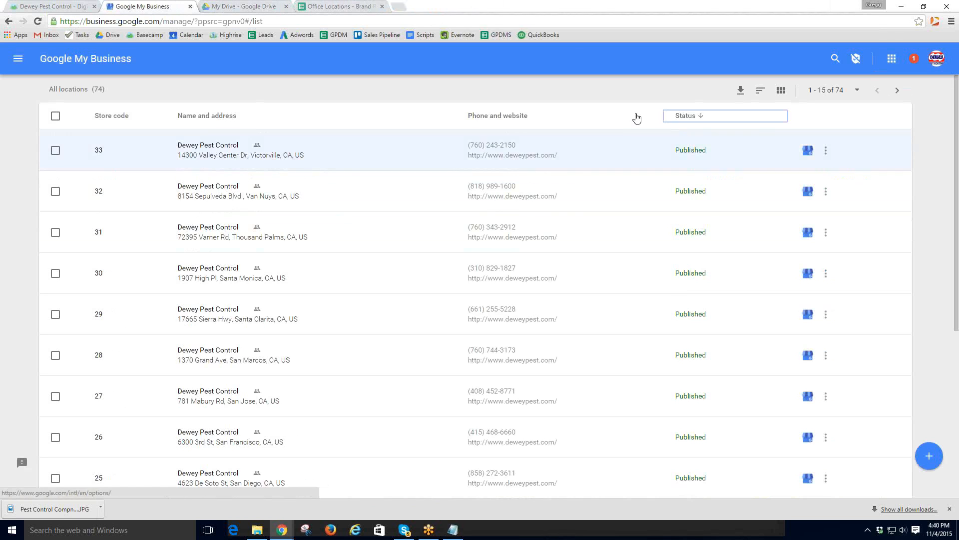
left_click(218, 273)
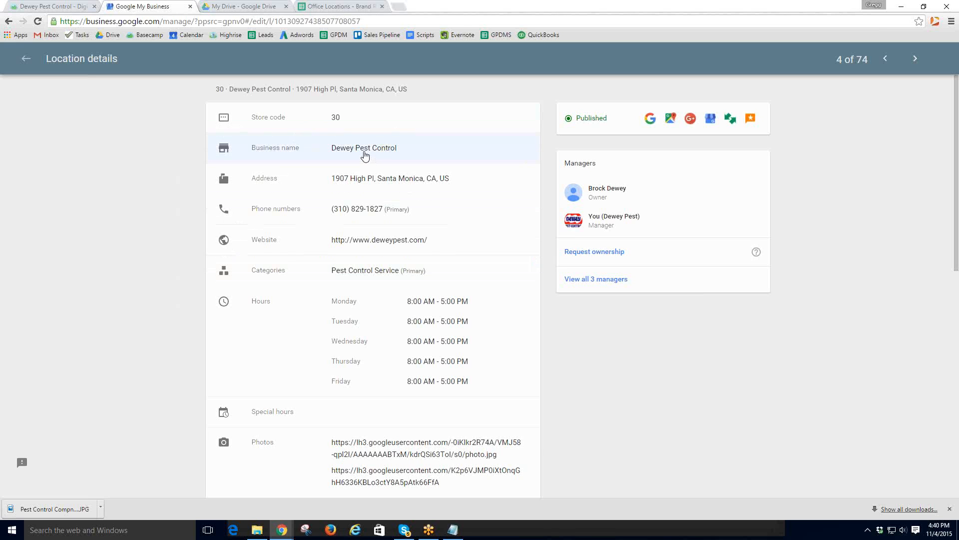
left_click(398, 7)
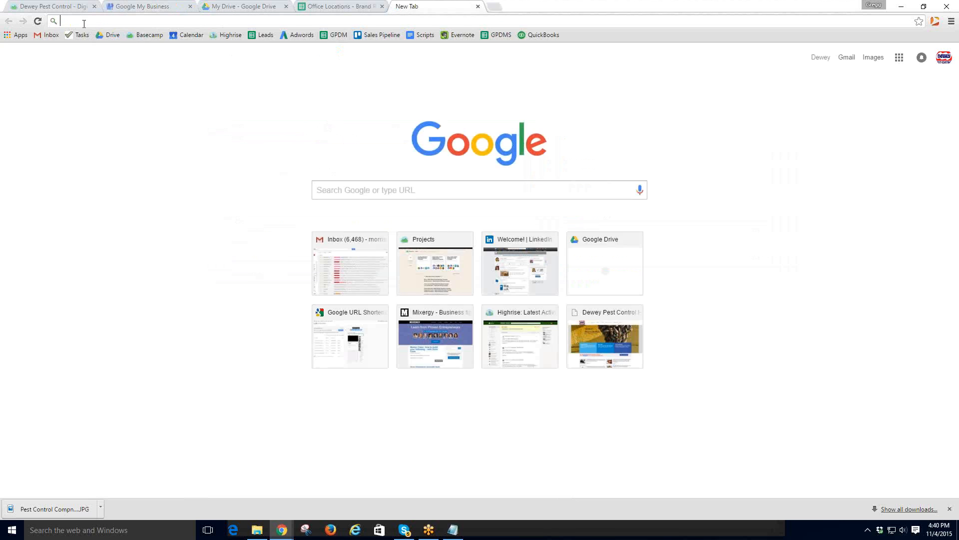
- Sign out of Google, sign back in with the company account, and reopen the Basecamp Dewey Pest Control overview
left_click(943, 59)
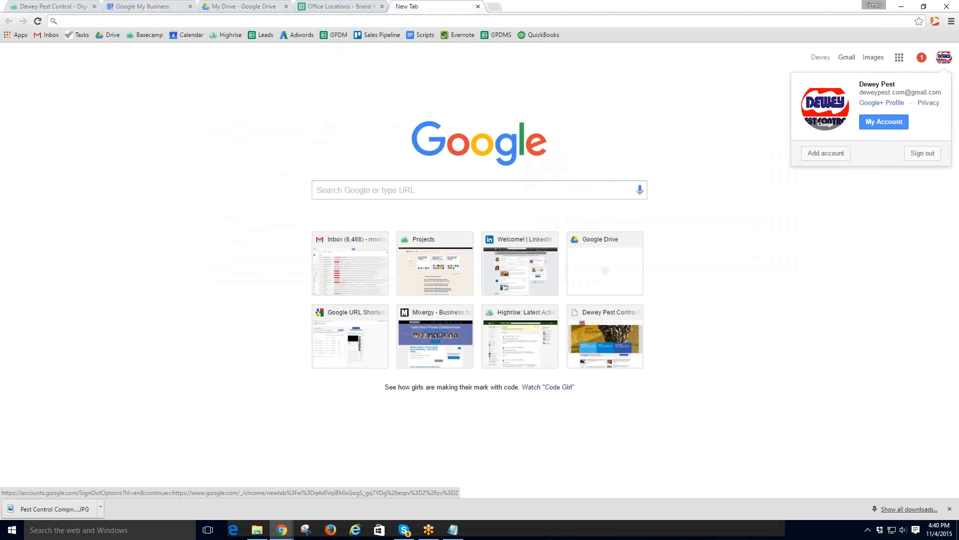
left_click(920, 150)
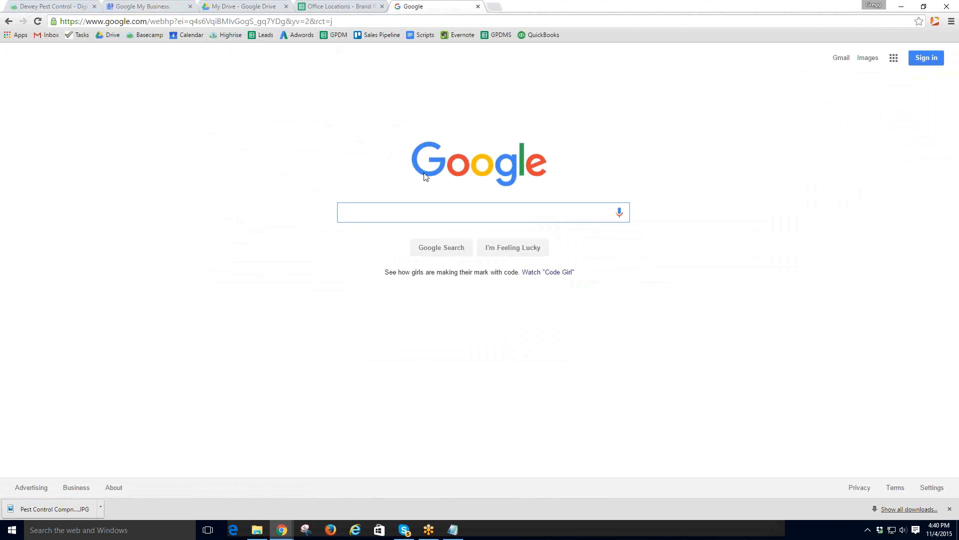
left_click(925, 58)
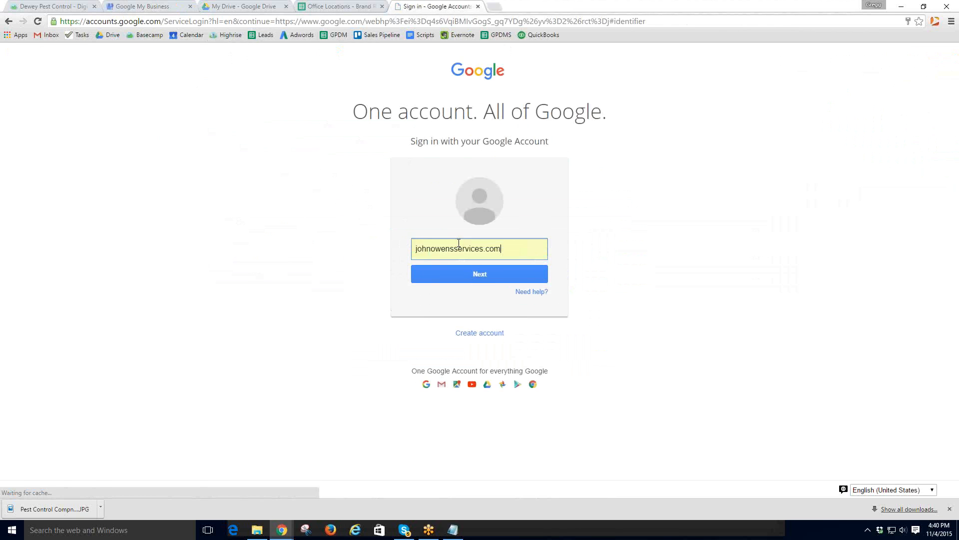
key("shift+Left")
key("shift+Left")
key("shift+Left")
key("shift+Left")
key("shift+Left")
key("shift+Left")
key("shift+Left")
key("shift+Left")
key("shift+Left")
key("shift+Left")
key("shift+Left")
key("shift+Left")
key("shift+Left")
key("shift+Left")
key("shift+Left")
key("shift+Left")
key("shift+Left")
key("shift+Left")
key("shift+Left")
key("shift+Left")
type("d")
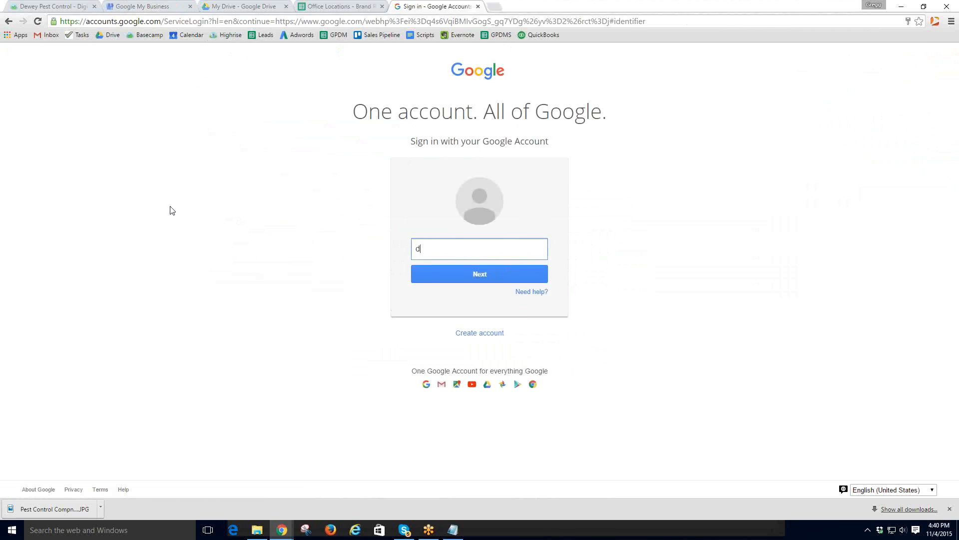
type("e")
key("Down")
key("Down")
key("Down")
key("Down")
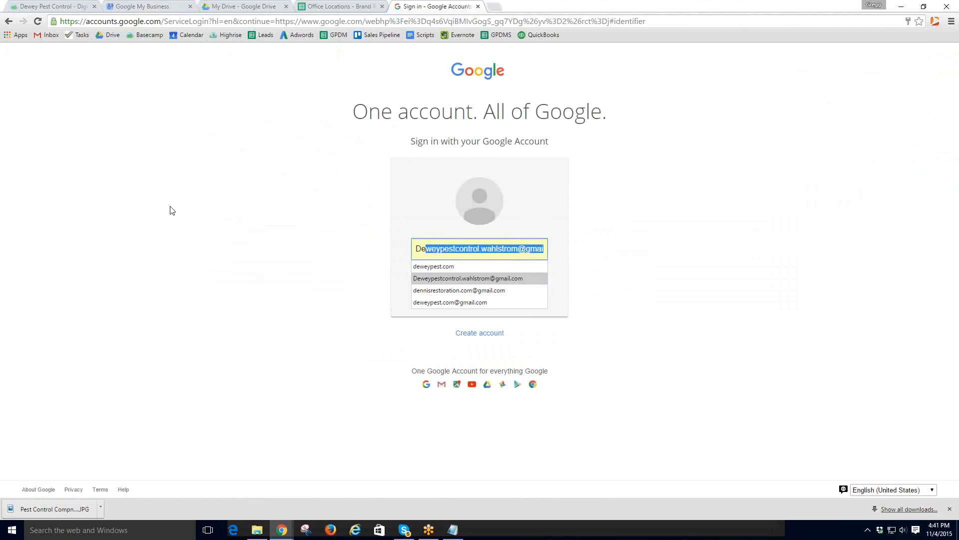
key("Return")
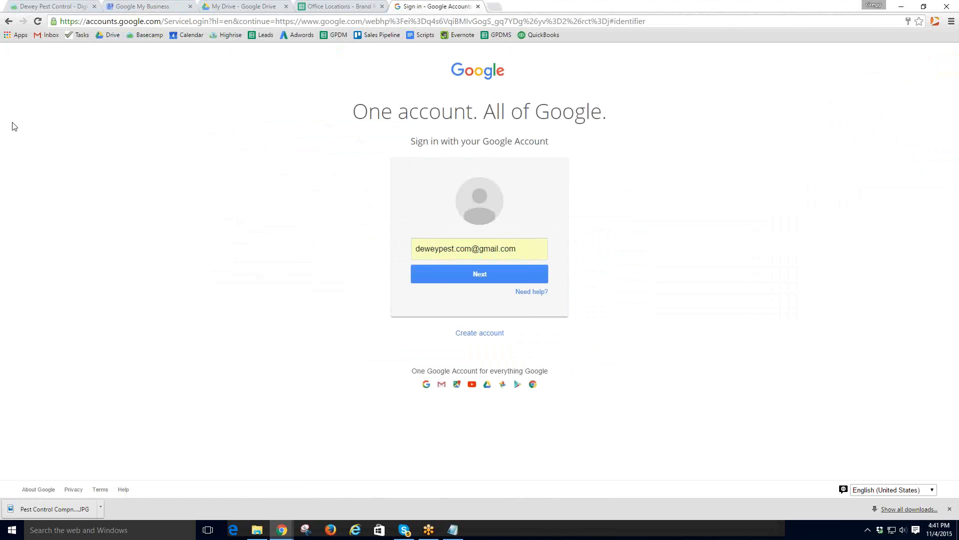
left_click(482, 274)
left_click(461, 298)
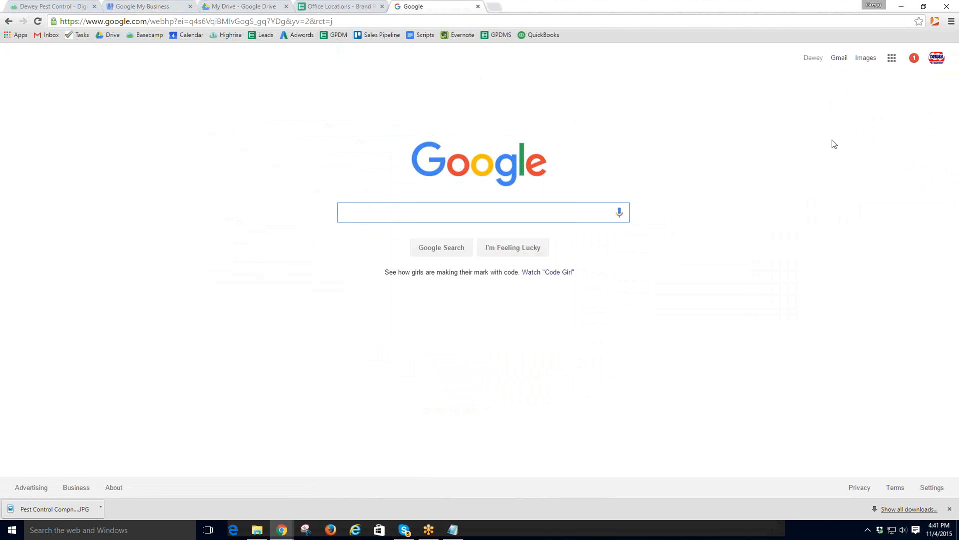
left_click(75, 9)
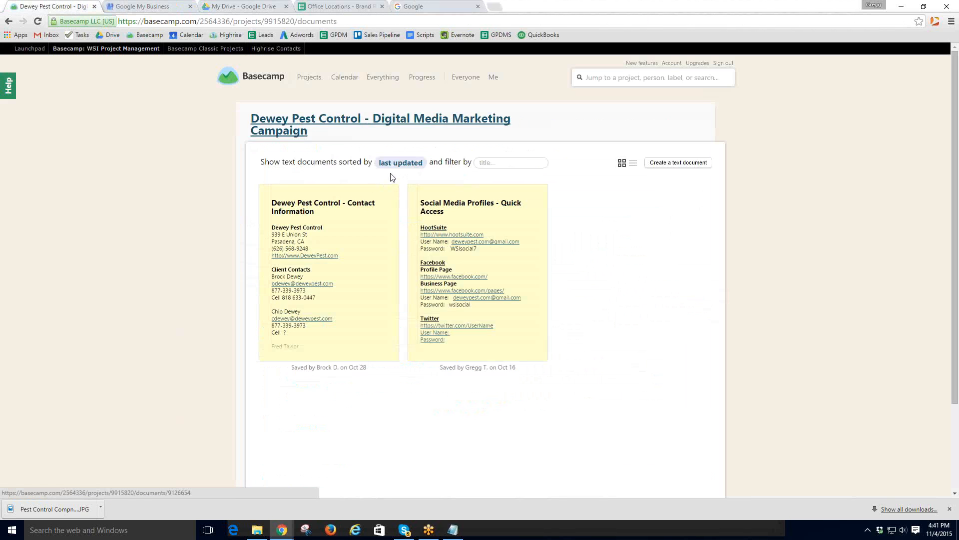
left_click(280, 124)
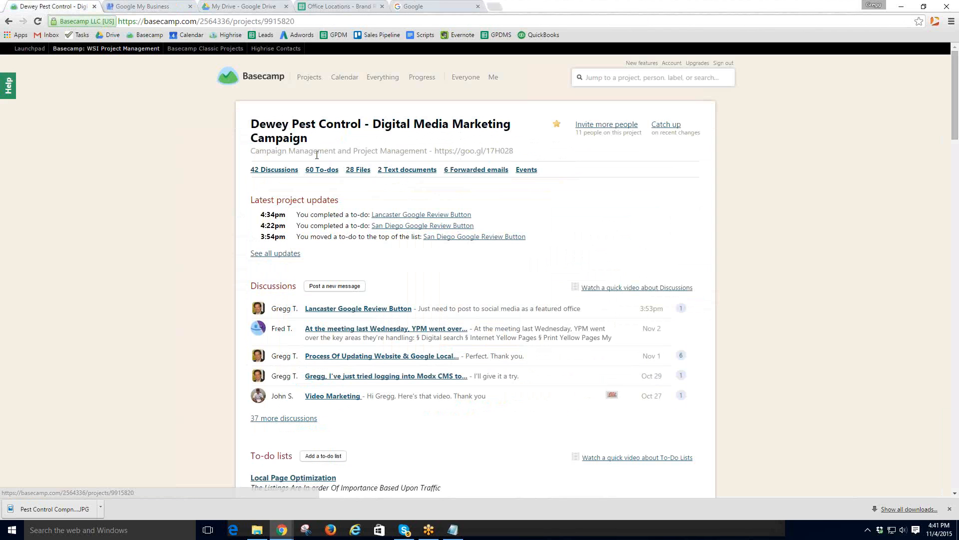